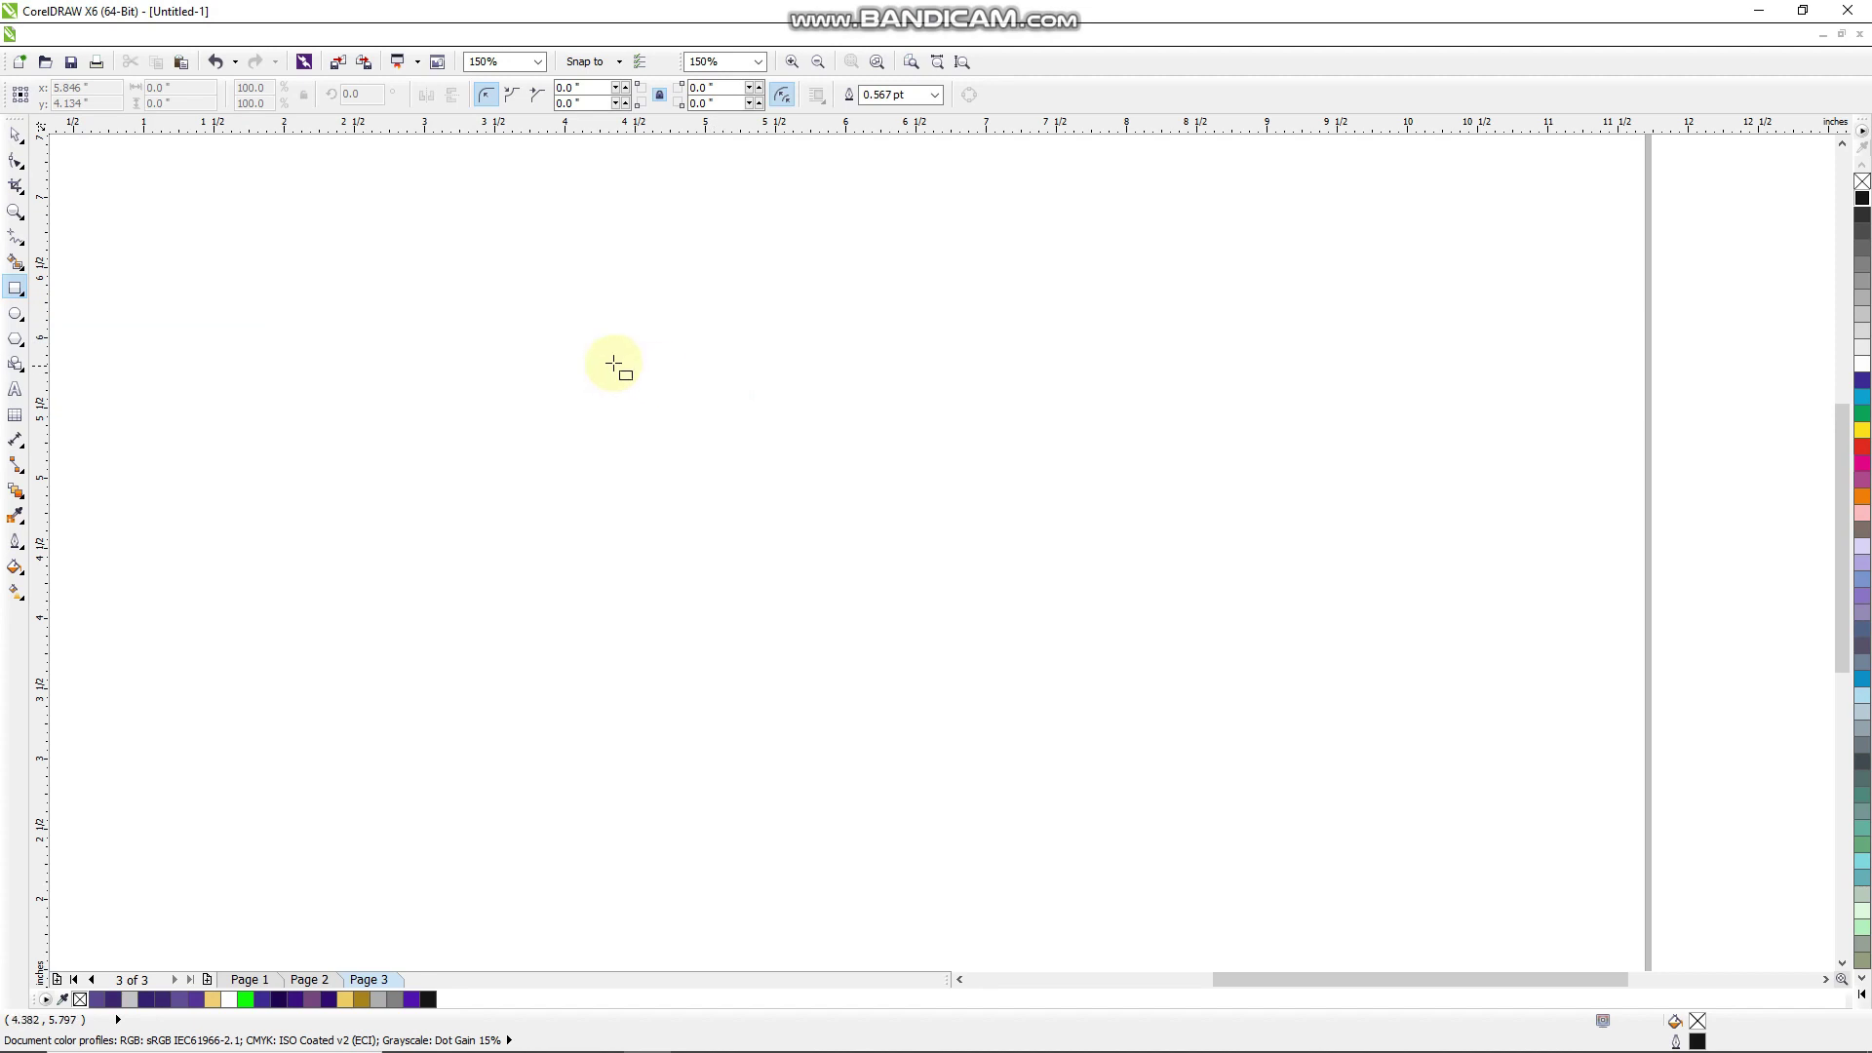
Draw a rectangle about 2.69 by 3.33 inches and extrude it toward the upper left as a 3D box outline
{"action": "left_click_drag", "start_coordinate": [538, 294], "coordinate": [916, 761]}
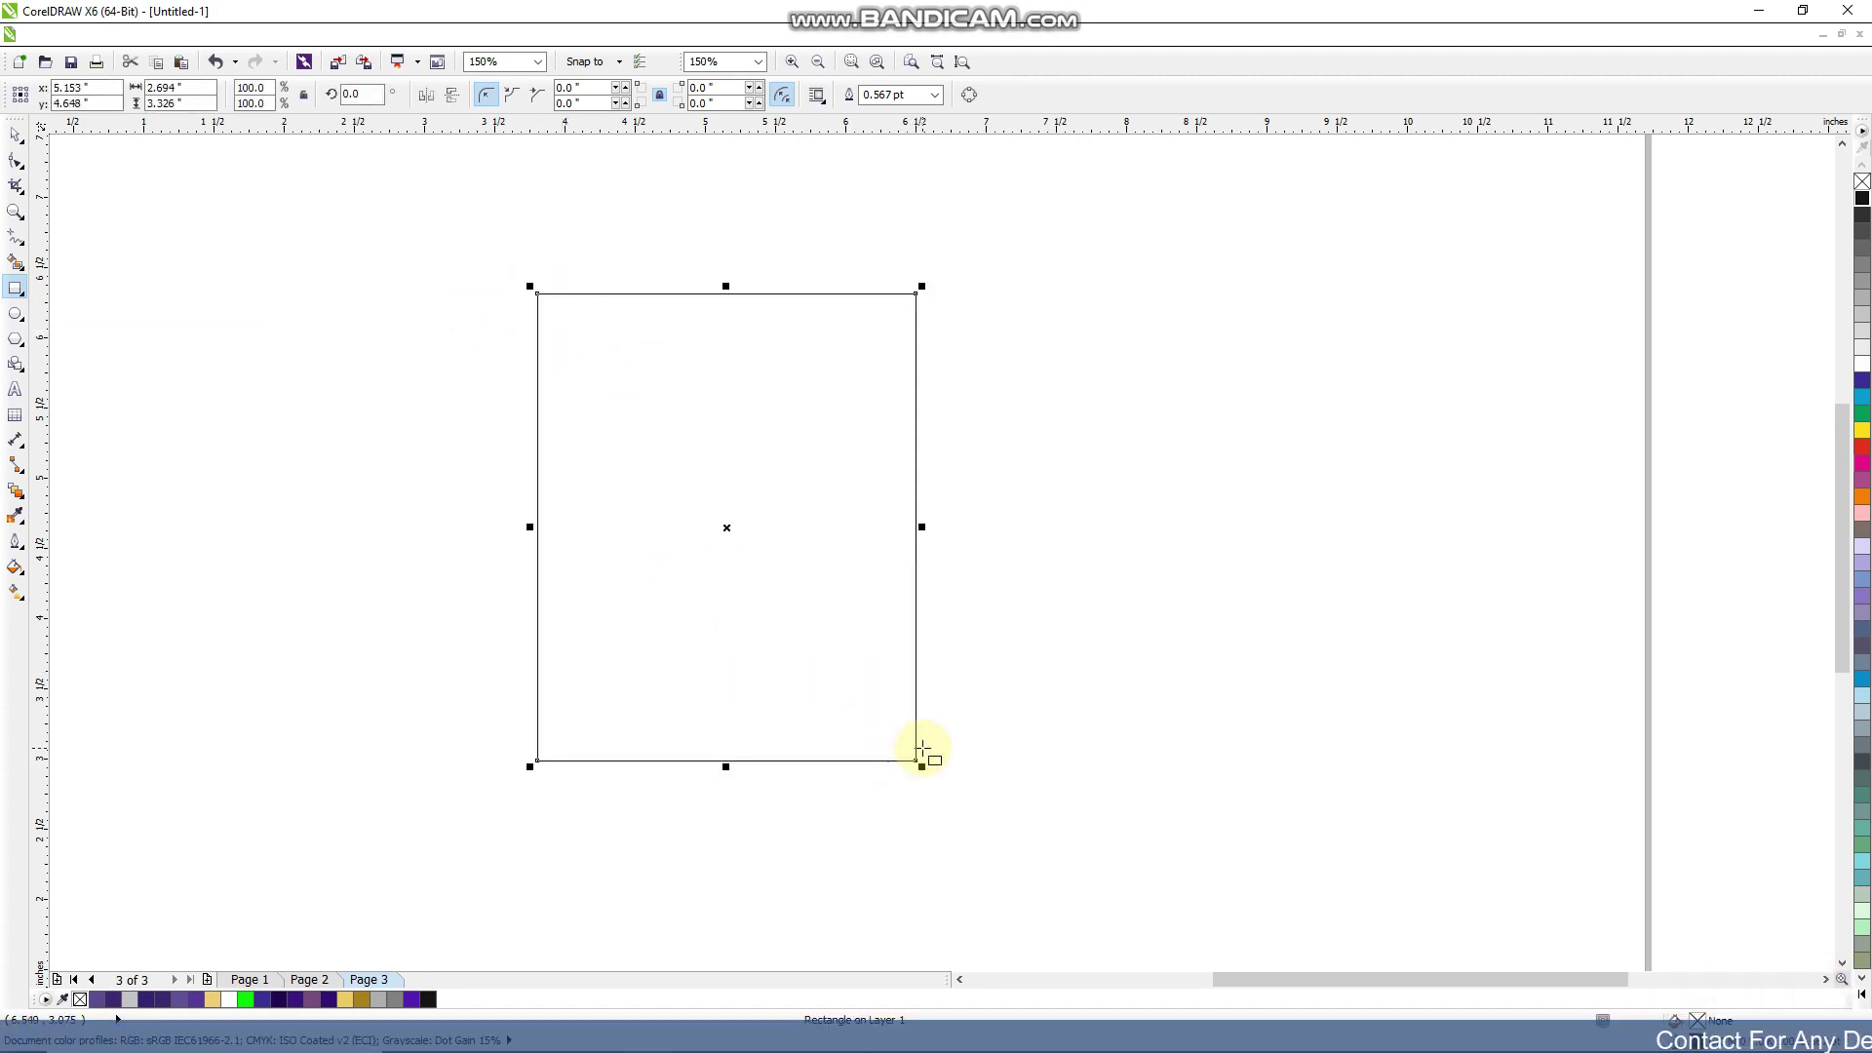
{"action": "left_click", "coordinate": [21, 500]}
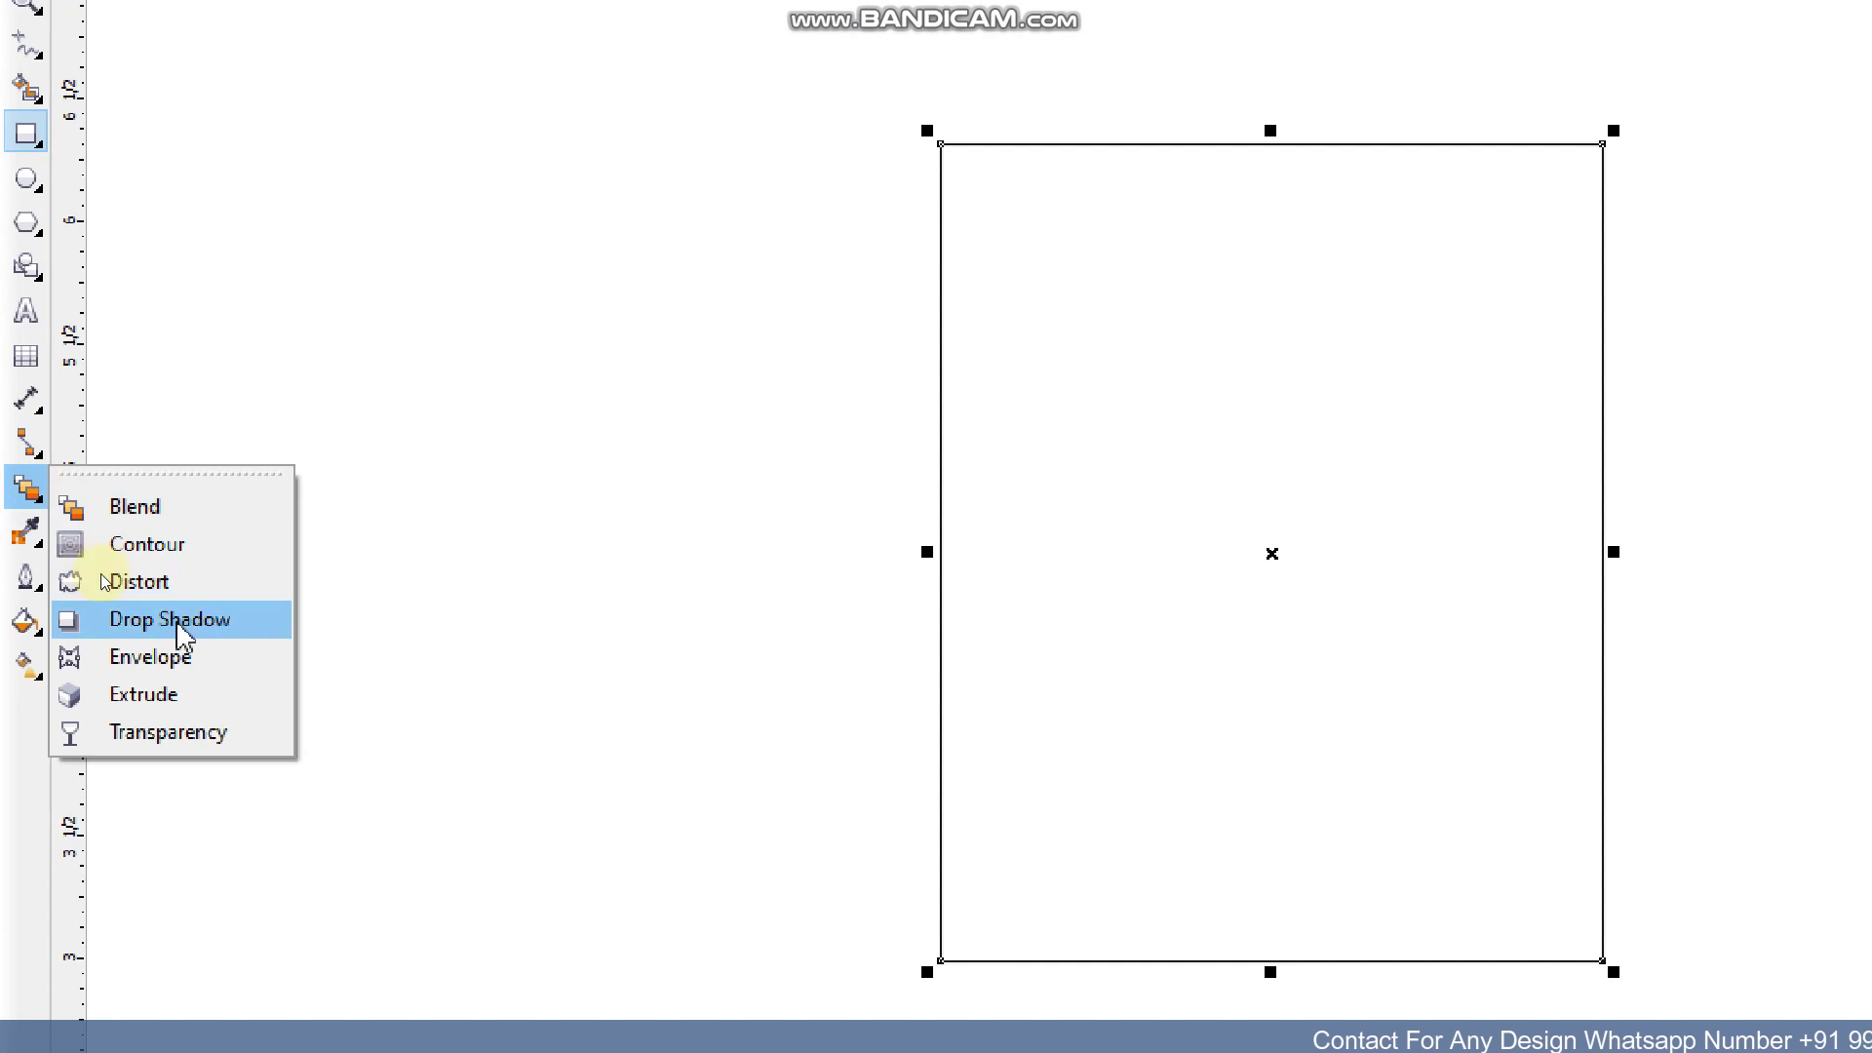
{"action": "left_click", "coordinate": [177, 695]}
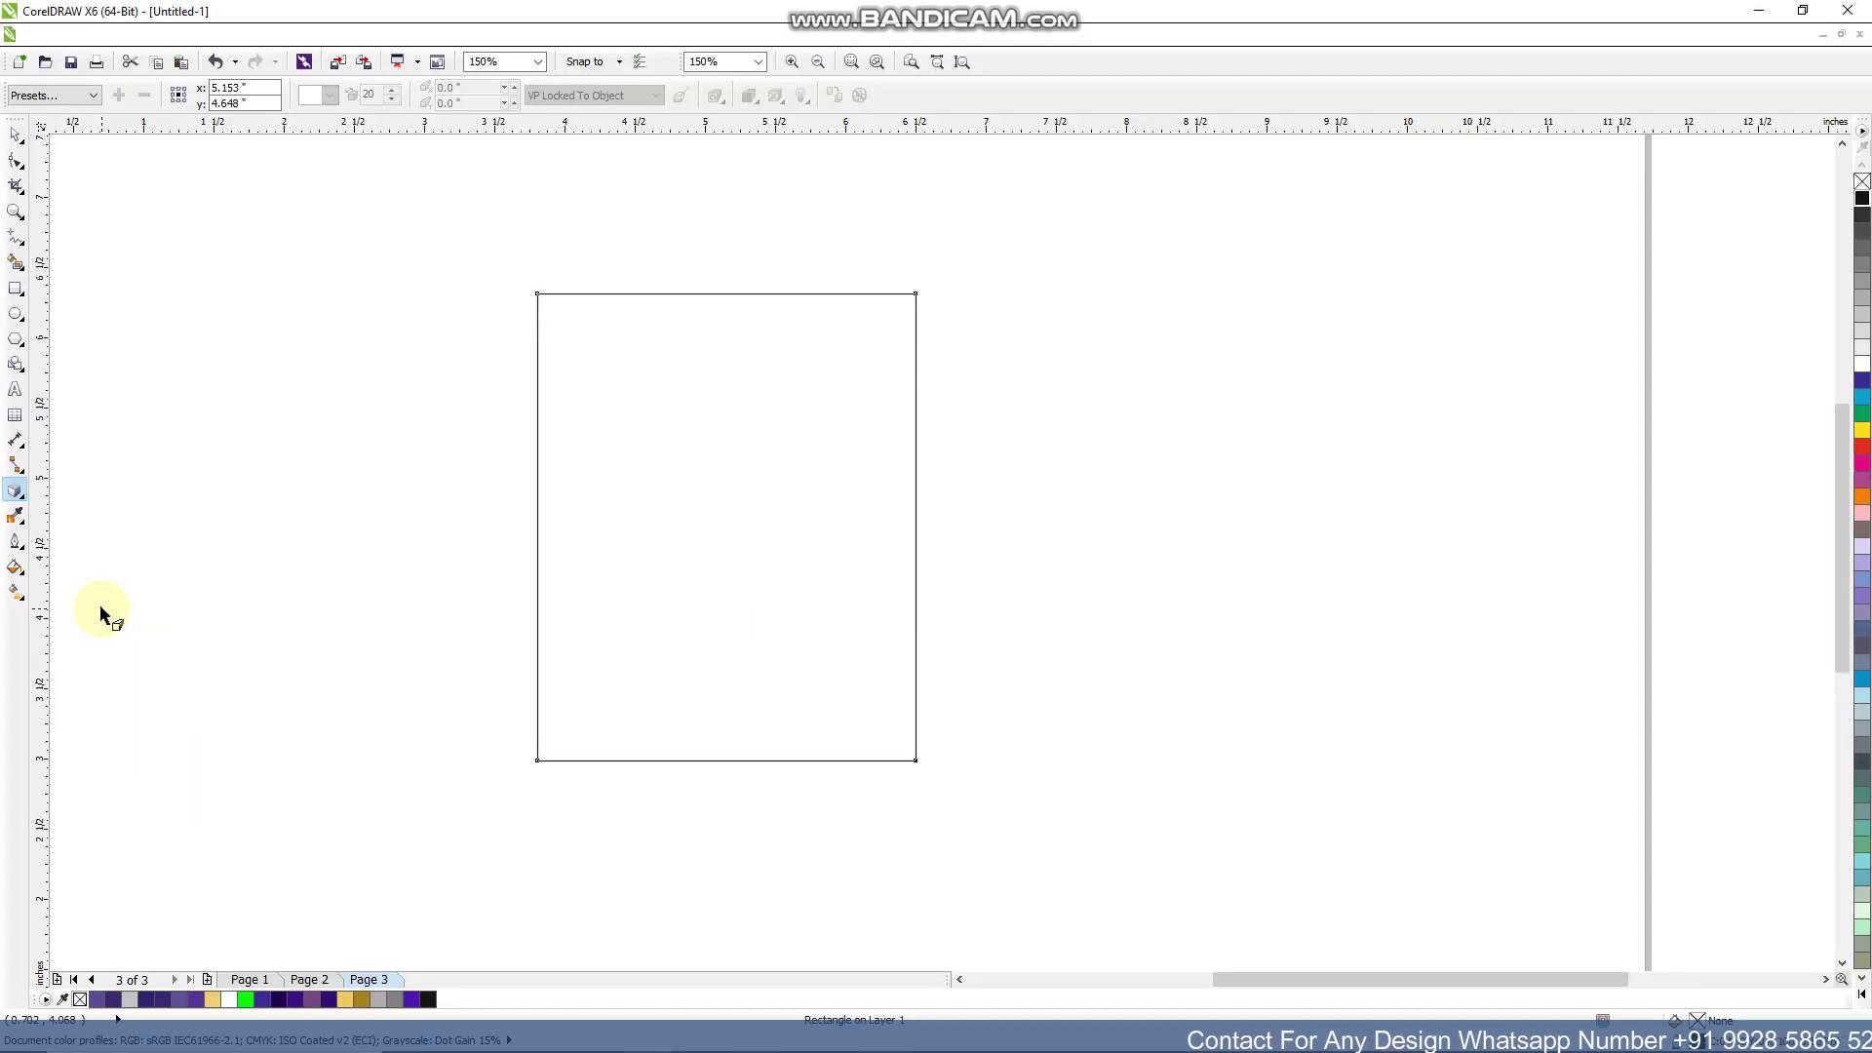
{"action": "left_click_drag", "start_coordinate": [533, 527], "coordinate": [279, 301]}
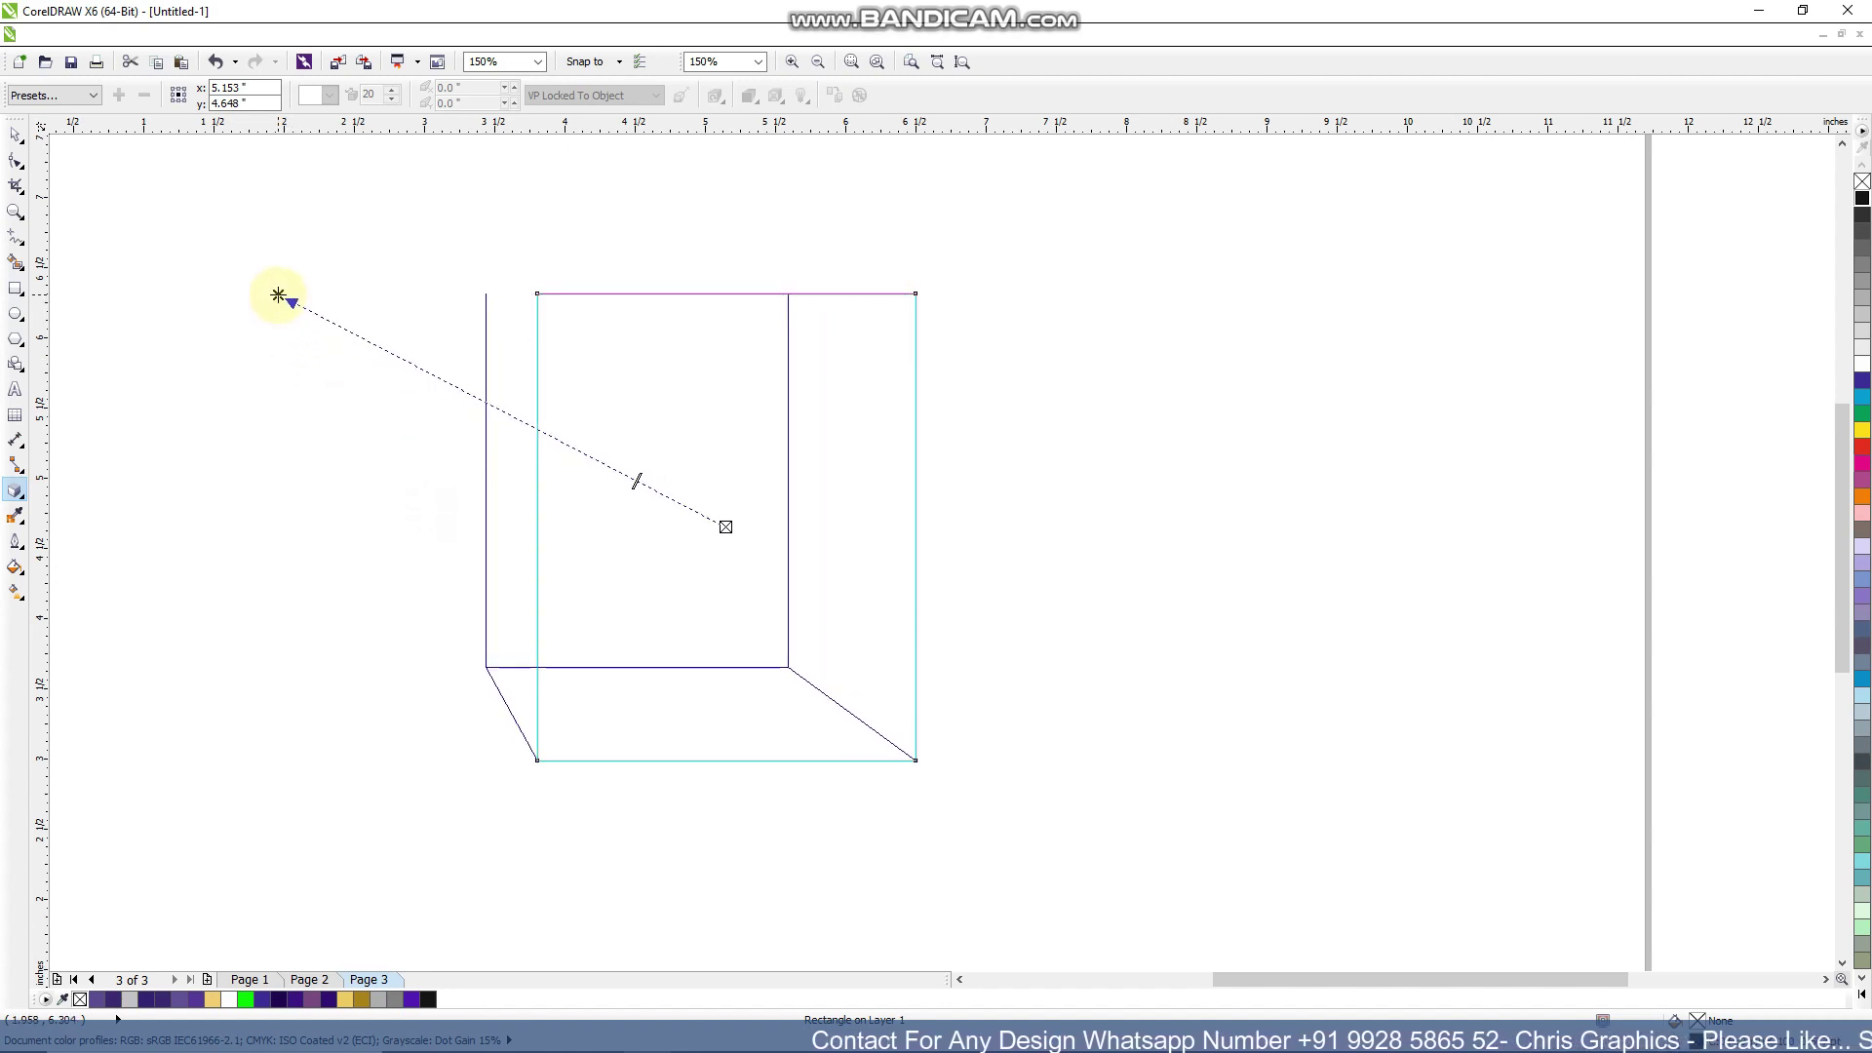
{"action": "left_click_drag", "start_coordinate": [277, 295], "coordinate": [278, 294]}
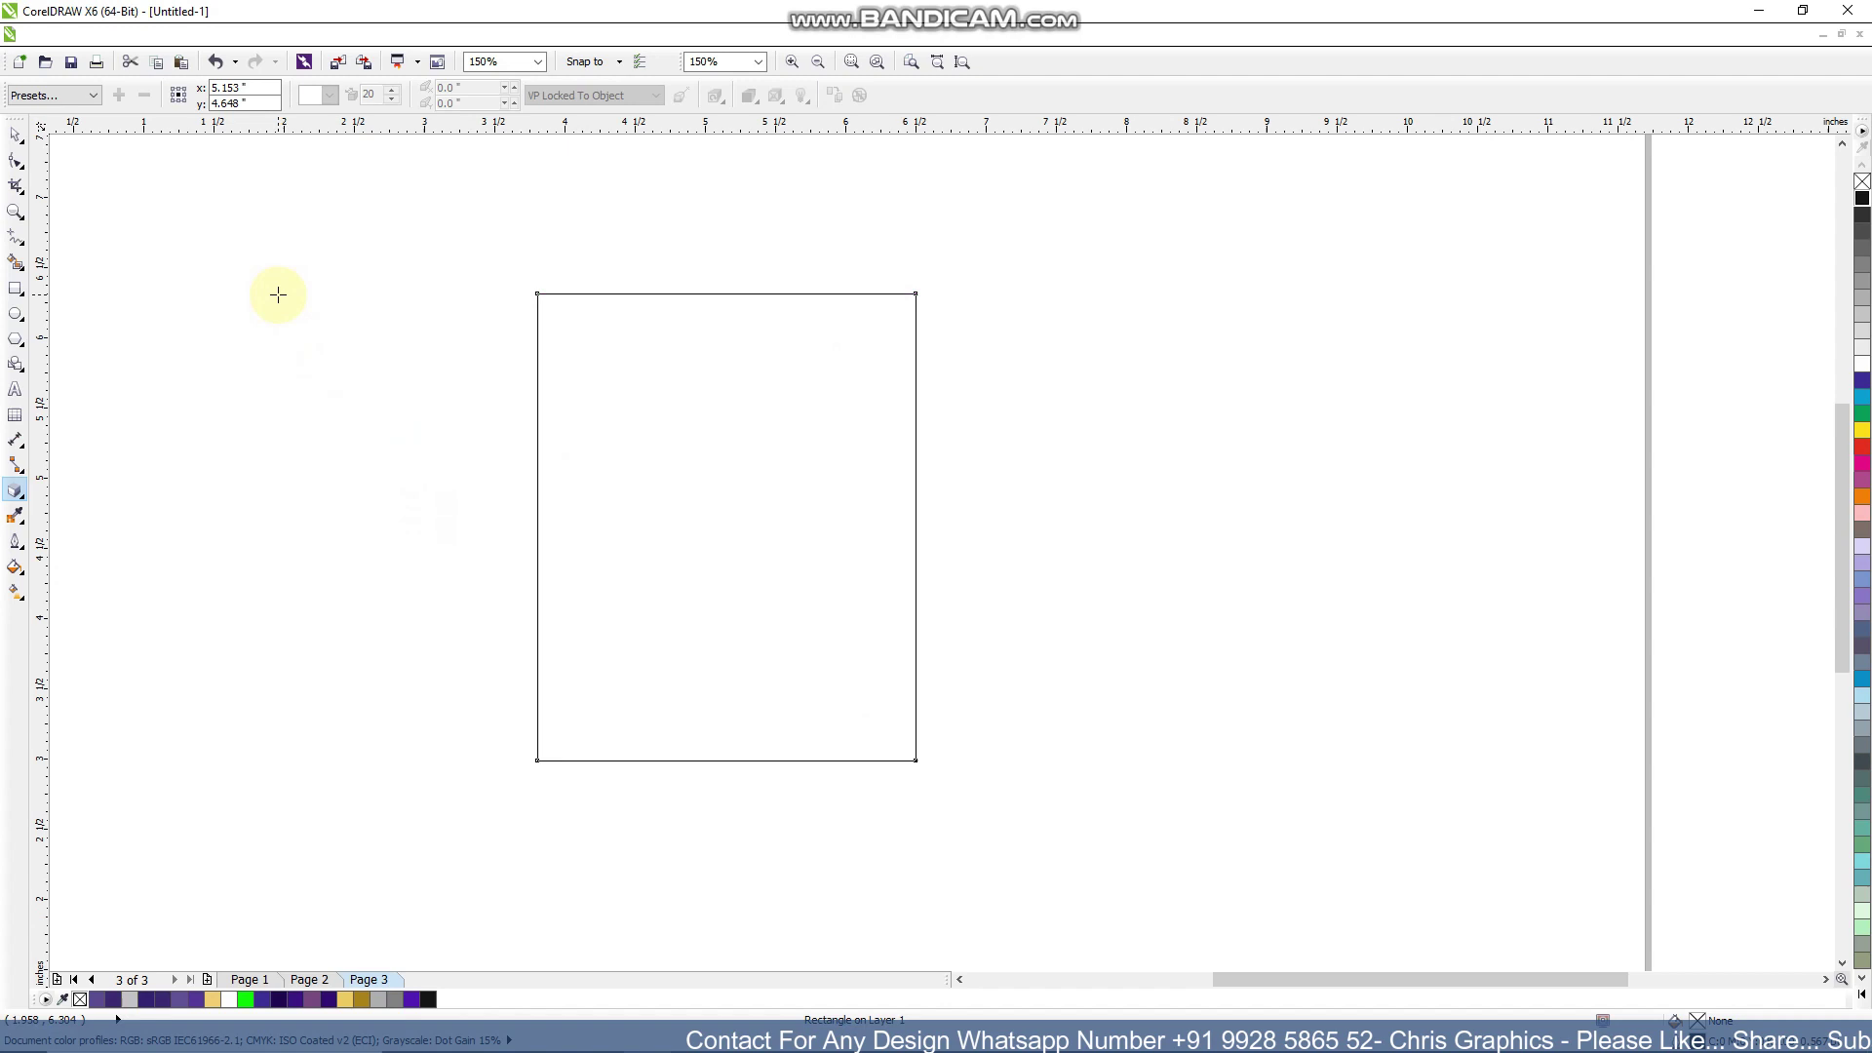
{"action": "left_click", "coordinate": [13, 142]}
Smart Fill the narrow strip and the small triangle on the box outline's left side with bright green
{"action": "left_click", "coordinate": [19, 264]}
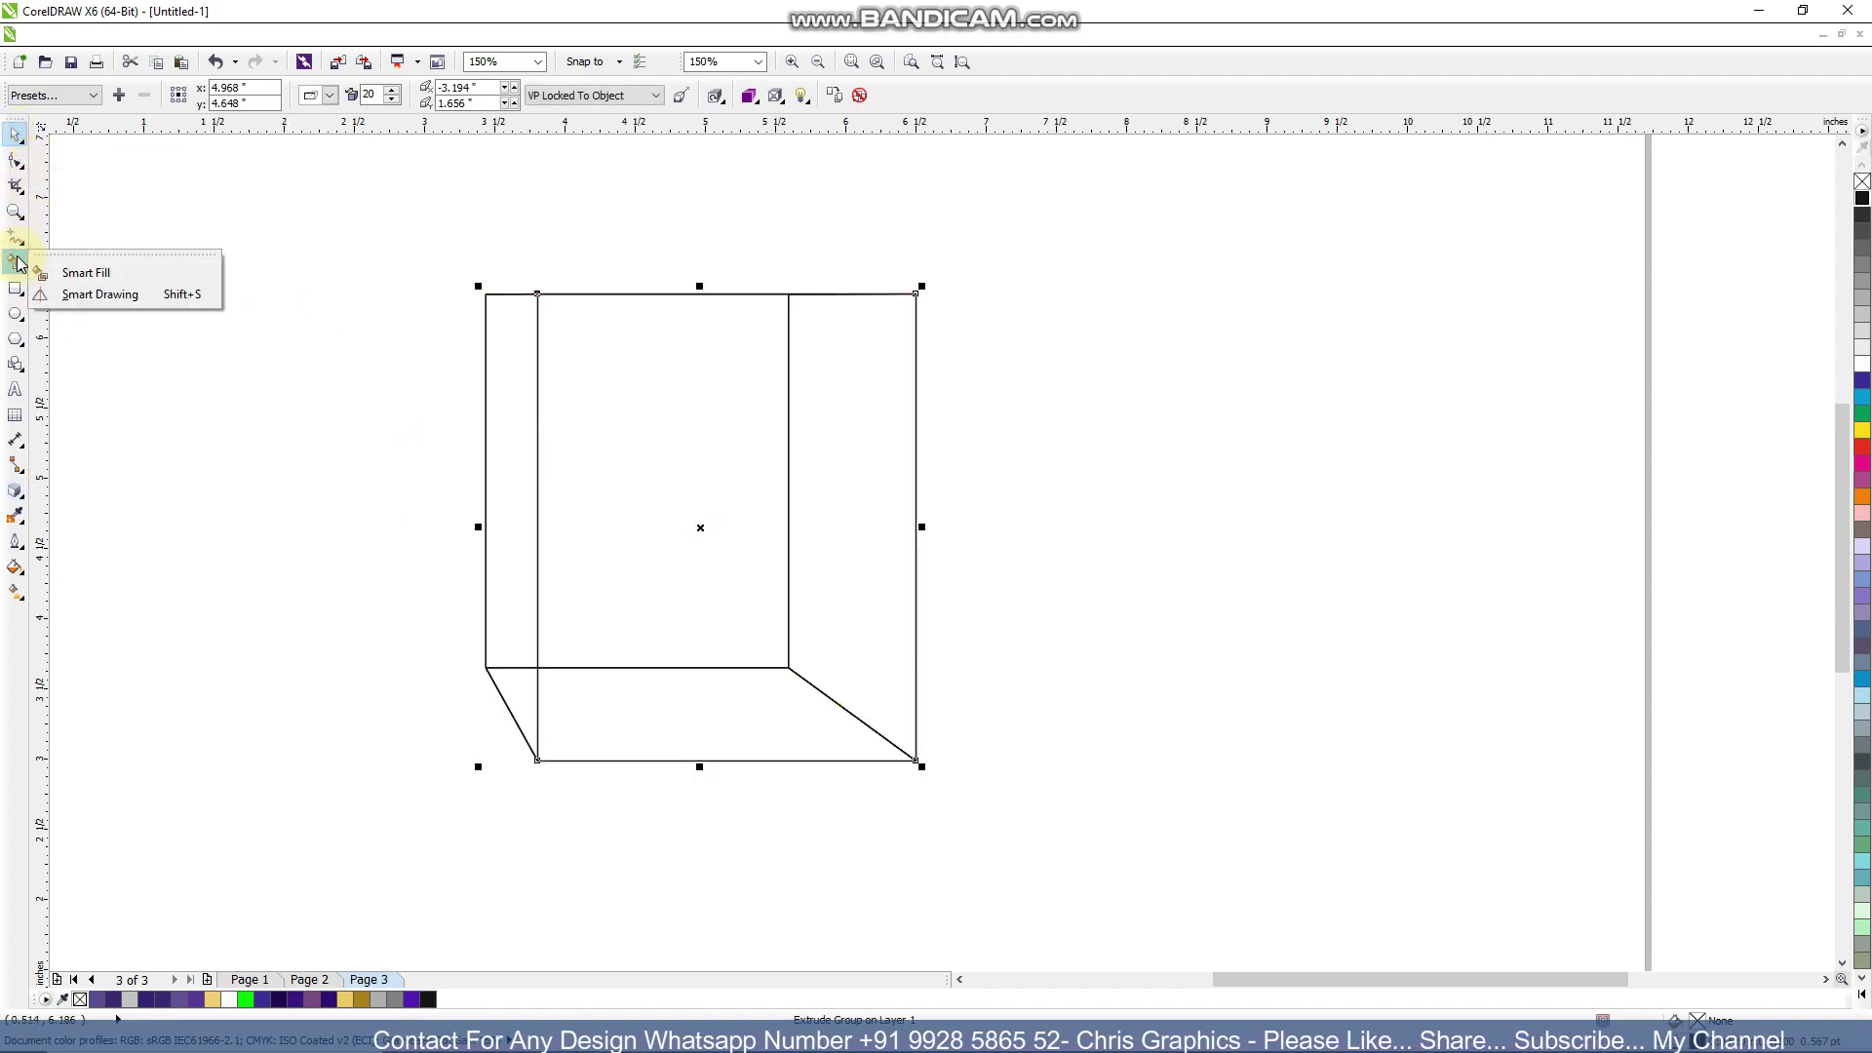
{"action": "left_click", "coordinate": [54, 272]}
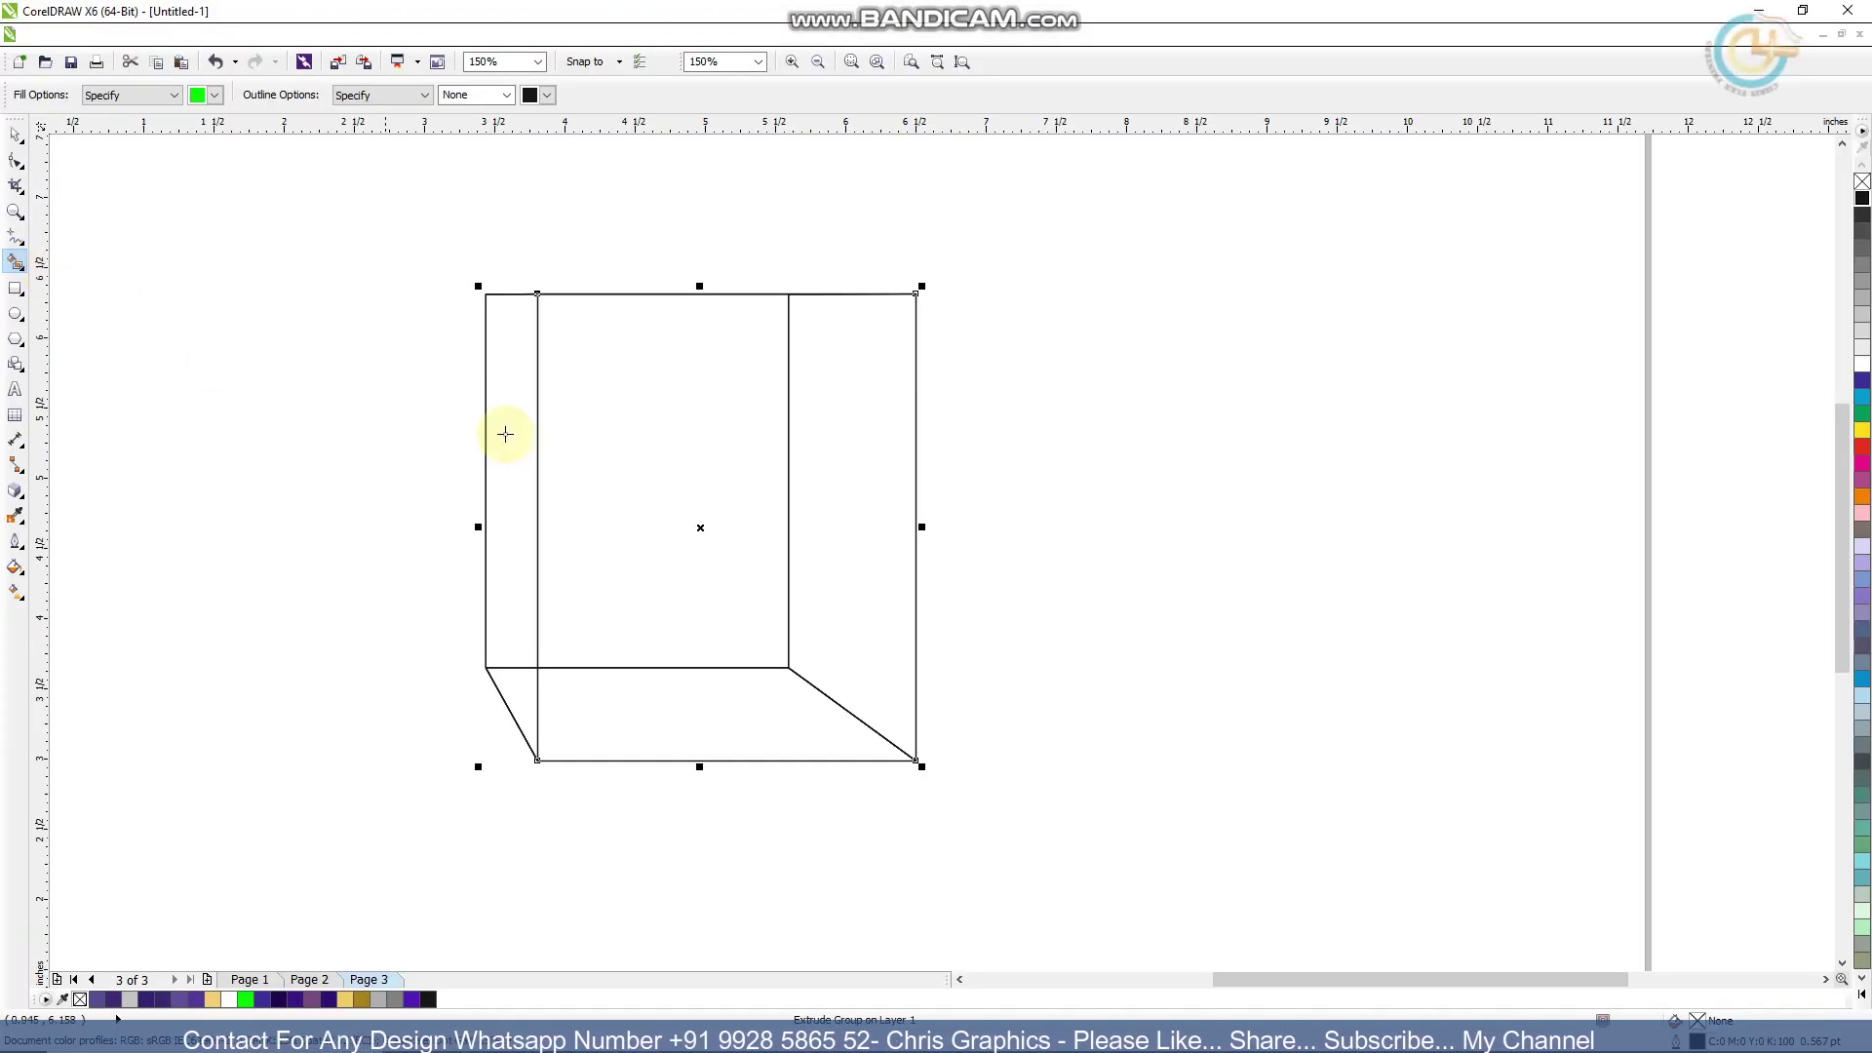
{"action": "left_click", "coordinate": [901, 728]}
{"action": "left_click", "coordinate": [524, 686]}
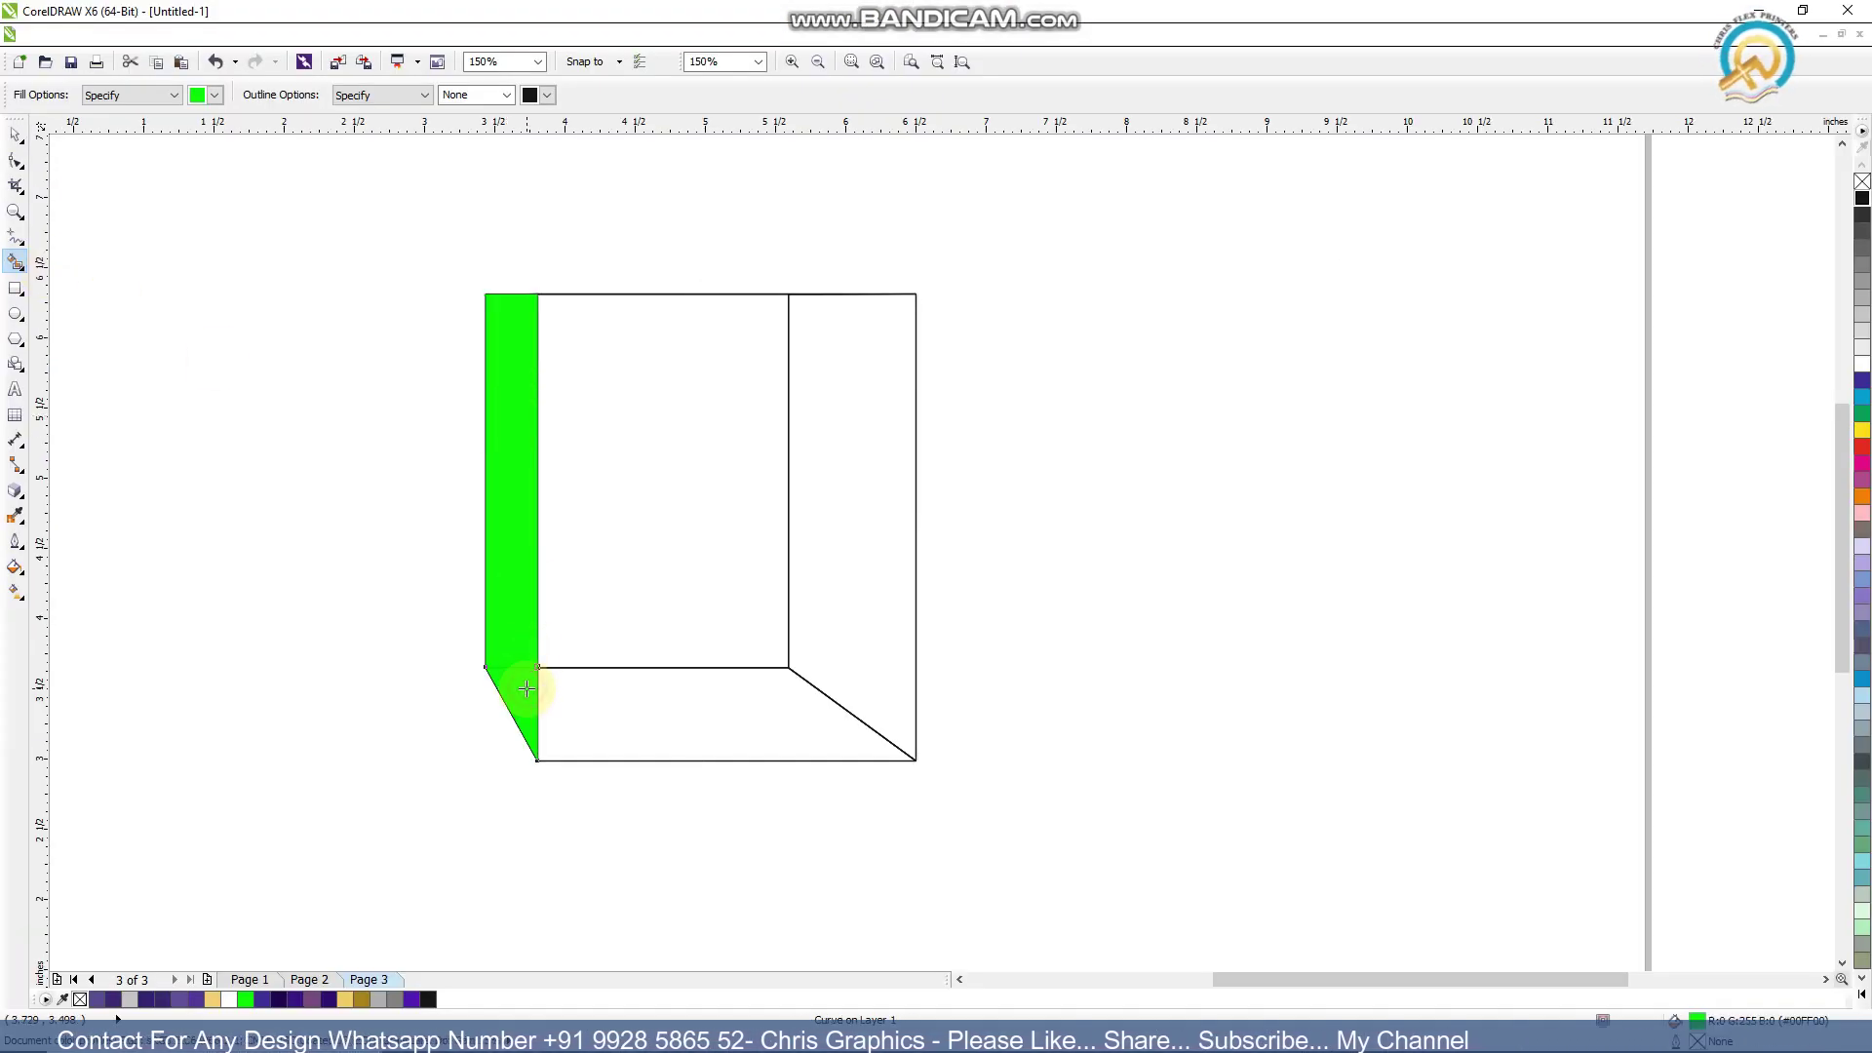
Smart Fill the three remaining regions of the box outline's front with a darker green
{"action": "left_click", "coordinate": [215, 95]}
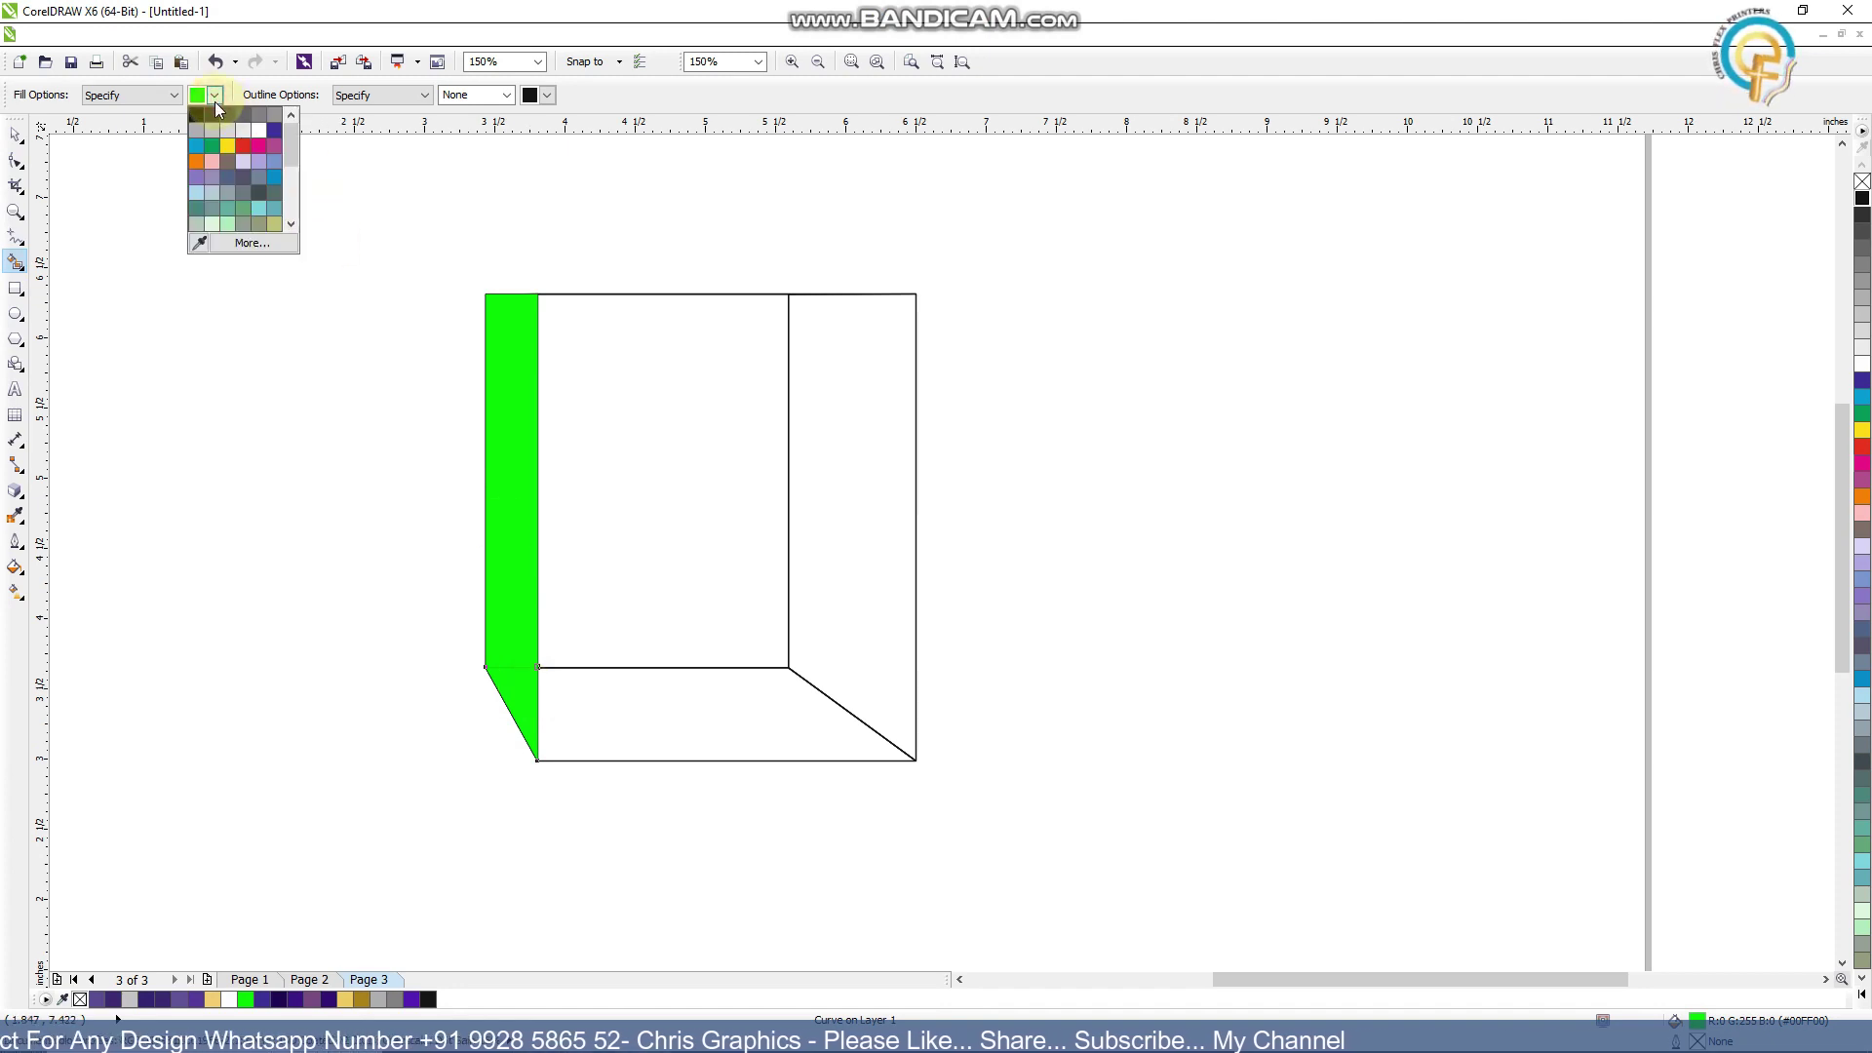
{"action": "left_click", "coordinate": [213, 146]}
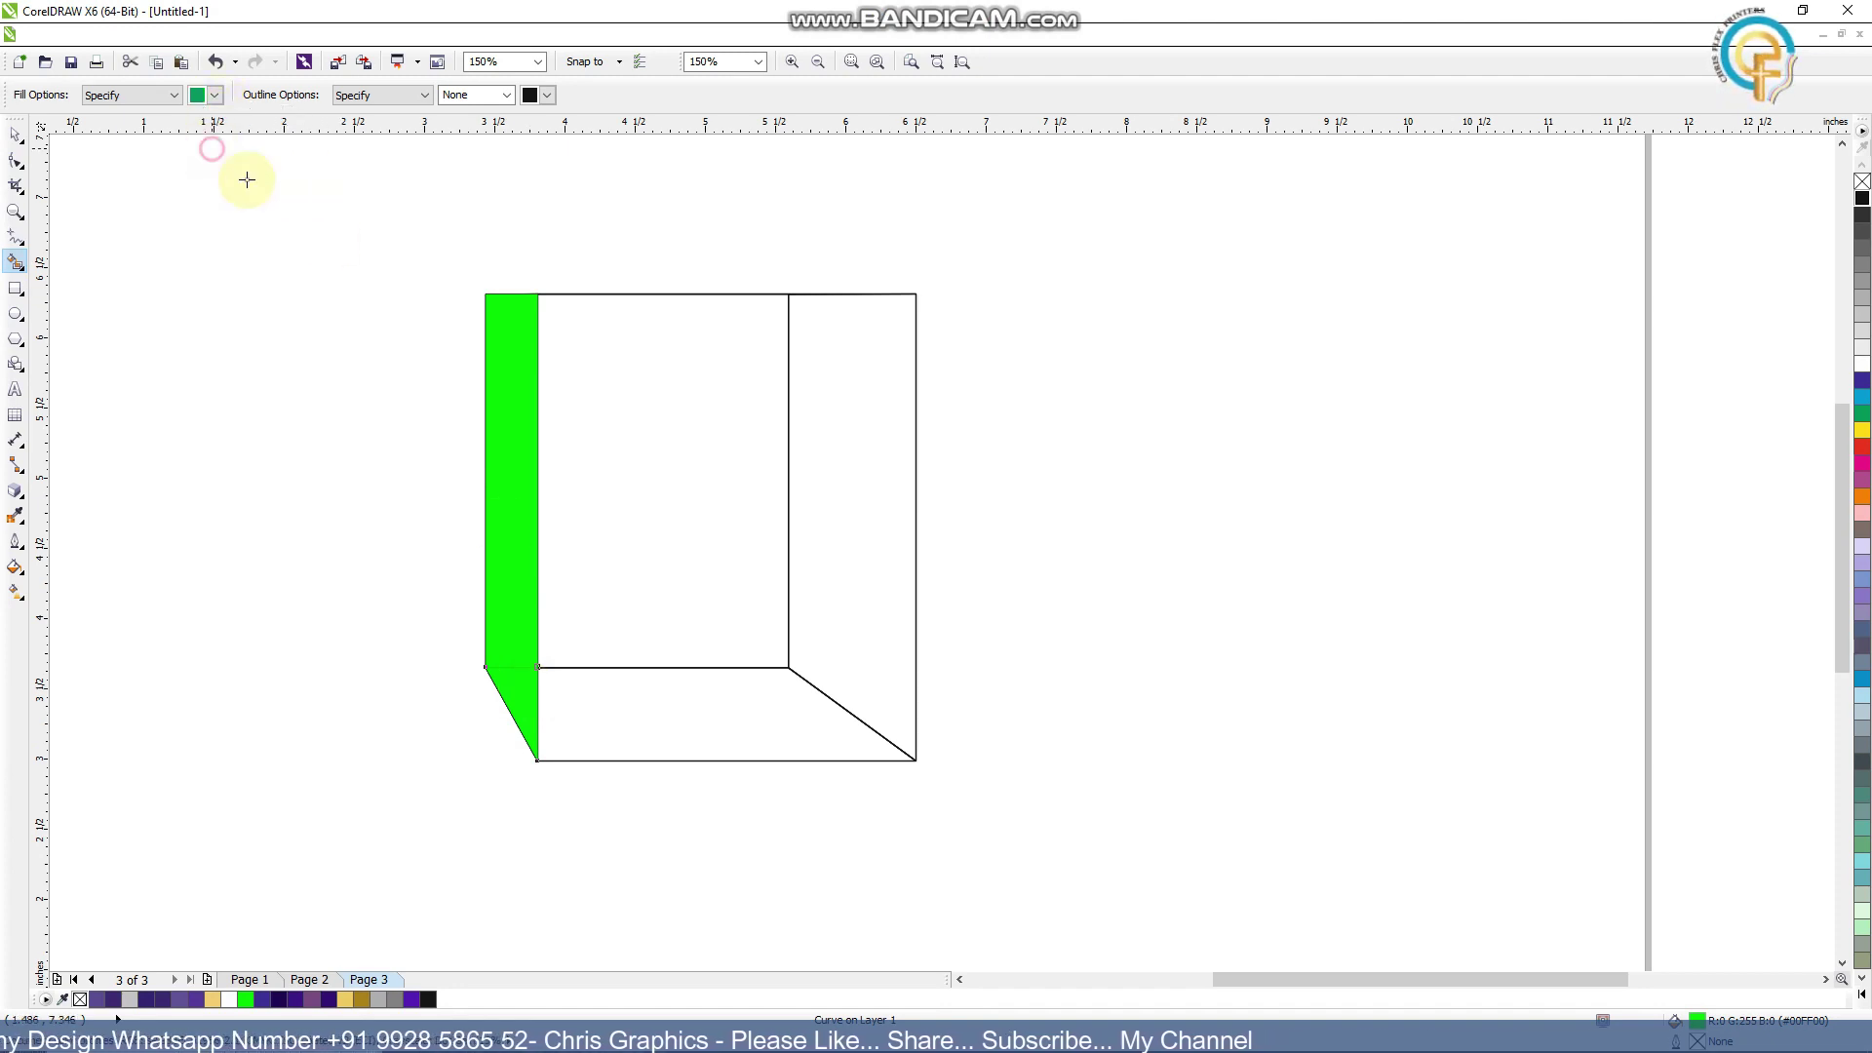
{"action": "left_click", "coordinate": [632, 429]}
{"action": "left_click", "coordinate": [829, 516]}
{"action": "left_click", "coordinate": [755, 699]}
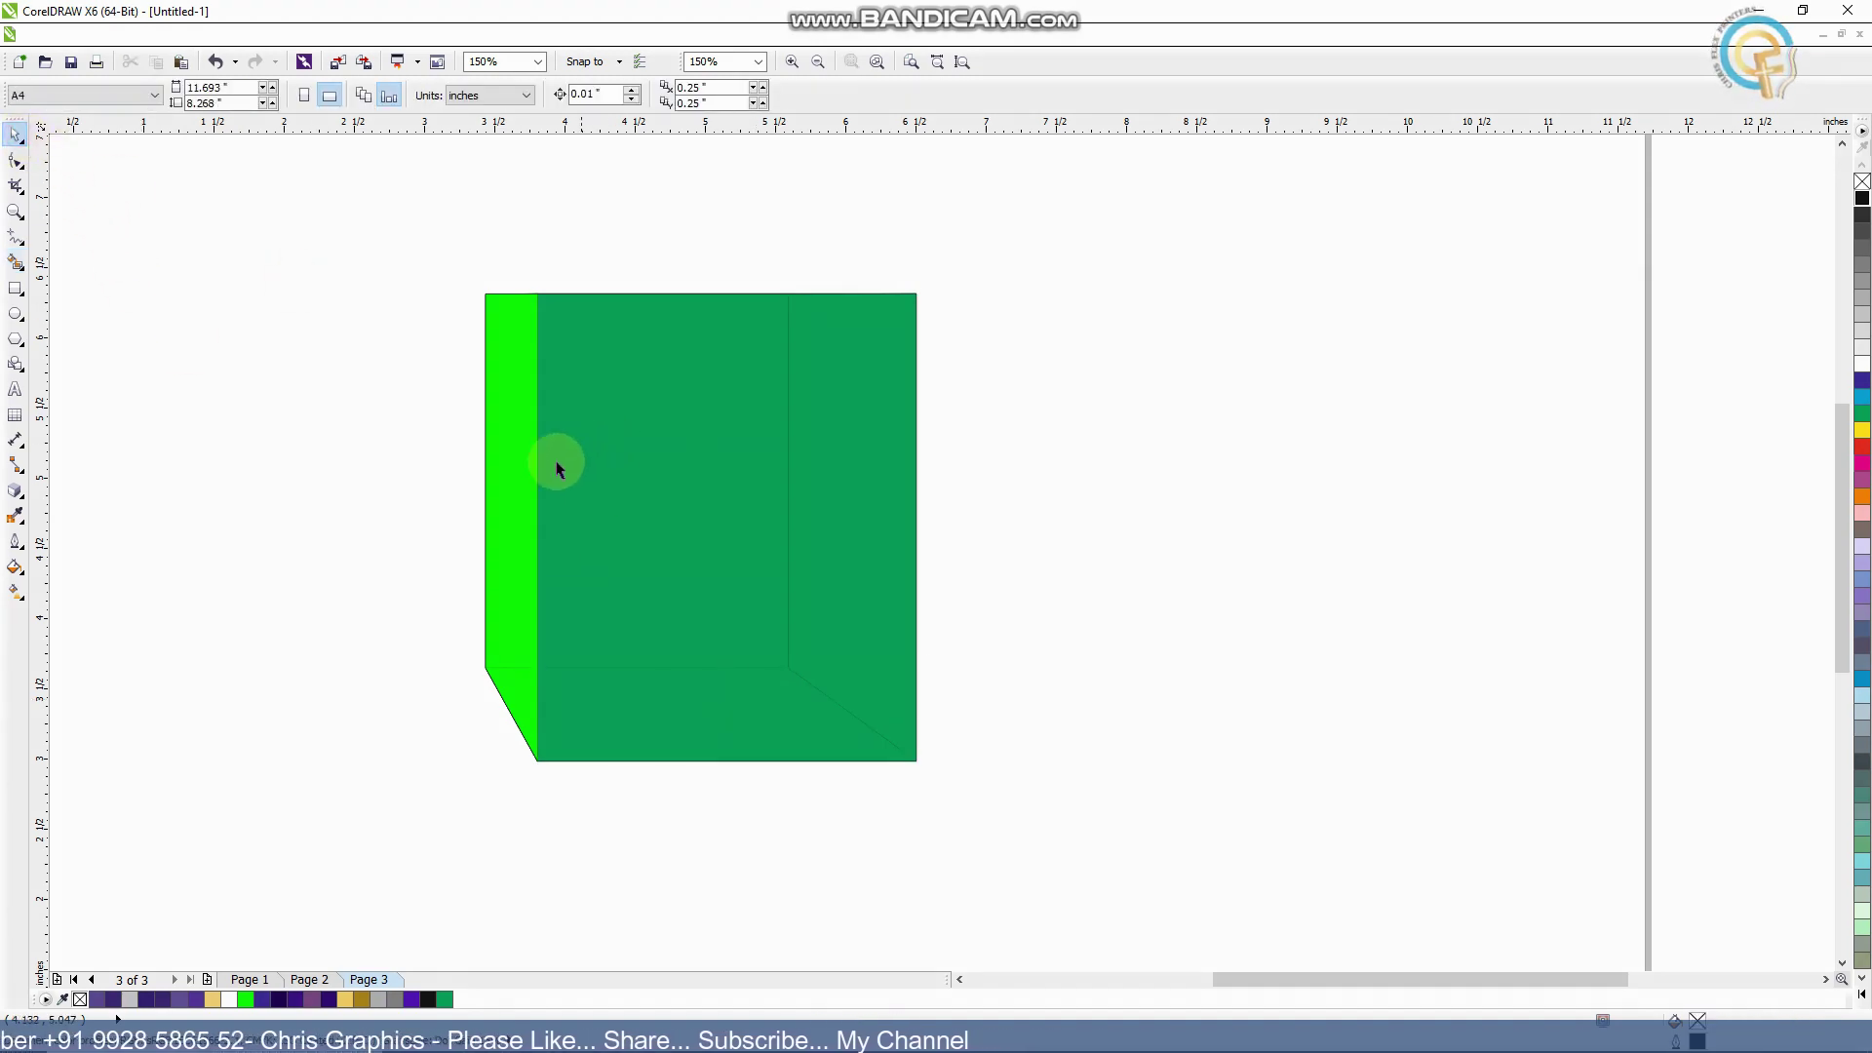
Select all five green pieces and move them left, clear of the extruded outline
{"action": "left_click", "coordinate": [527, 458]}
{"action": "left_click", "coordinate": [522, 690], "text": "shift"}
{"action": "left_click", "coordinate": [630, 576], "text": "shift"}
{"action": "scroll", "coordinate": [792, 681], "scroll_direction": "down", "scroll_amount": 3}
{"action": "left_click_drag", "start_coordinate": [769, 681], "coordinate": [541, 675]}
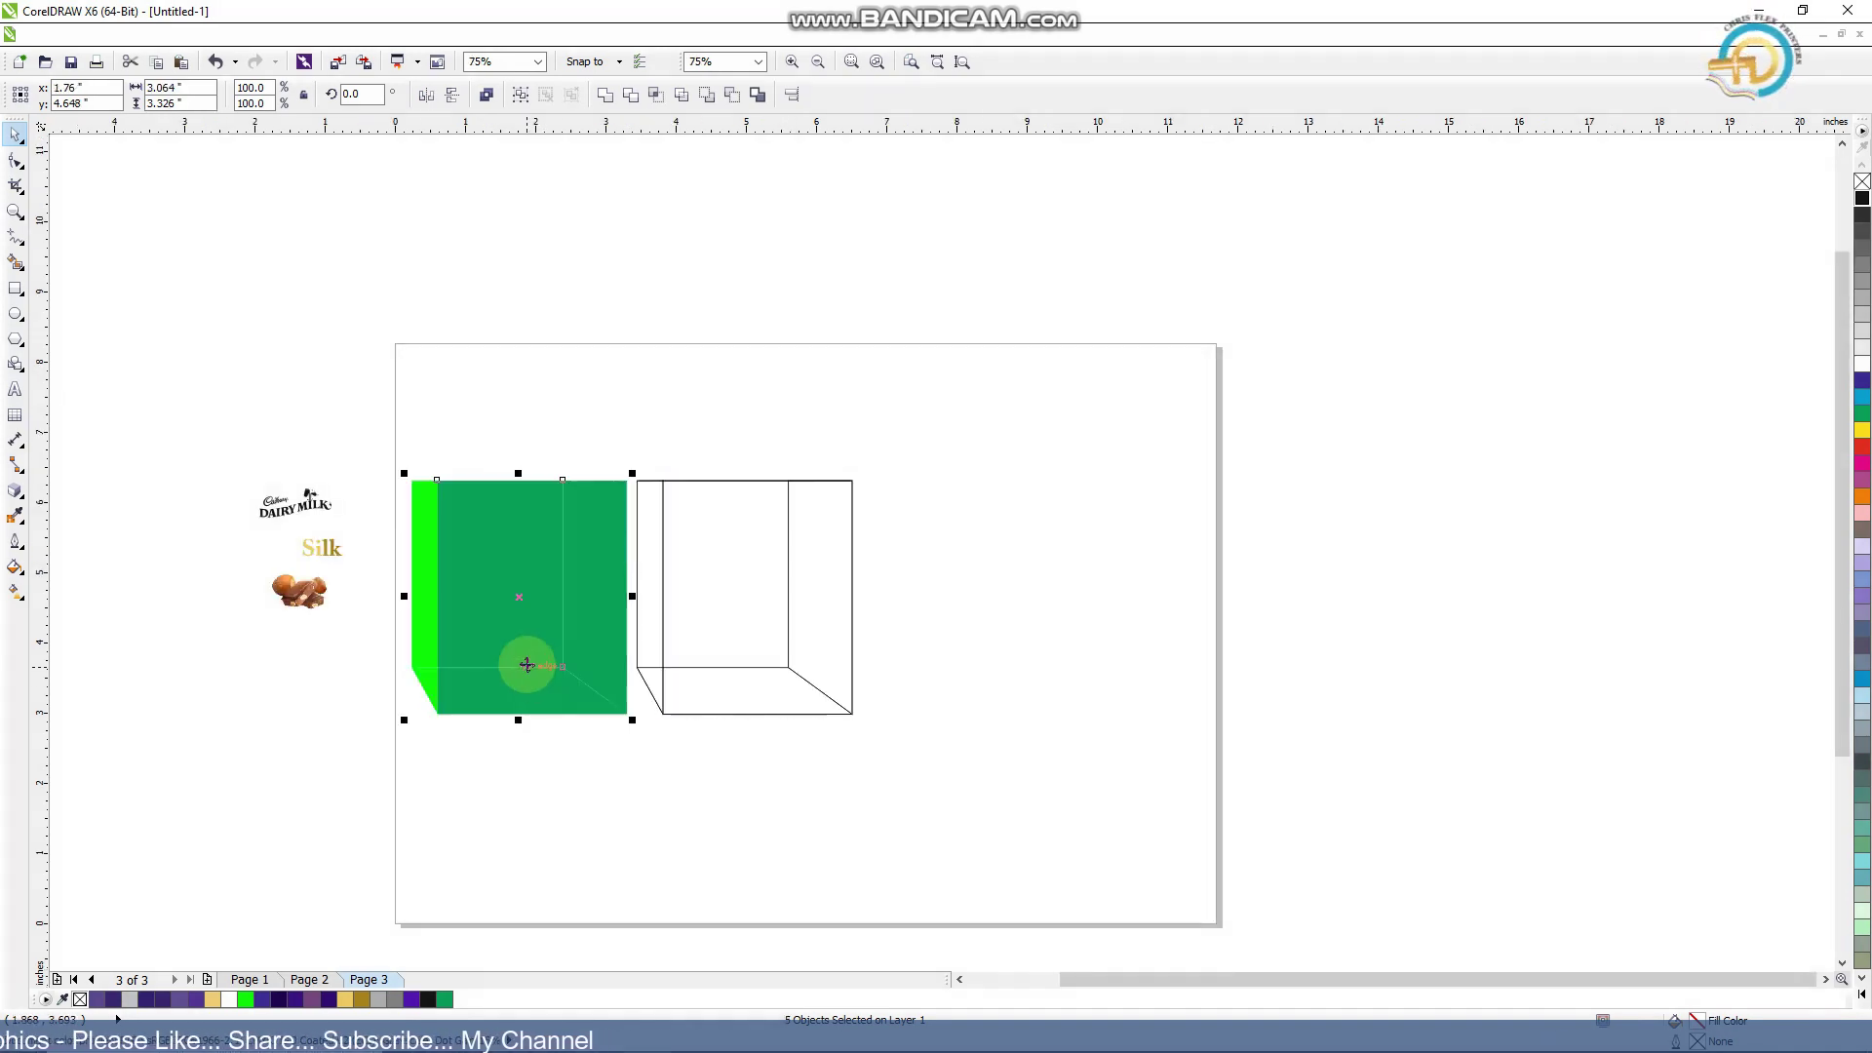
Delete the extruded outline group and move the green pieces right into its place
{"action": "scroll", "coordinate": [527, 660], "scroll_direction": "up", "scroll_amount": 3}
{"action": "left_click_drag", "start_coordinate": [1329, 230], "coordinate": [741, 847]}
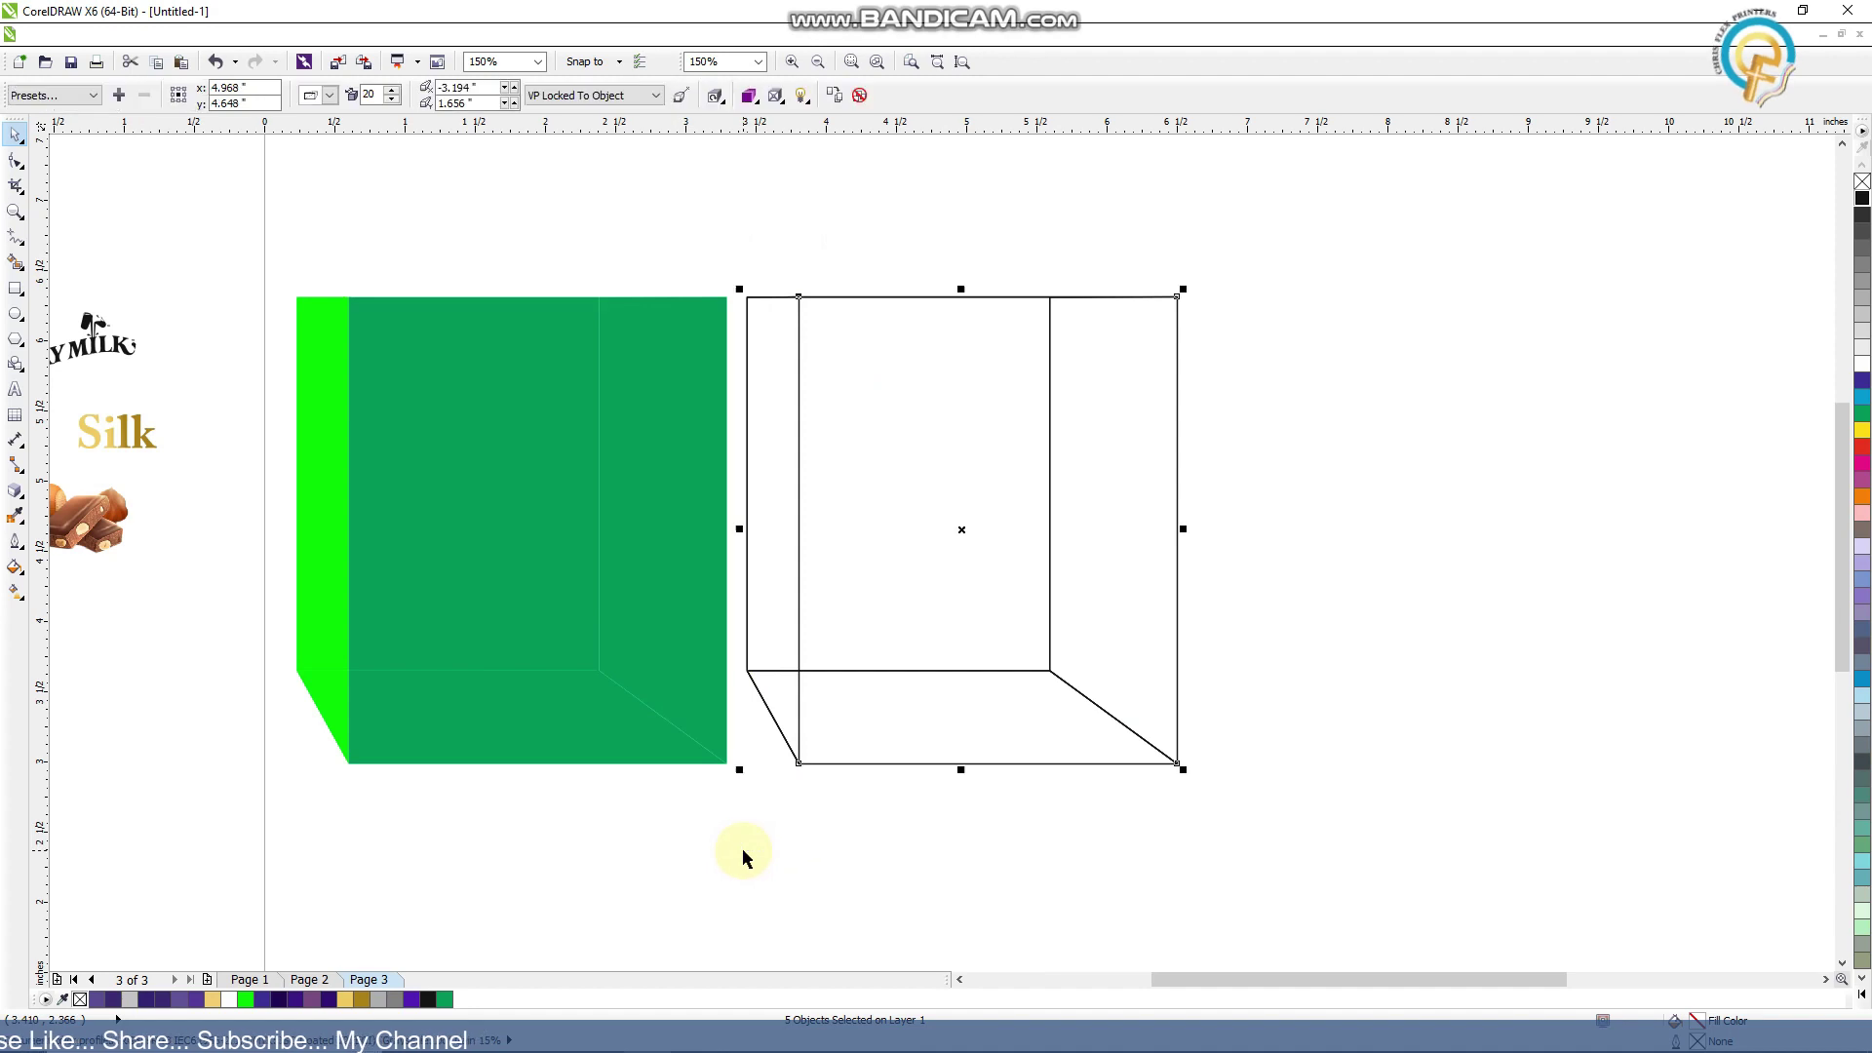
{"action": "right_click", "coordinate": [800, 708]}
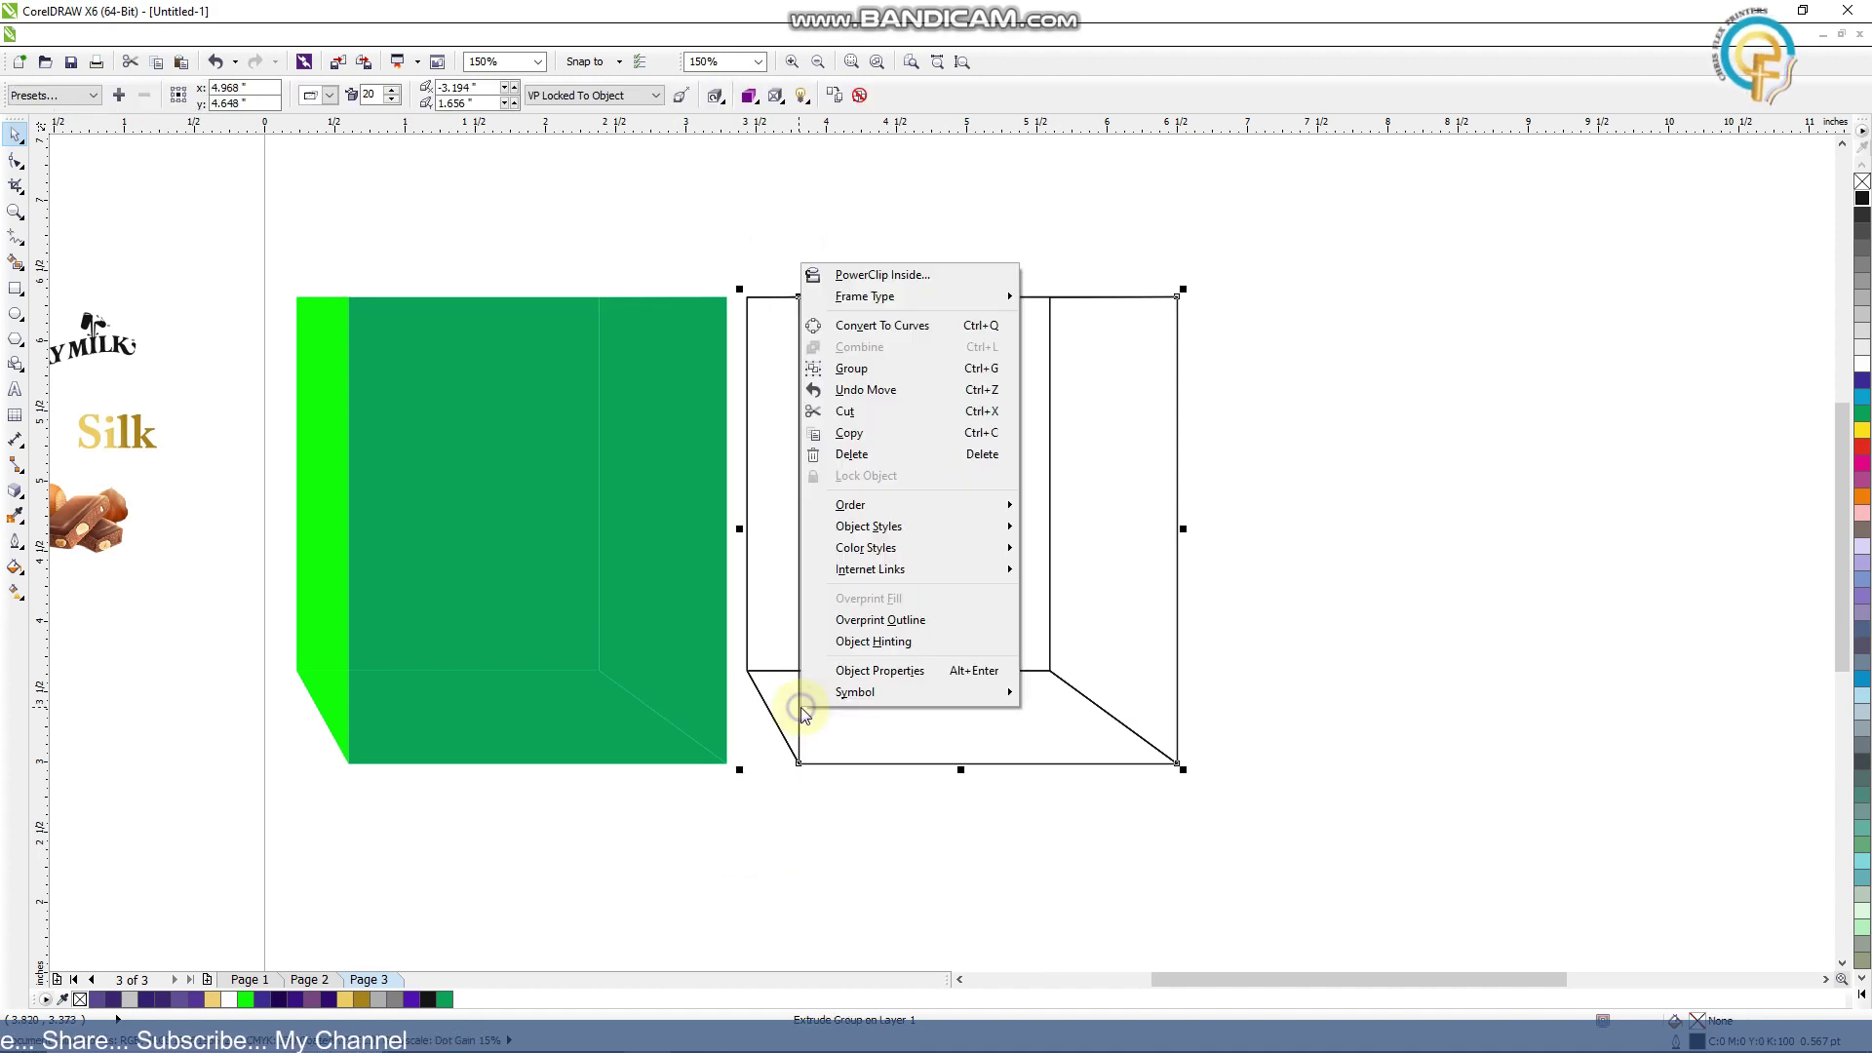
{"action": "left_click", "coordinate": [910, 462]}
{"action": "left_click_drag", "start_coordinate": [868, 231], "coordinate": [280, 844]}
{"action": "left_click_drag", "start_coordinate": [829, 664], "coordinate": [881, 643]}
Weld the three dark green pieces into a single front face
{"action": "left_click", "coordinate": [819, 456]}
{"action": "left_click", "coordinate": [1015, 455]}
{"action": "left_click", "coordinate": [871, 704]}
{"action": "left_click", "coordinate": [1028, 535]}
{"action": "left_click", "coordinate": [835, 517]}
{"action": "left_click", "coordinate": [855, 700]}
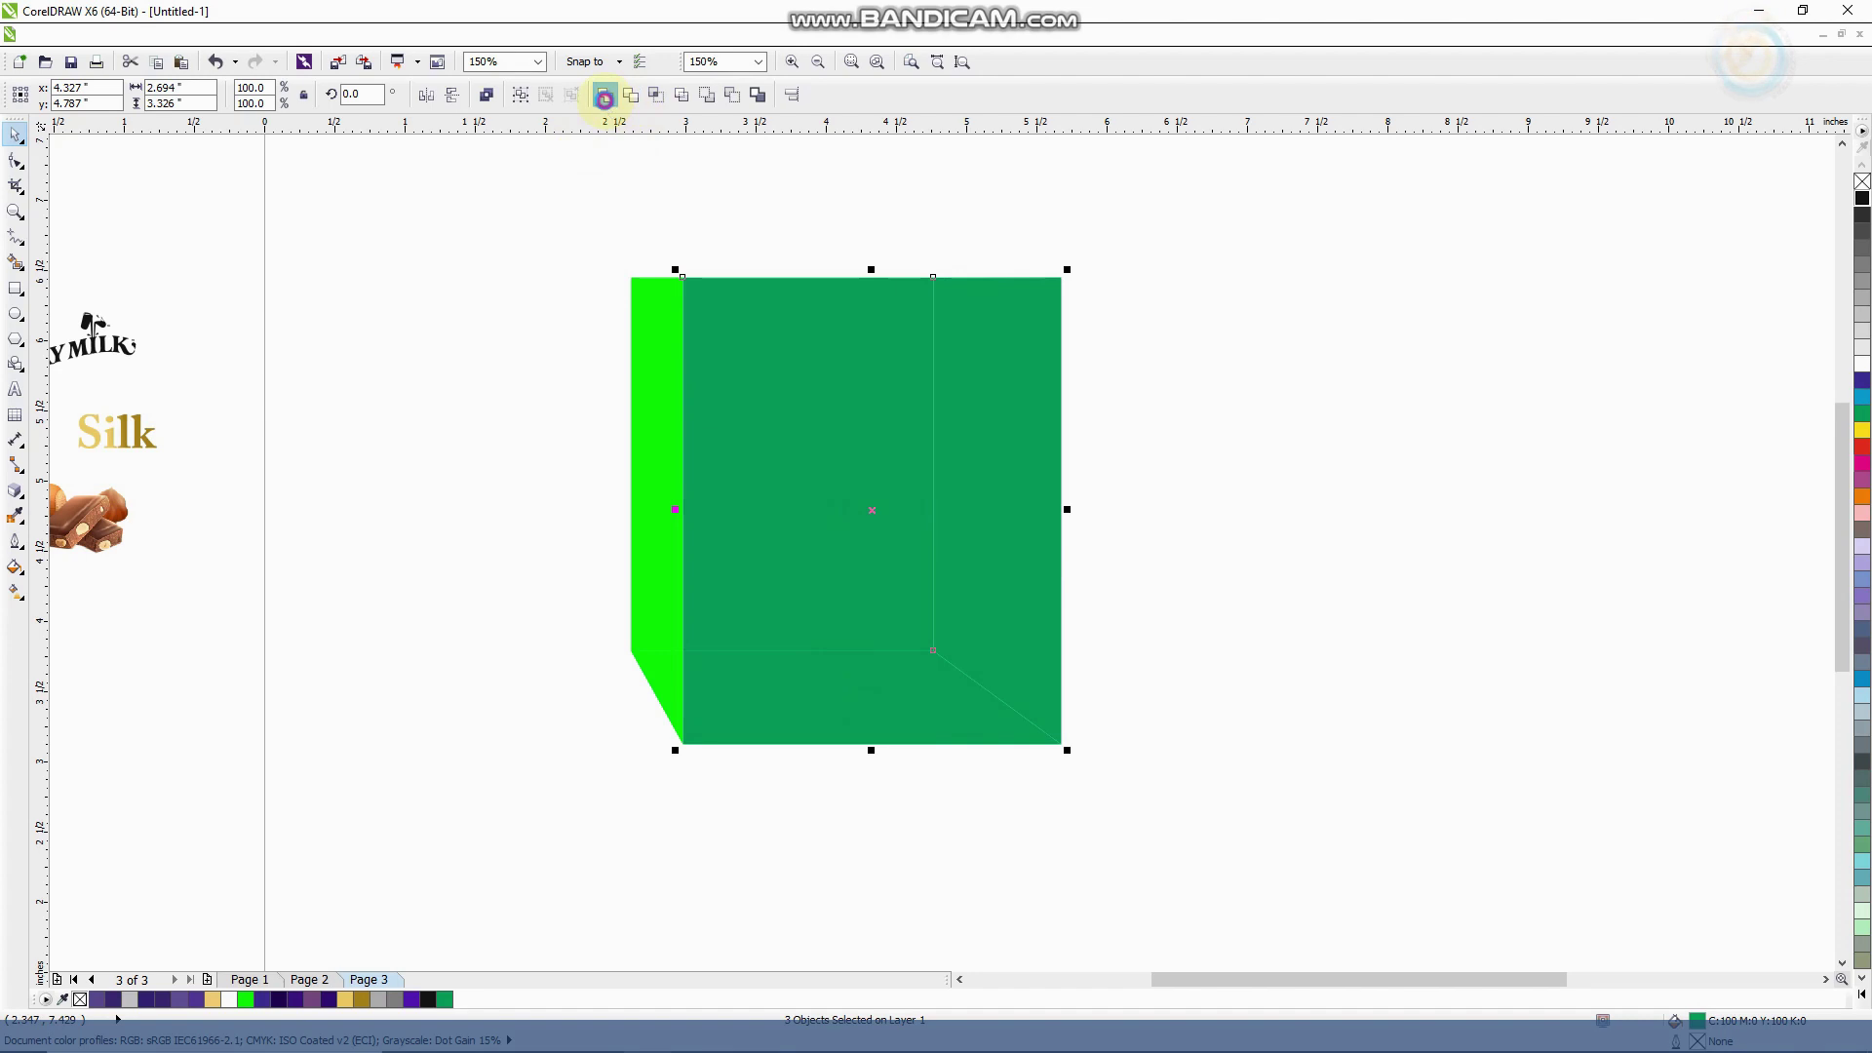
{"action": "left_click", "coordinate": [605, 96]}
Weld the bright green strip and triangle into a single side face
{"action": "left_click", "coordinate": [658, 429]}
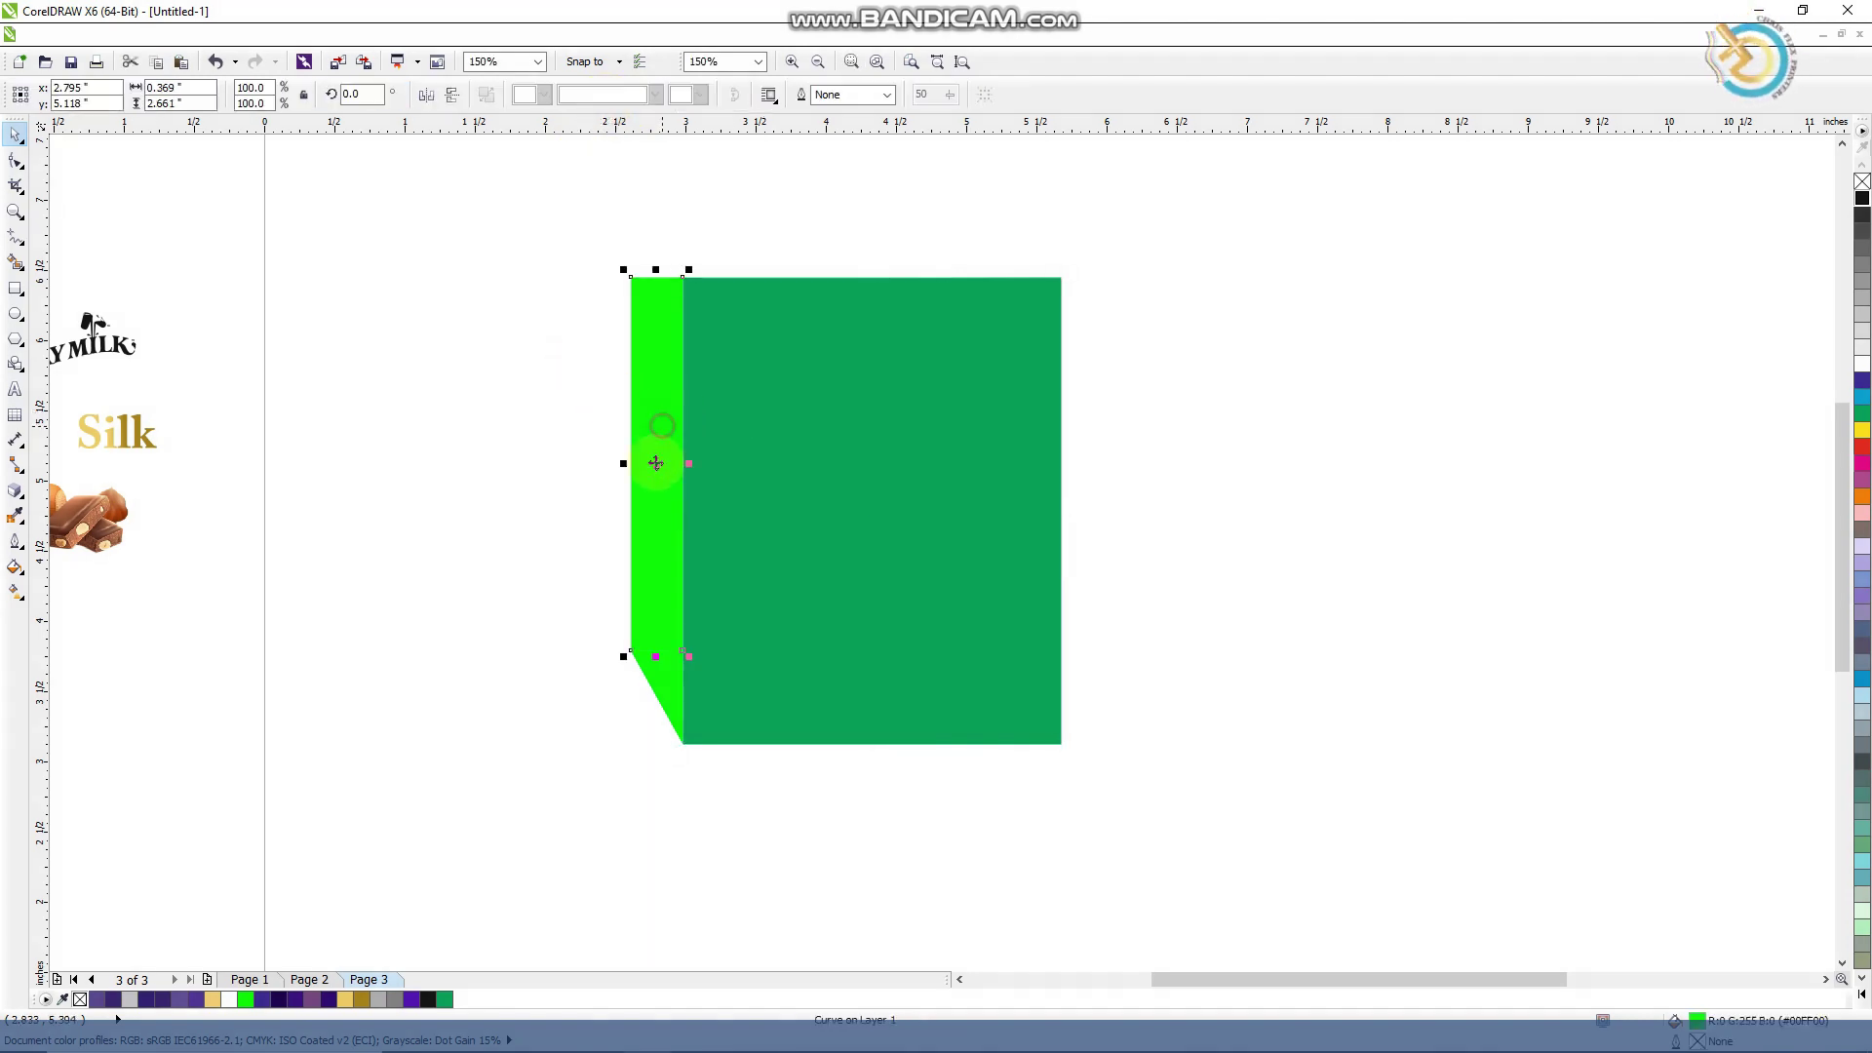
{"action": "left_click", "coordinate": [655, 690], "text": "shift"}
{"action": "scroll", "coordinate": [726, 563], "scroll_direction": "up", "scroll_amount": 1}
{"action": "left_click", "coordinate": [602, 98]}
{"action": "left_click", "coordinate": [431, 472]}
Give the dark green front face a radial fountain fill with a dark purple outer color and a mauve center
{"action": "left_click", "coordinate": [830, 483]}
{"action": "scroll", "coordinate": [733, 488], "scroll_direction": "down", "scroll_amount": 1}
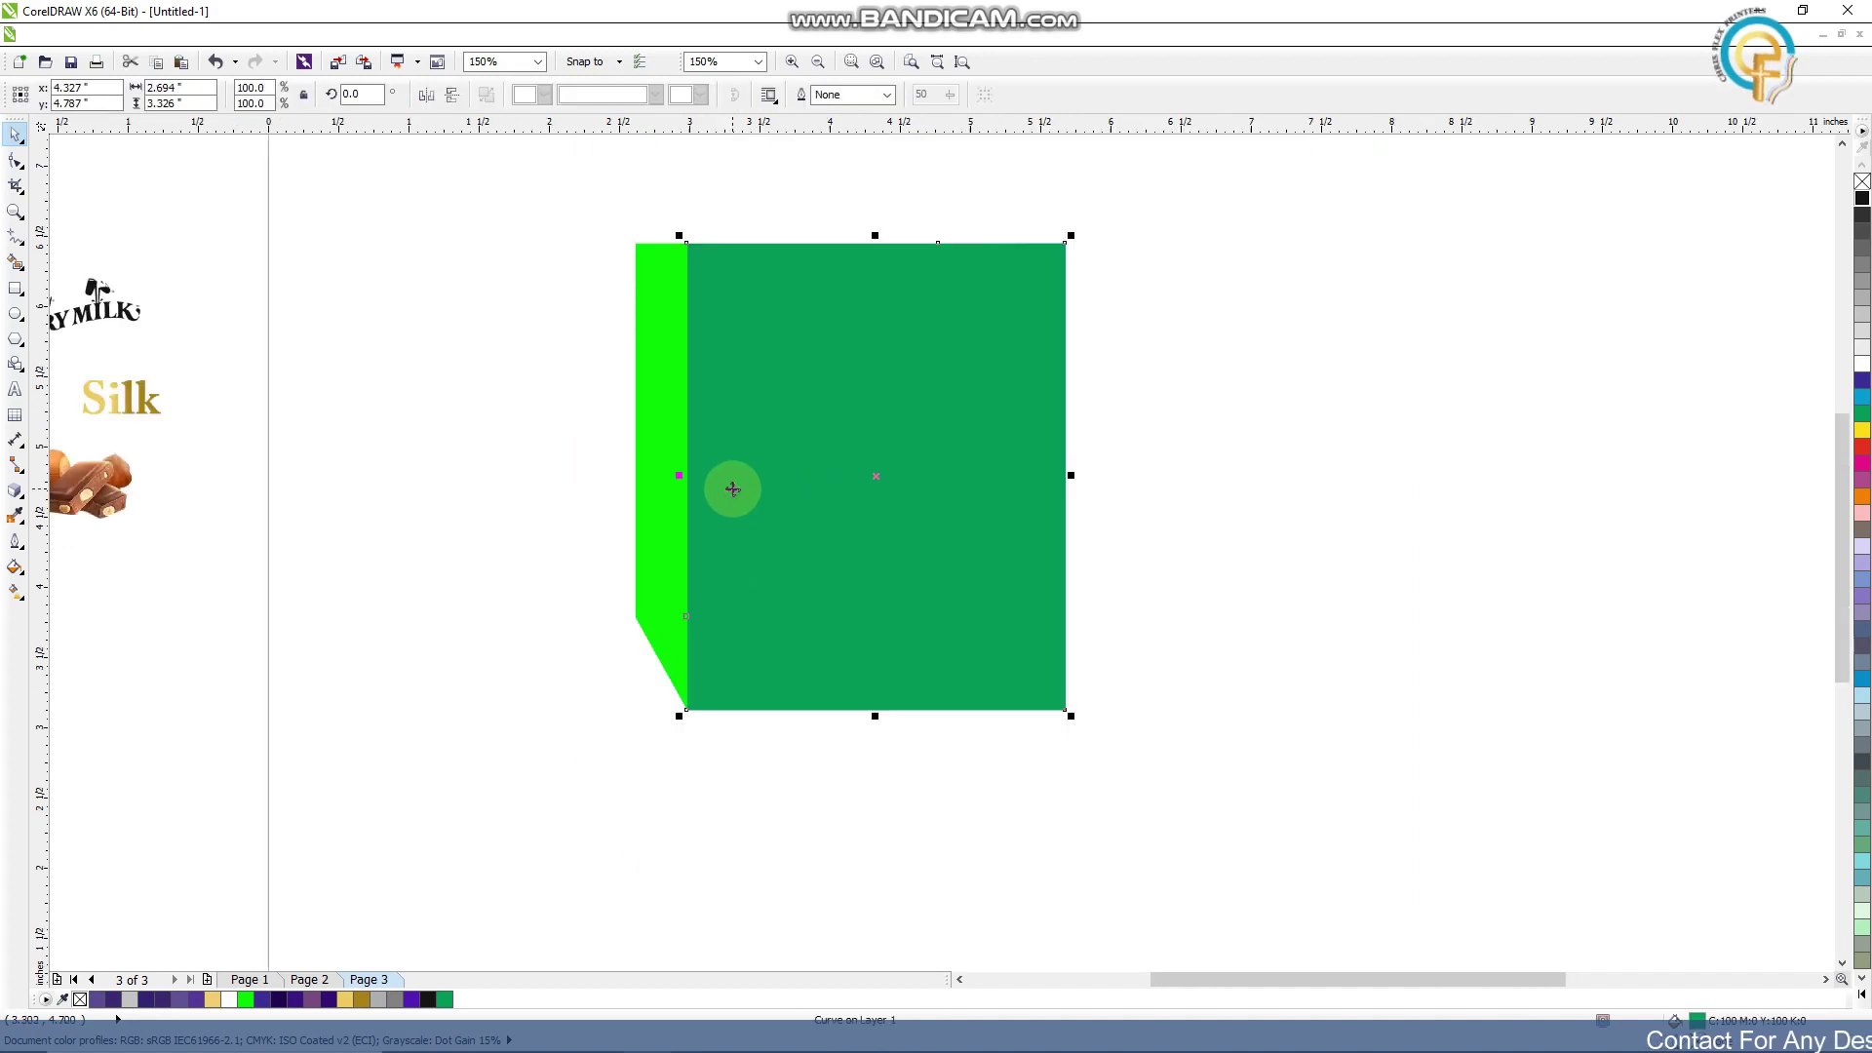
{"action": "left_click", "coordinate": [20, 602]}
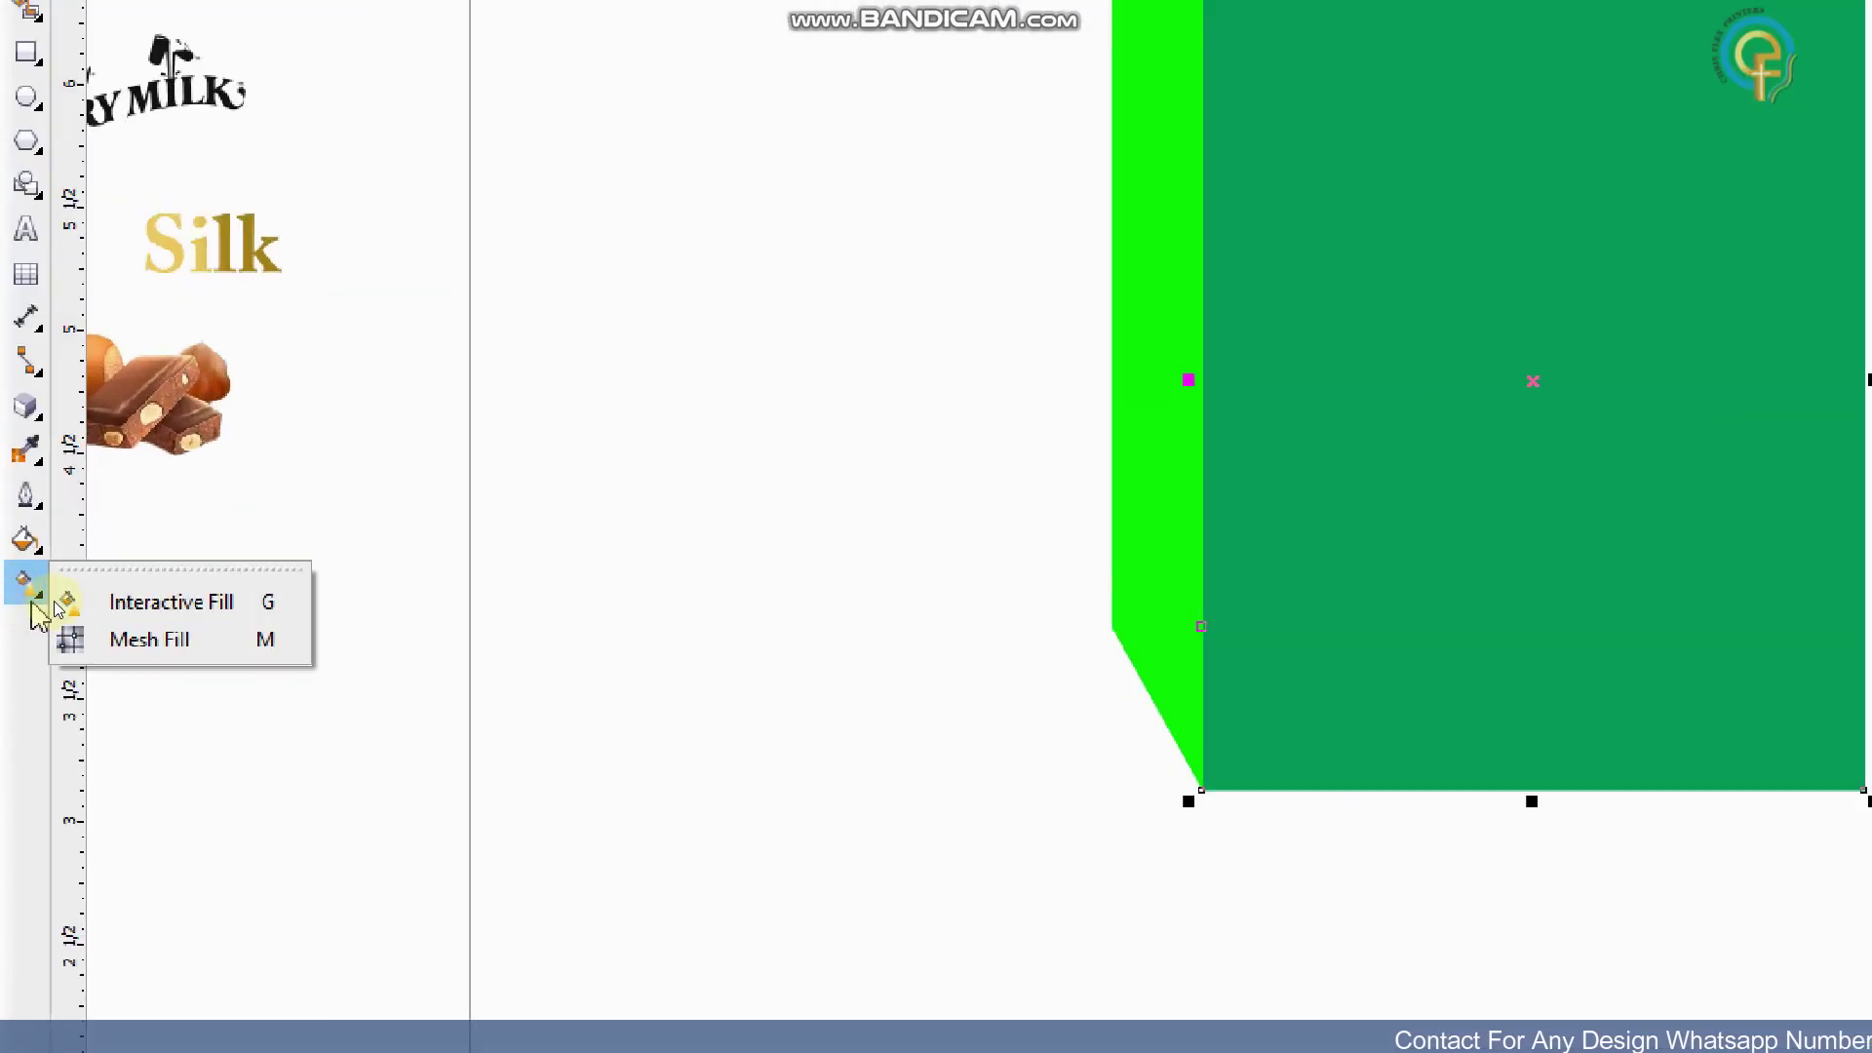
{"action": "left_click", "coordinate": [112, 605]}
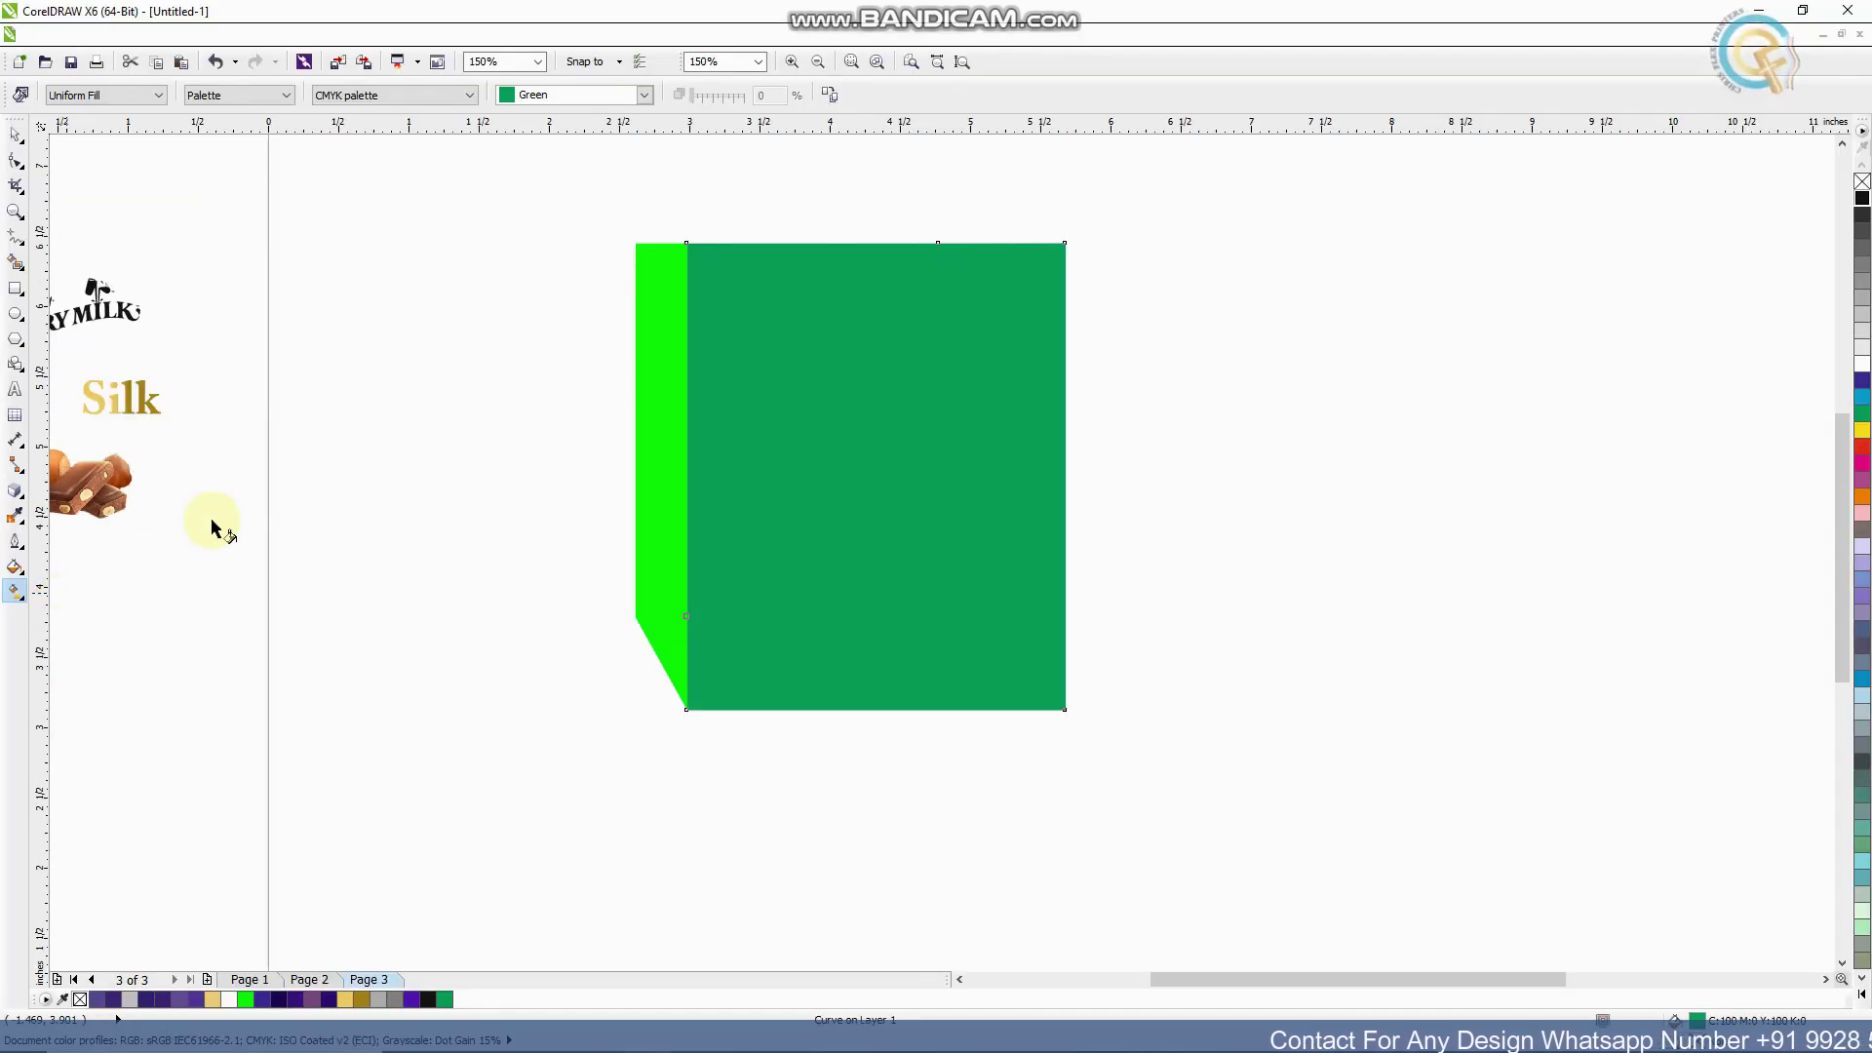
{"action": "left_click", "coordinate": [116, 102]}
{"action": "left_click", "coordinate": [105, 153]}
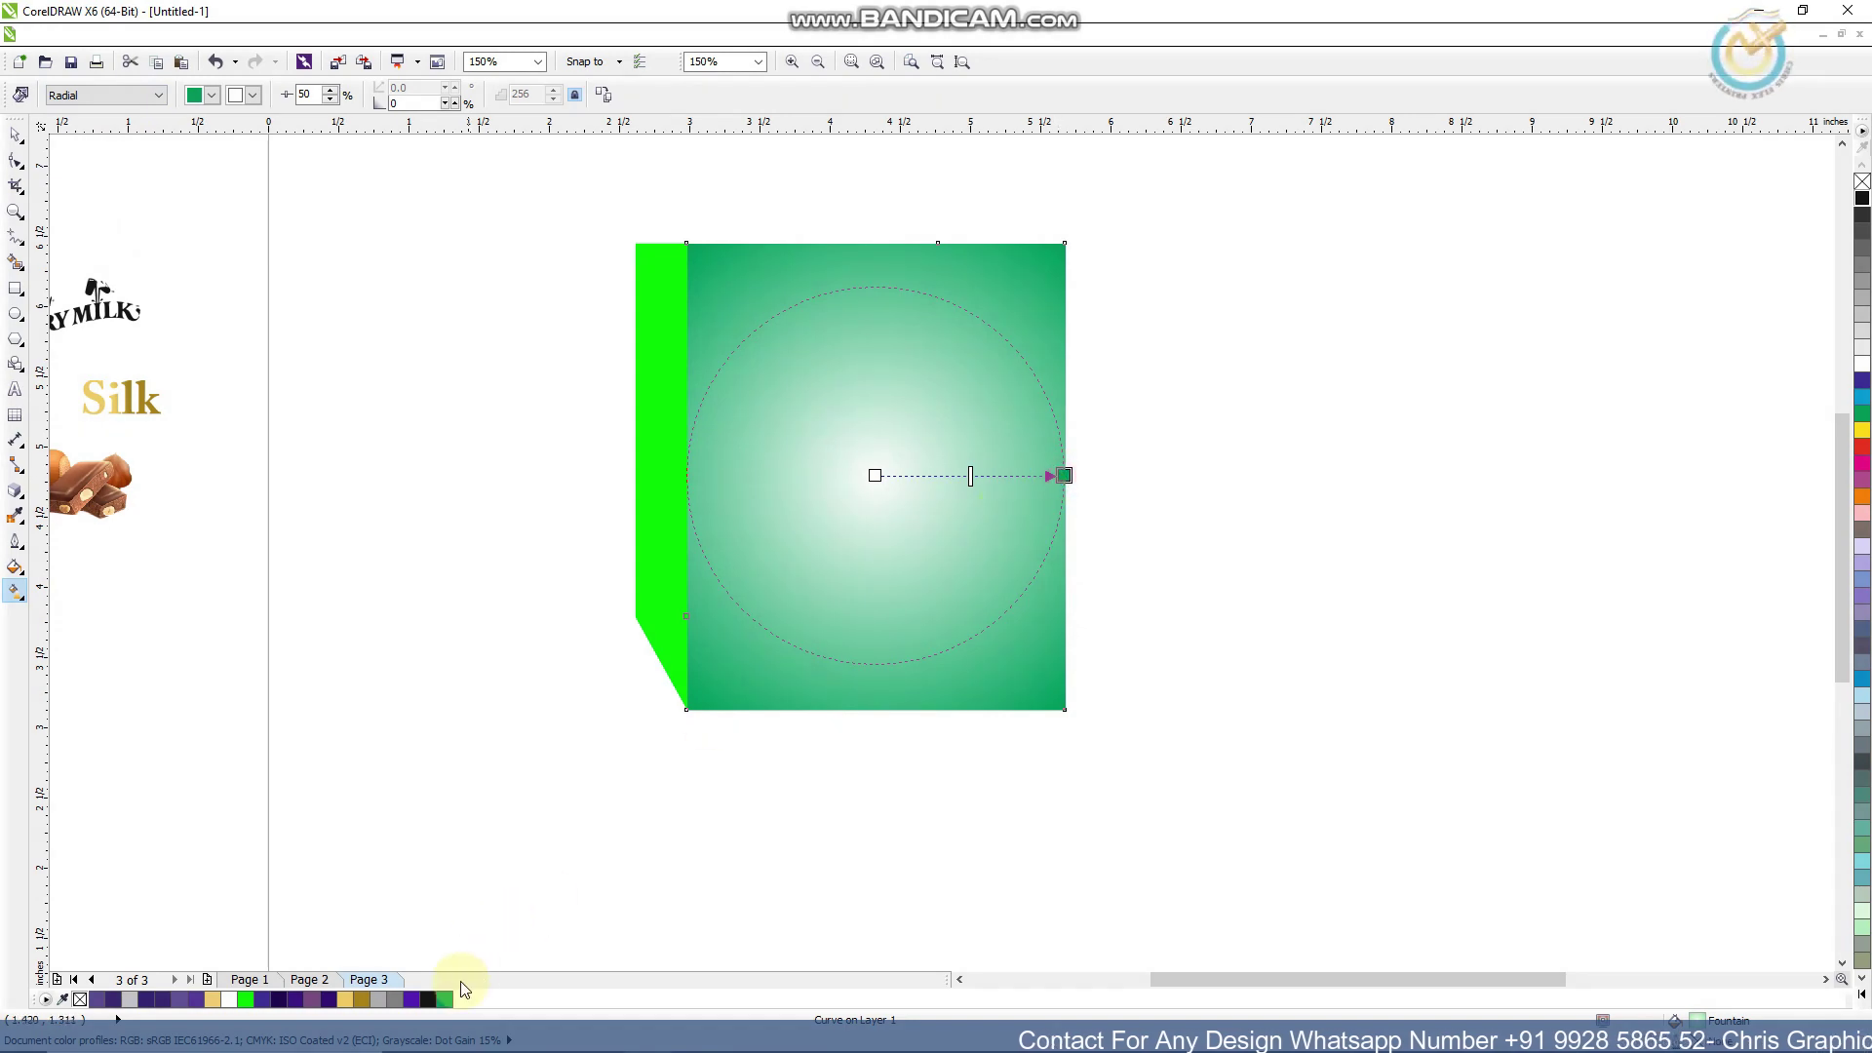
{"action": "left_click", "coordinate": [110, 998]}
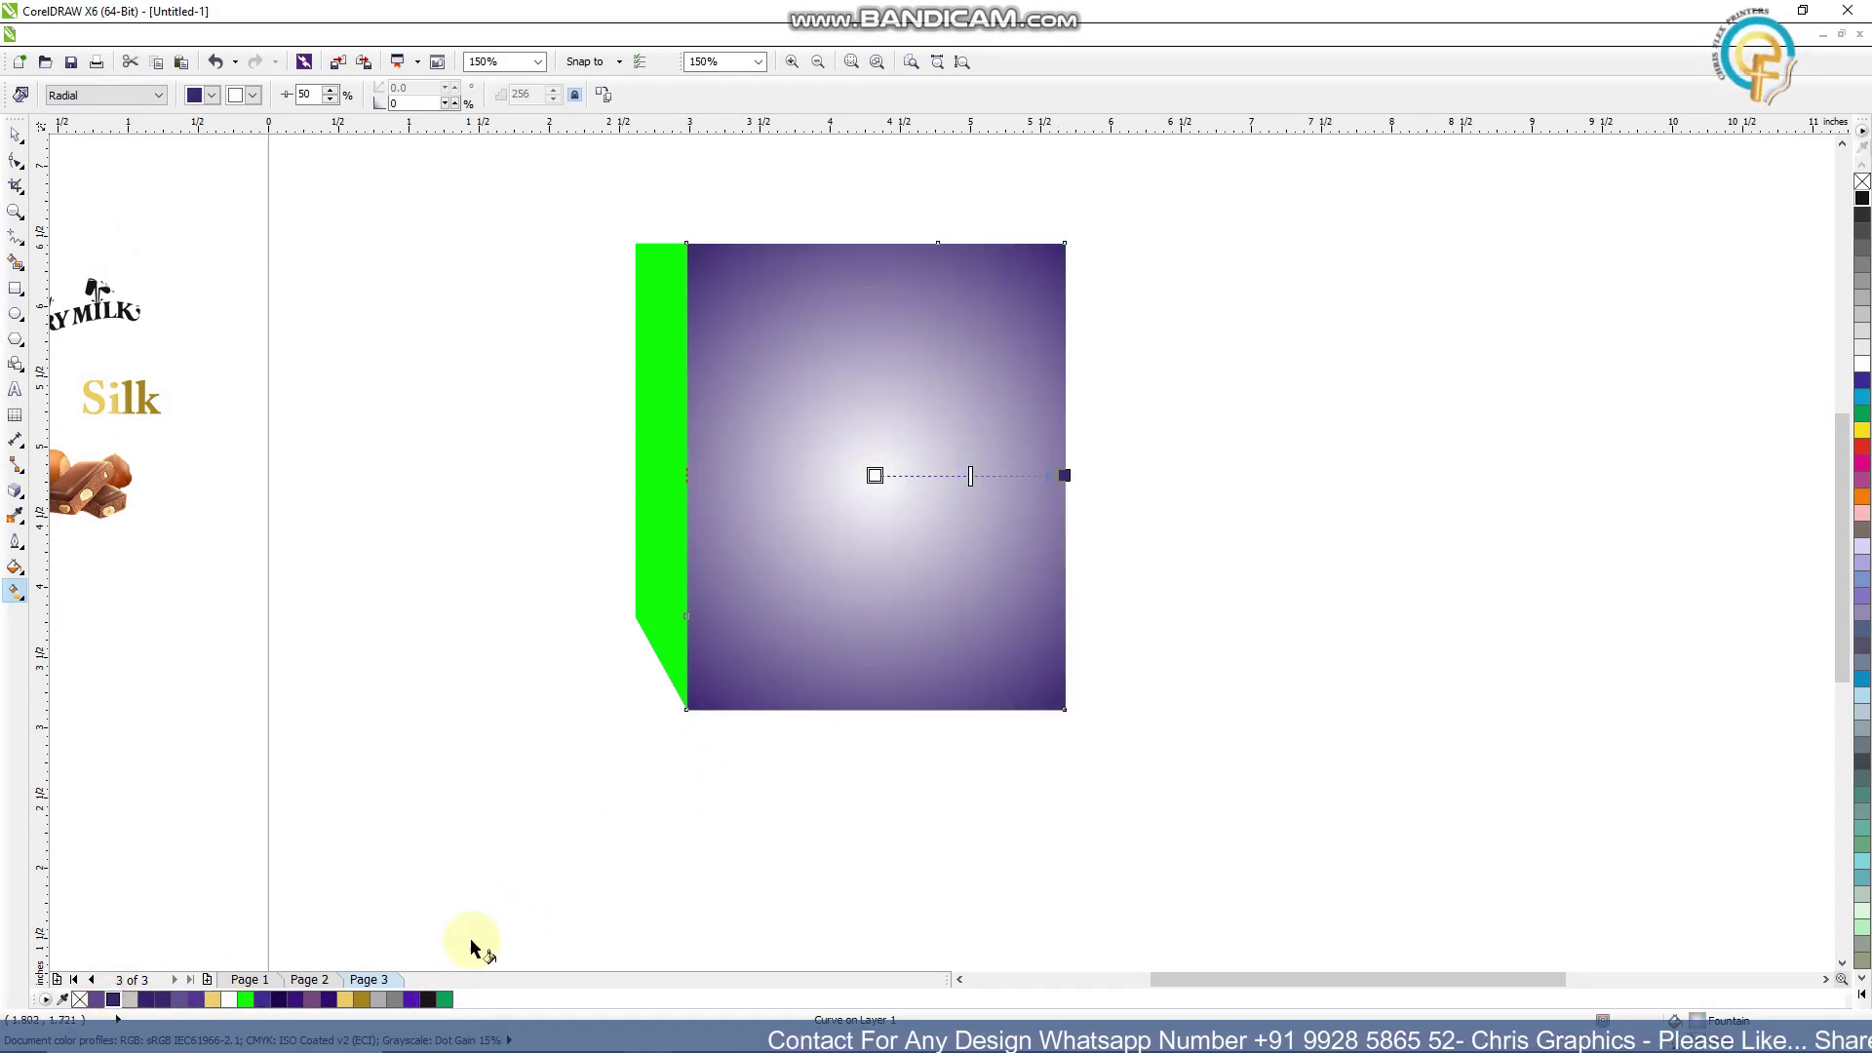
{"action": "left_click", "coordinate": [314, 999]}
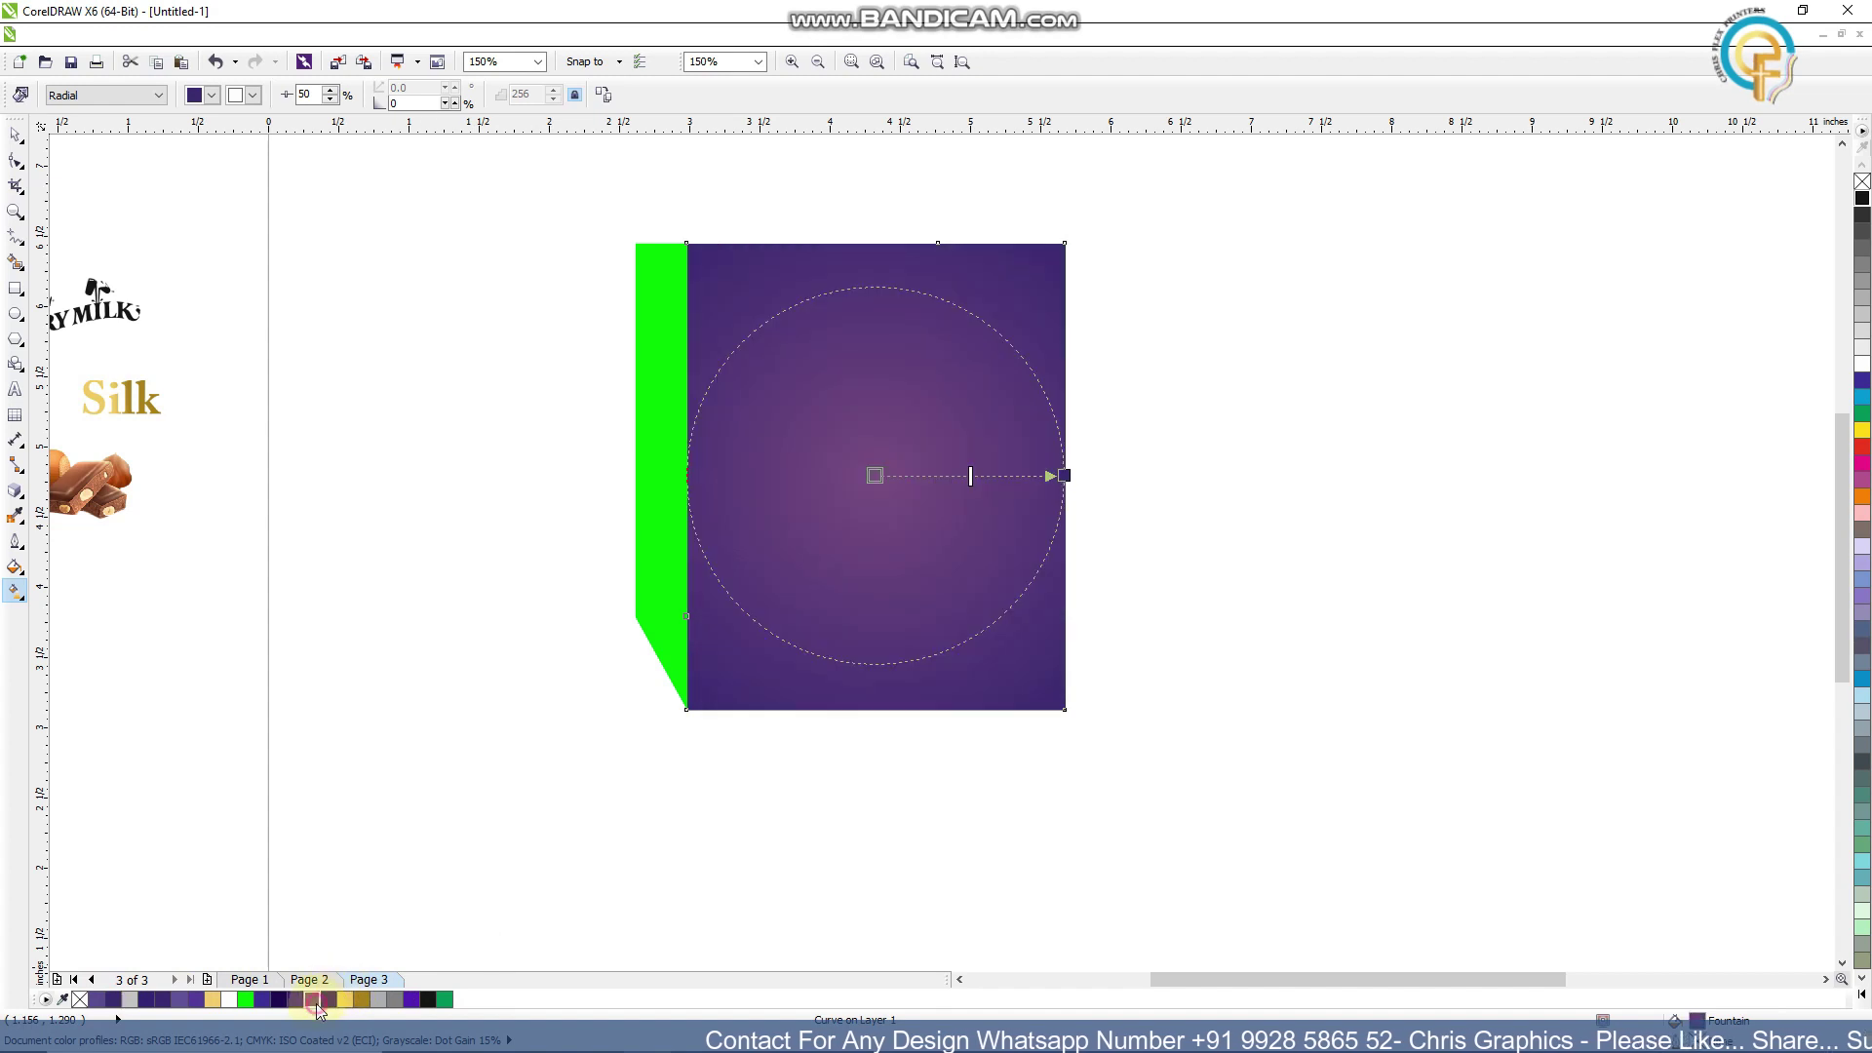
Add an intermediate node to the front face's radial fill, tighten the fill radius, and color the node deep indigo
{"action": "left_click", "coordinate": [1003, 476]}
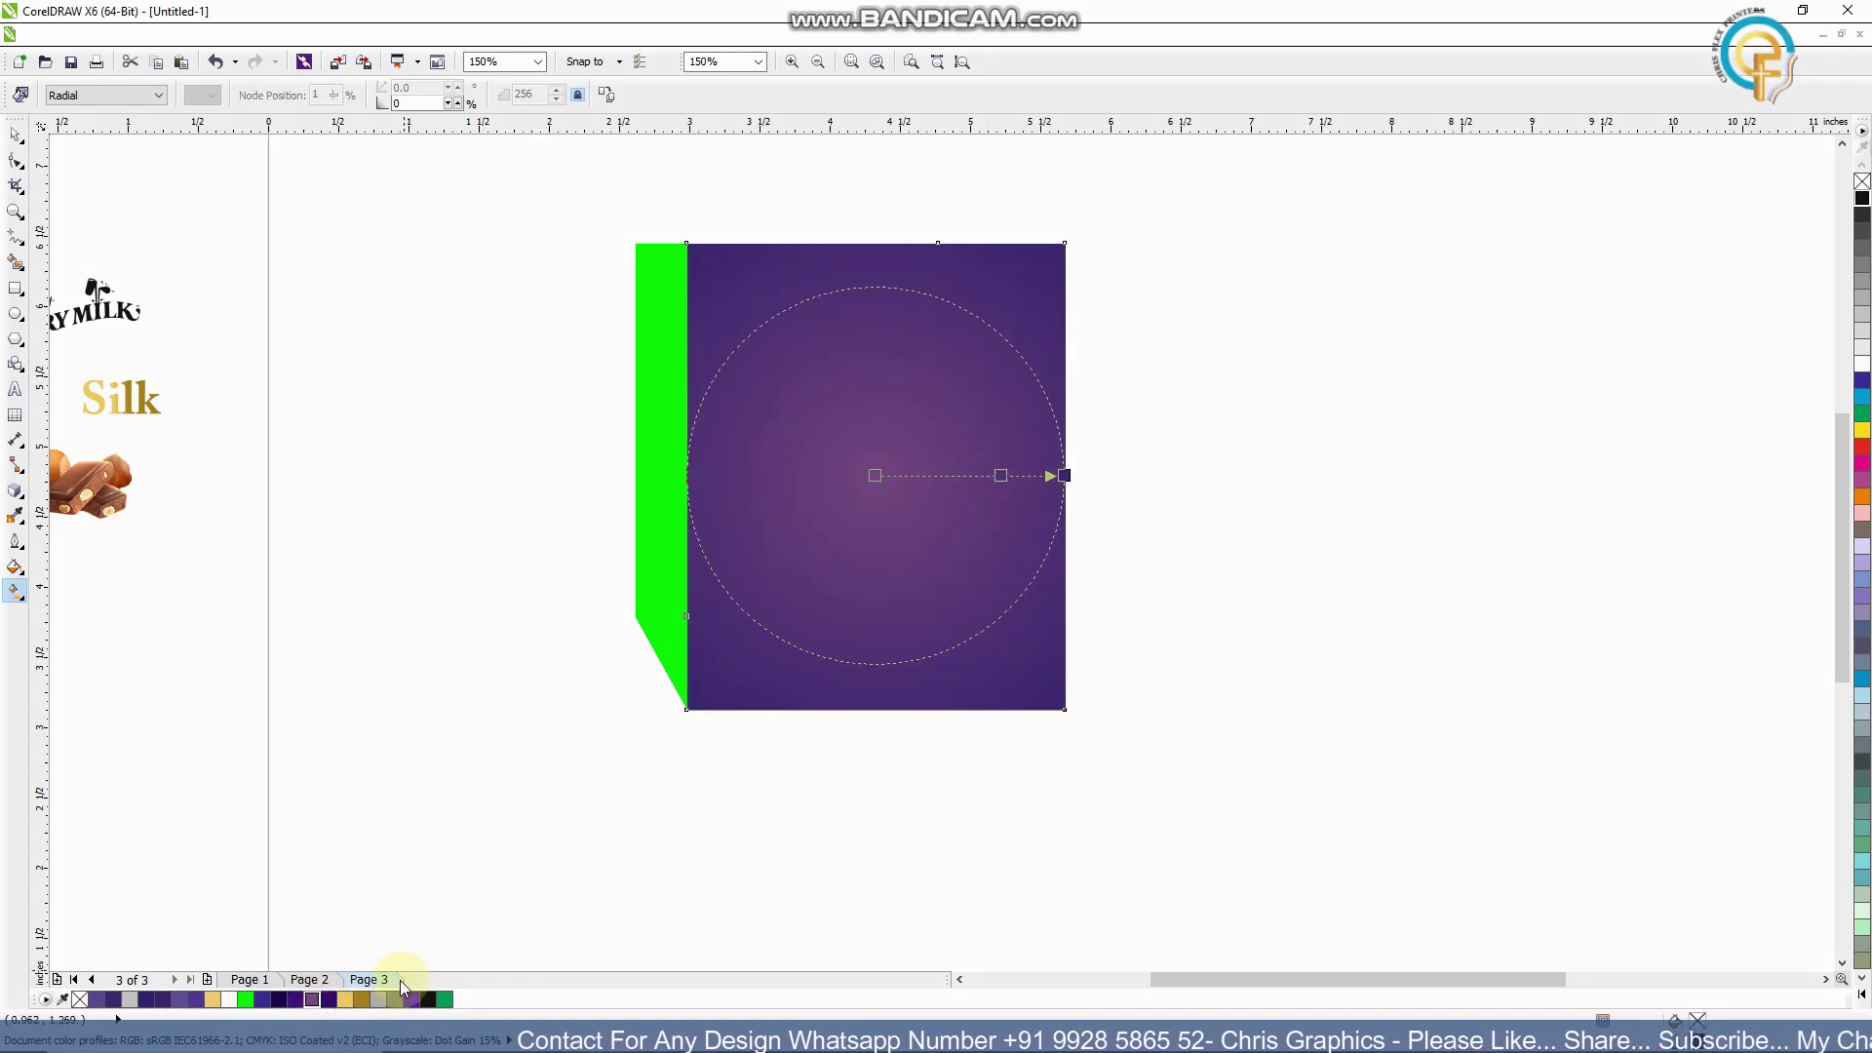
{"action": "left_click_drag", "start_coordinate": [1064, 475], "coordinate": [937, 474]}
{"action": "left_click", "coordinate": [963, 459]}
{"action": "left_click", "coordinate": [431, 1000]}
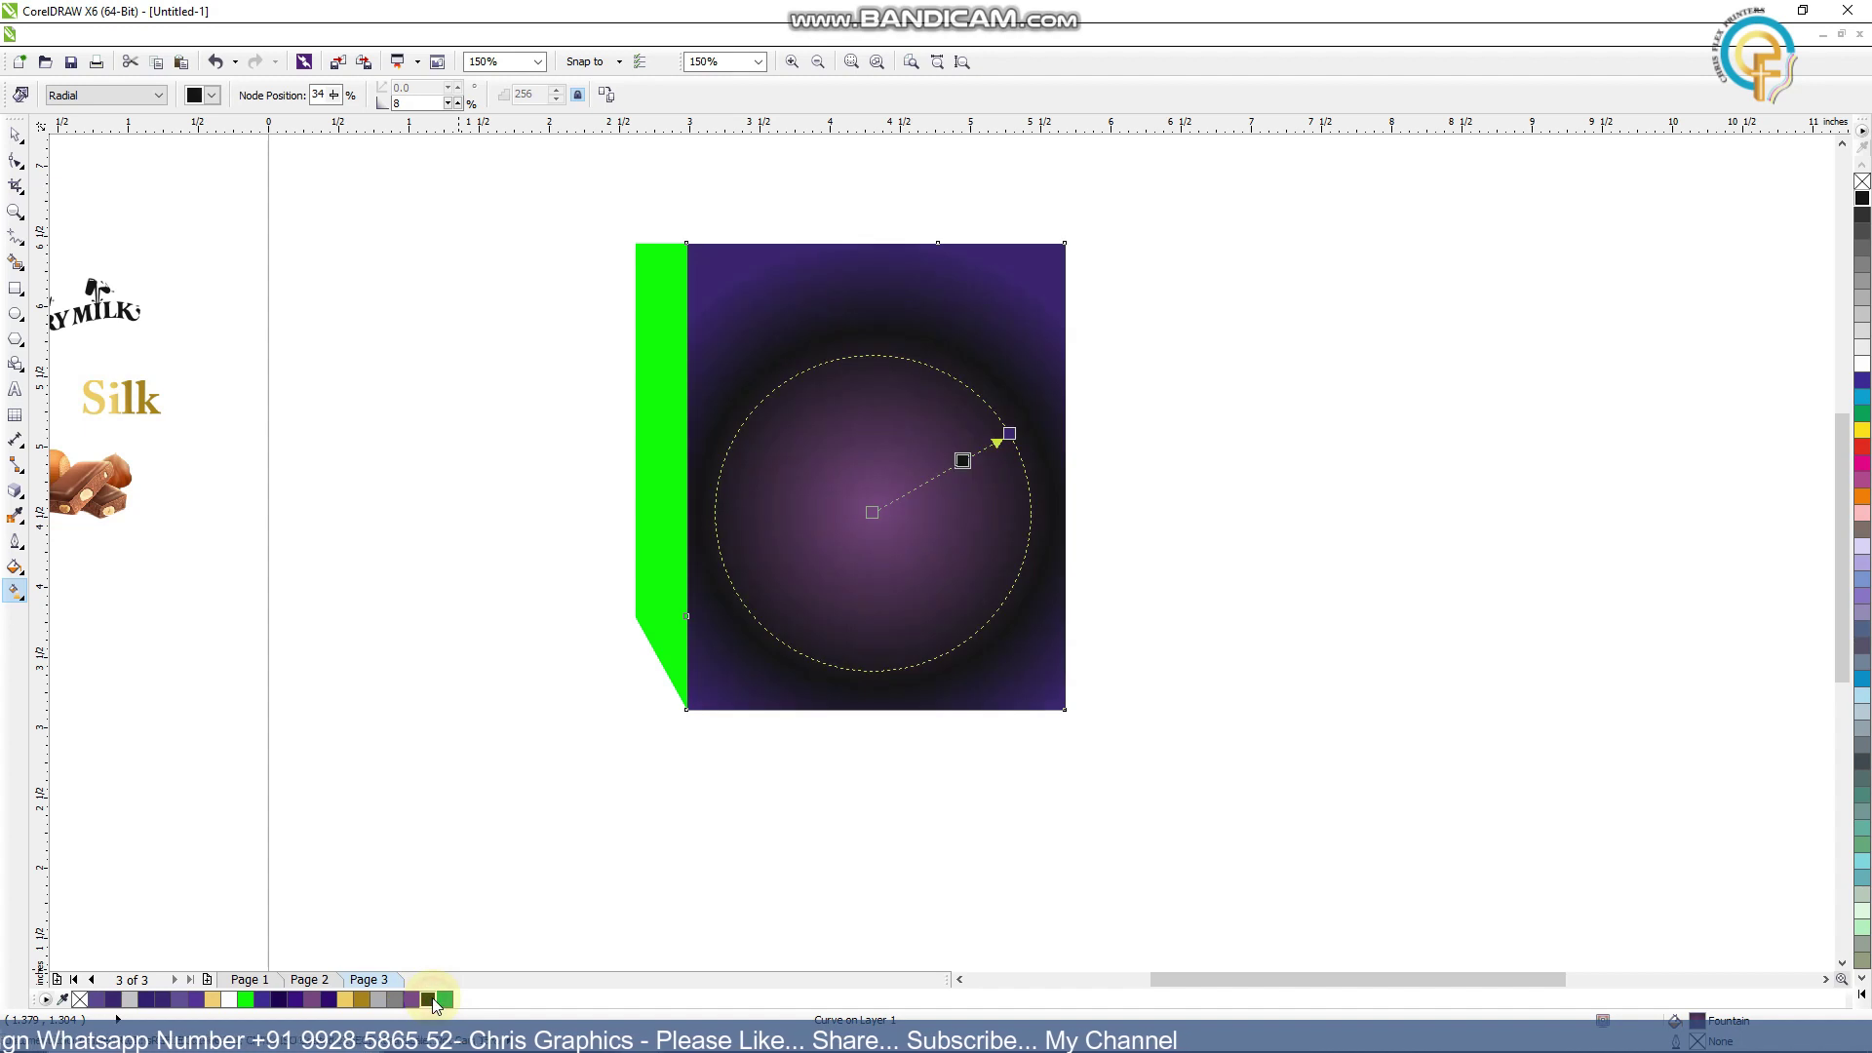
{"action": "left_click", "coordinate": [412, 1000]}
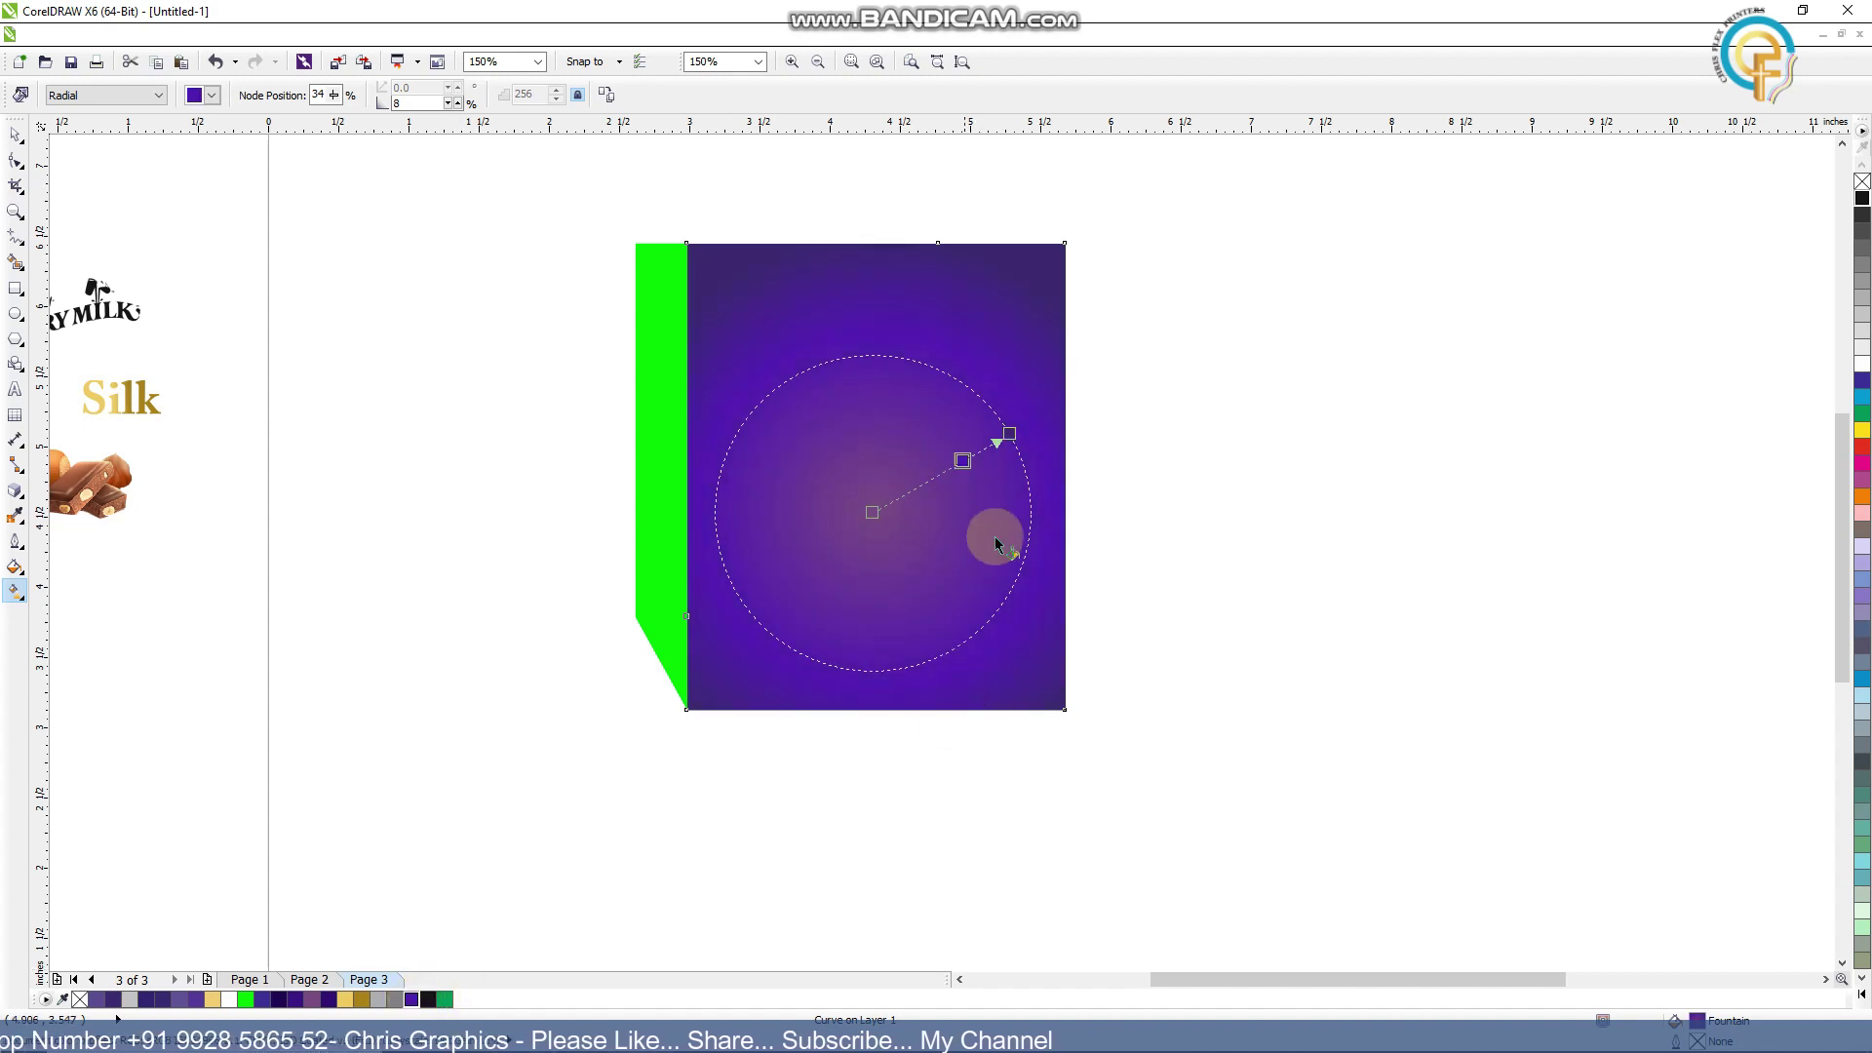
{"action": "left_click", "coordinate": [329, 999]}
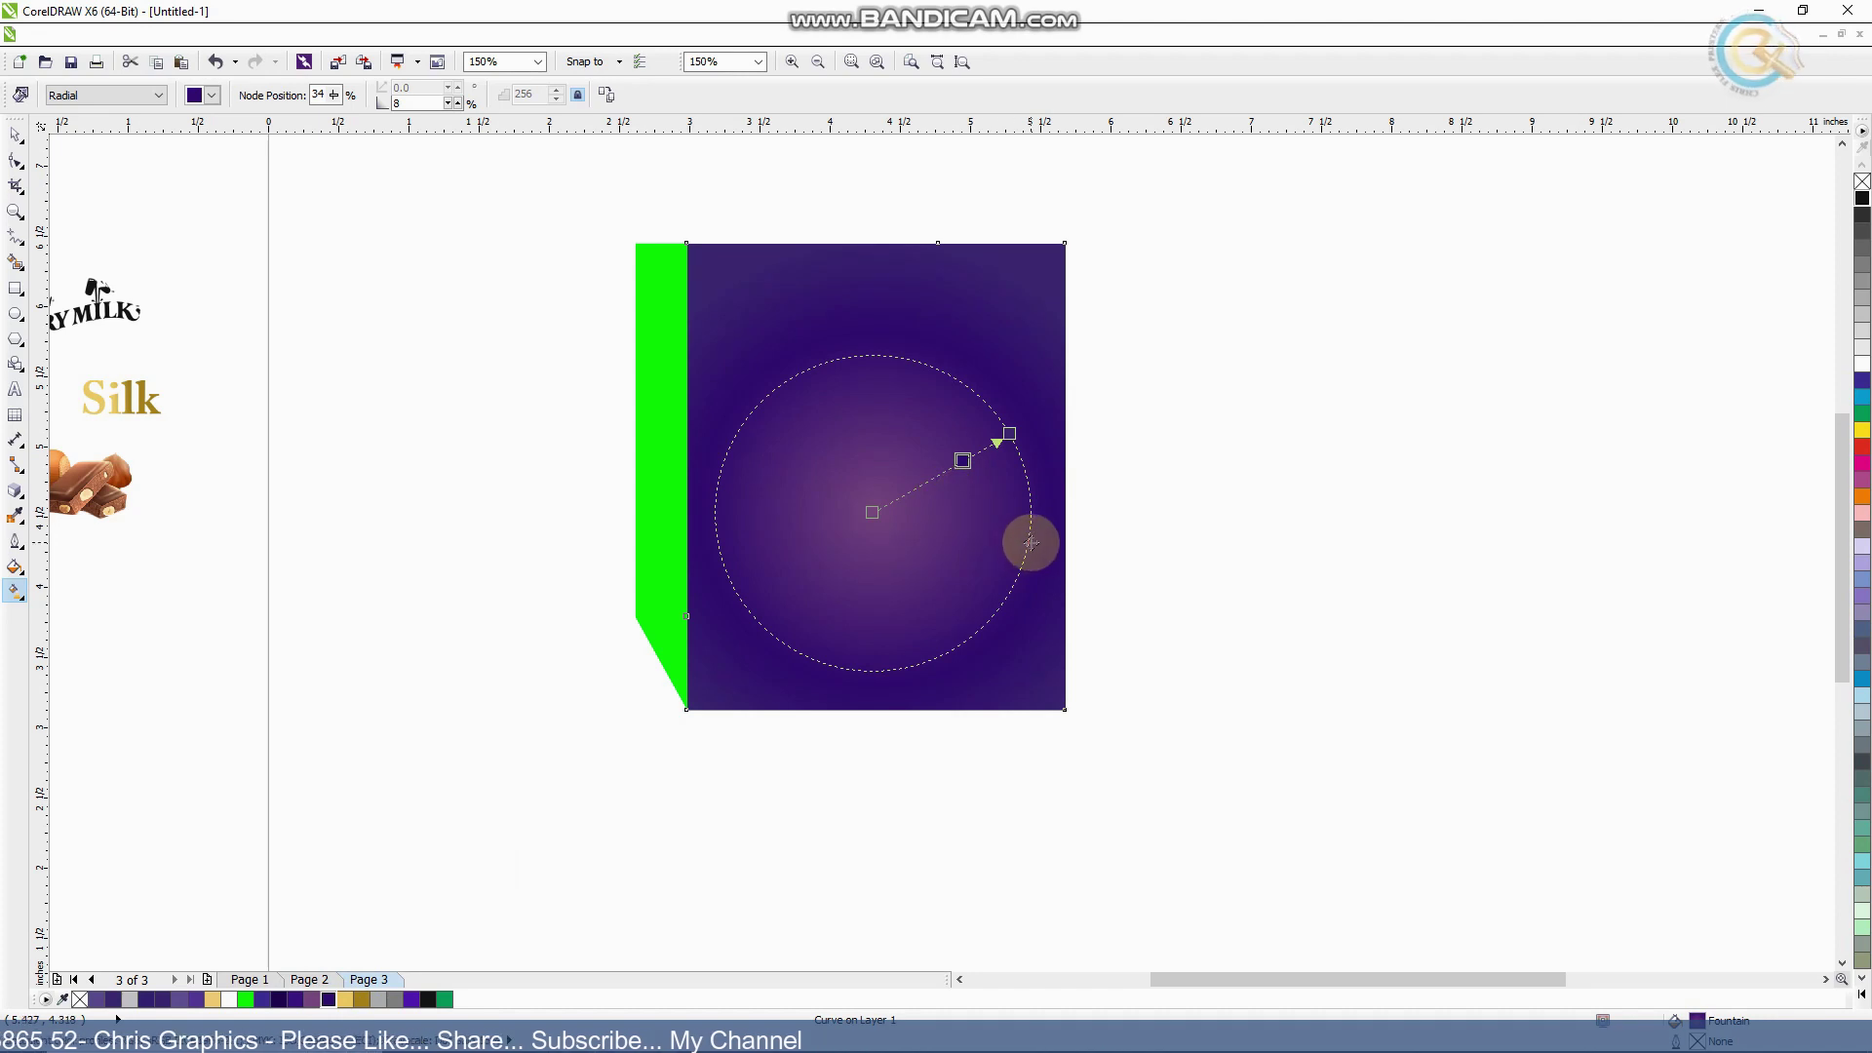
Copy the front face's radial fill onto the bright green side face
{"action": "left_click", "coordinate": [661, 433]}
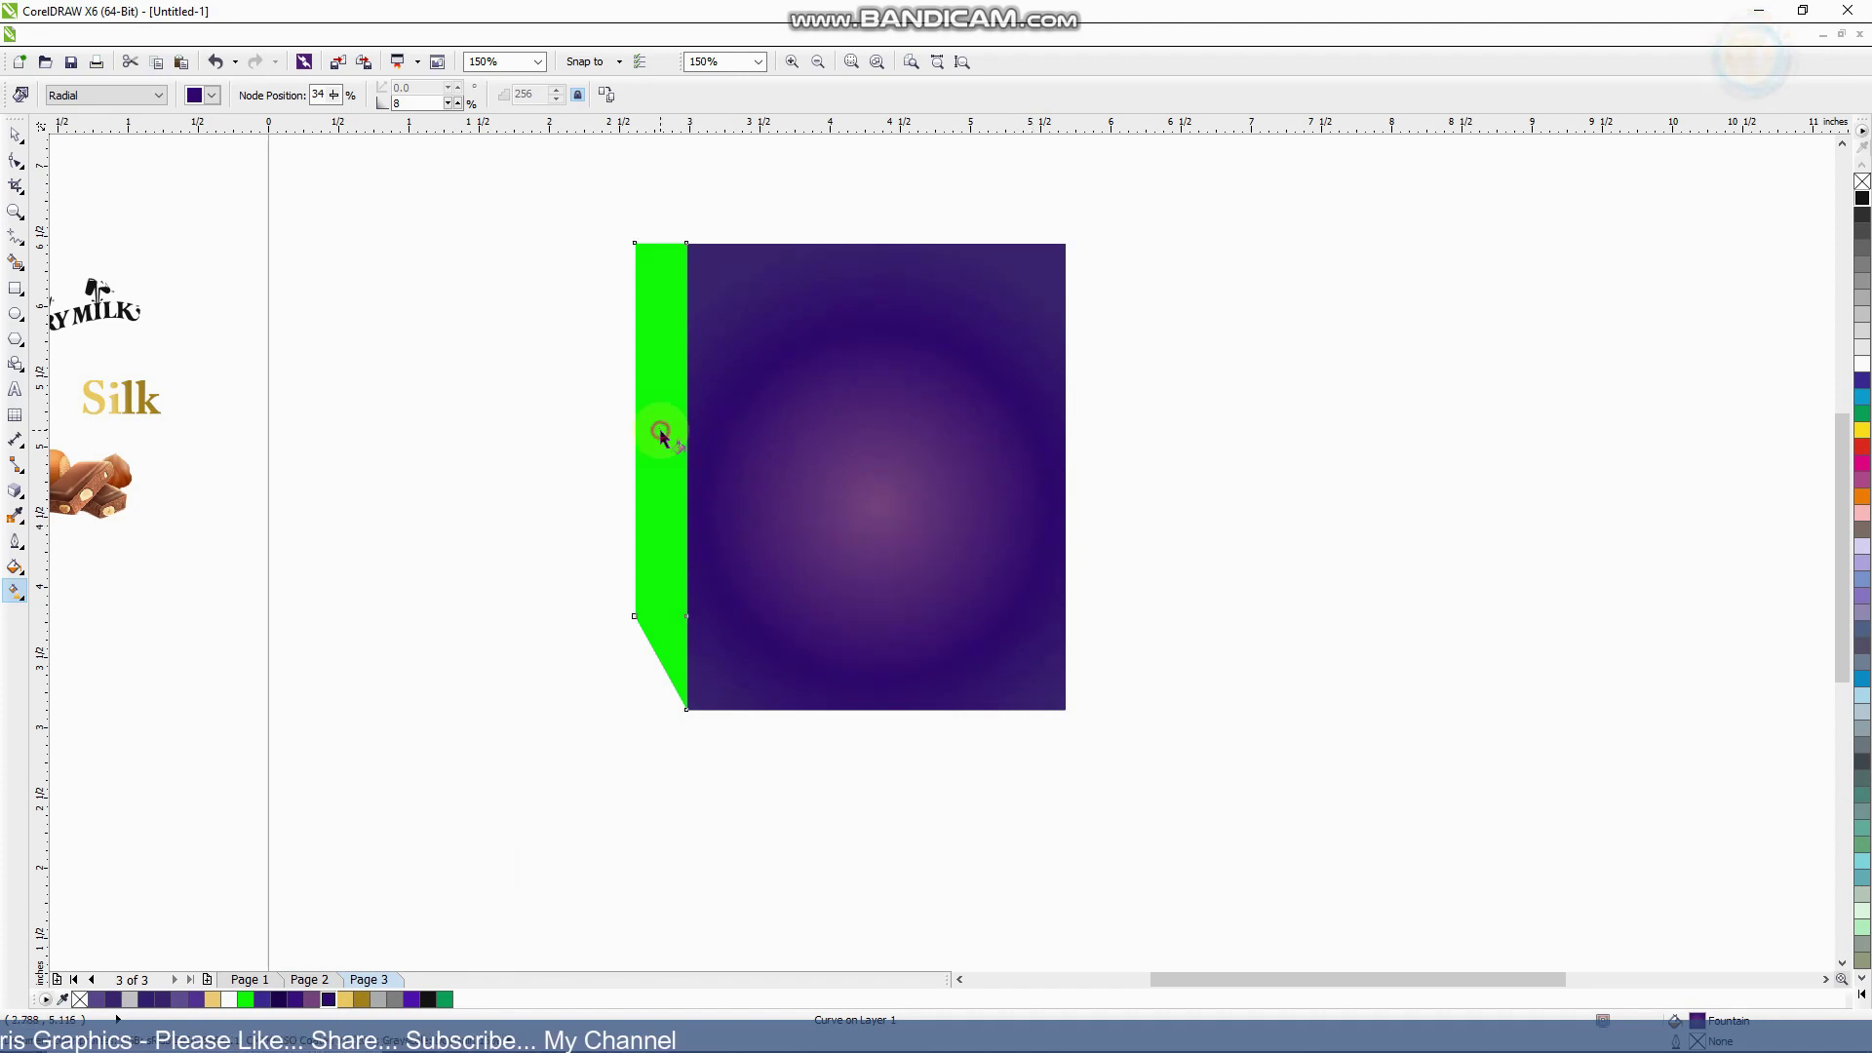
{"action": "key", "text": "space"}
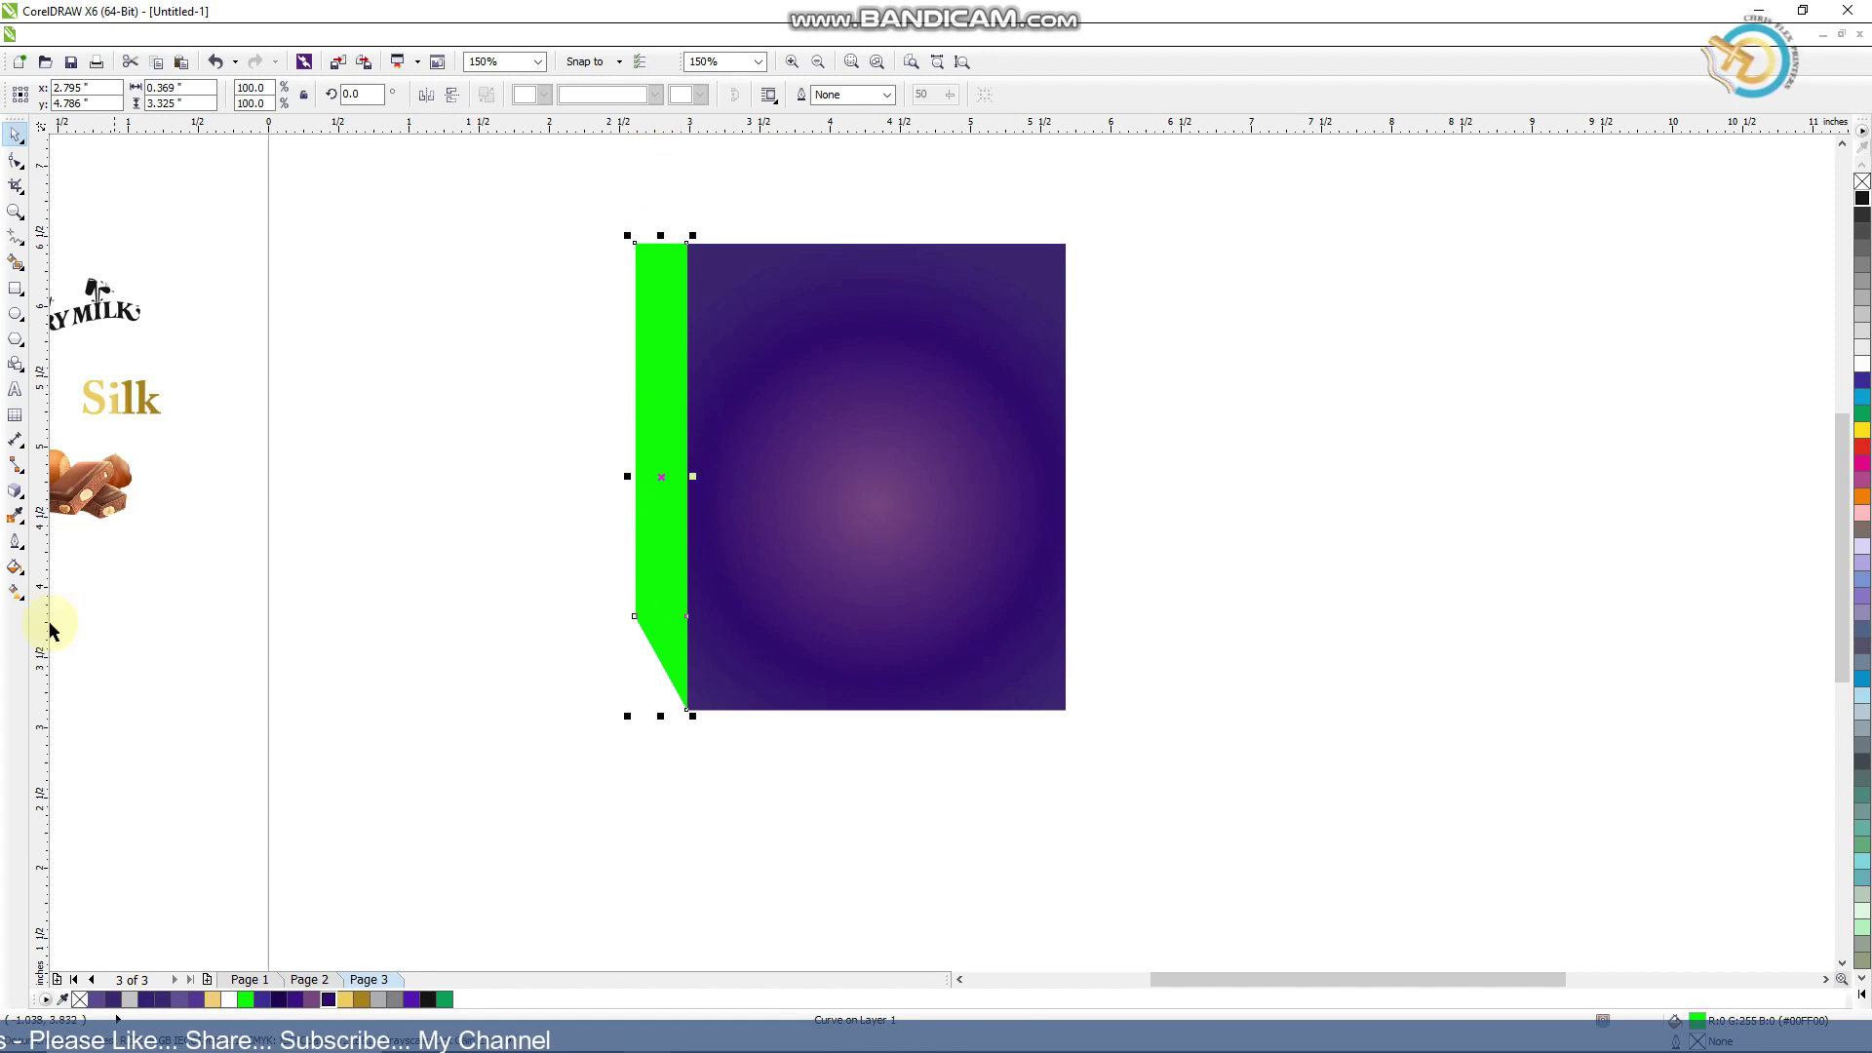
{"action": "left_click", "coordinate": [12, 593]}
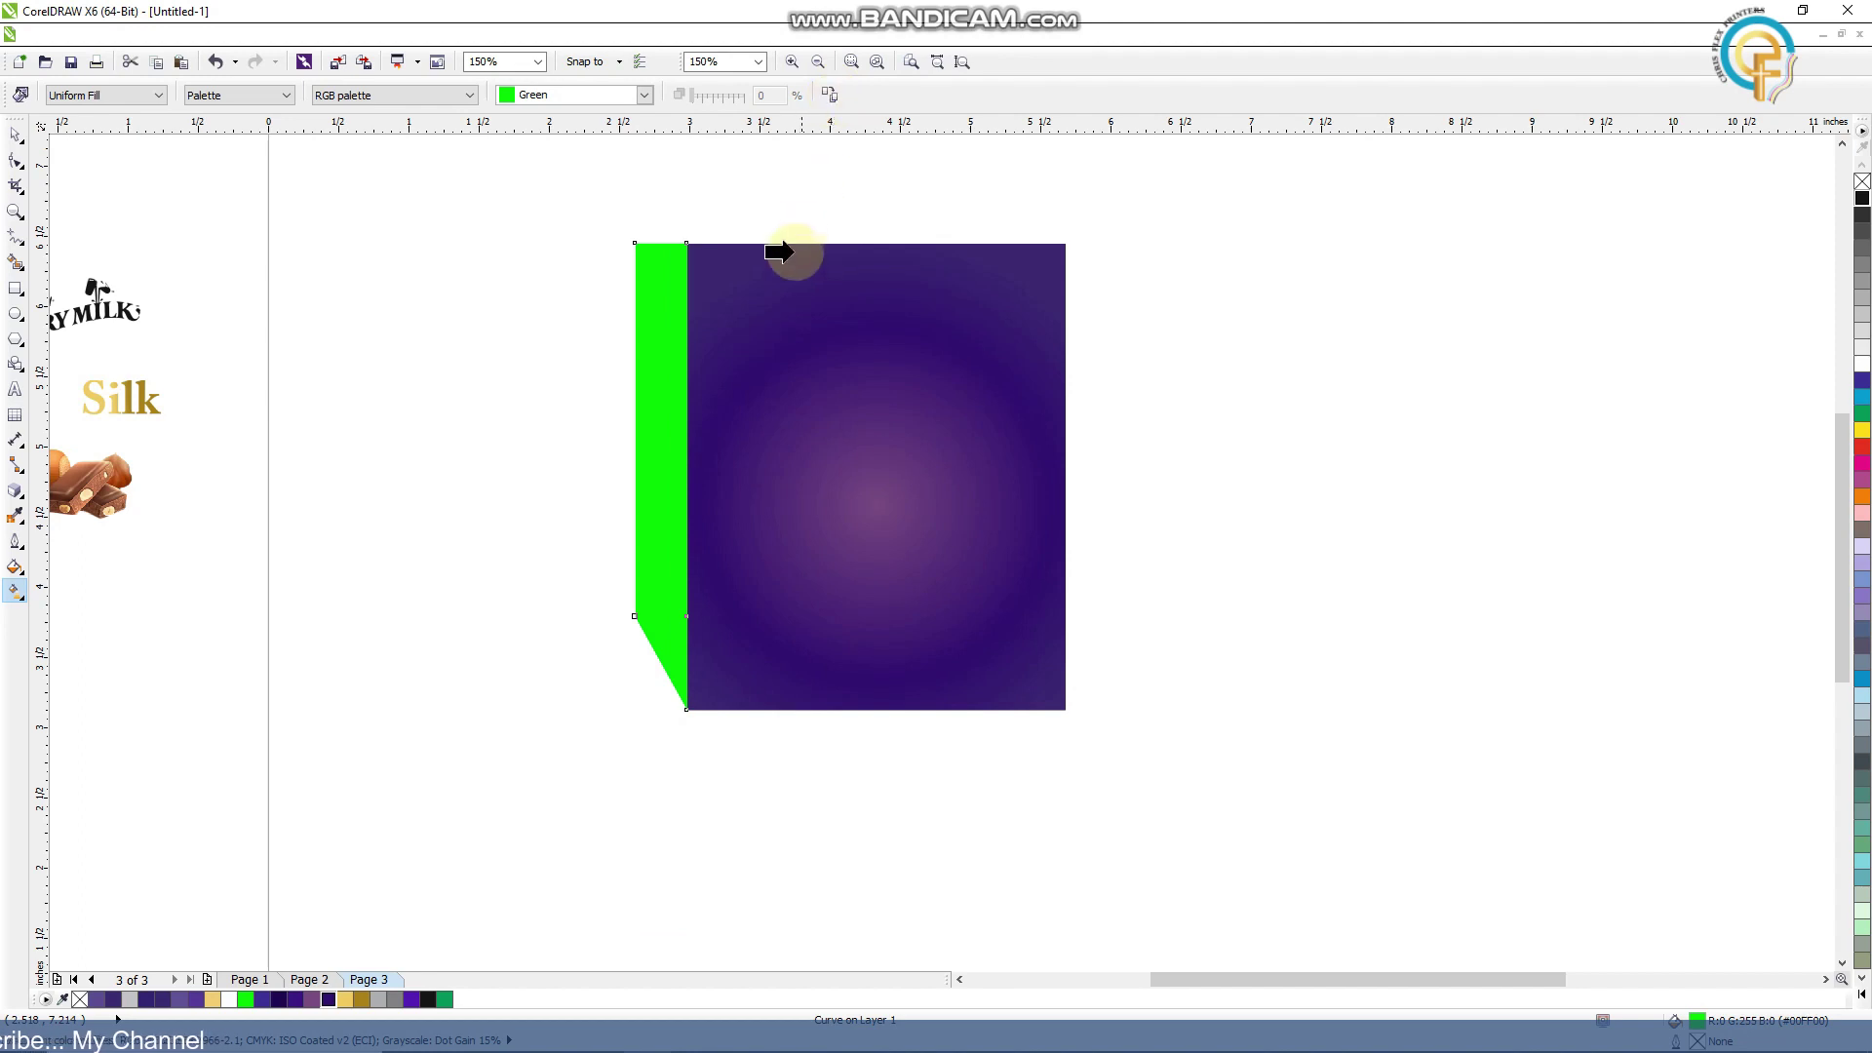
{"action": "left_click", "coordinate": [932, 413]}
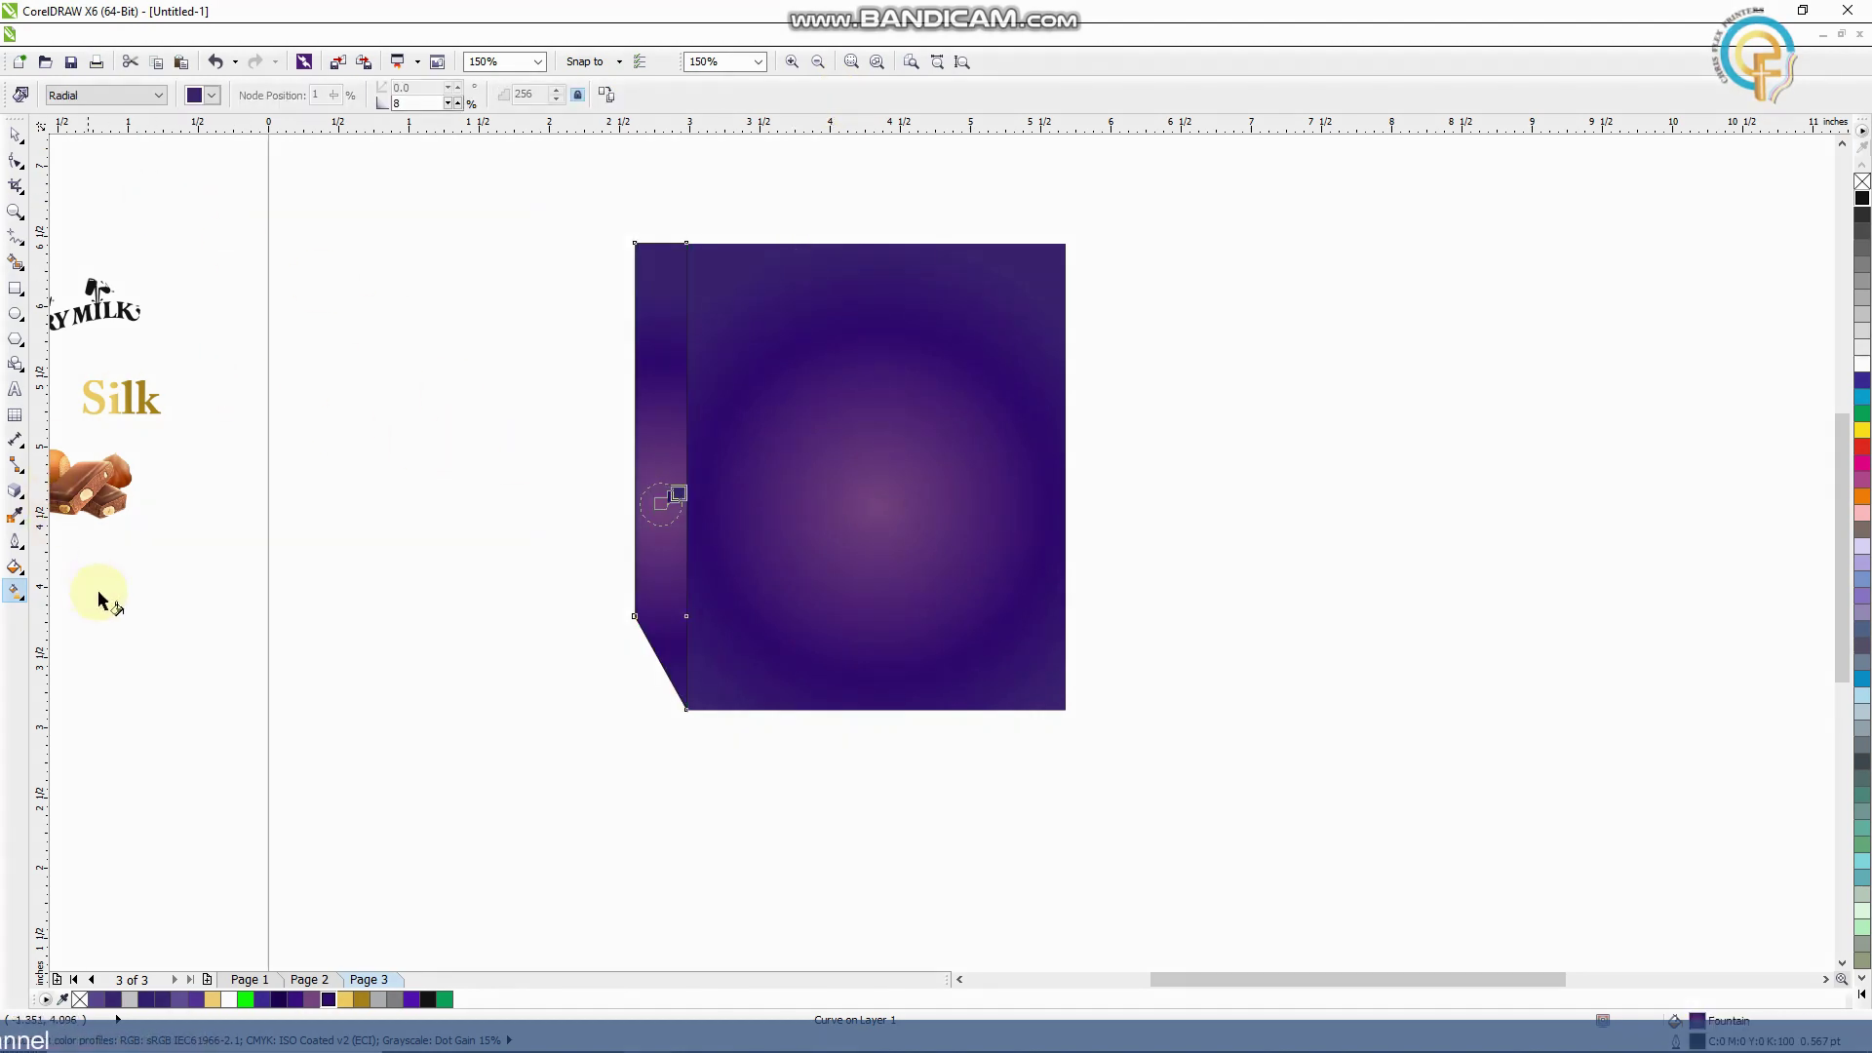
Reshape the side face's radial fill with a vertical axis, its center near mid-height, and a larger radius
{"action": "left_click_drag", "start_coordinate": [656, 444], "coordinate": [657, 353]}
{"action": "left_click_drag", "start_coordinate": [656, 439], "coordinate": [656, 451]}
{"action": "left_click_drag", "start_coordinate": [656, 384], "coordinate": [665, 305]}
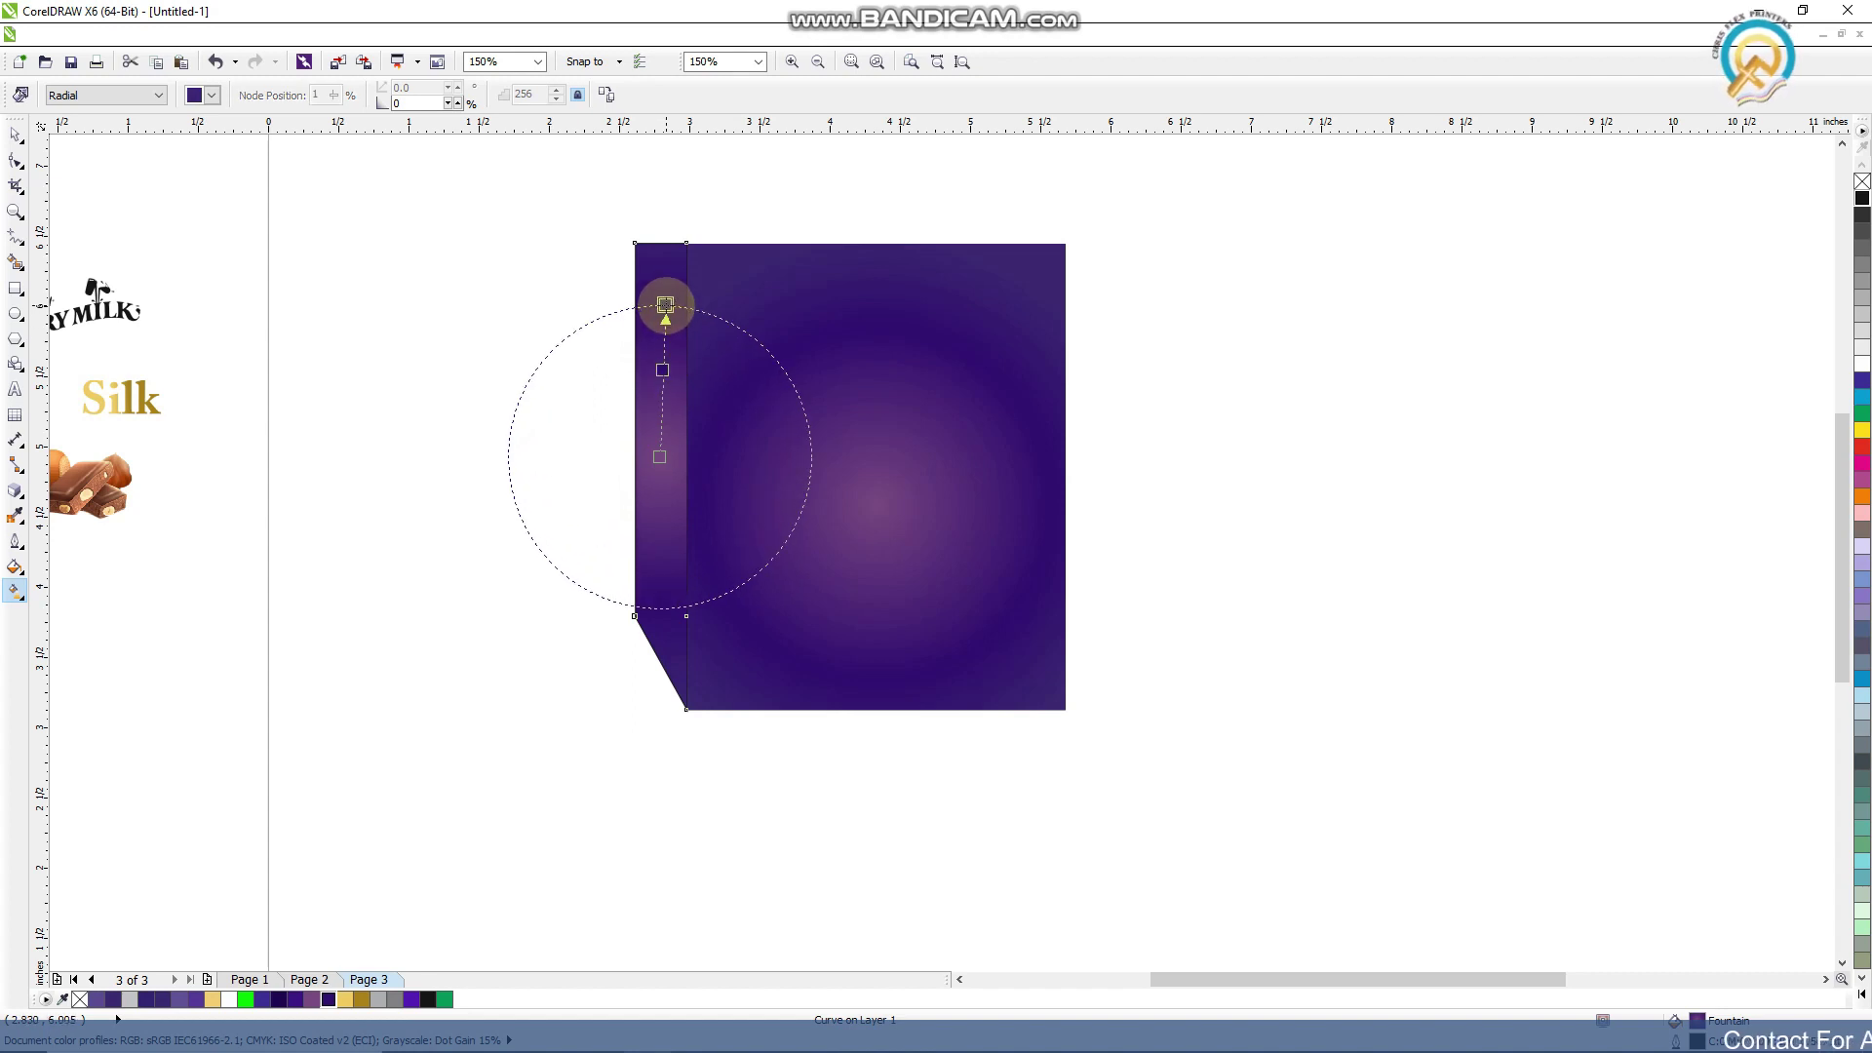
{"action": "left_click_drag", "start_coordinate": [664, 374], "coordinate": [663, 385]}
Remove the outline from the side face and deselect it
{"action": "scroll", "coordinate": [679, 409], "scroll_direction": "down", "scroll_amount": 2}
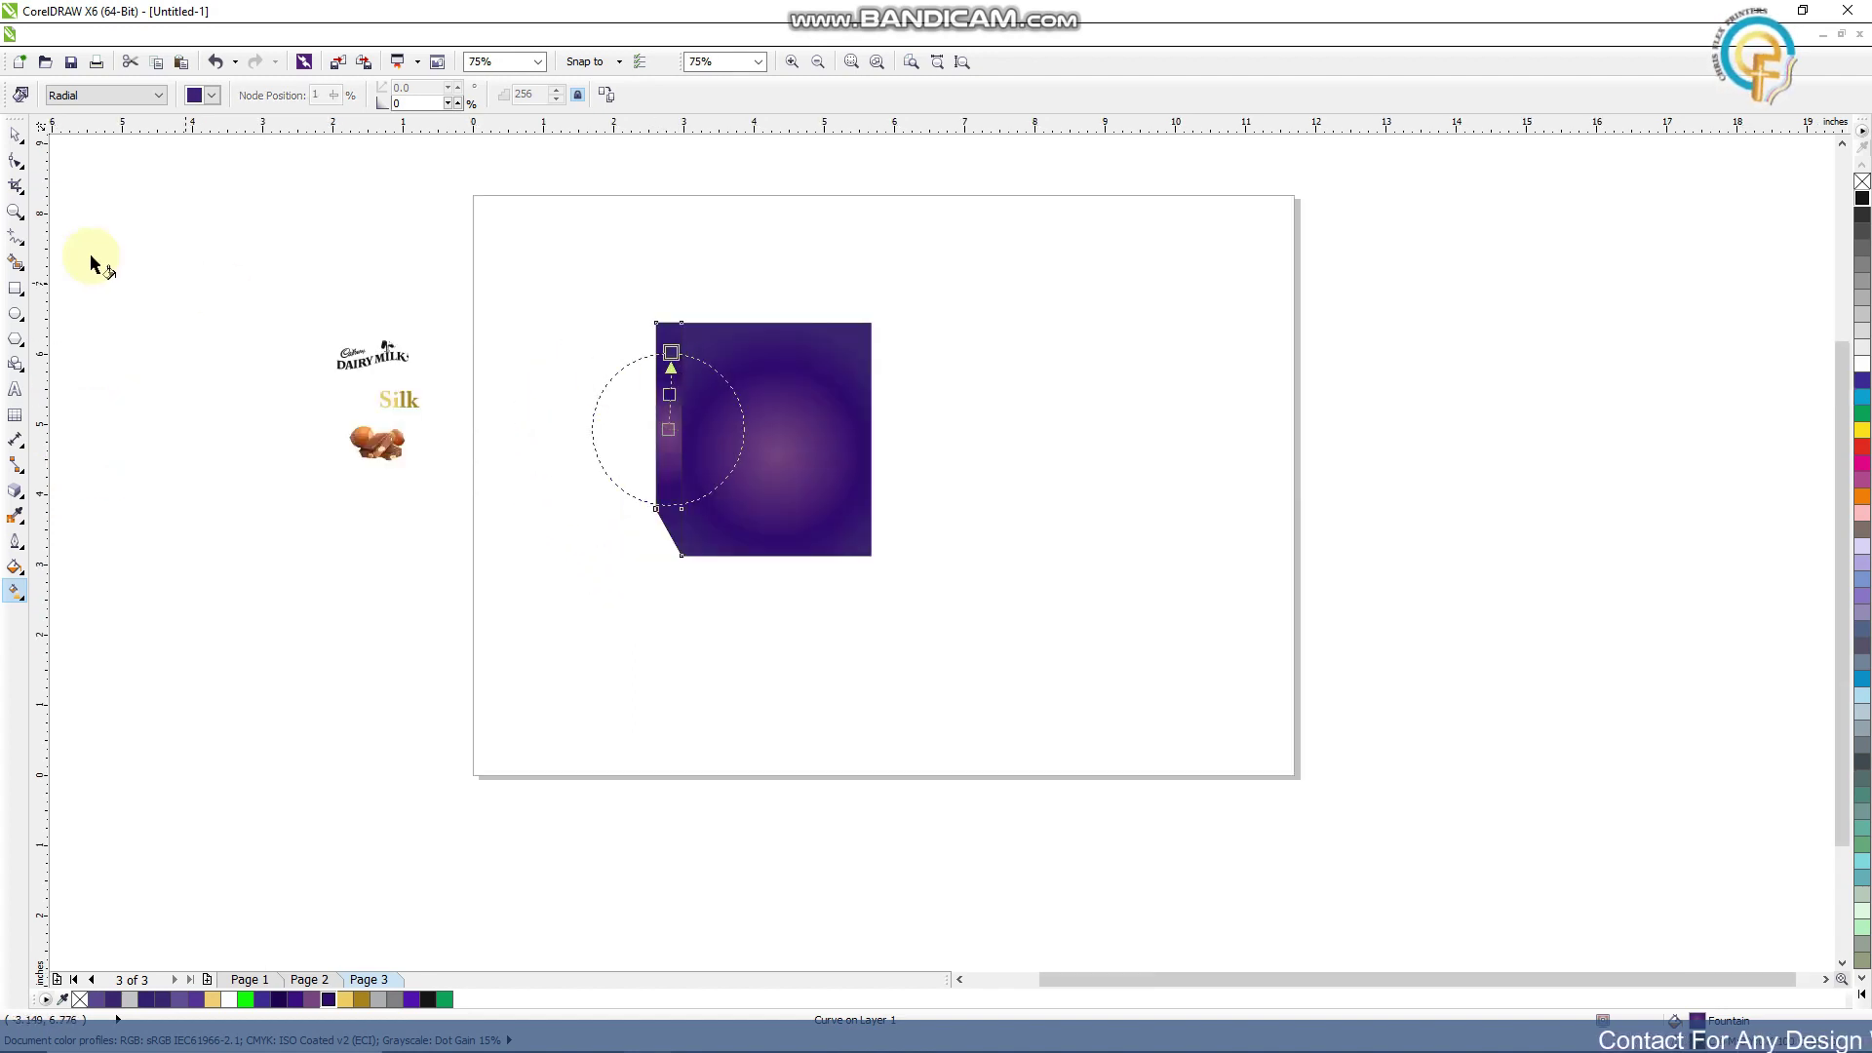
{"action": "left_click", "coordinate": [19, 139]}
{"action": "right_click", "coordinate": [1861, 183]}
{"action": "scroll", "coordinate": [858, 429], "scroll_direction": "up", "scroll_amount": 2}
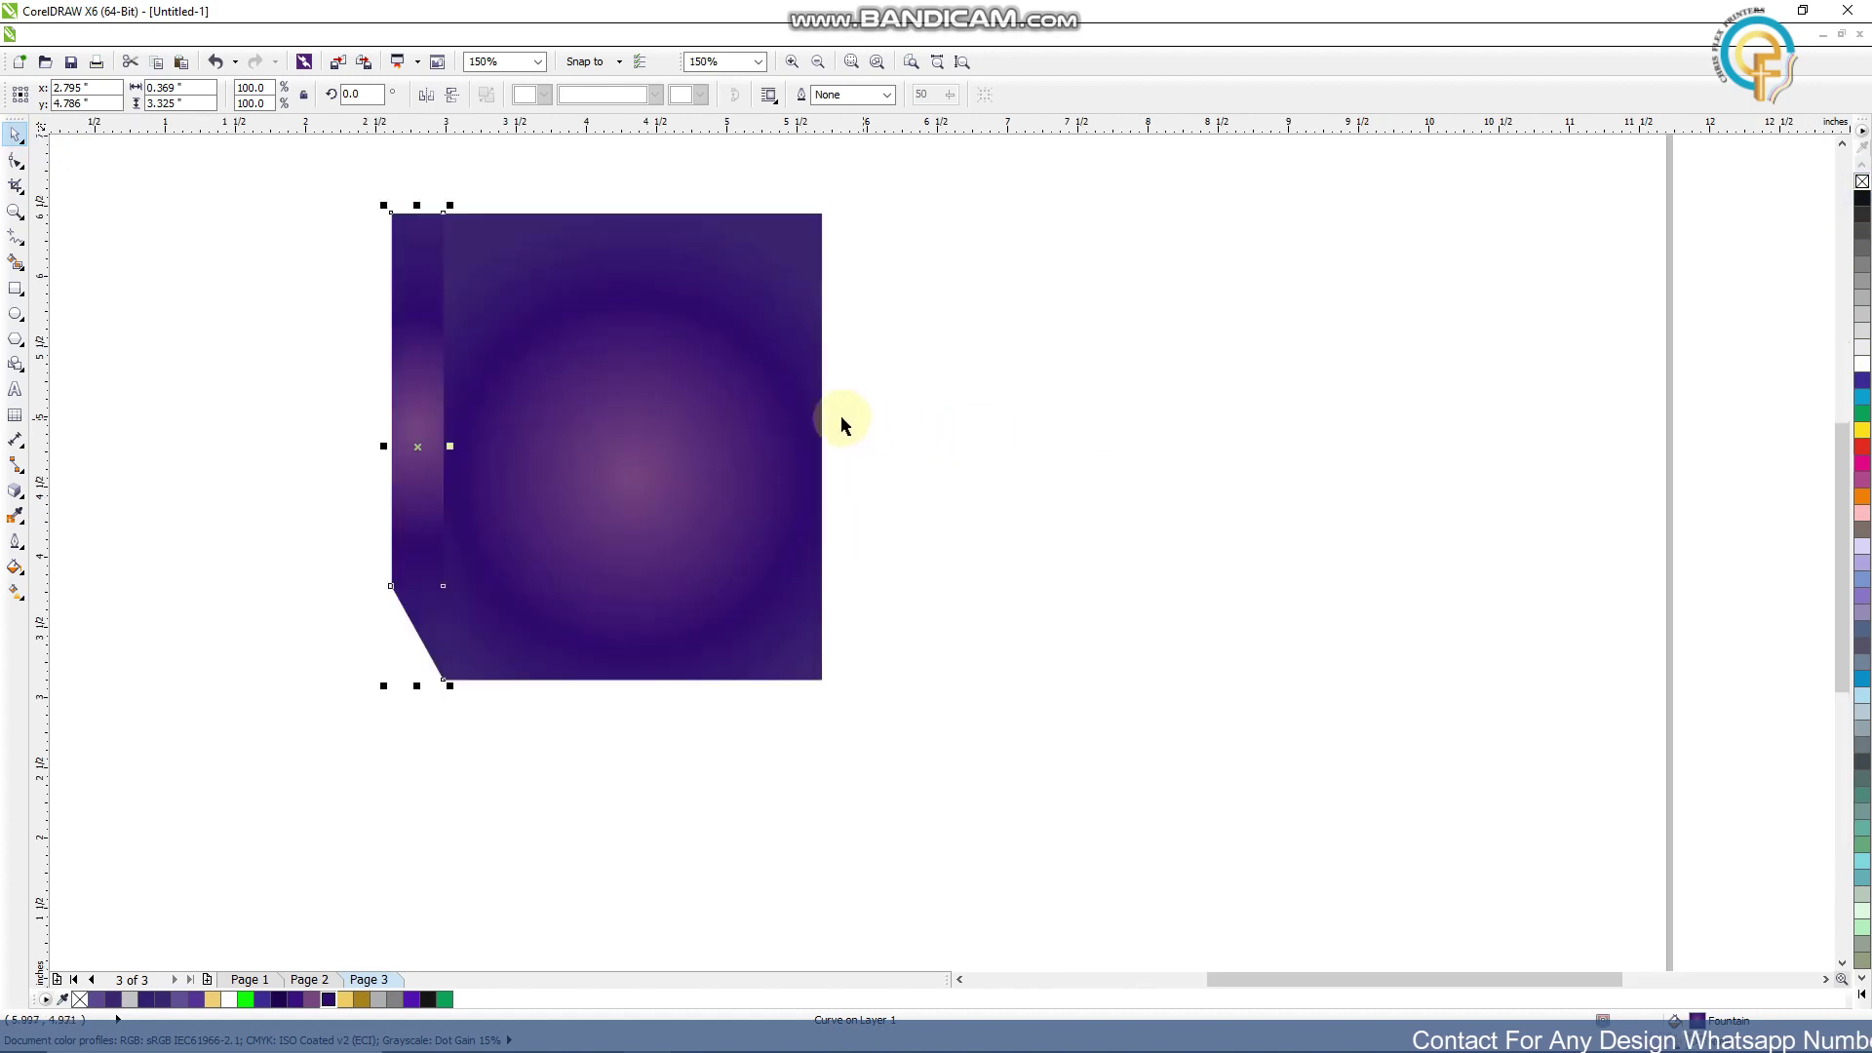
{"action": "left_click", "coordinate": [971, 455]}
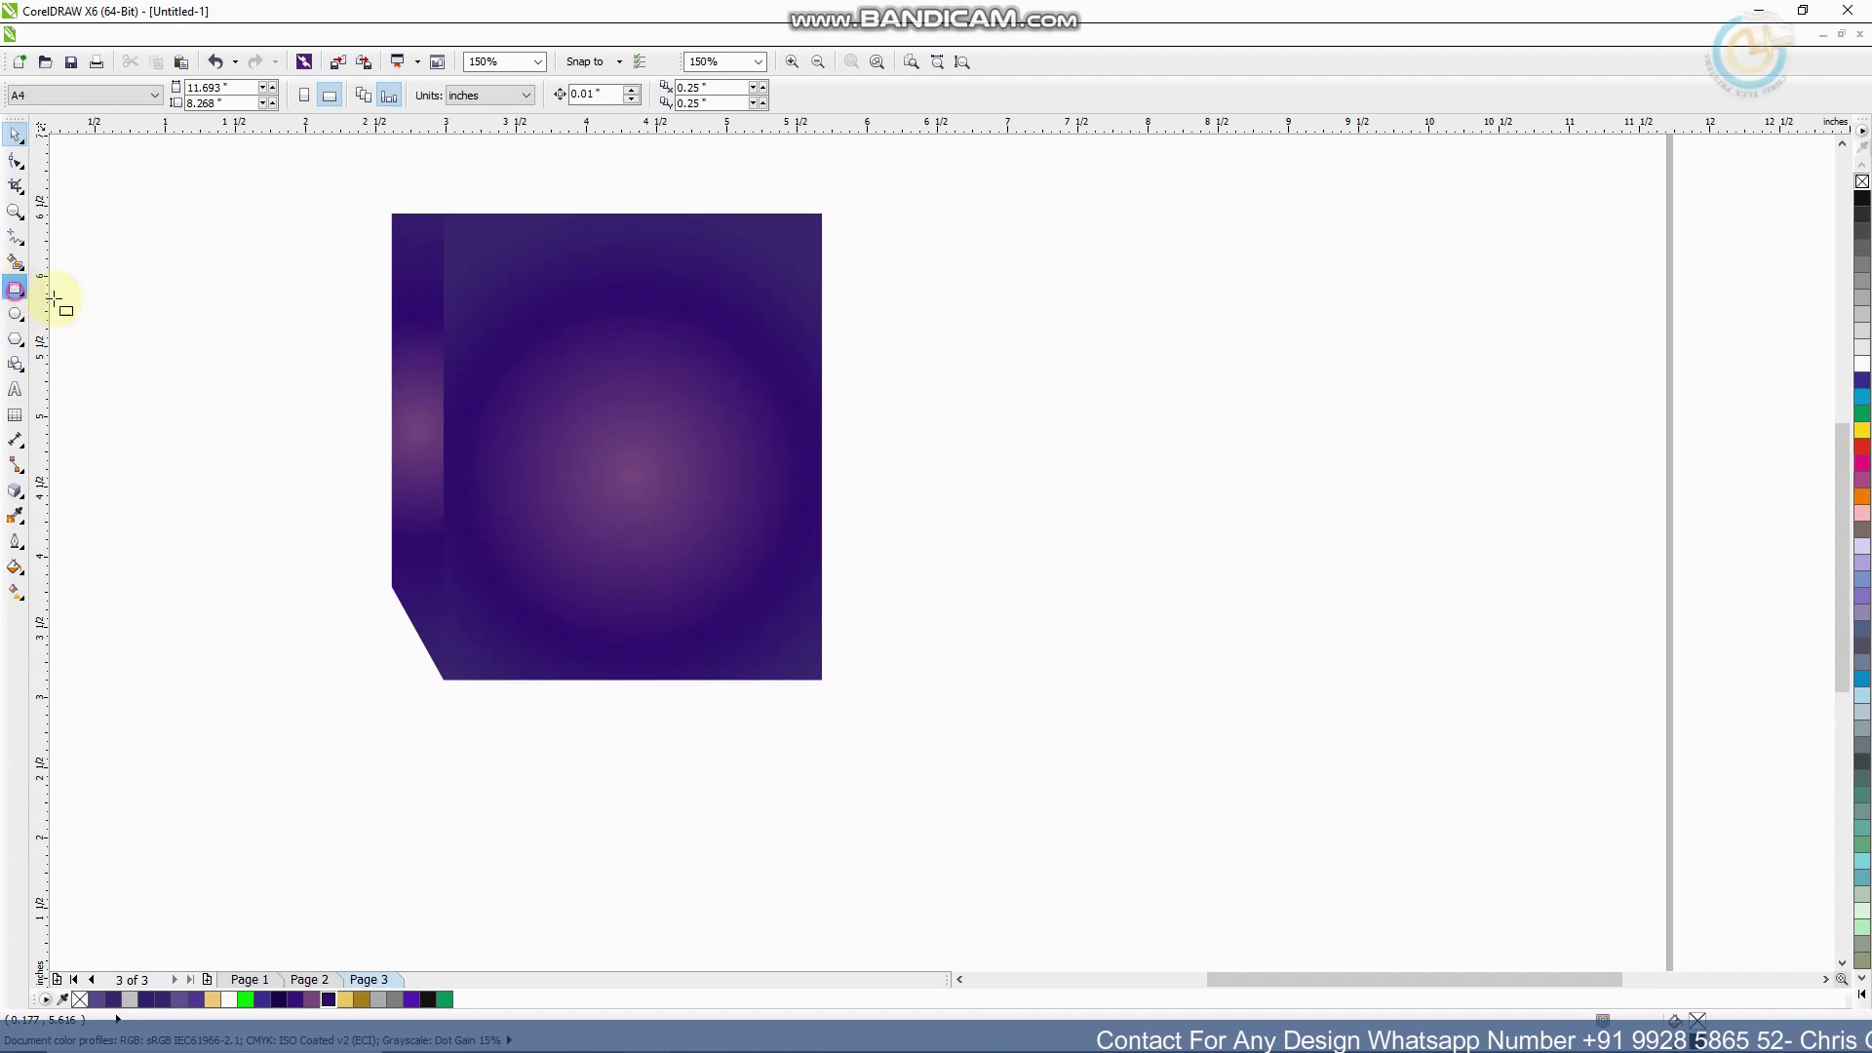
Draw a narrow rectangle about 0.08 in wide and 0.58 in tall over the upper seam between the side and front faces
{"action": "left_click", "coordinate": [17, 291]}
{"action": "scroll", "coordinate": [430, 235], "scroll_direction": "up", "scroll_amount": 2}
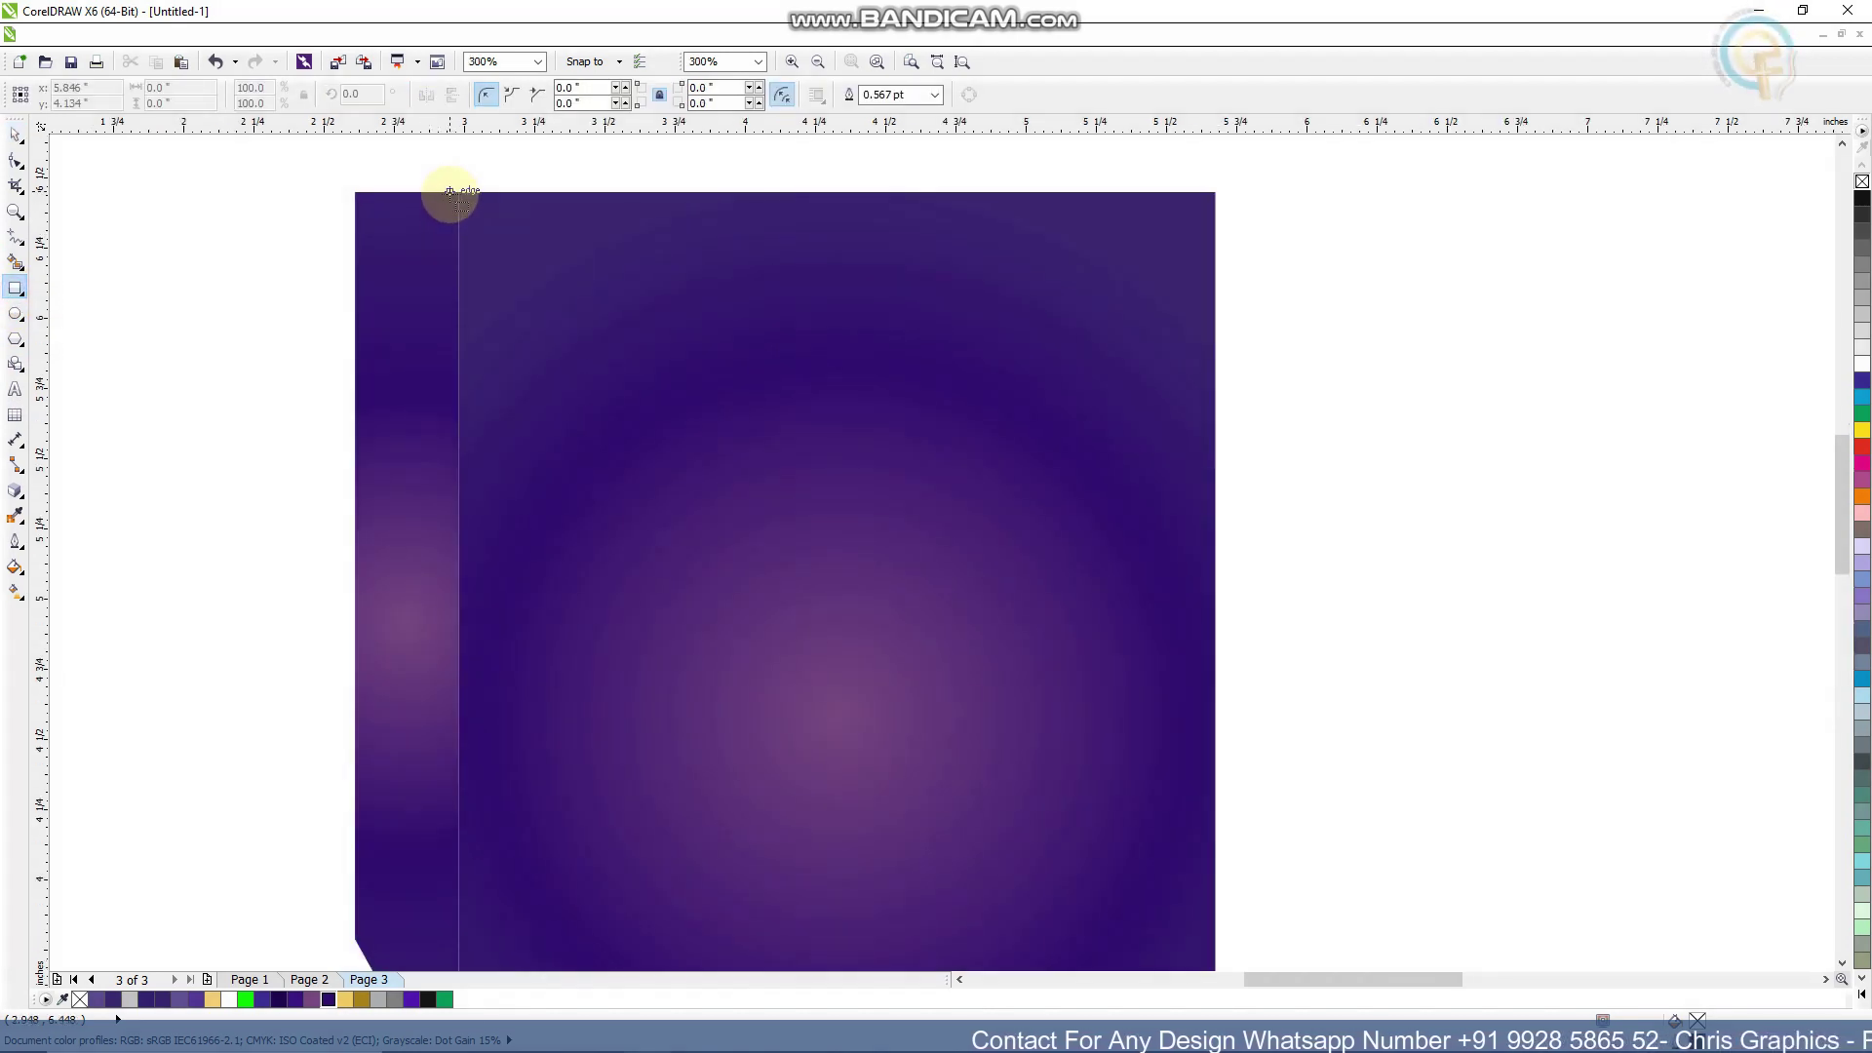
{"action": "left_click_drag", "start_coordinate": [451, 191], "coordinate": [432, 354]}
{"action": "scroll", "coordinate": [474, 353], "scroll_direction": "up", "scroll_amount": 4}
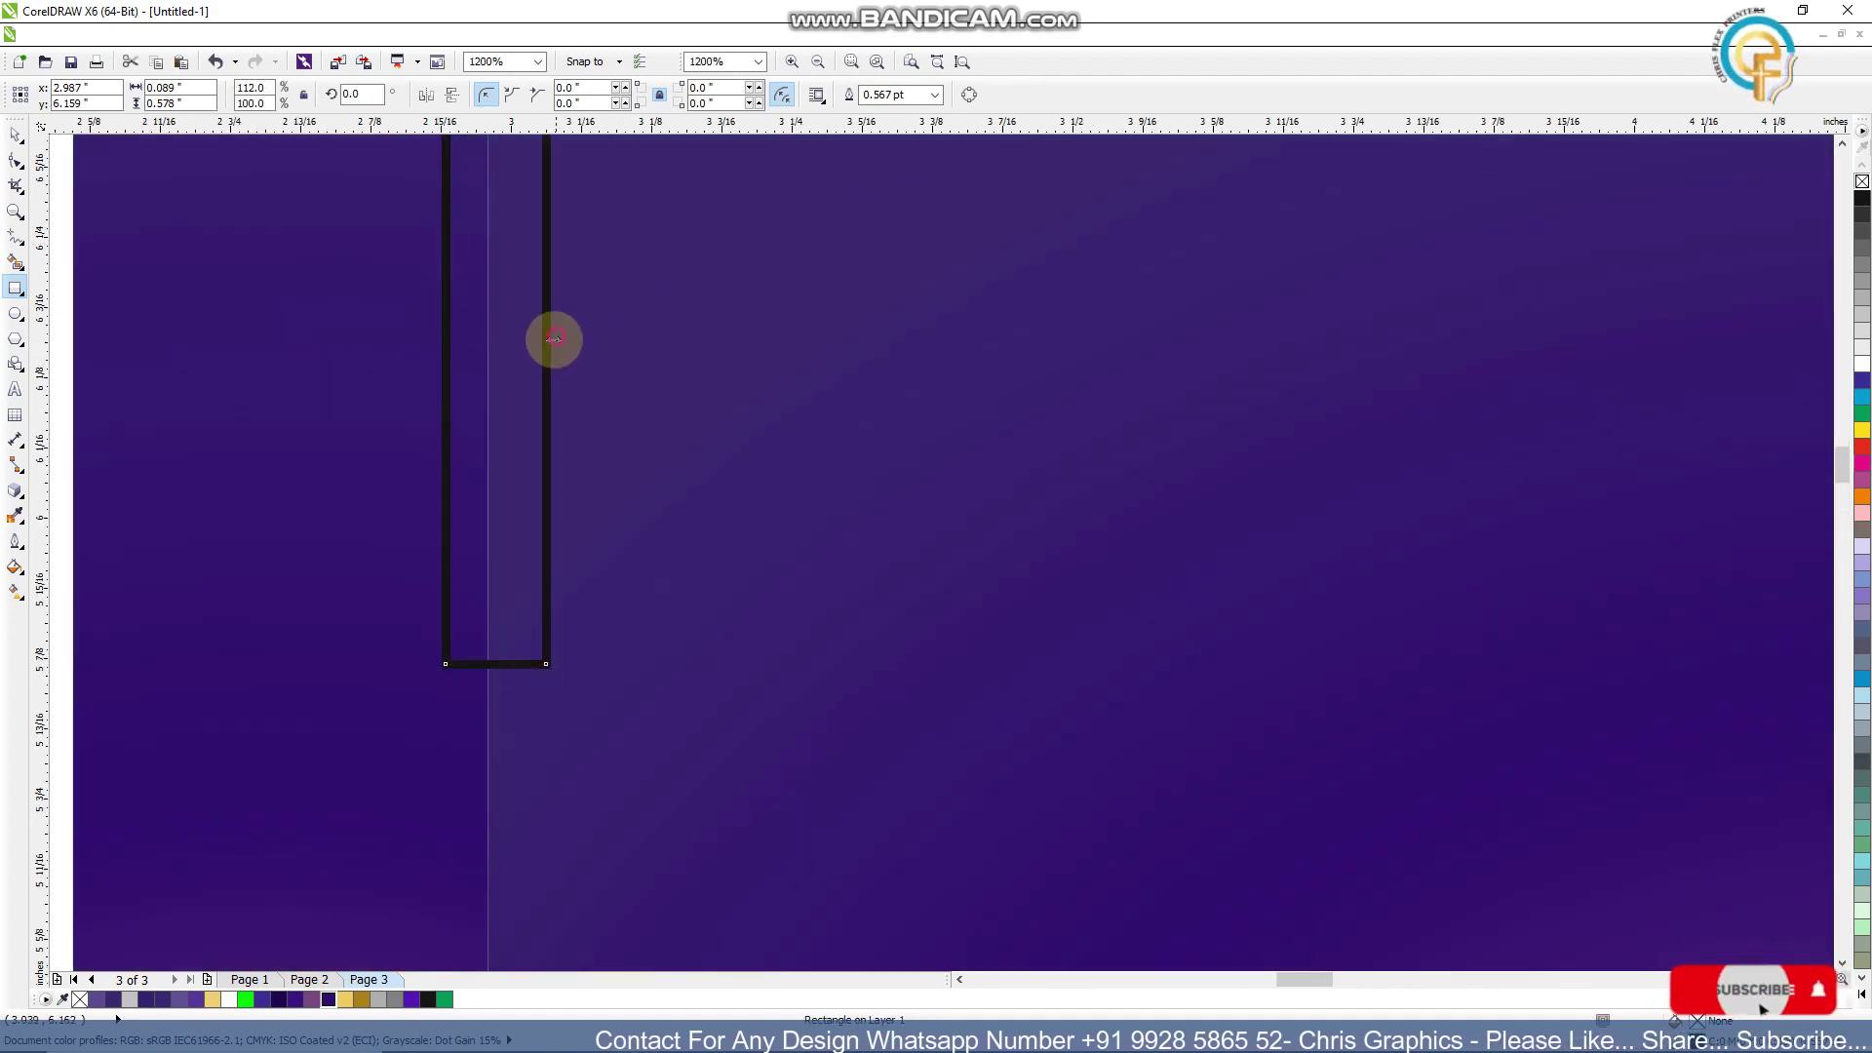
{"action": "left_click_drag", "start_coordinate": [555, 337], "coordinate": [548, 351]}
{"action": "scroll", "coordinate": [548, 351], "scroll_direction": "down", "scroll_amount": 4}
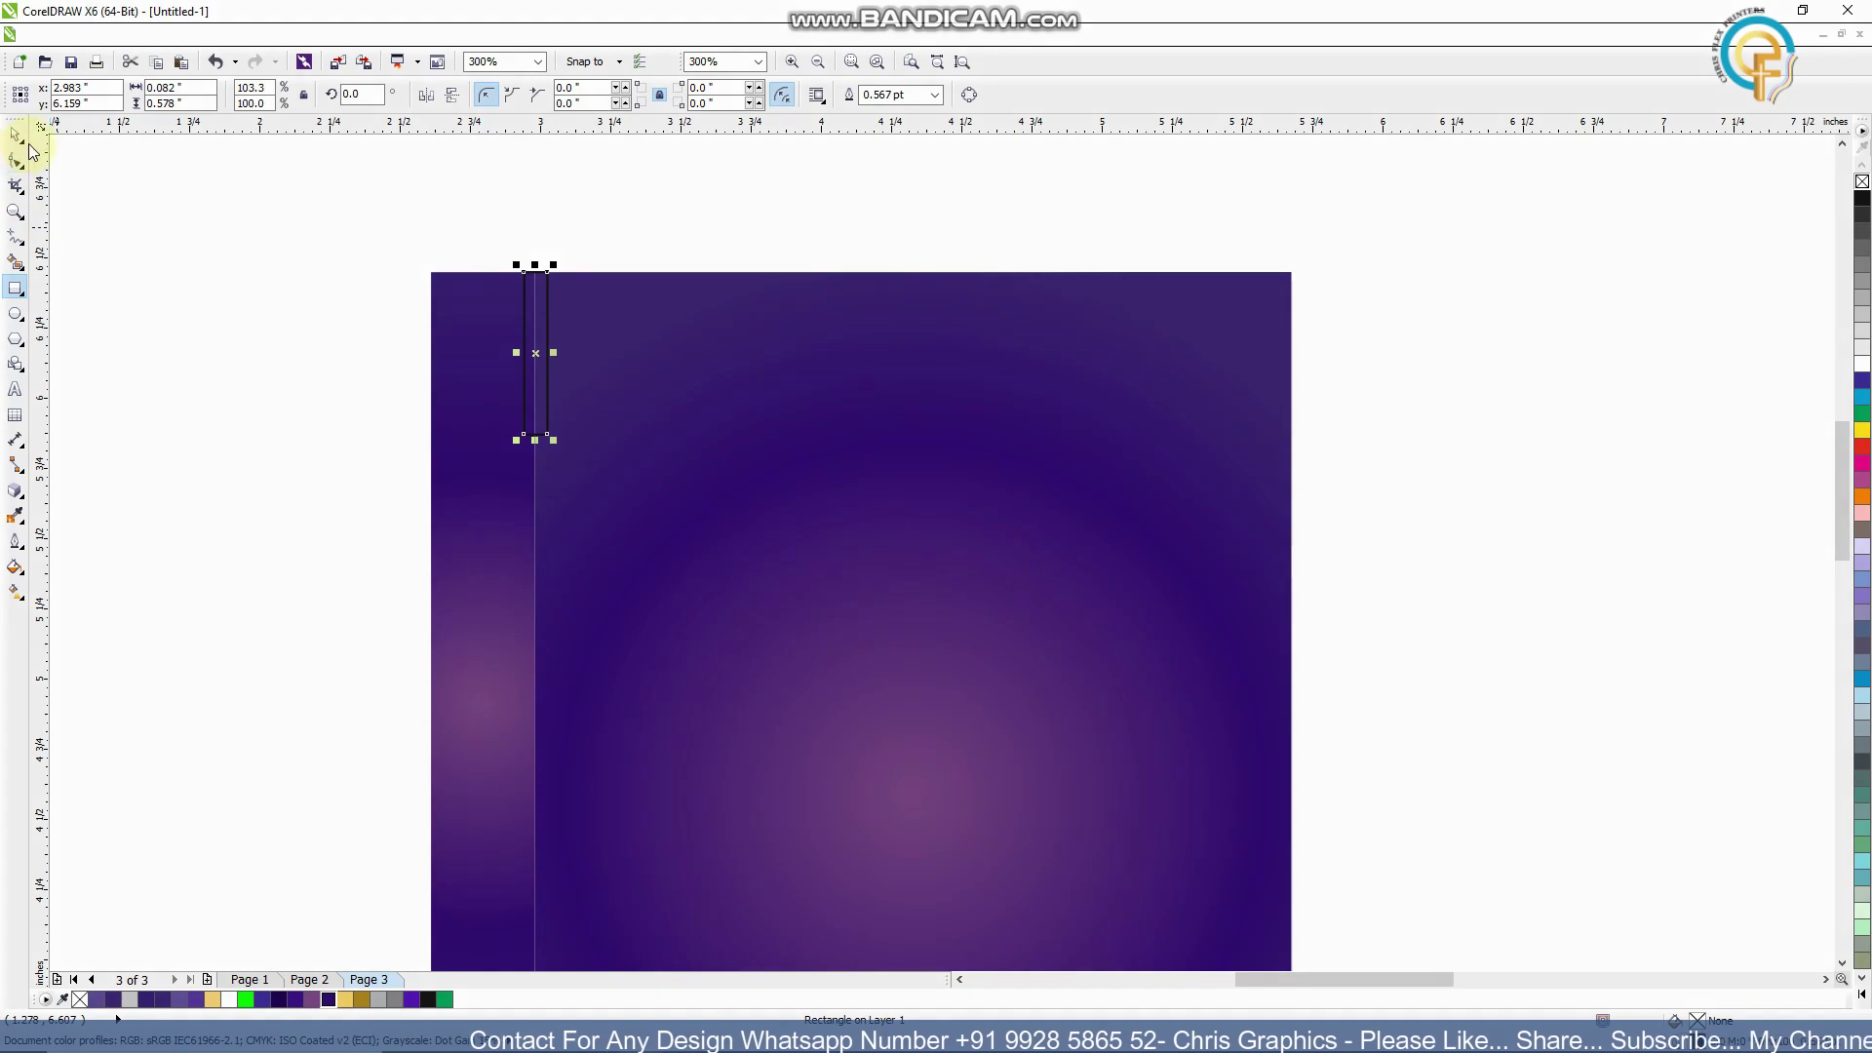
Copy the front face's radial fill onto the narrow seam rectangle and remove its outline
{"action": "left_click", "coordinate": [18, 593]}
{"action": "left_click", "coordinate": [602, 95]}
{"action": "left_click", "coordinate": [790, 643]}
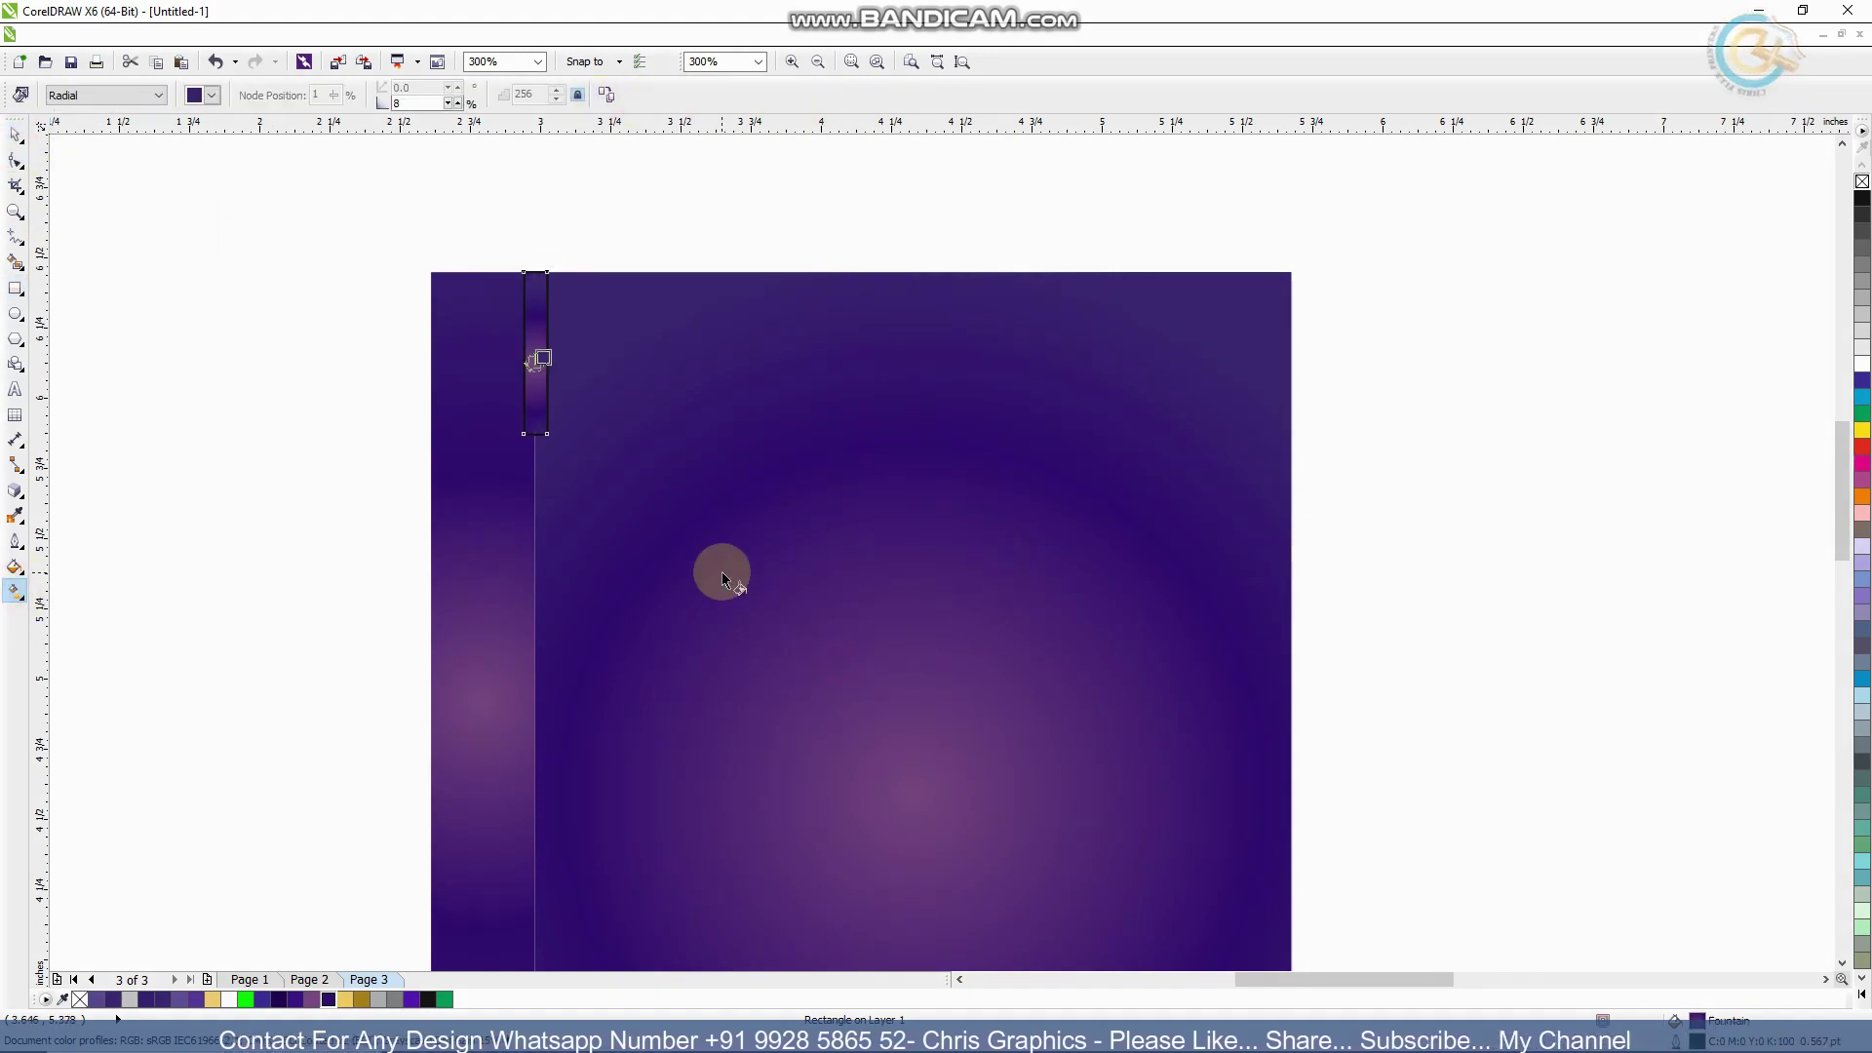
{"action": "right_click", "coordinate": [1861, 183]}
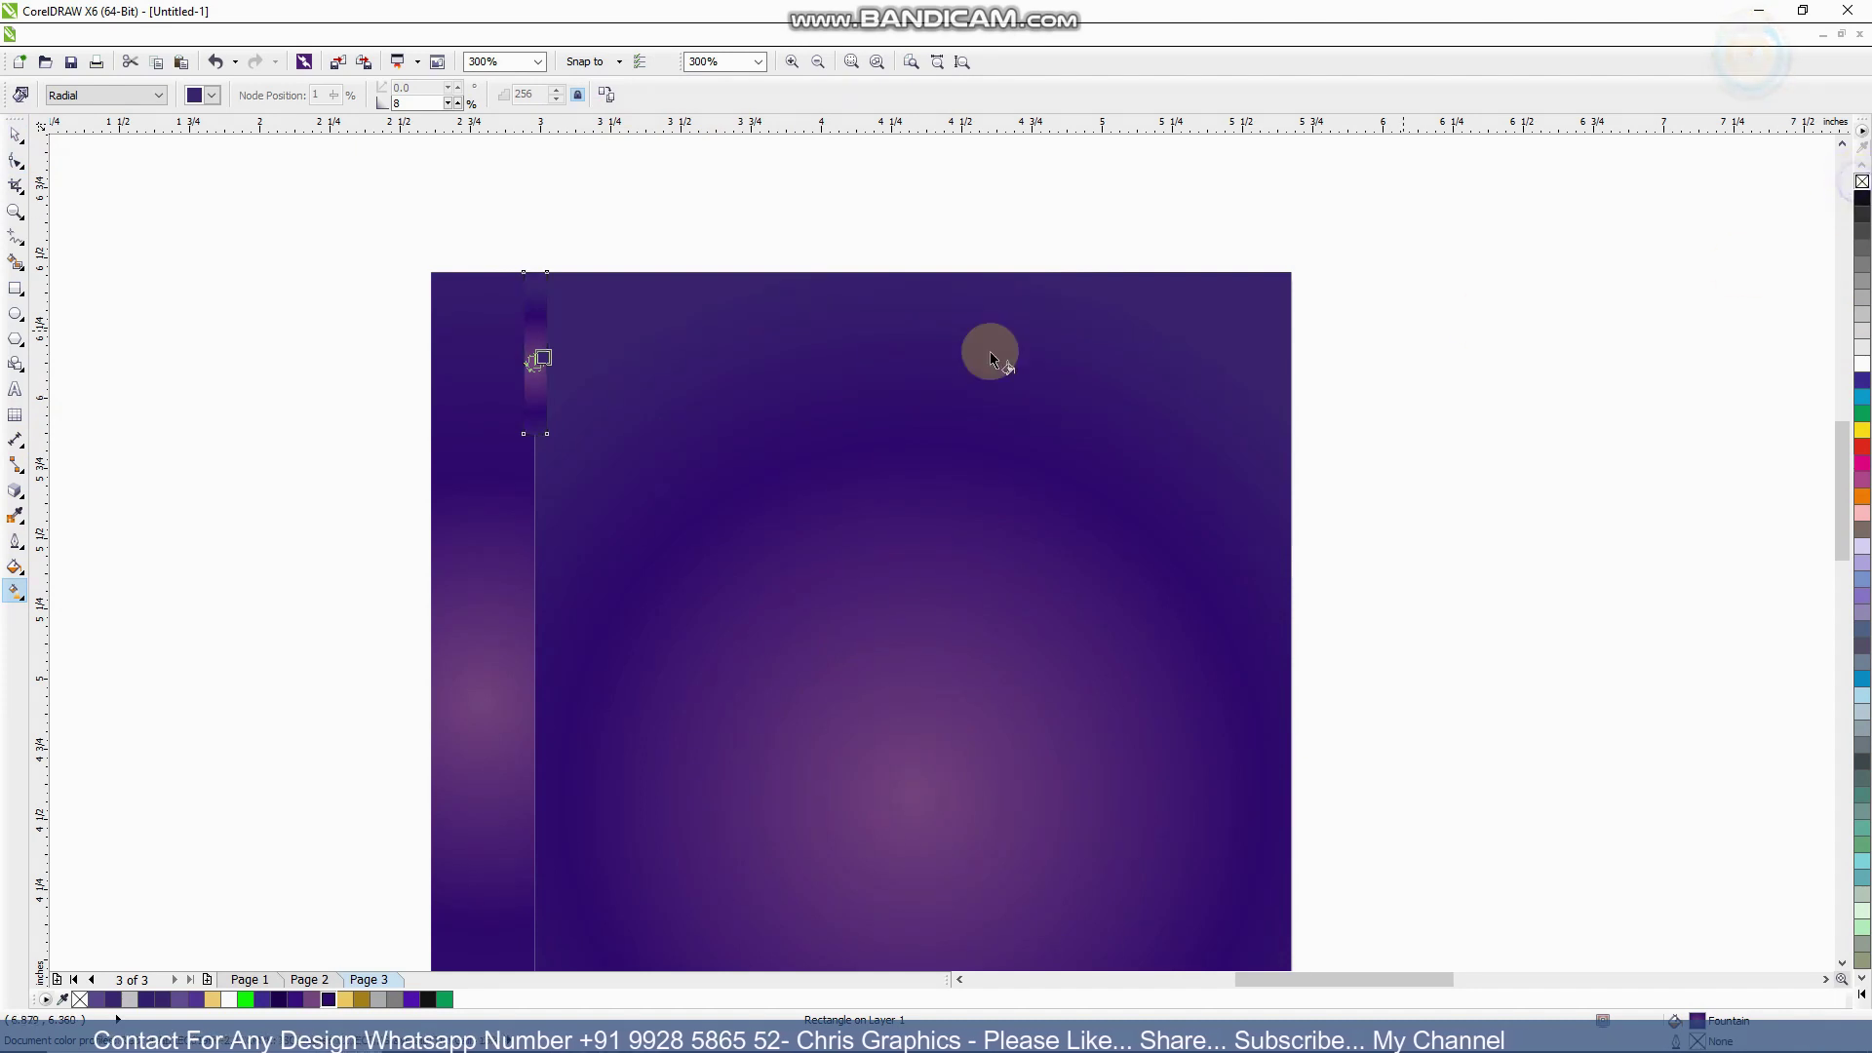
Stretch the seam strip downward from the box's upper edge to just past the middle of the seam
{"action": "scroll", "coordinate": [850, 323], "scroll_direction": "down", "scroll_amount": 2}
{"action": "left_click", "coordinate": [15, 134]}
{"action": "left_click", "coordinate": [690, 390]}
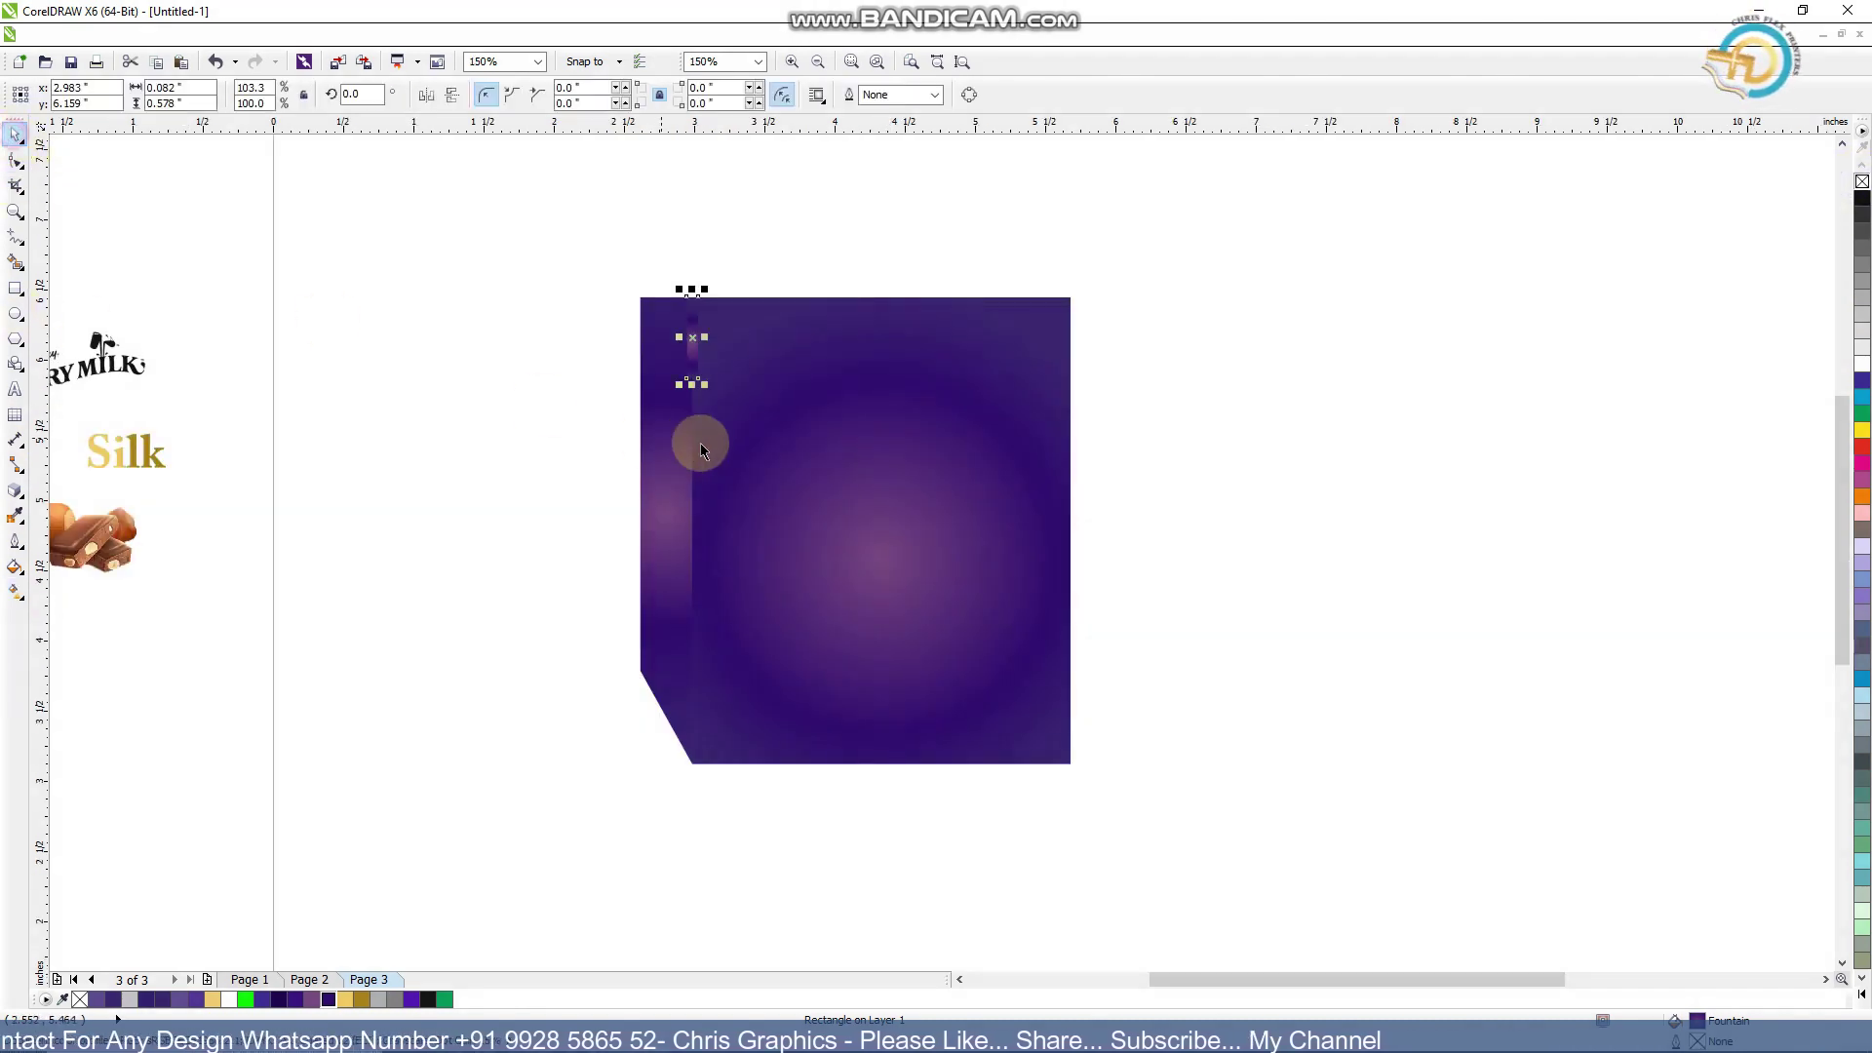
{"action": "left_click_drag", "start_coordinate": [693, 501], "coordinate": [712, 747]}
{"action": "key", "text": "ctrl+z"}
{"action": "left_click", "coordinate": [693, 356]}
{"action": "left_click_drag", "start_coordinate": [691, 385], "coordinate": [711, 753]}
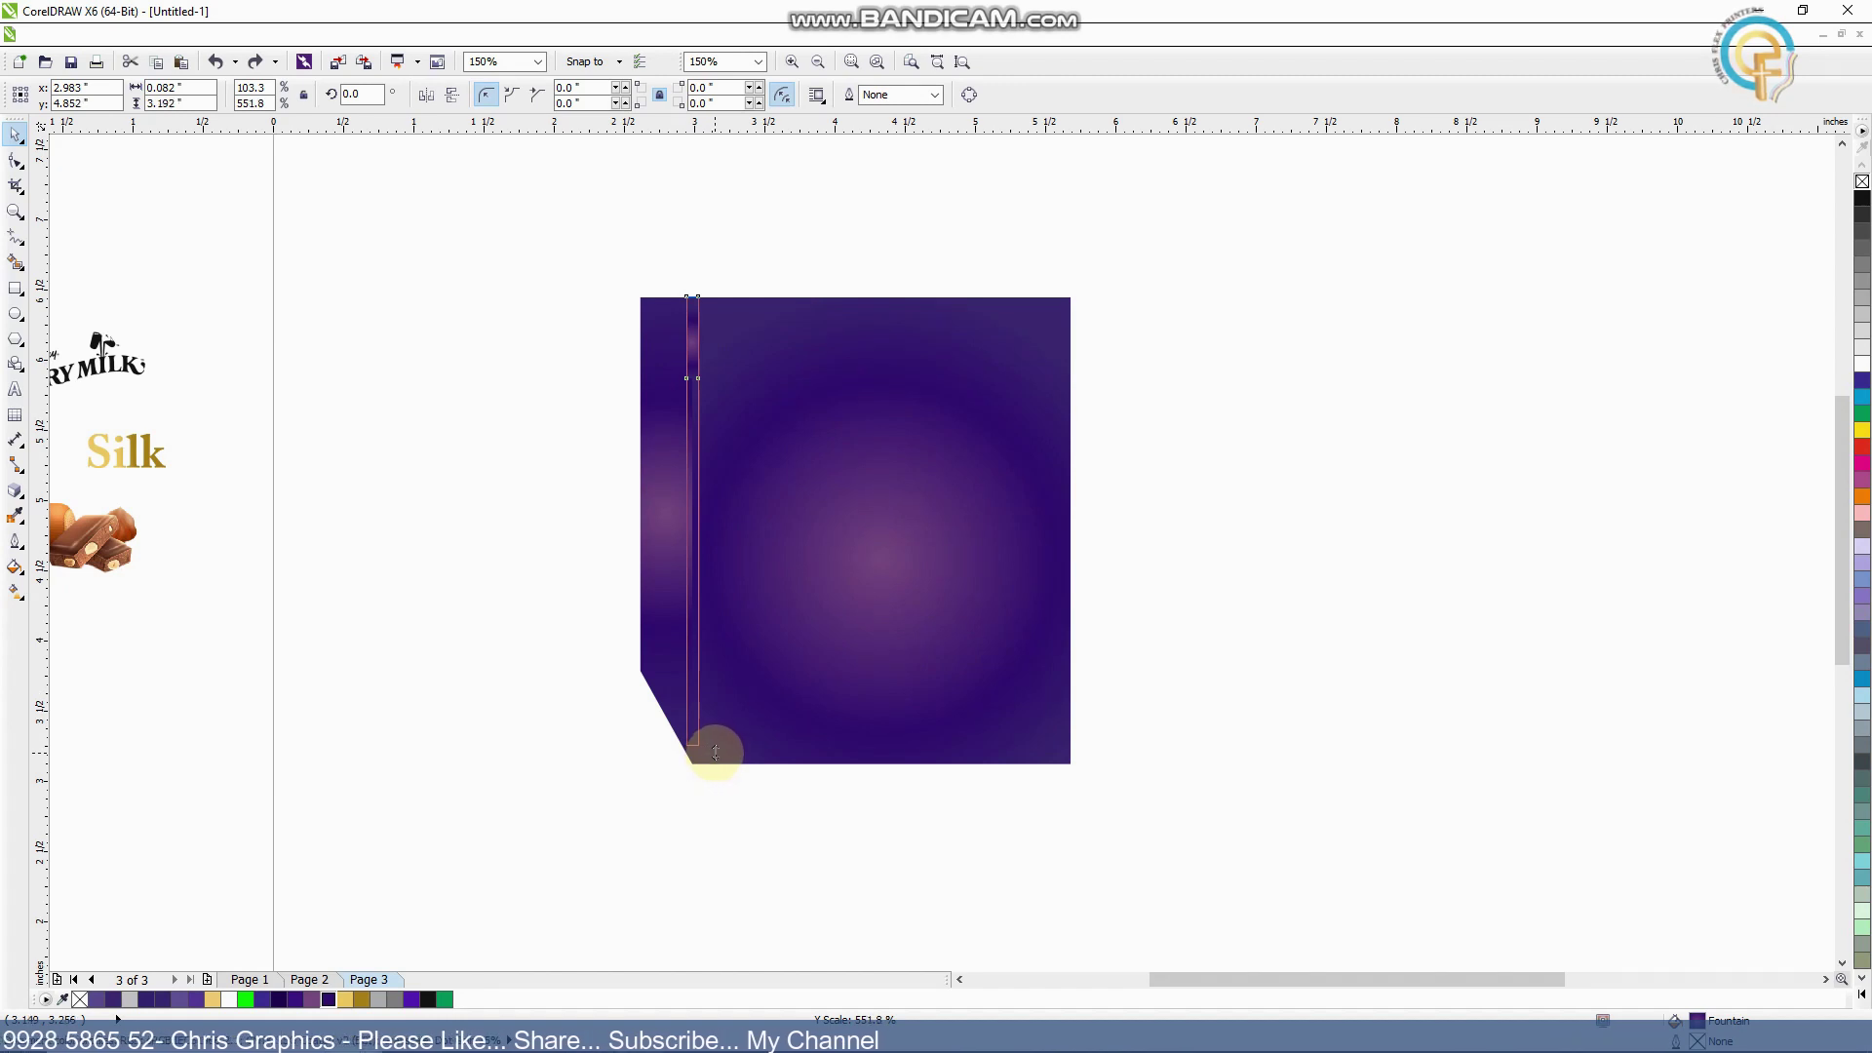
{"action": "left_click_drag", "start_coordinate": [717, 767], "coordinate": [714, 548]}
{"action": "left_click", "coordinate": [1123, 424]}
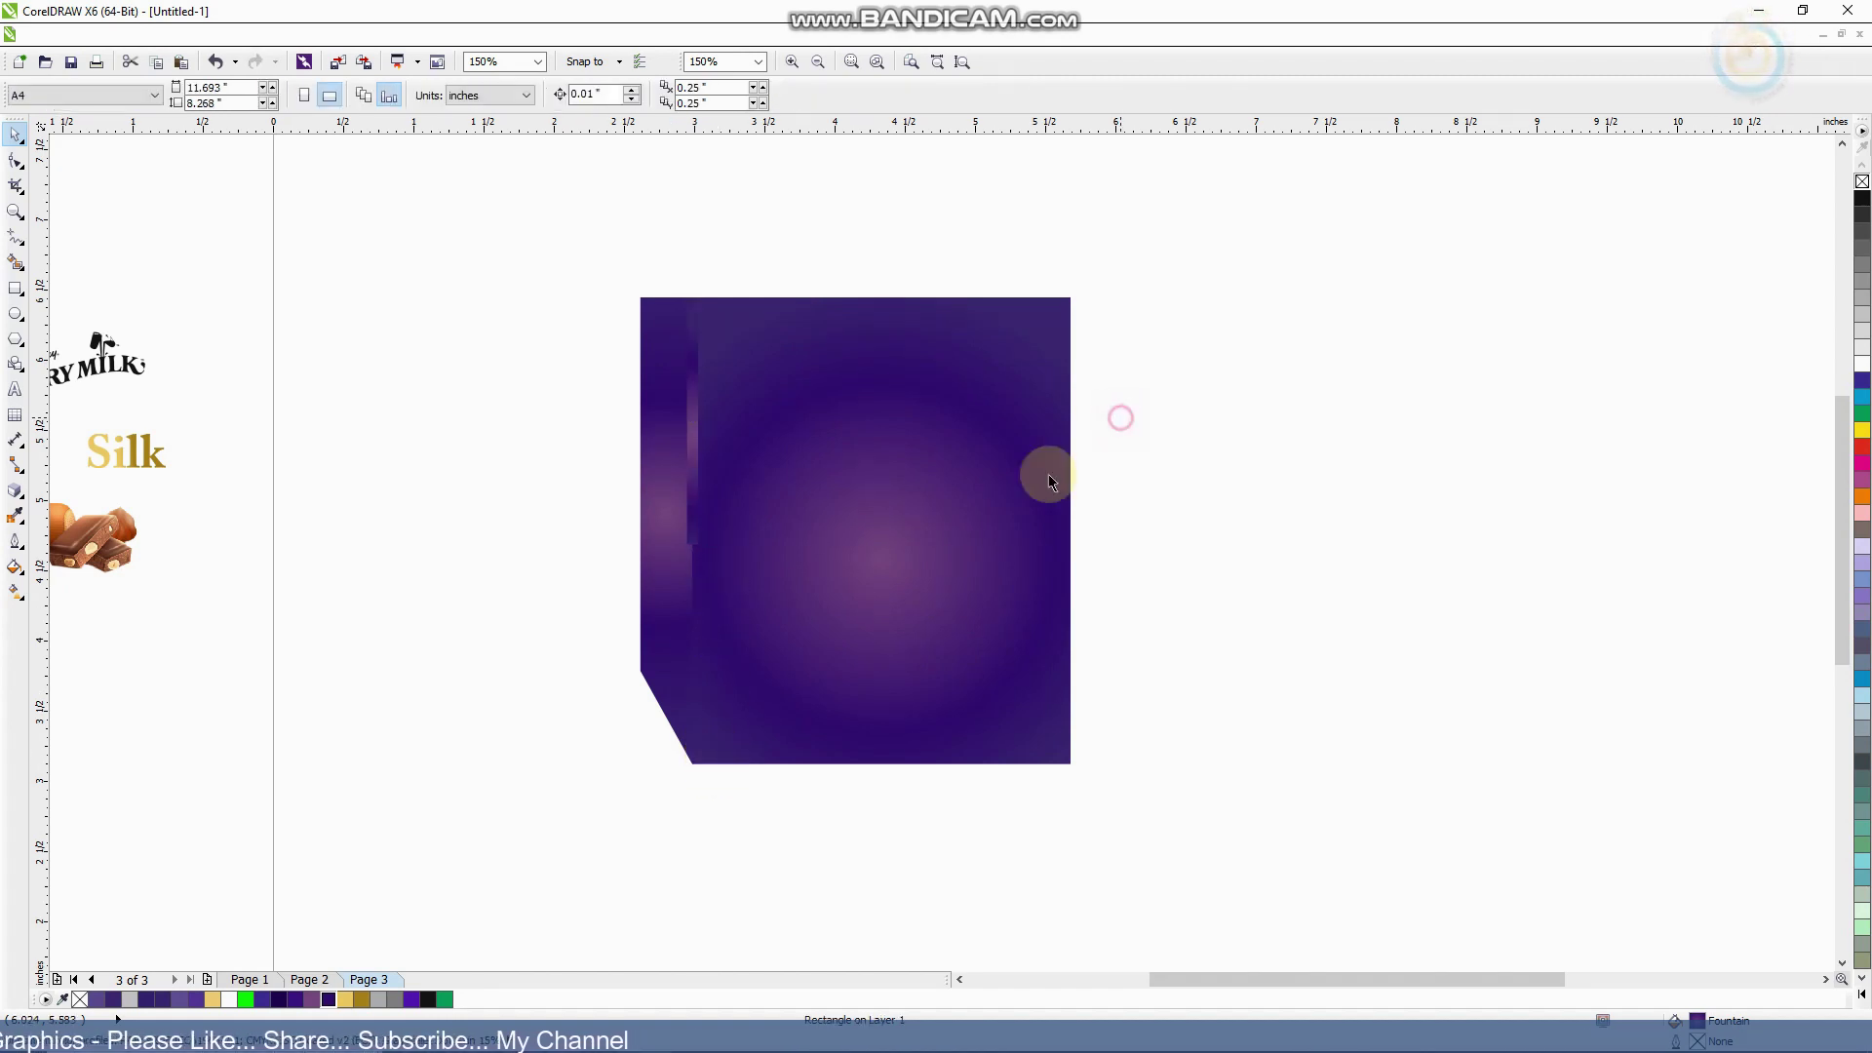
{"action": "scroll", "coordinate": [715, 576], "scroll_direction": "up", "scroll_amount": 1}
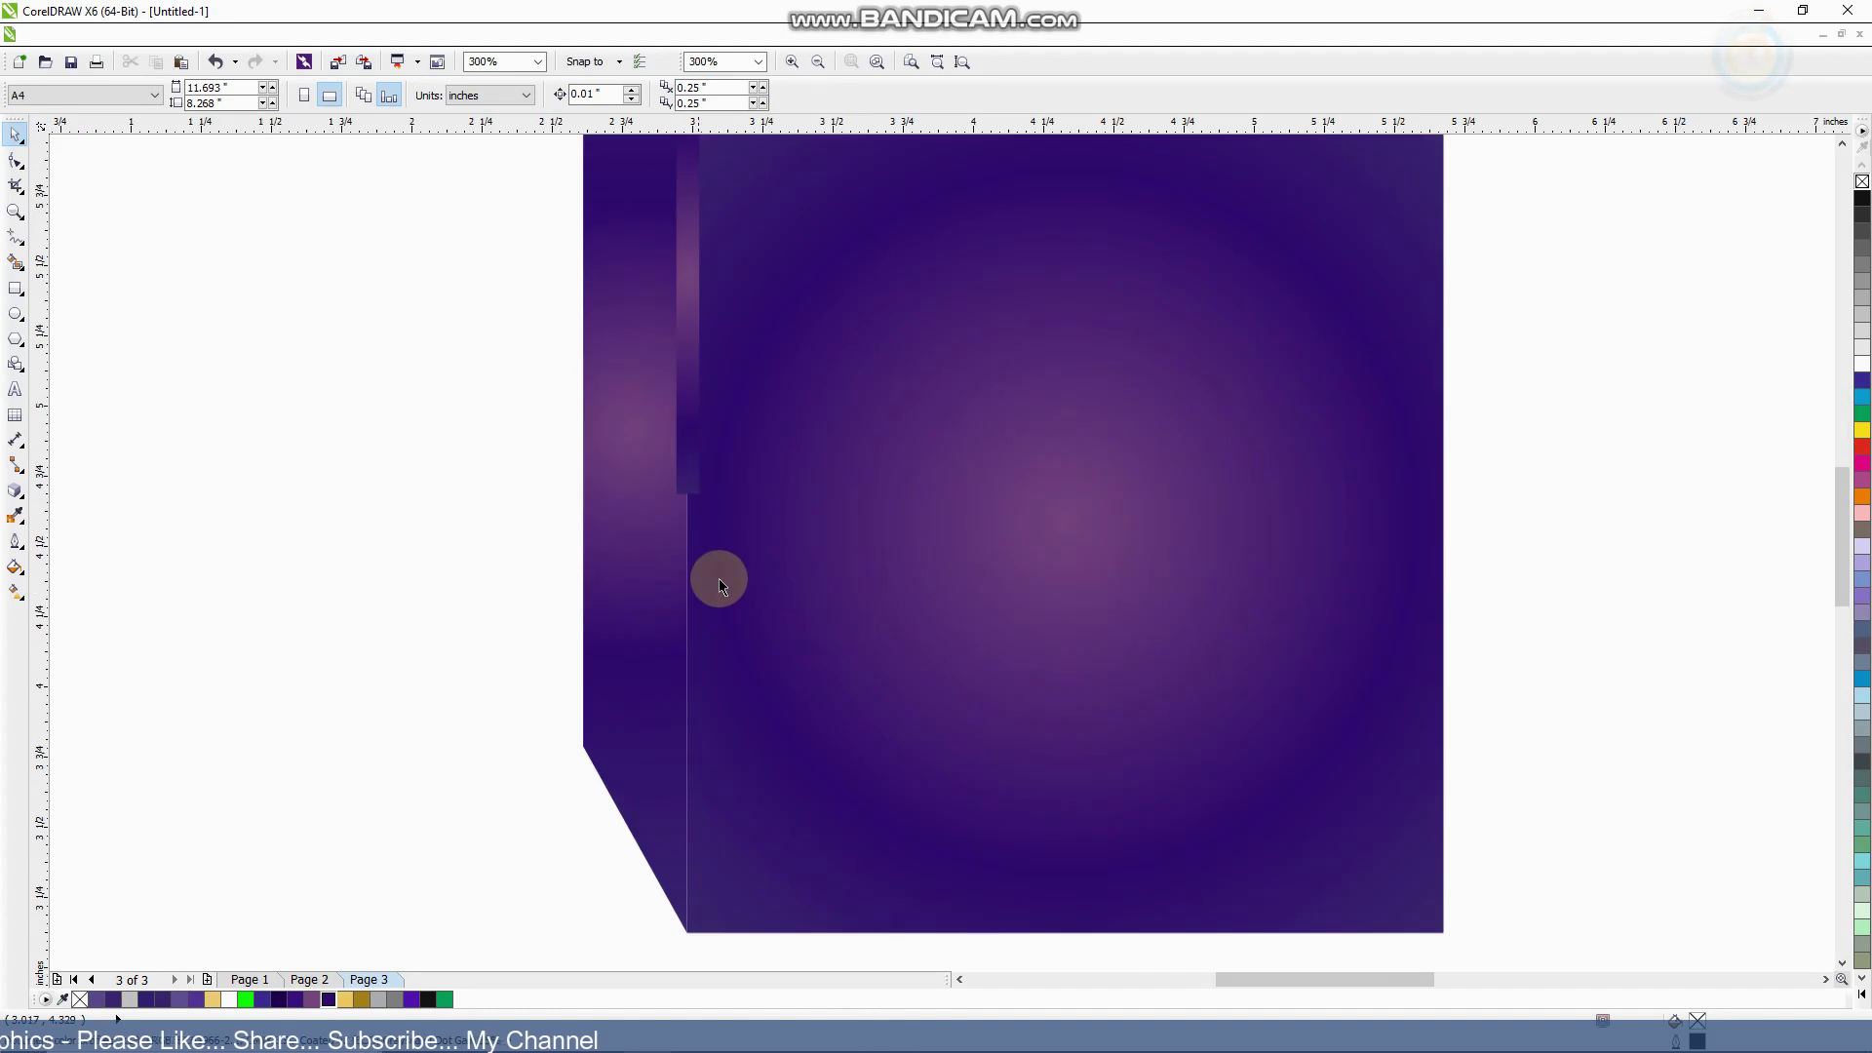
{"action": "left_click", "coordinate": [12, 236]}
{"action": "scroll", "coordinate": [740, 627], "scroll_direction": "down", "scroll_amount": 1}
{"action": "scroll", "coordinate": [711, 656], "scroll_direction": "up", "scroll_amount": 1}
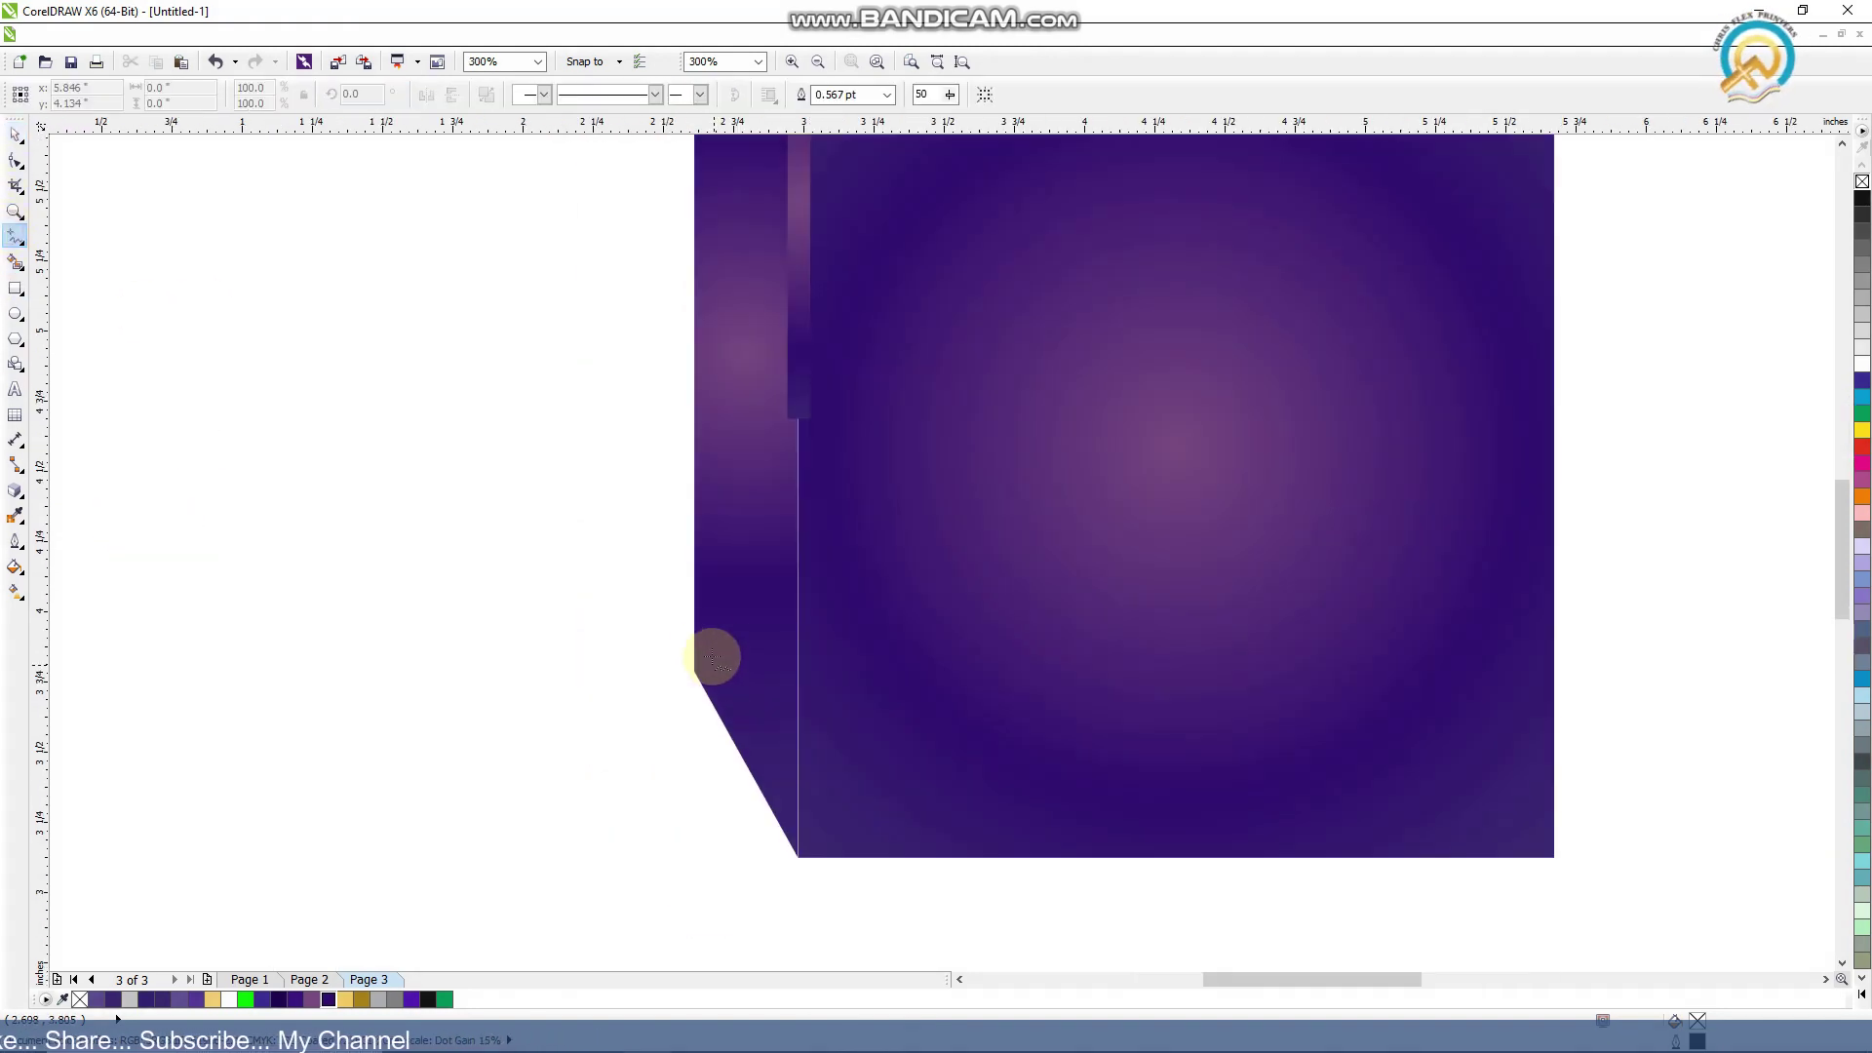
{"action": "left_click", "coordinate": [692, 596]}
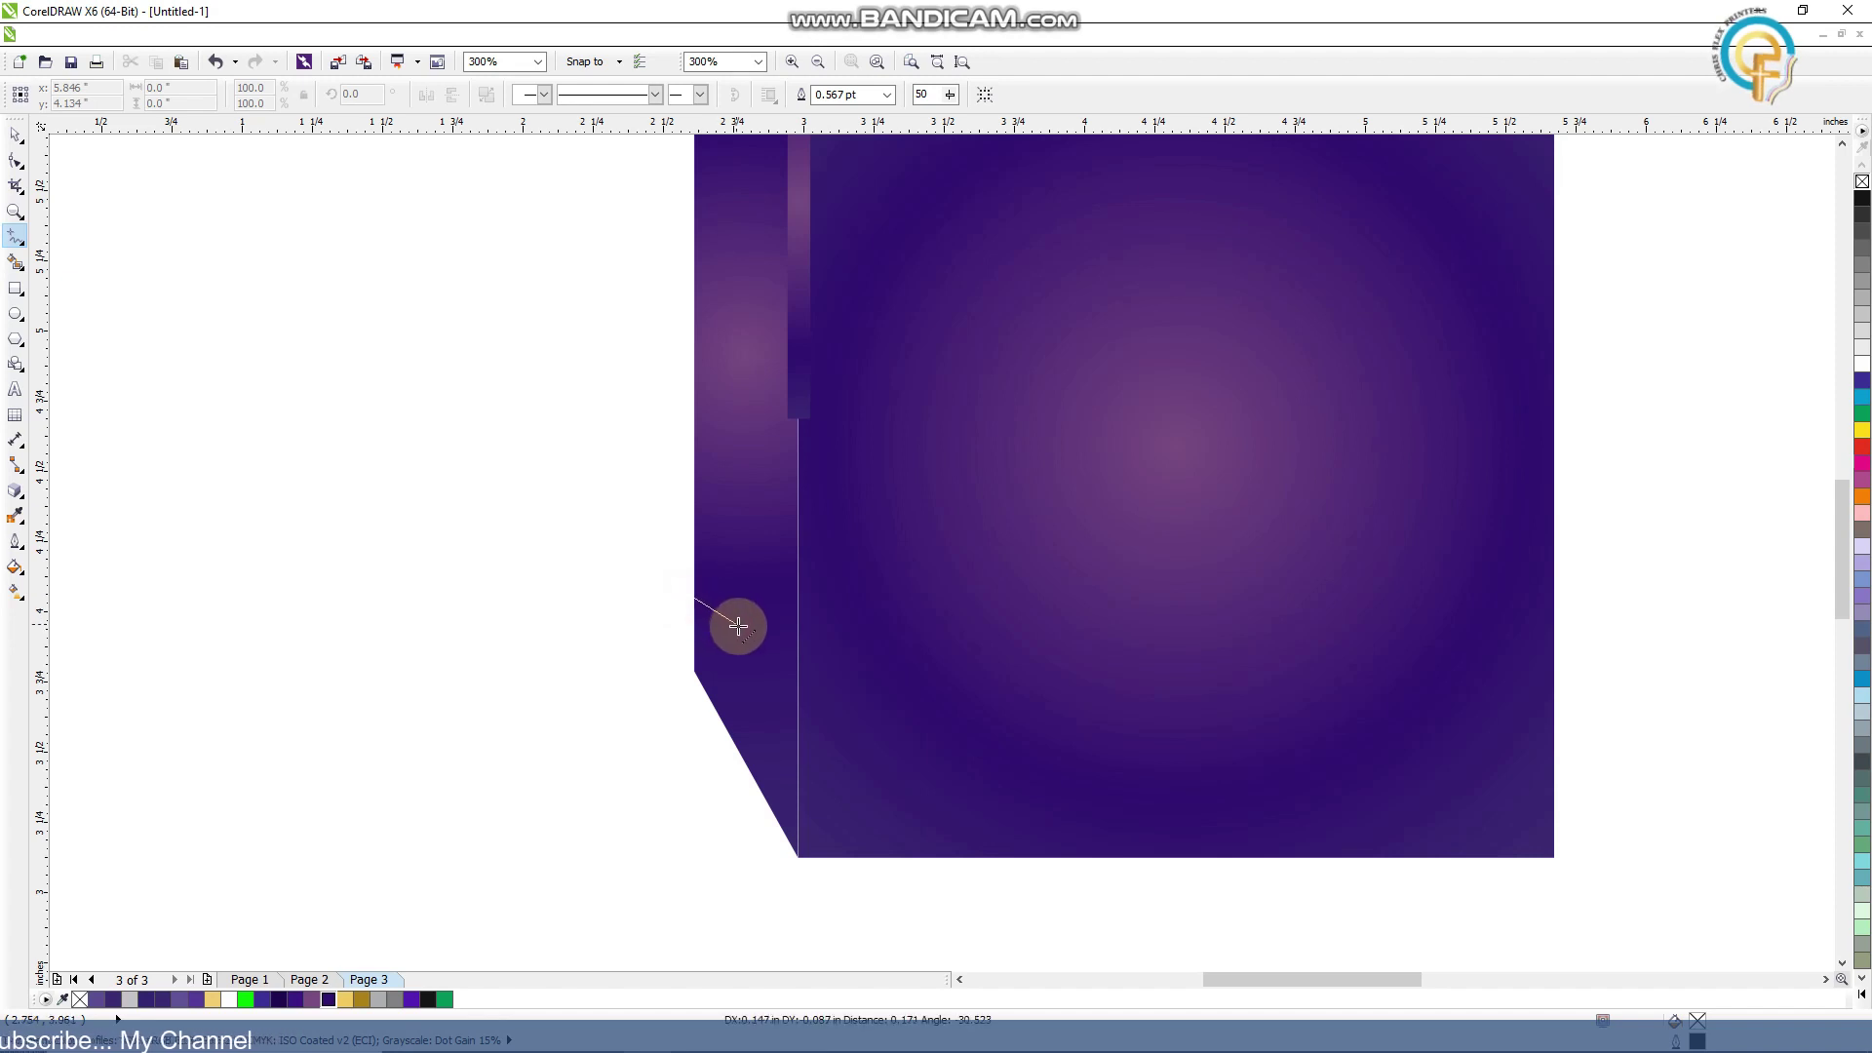
{"action": "left_click", "coordinate": [734, 622]}
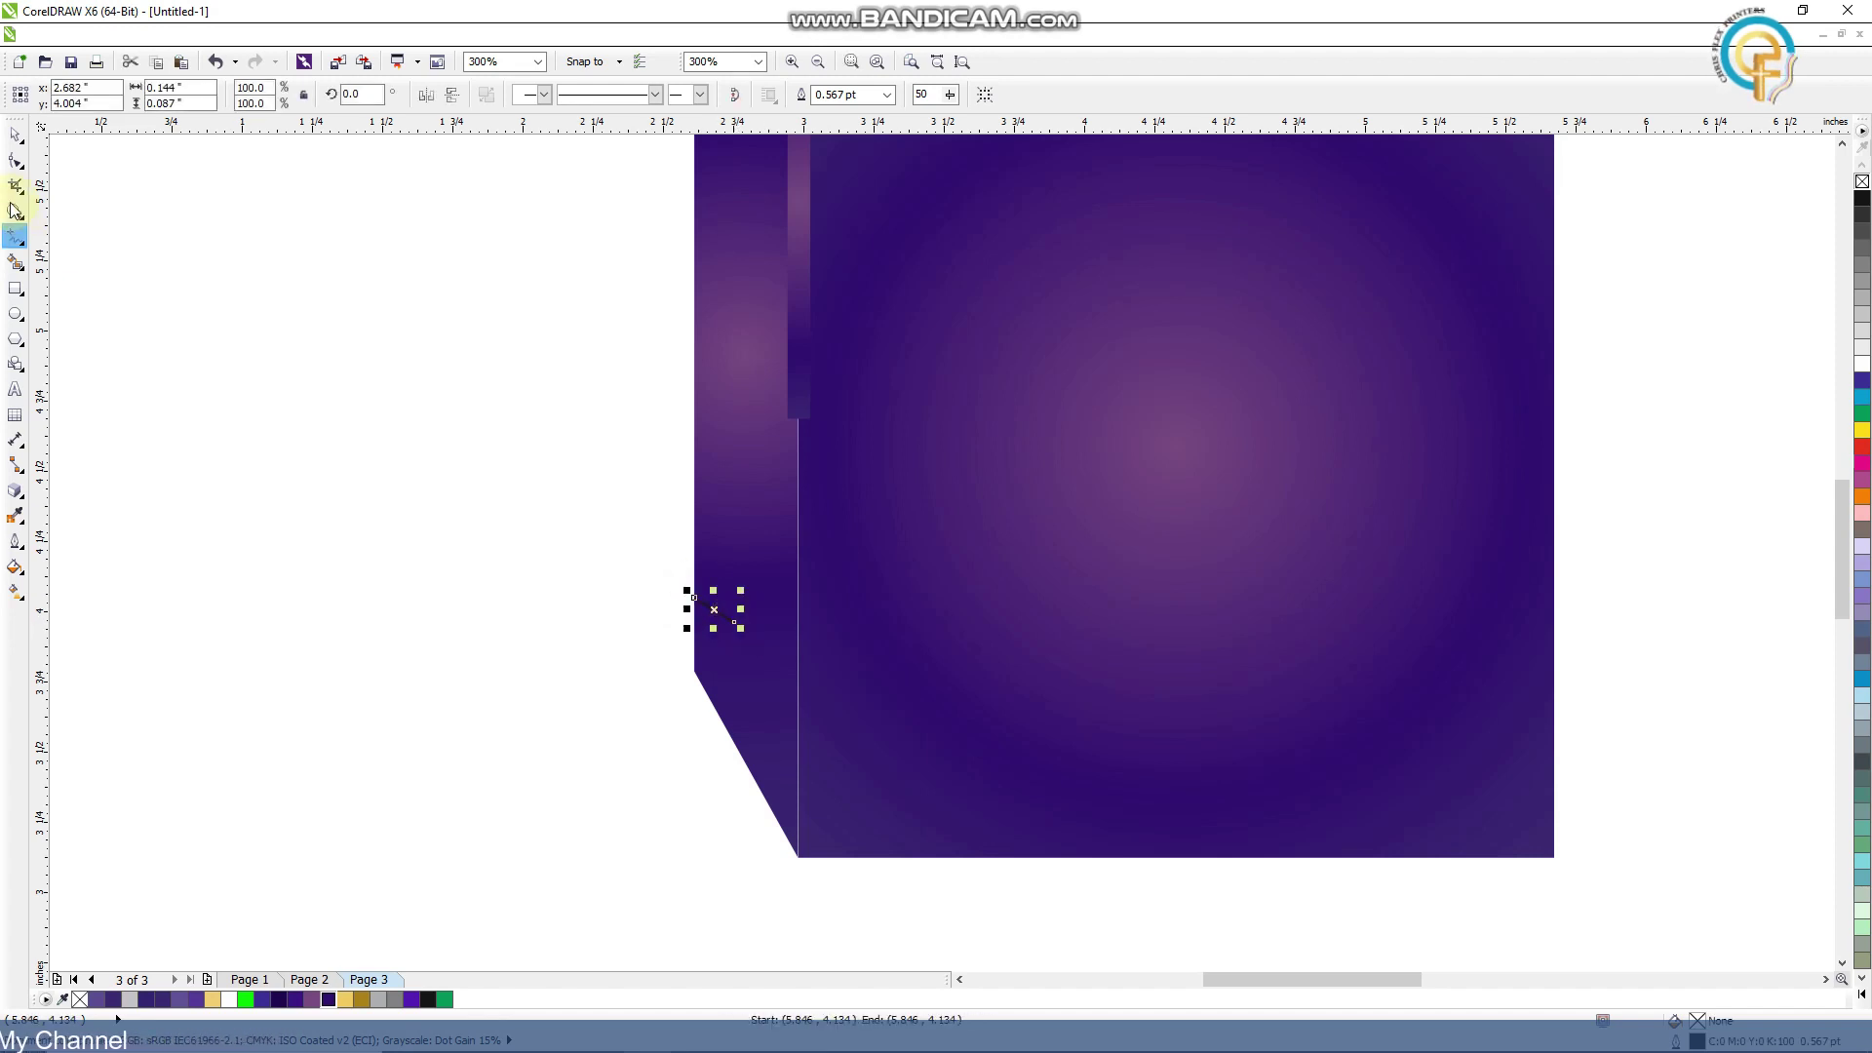
{"action": "key", "text": "Escape"}
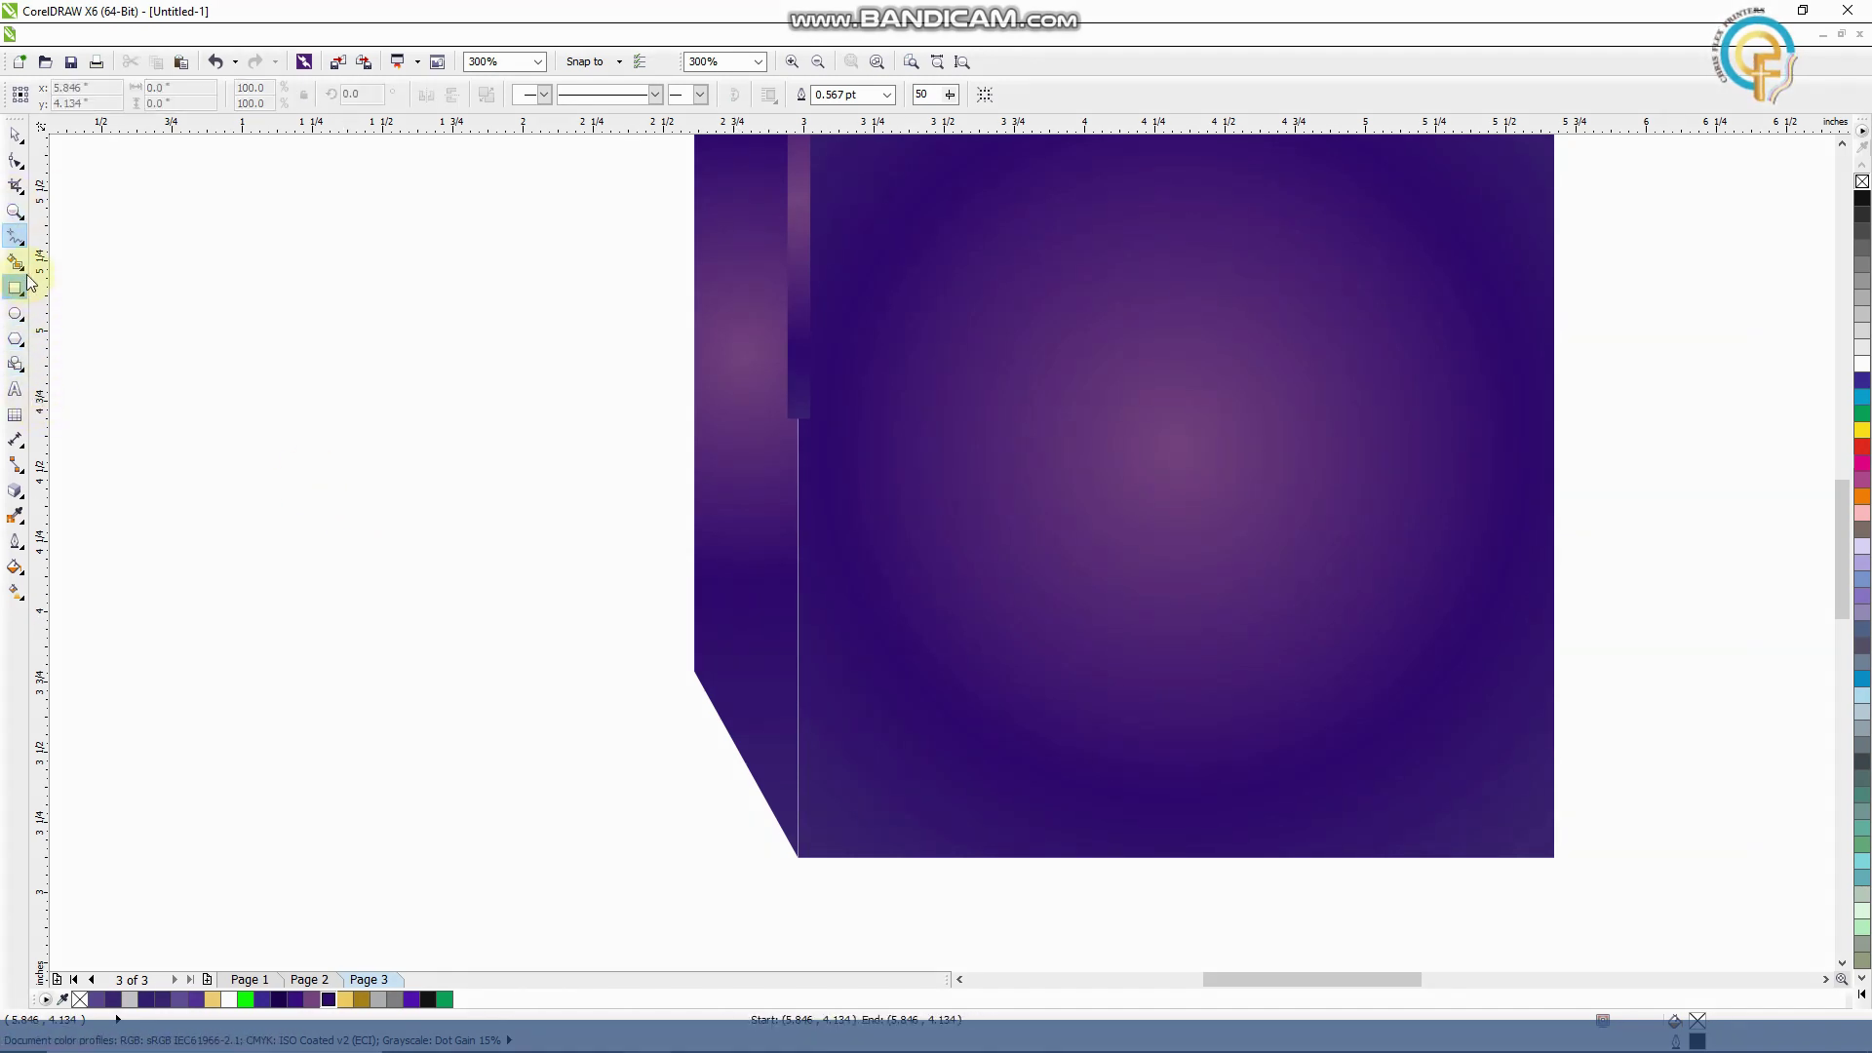
Draw a wavy Bézier curve across the lower part of both faces, from the side face's outer edge to the front face's far edge
{"action": "left_click", "coordinate": [19, 245]}
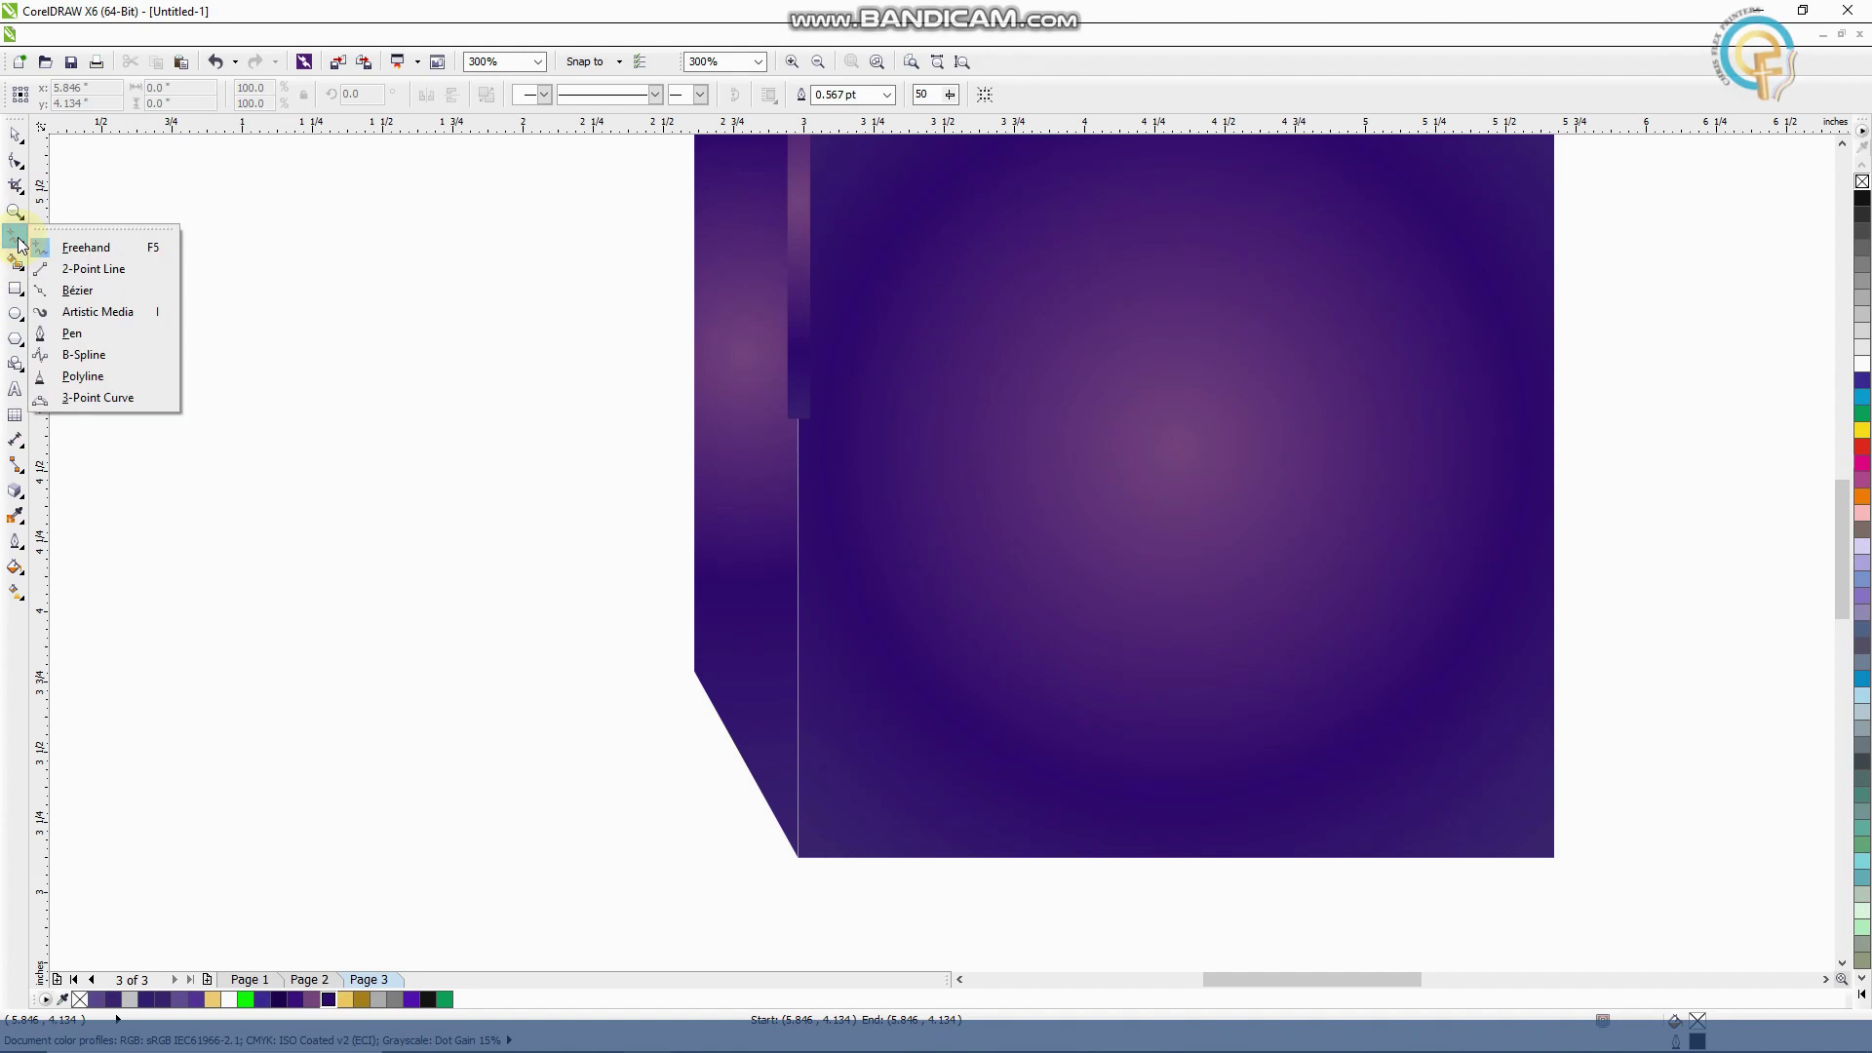
{"action": "left_click", "coordinate": [90, 269]}
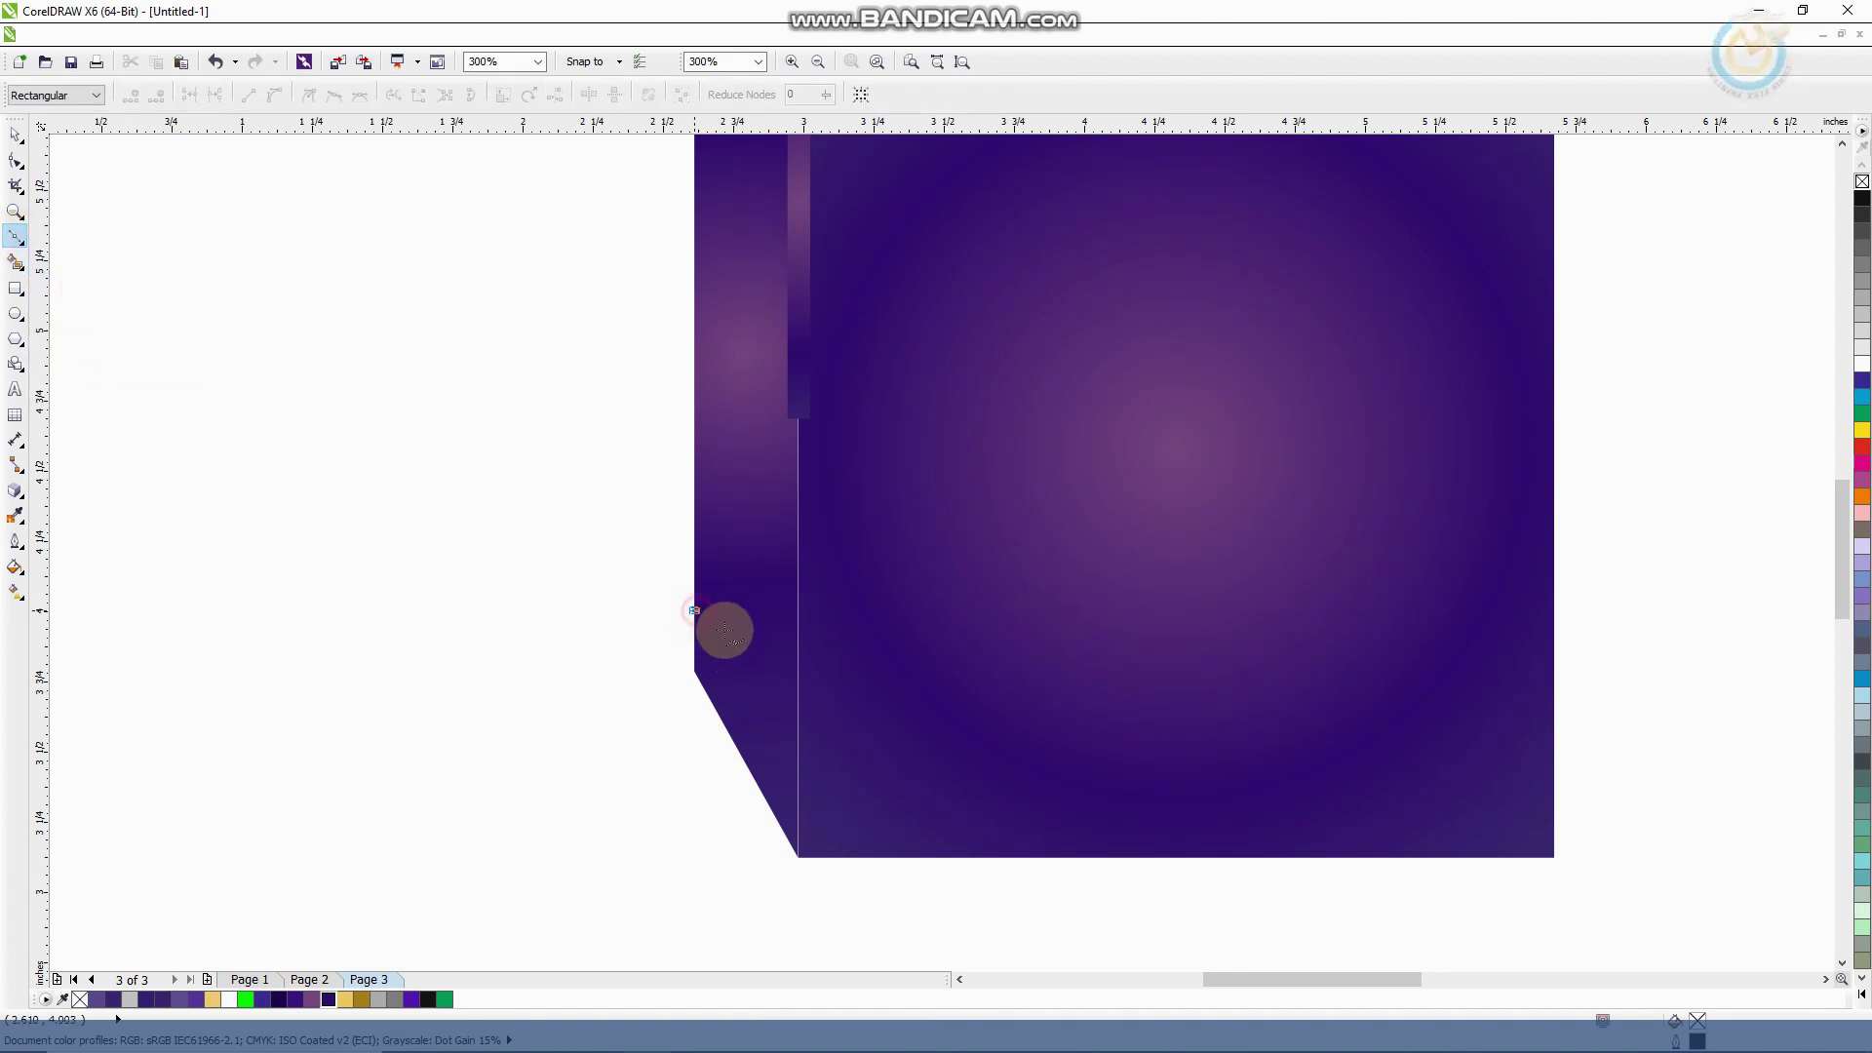
{"action": "left_click_drag", "start_coordinate": [760, 672], "coordinate": [755, 742]}
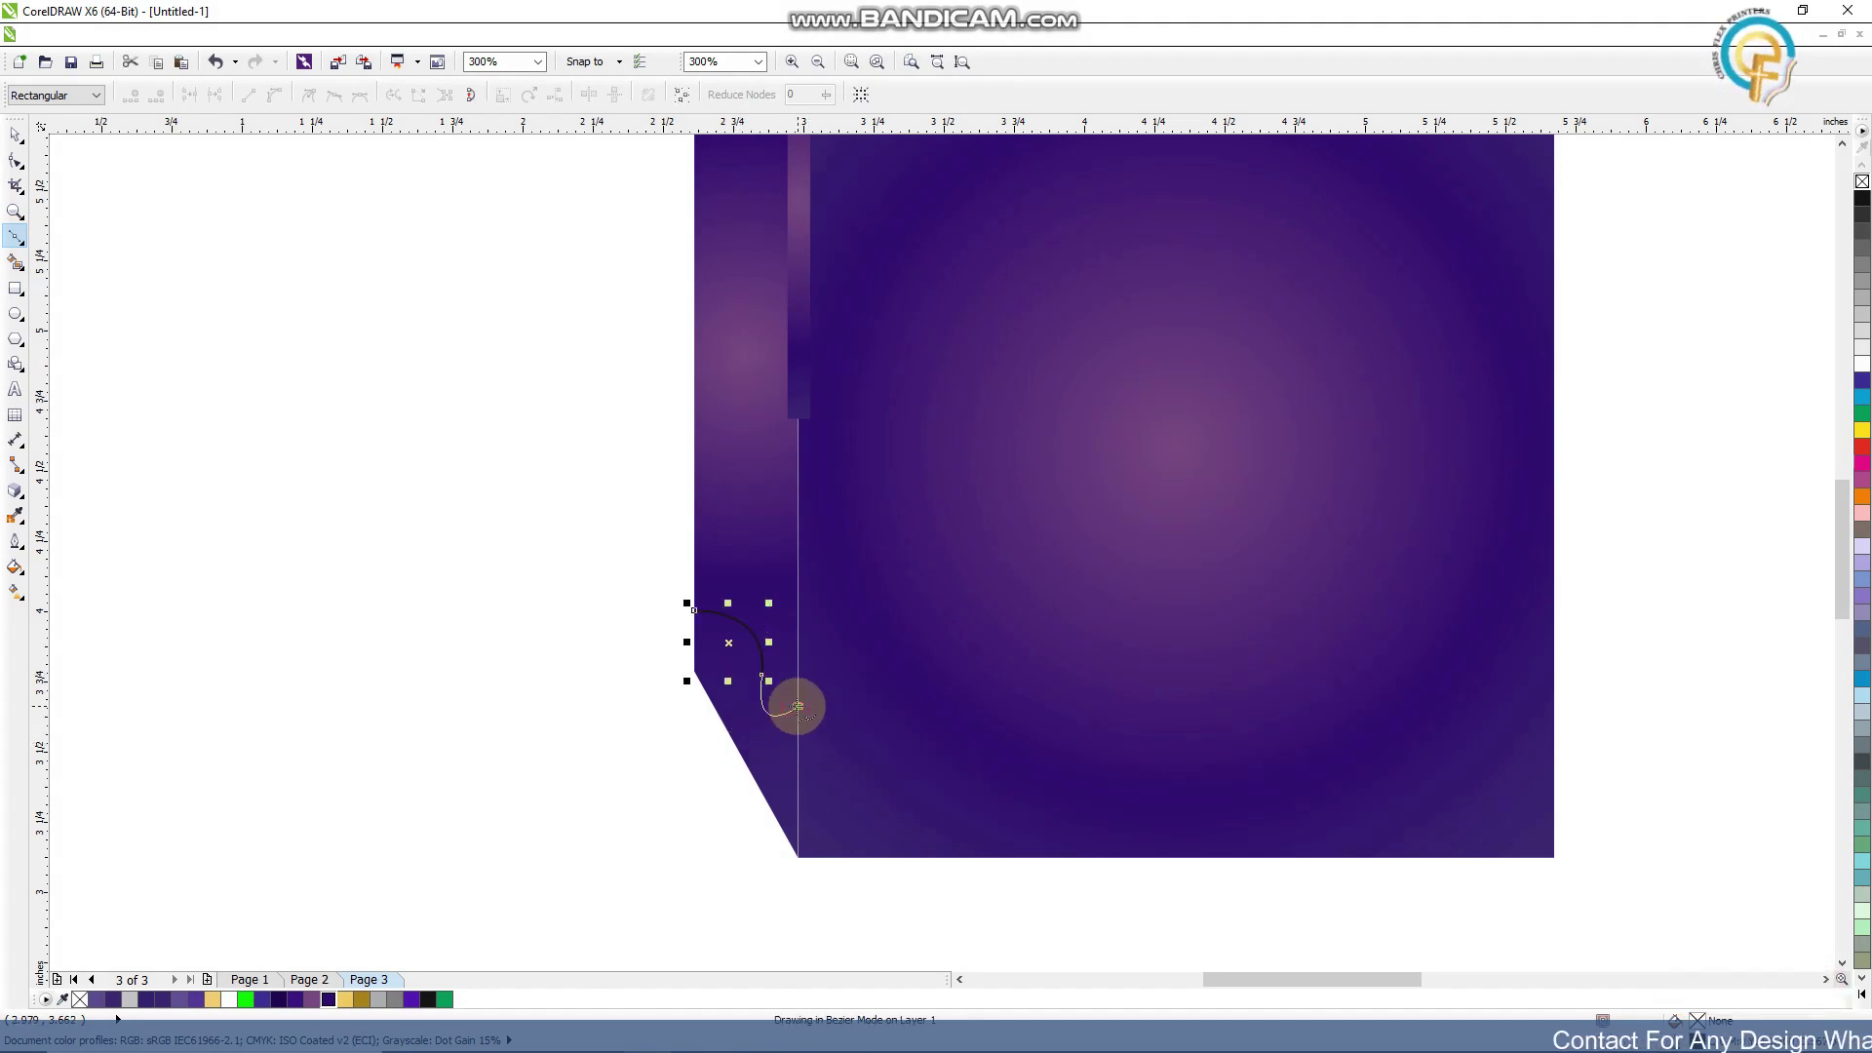
{"action": "left_click", "coordinate": [798, 705]}
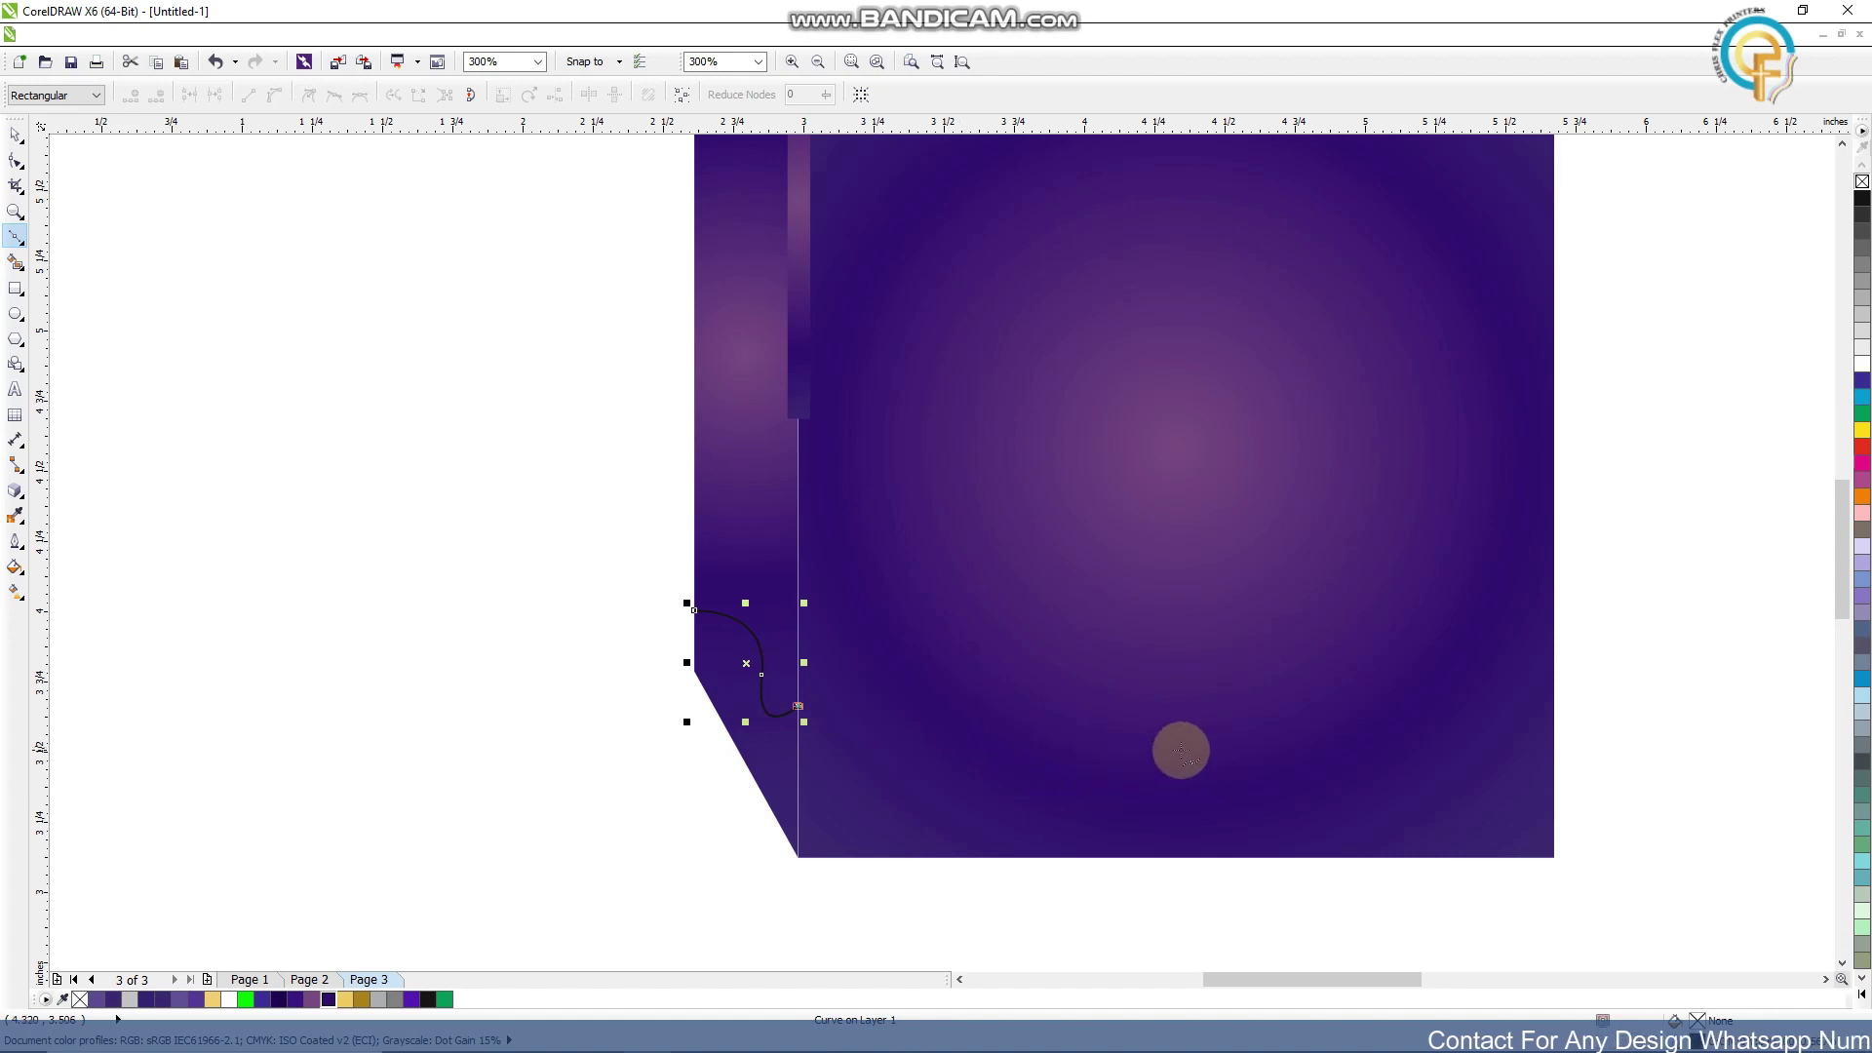
{"action": "left_click_drag", "start_coordinate": [1091, 744], "coordinate": [1202, 671]}
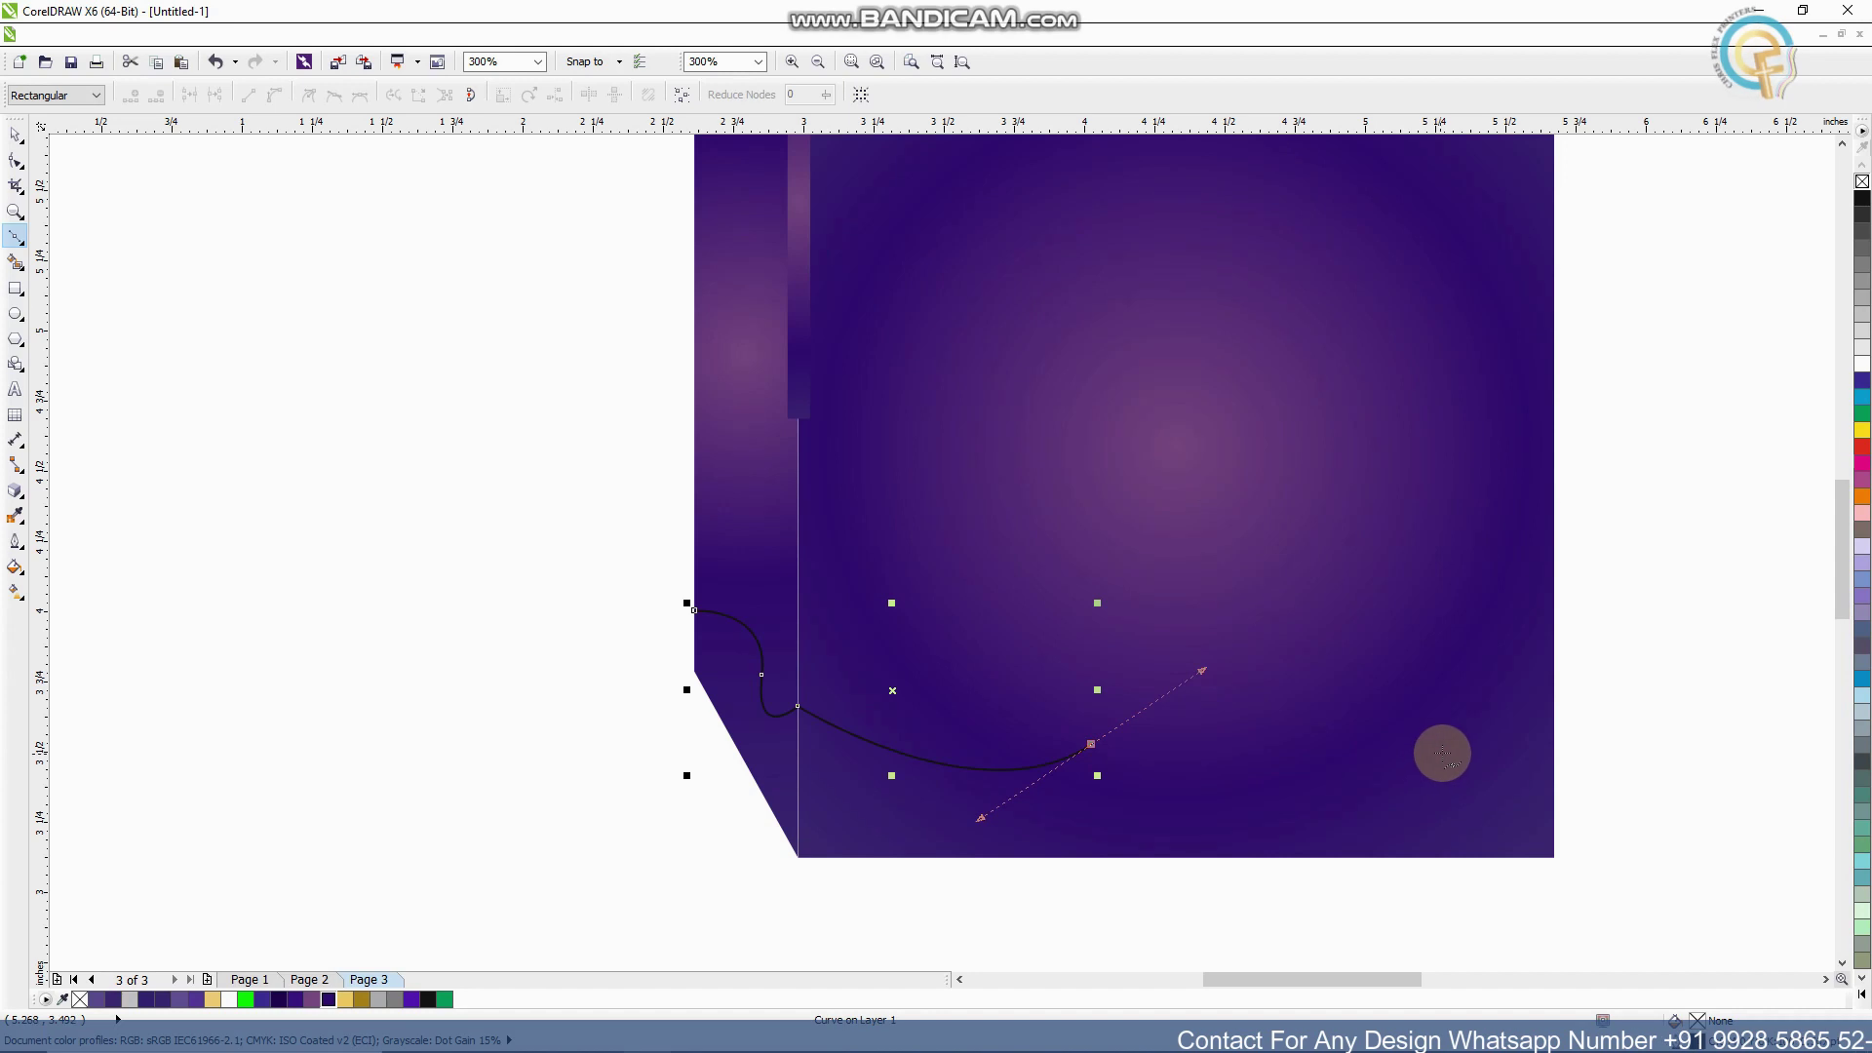
{"action": "left_click_drag", "start_coordinate": [1473, 756], "coordinate": [1538, 833]}
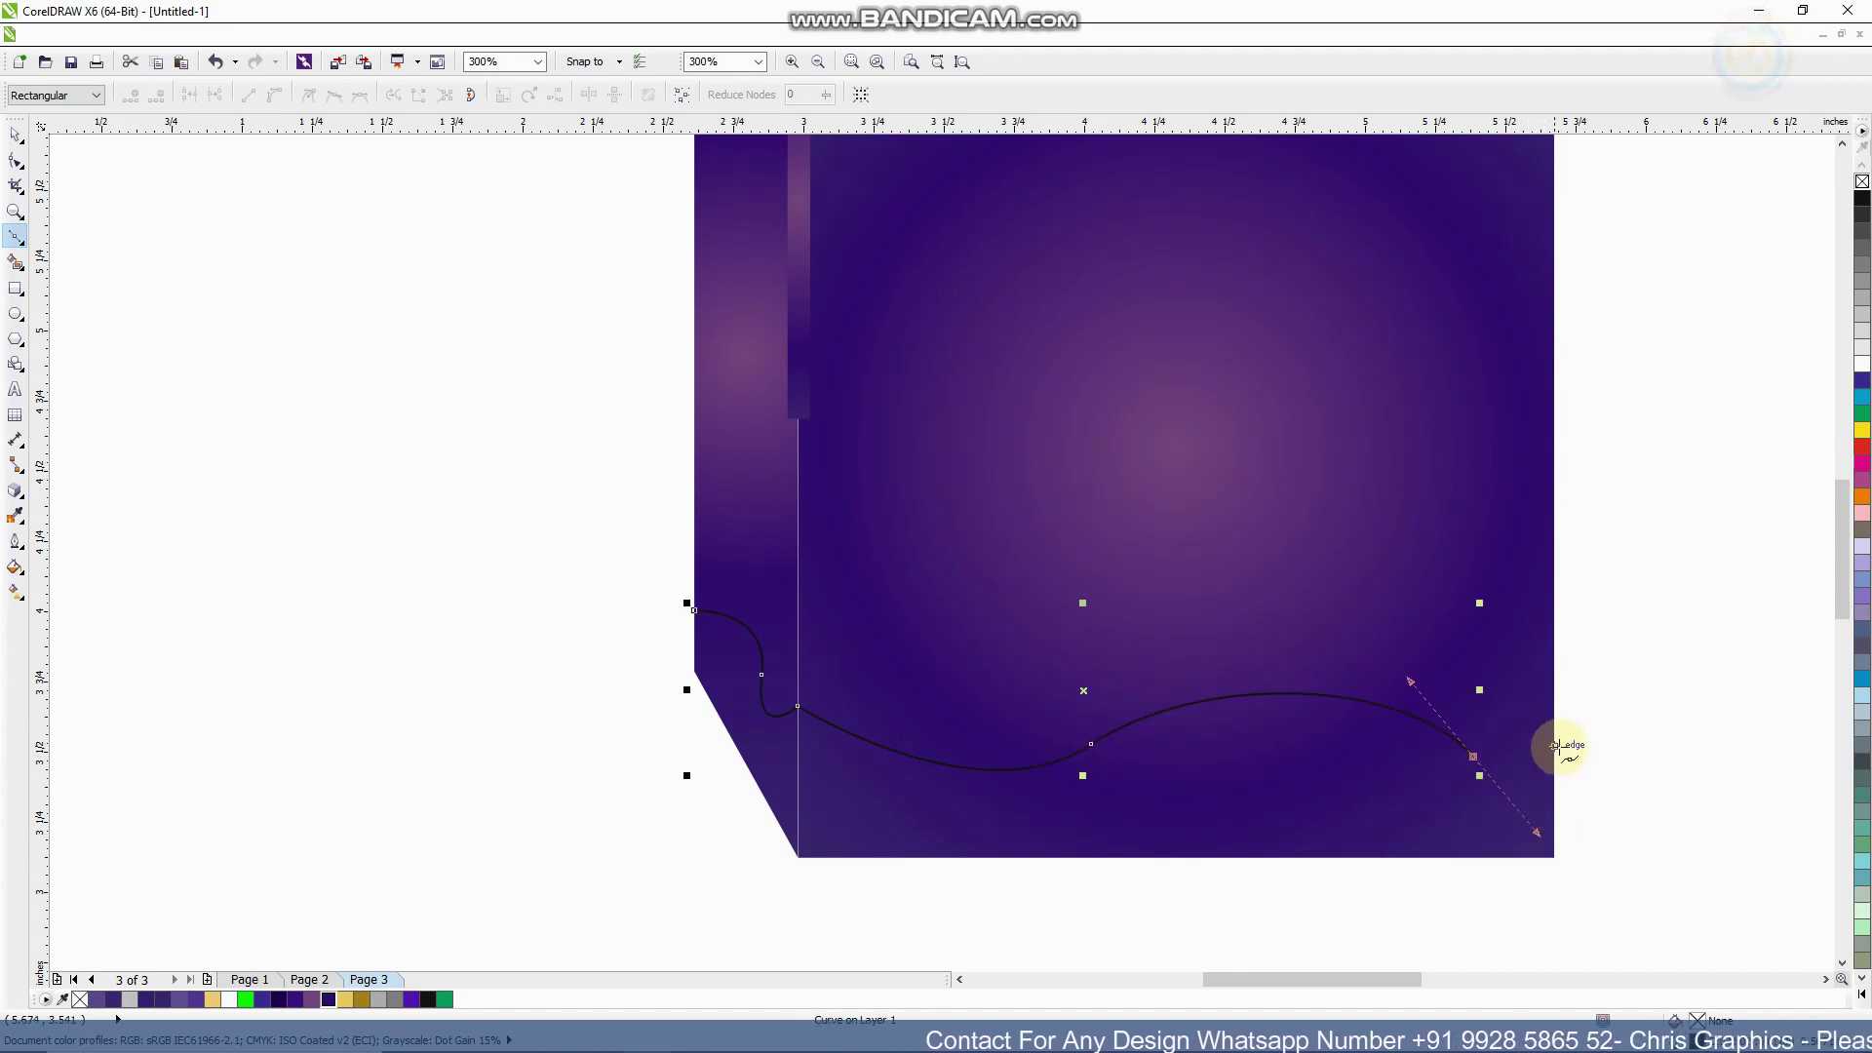
{"action": "left_click", "coordinate": [1554, 748]}
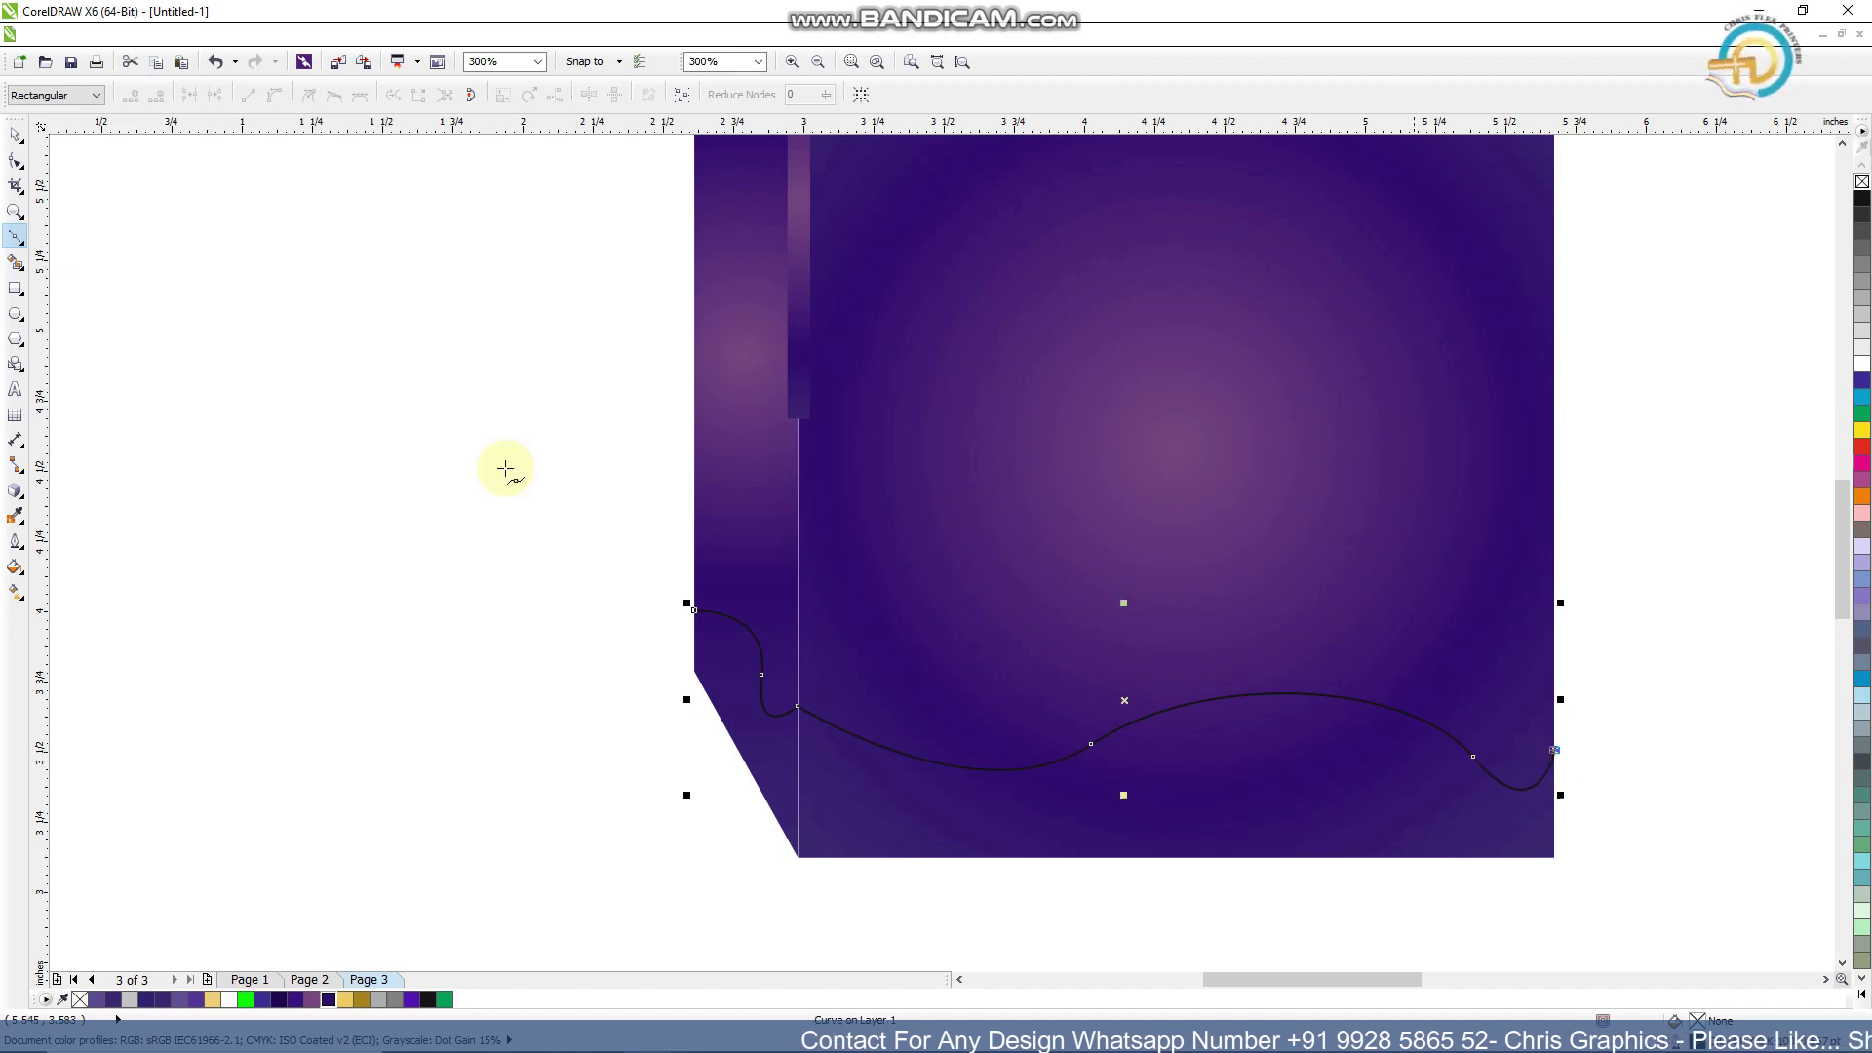
Smart Fill the side and front areas below the wavy curve with green and no outline
{"action": "left_click", "coordinate": [17, 255]}
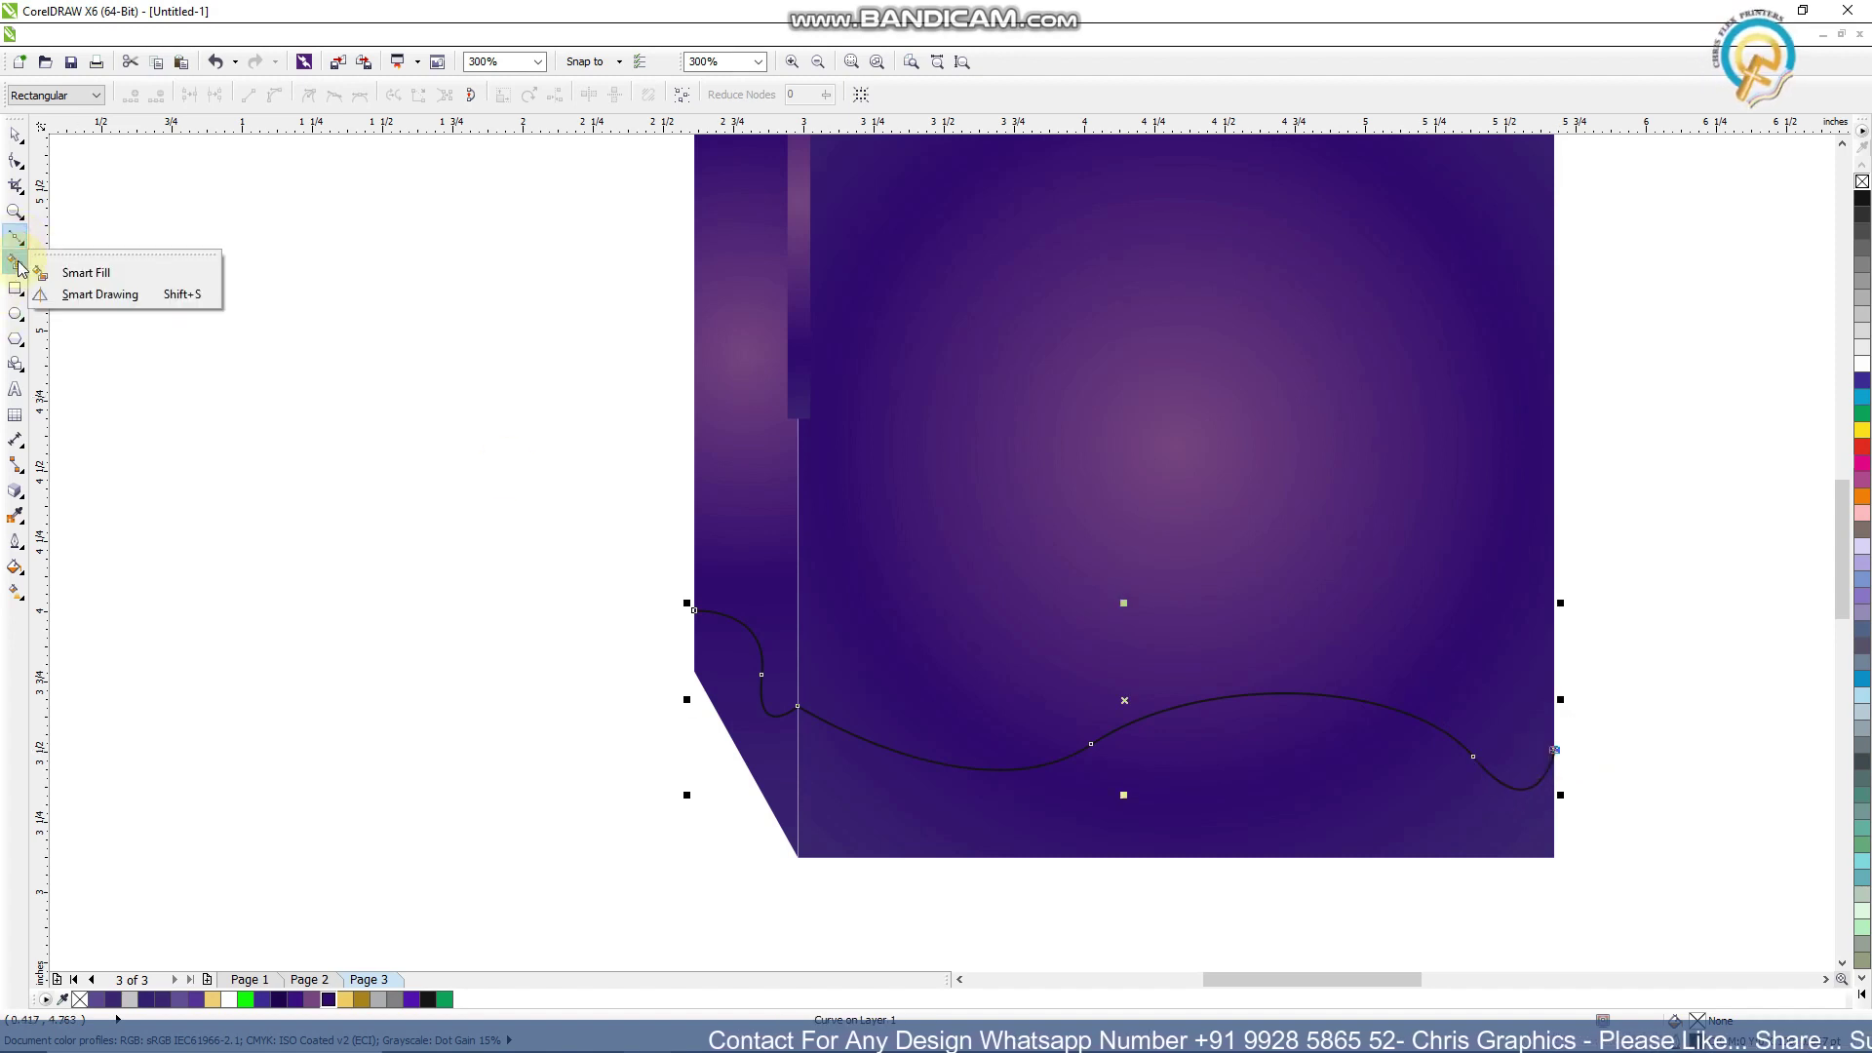
{"action": "left_click", "coordinate": [74, 265]}
{"action": "left_click", "coordinate": [739, 663]}
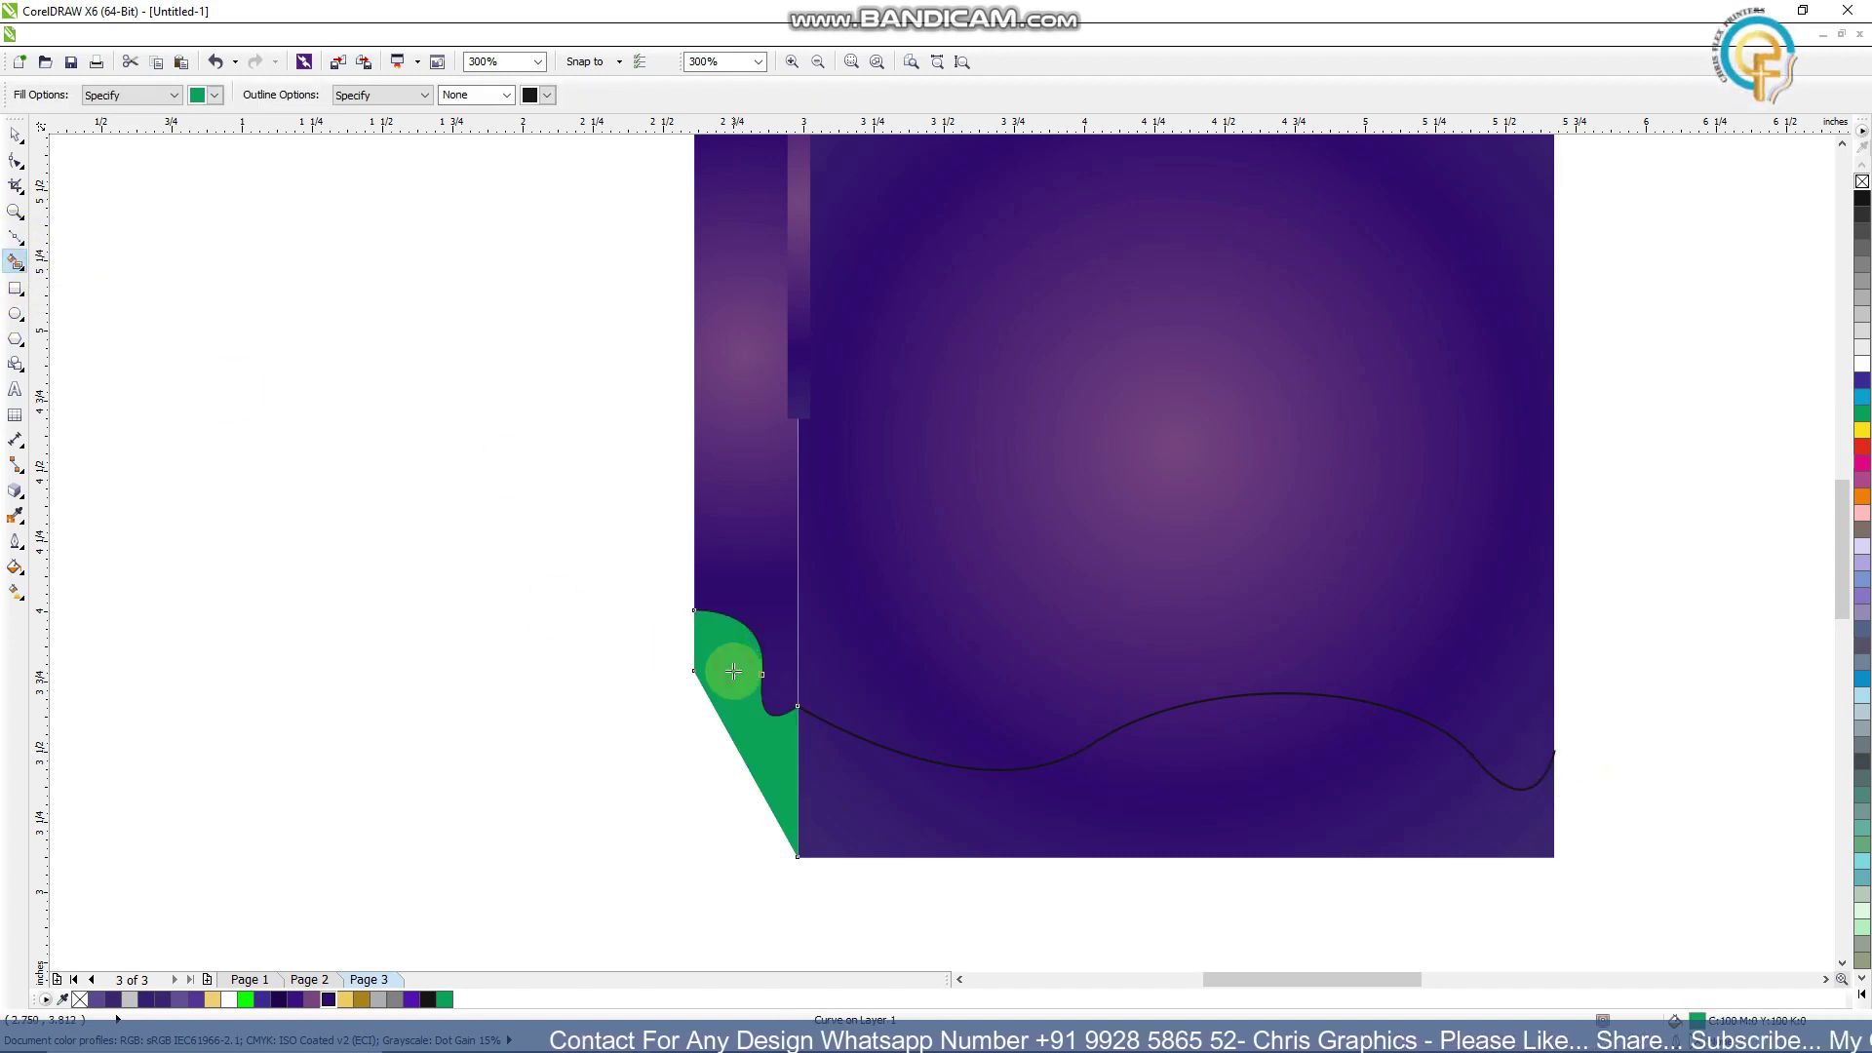
{"action": "left_click", "coordinate": [863, 786]}
{"action": "left_click", "coordinate": [15, 135]}
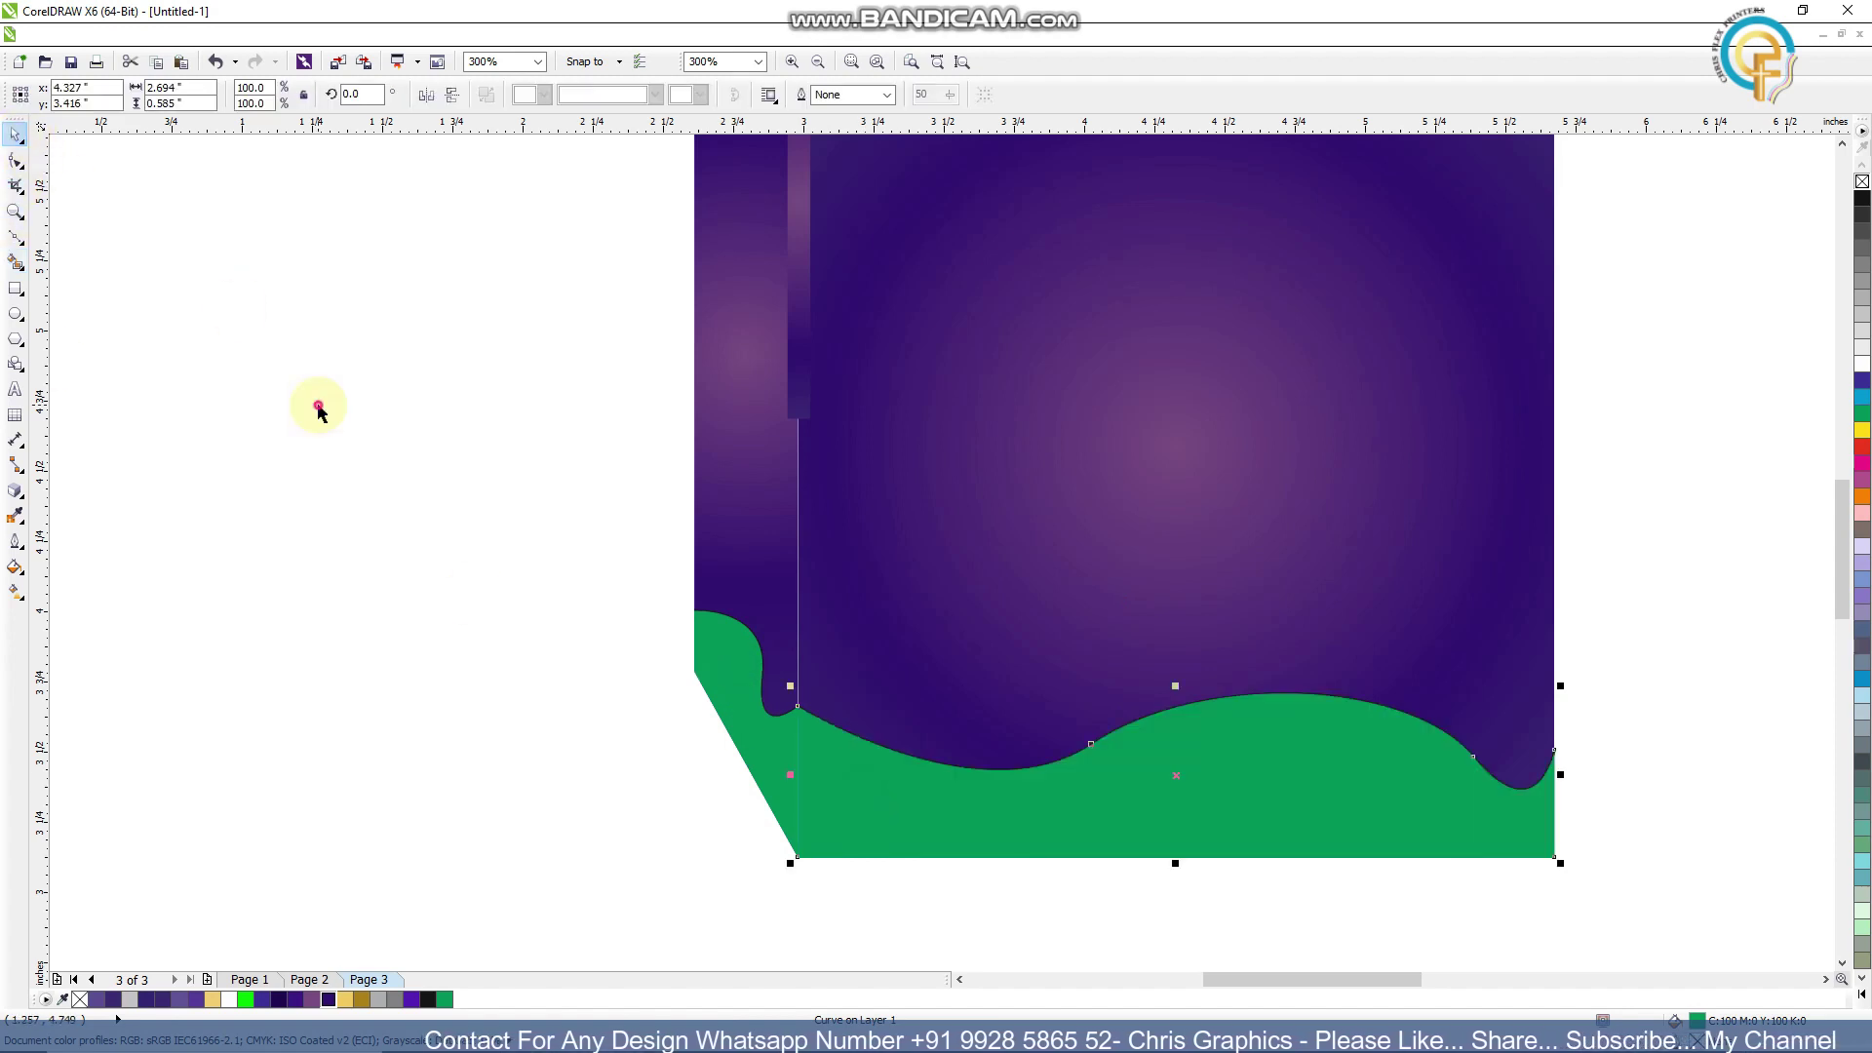
{"action": "left_click", "coordinate": [318, 423]}
Delete the black wavy curve lying over the green areas
{"action": "scroll", "coordinate": [922, 618], "scroll_direction": "down", "scroll_amount": 2}
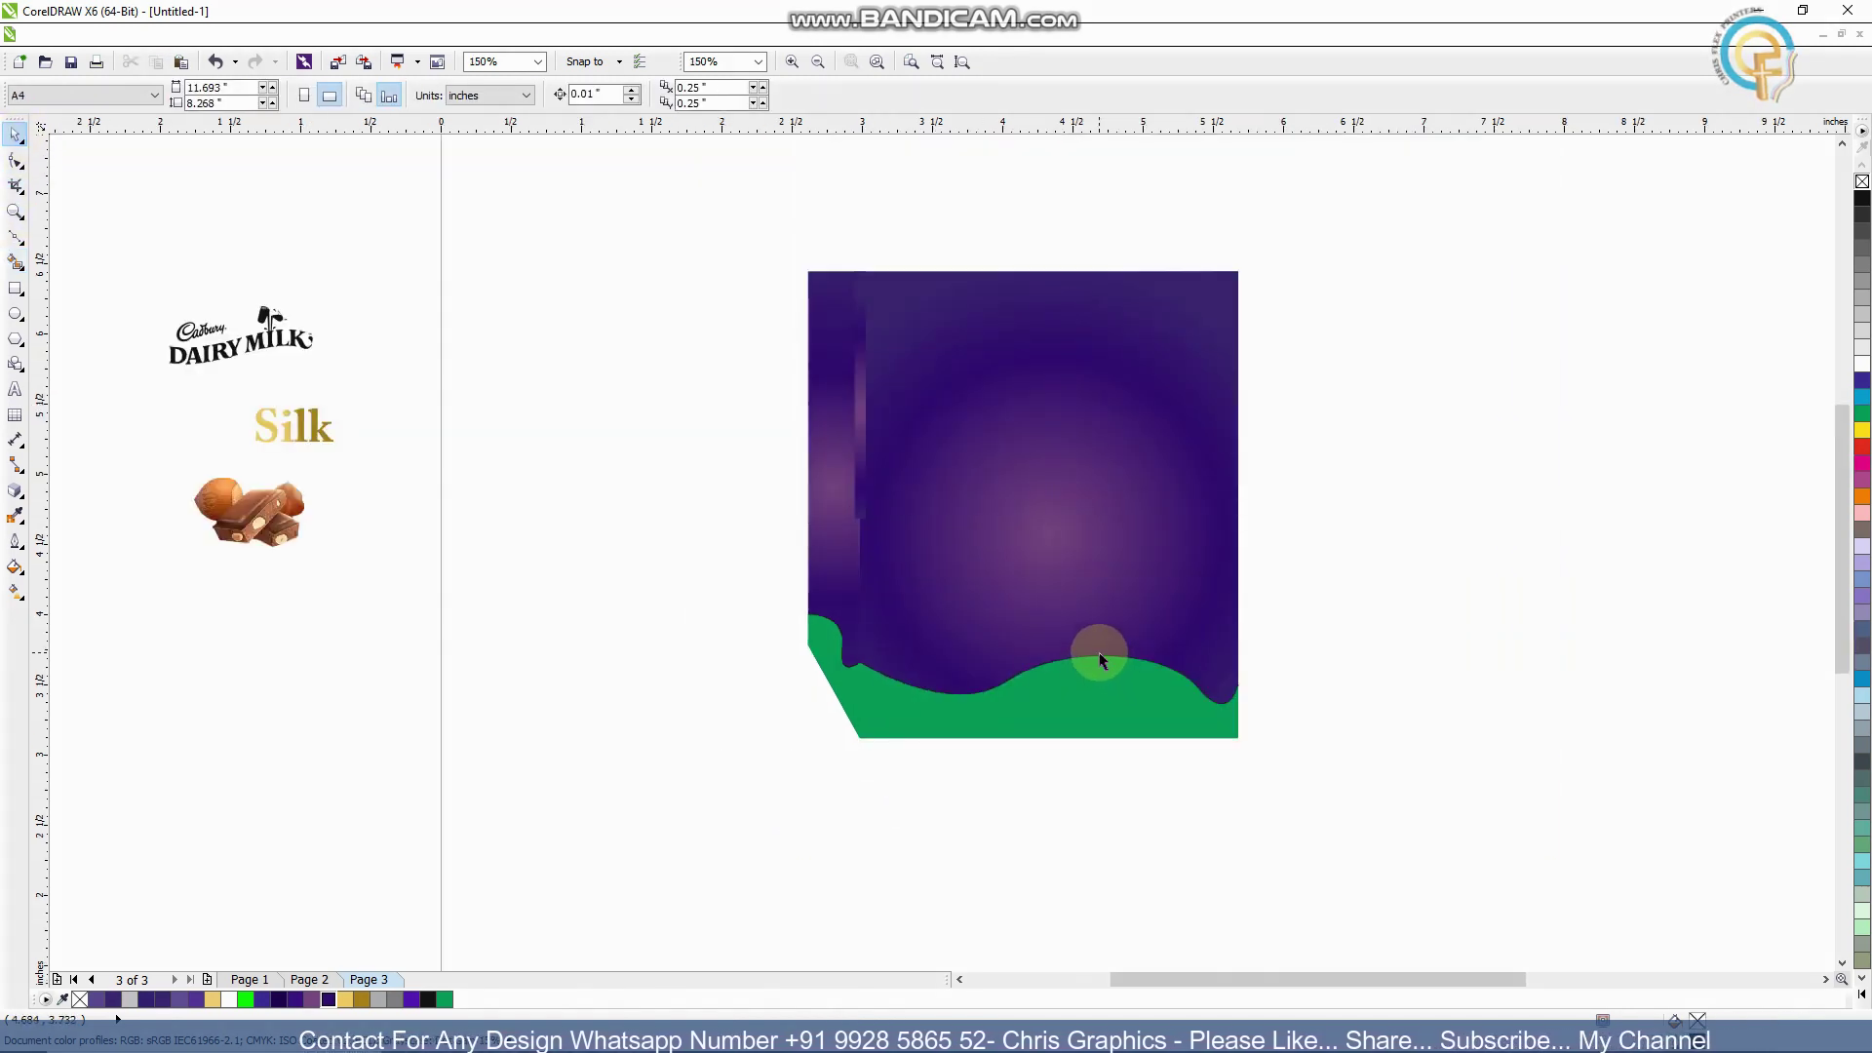
{"action": "left_click", "coordinate": [1101, 660]}
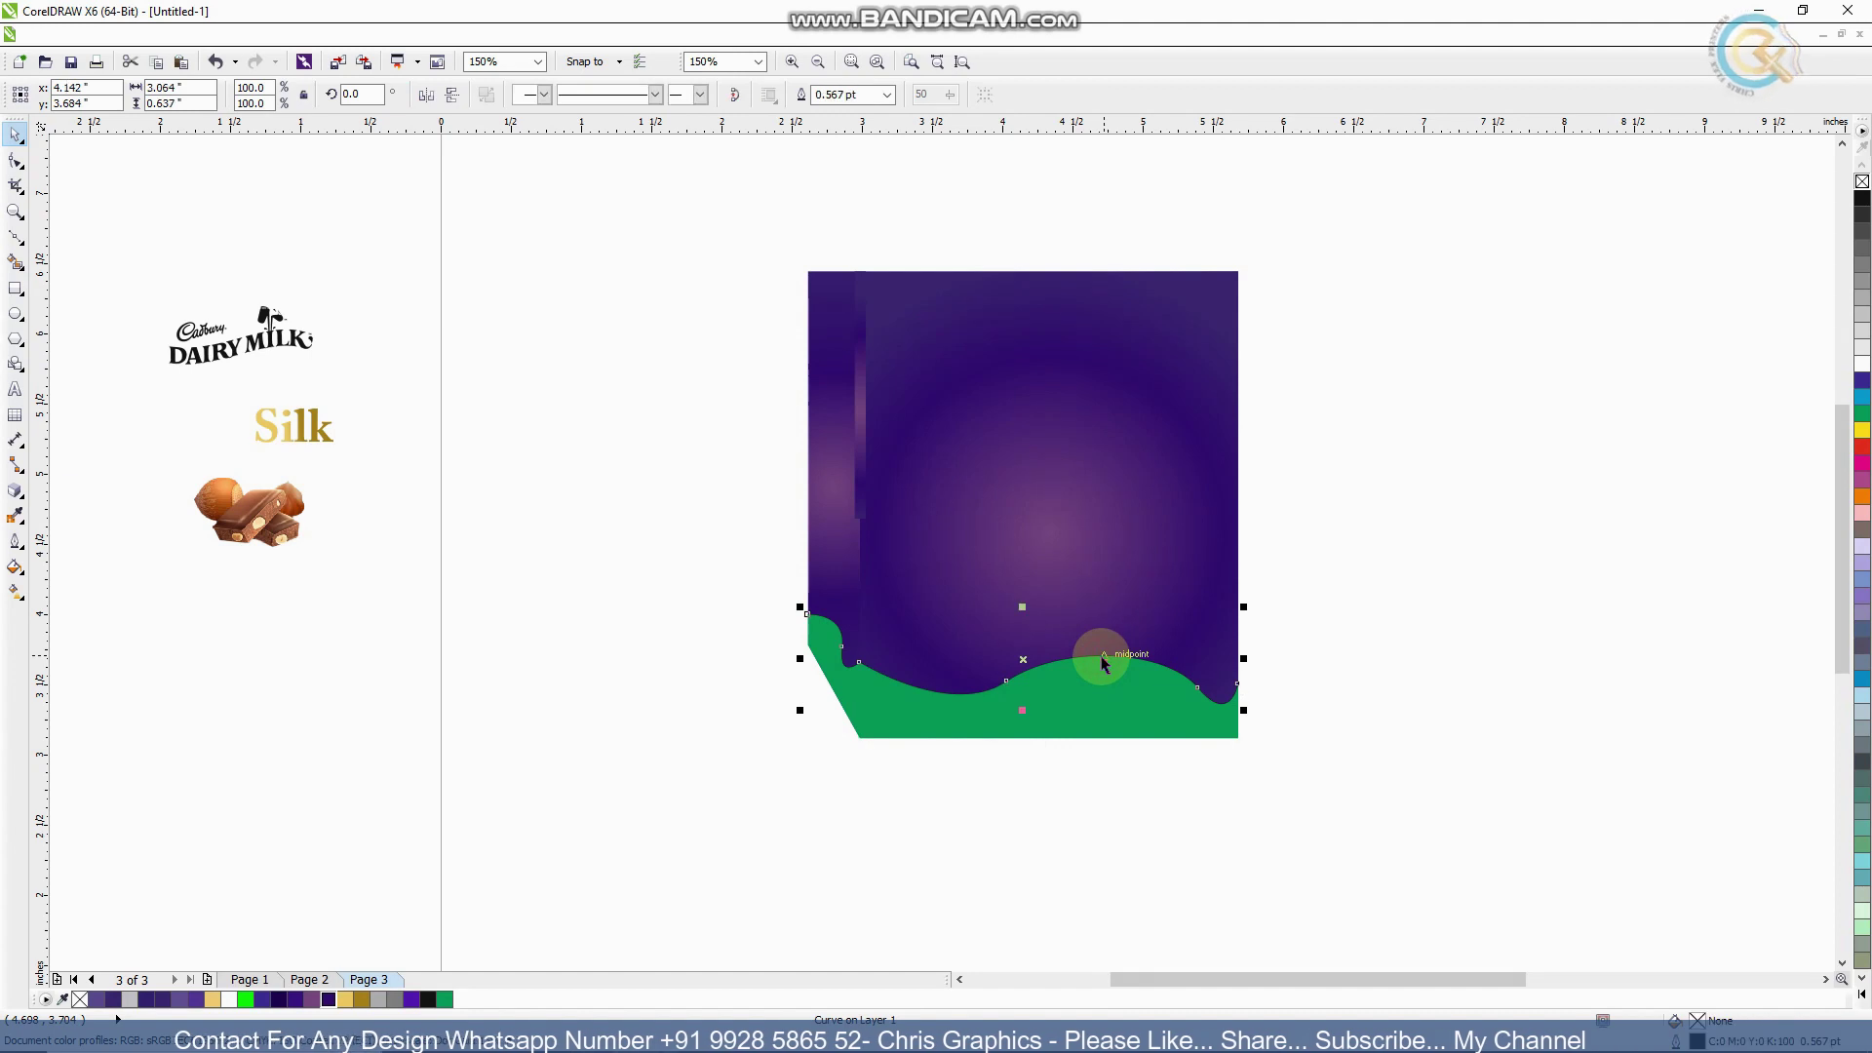
{"action": "left_click", "coordinate": [1094, 657]}
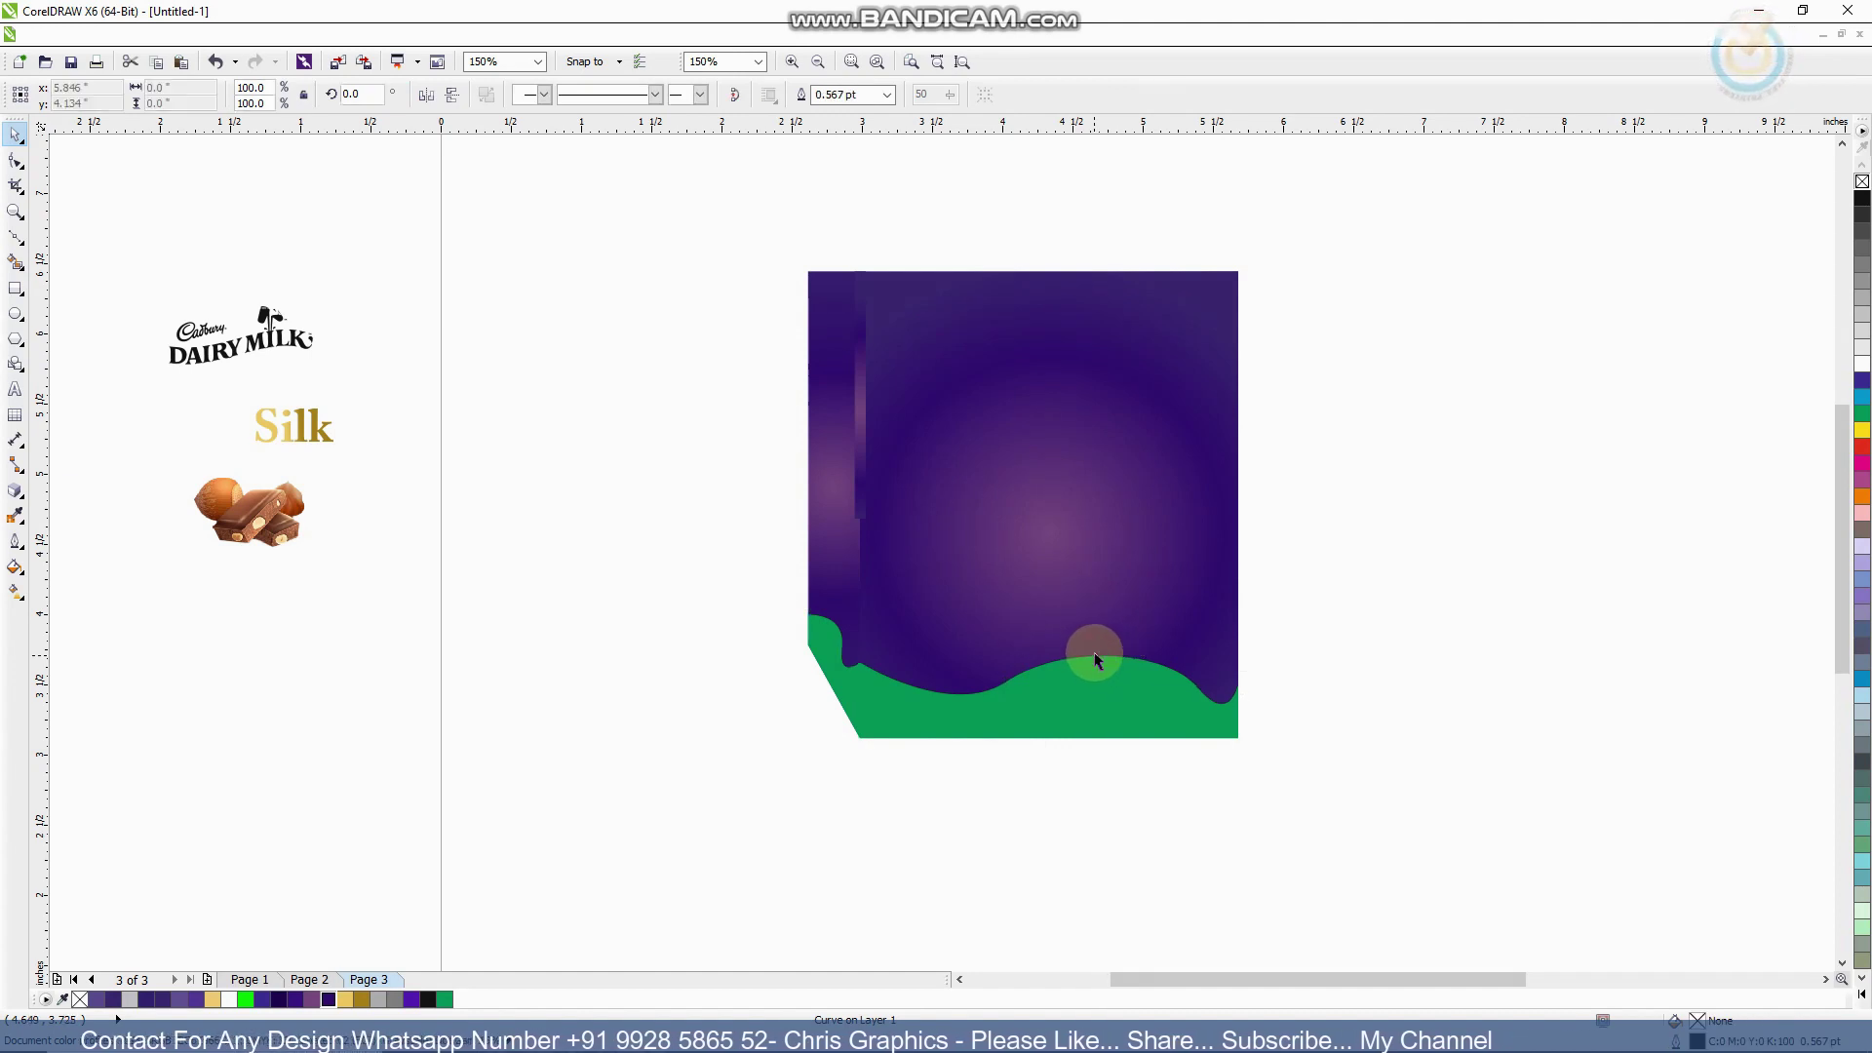
Recolor the front and side wave shapes light gold (R238 G206 B110)
{"action": "left_click", "coordinate": [836, 630]}
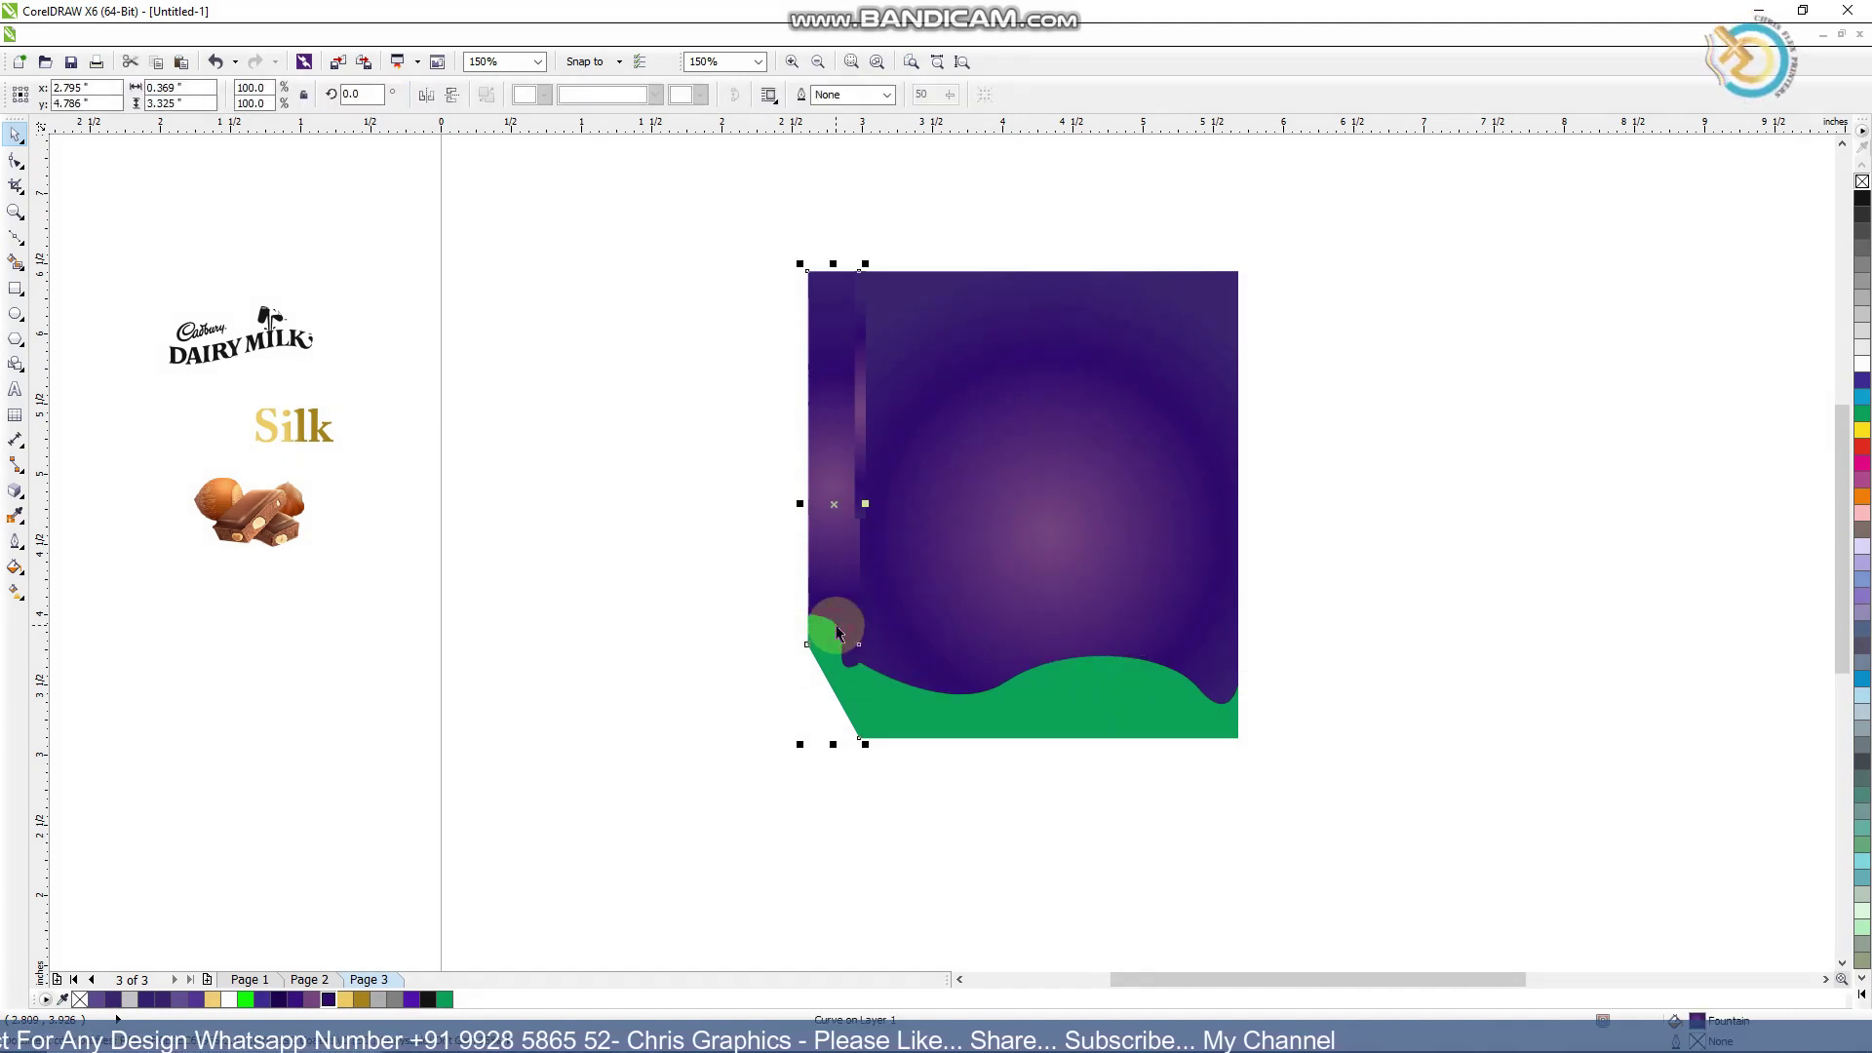
{"action": "left_click", "coordinate": [836, 624]}
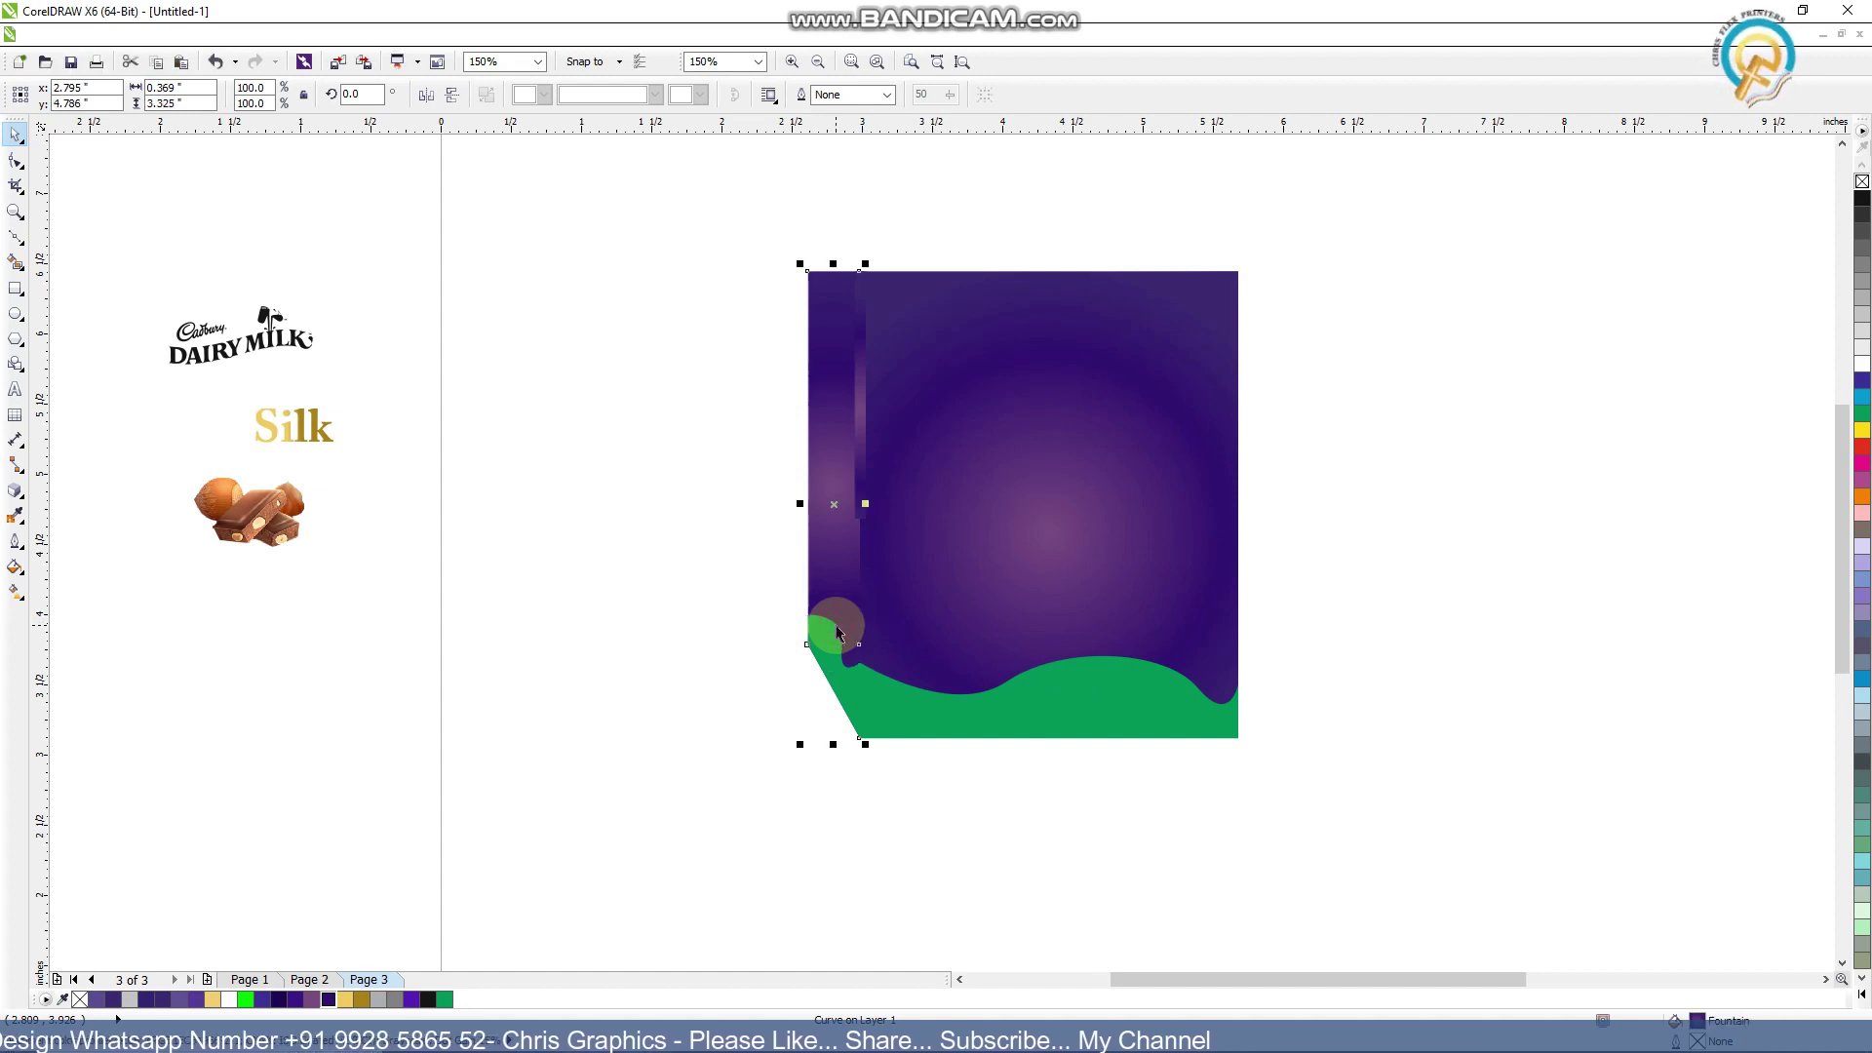
{"action": "left_click", "coordinate": [929, 700]}
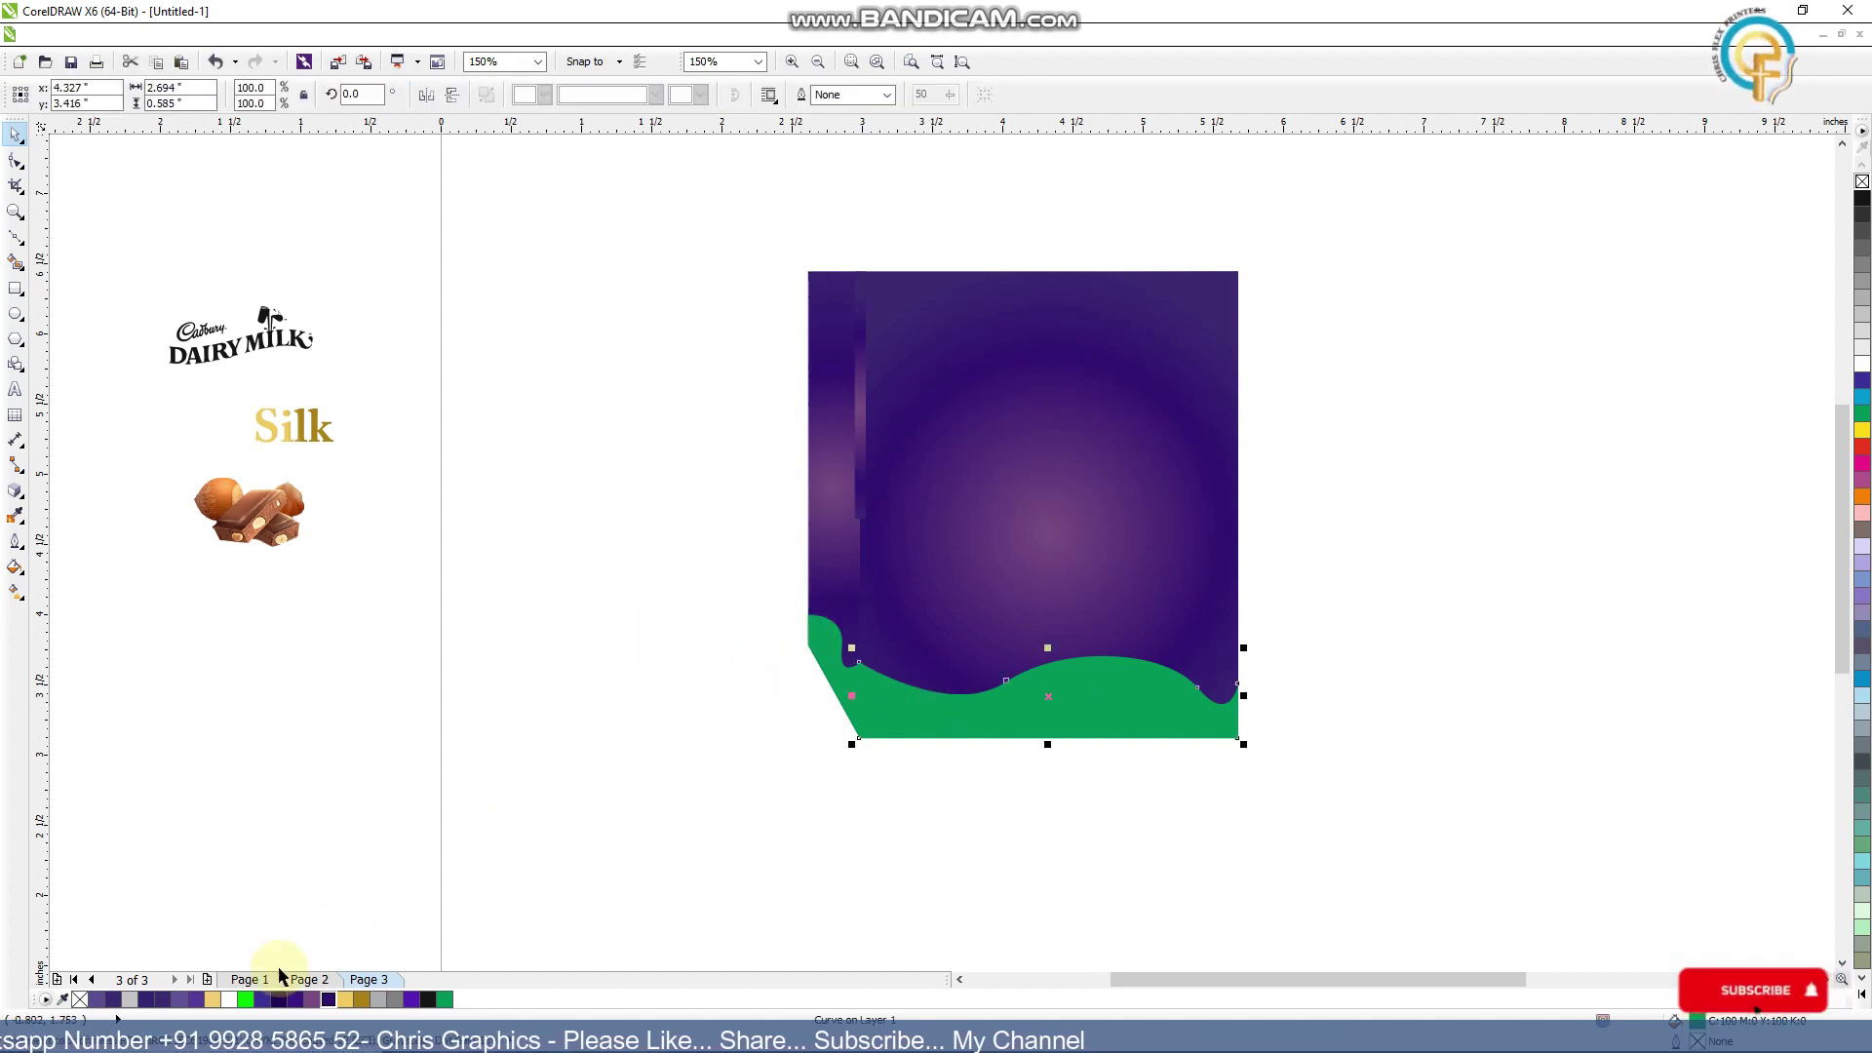
{"action": "left_click", "coordinate": [212, 1000]}
{"action": "left_click", "coordinate": [831, 698]}
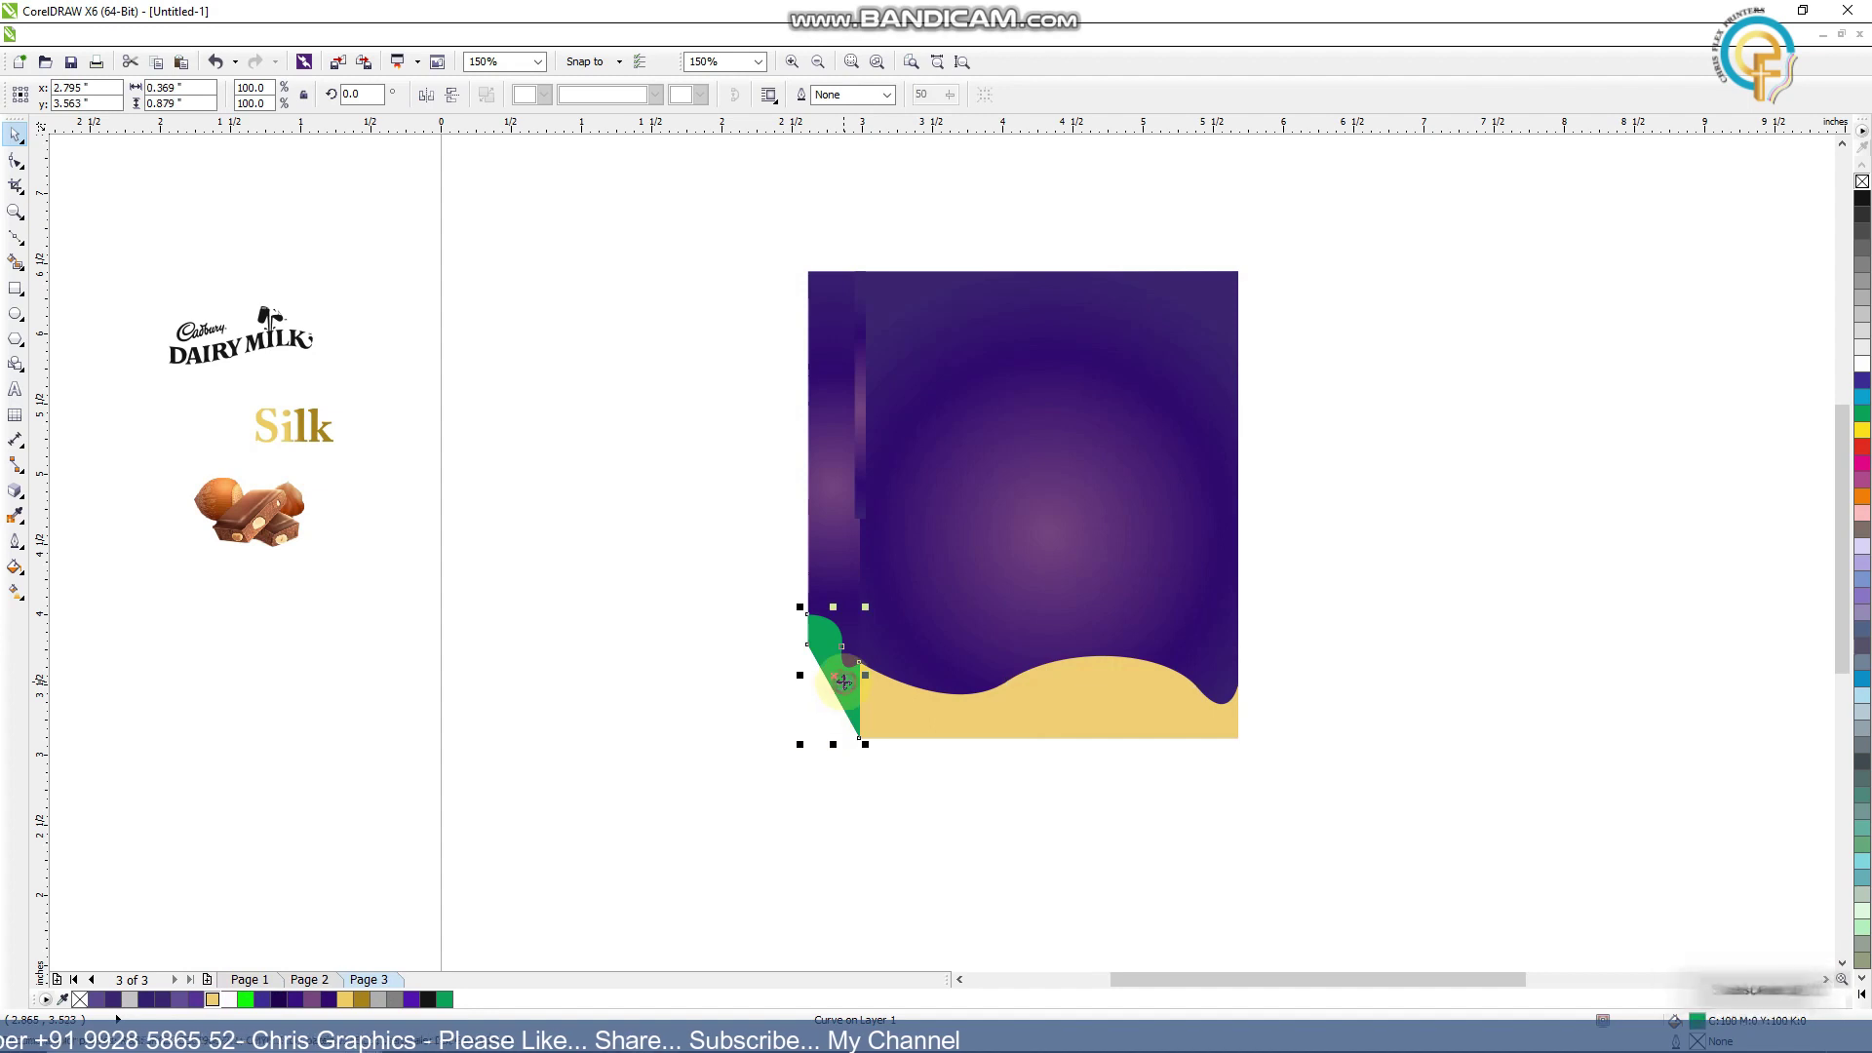
{"action": "left_click", "coordinate": [212, 1000]}
{"action": "left_click", "coordinate": [672, 698]}
Apply a linear gradient from light gold to dark gold on the side wave shape, running diagonally down toward the seam
{"action": "left_click", "coordinate": [830, 676]}
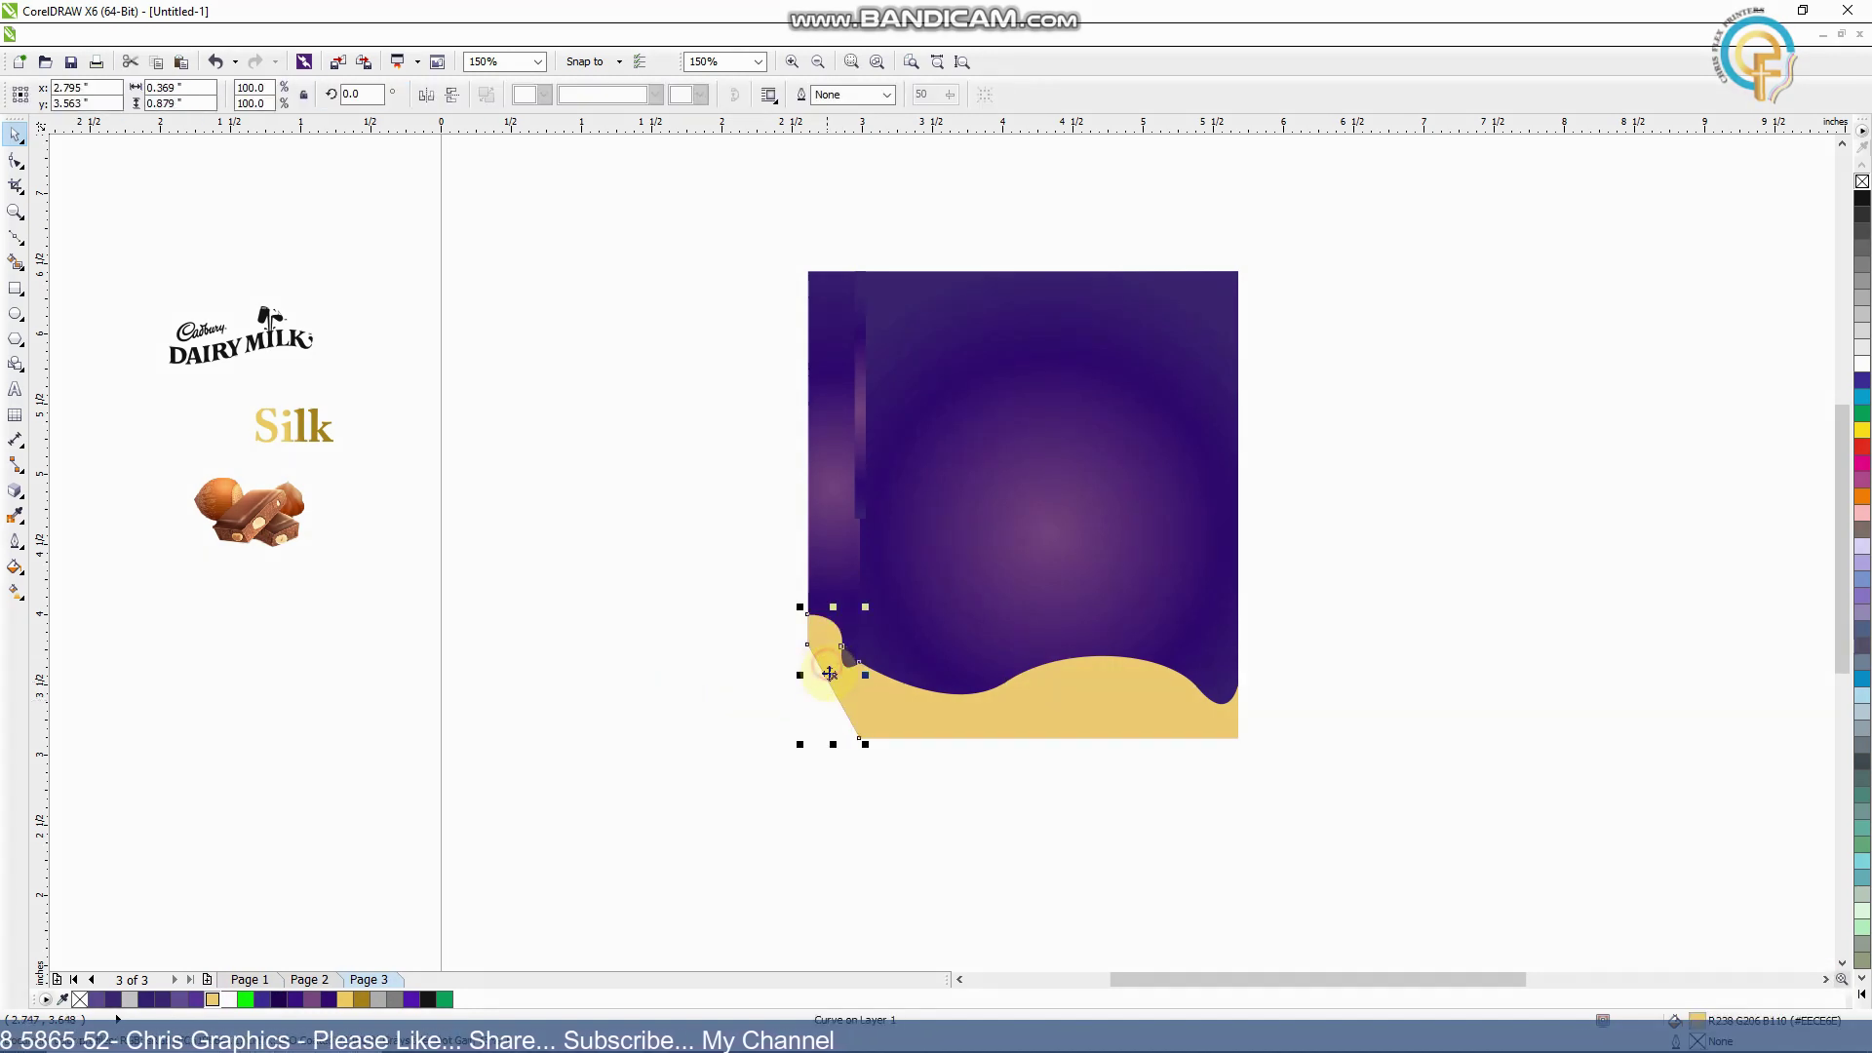
{"action": "scroll", "coordinate": [830, 677], "scroll_direction": "up", "scroll_amount": 1}
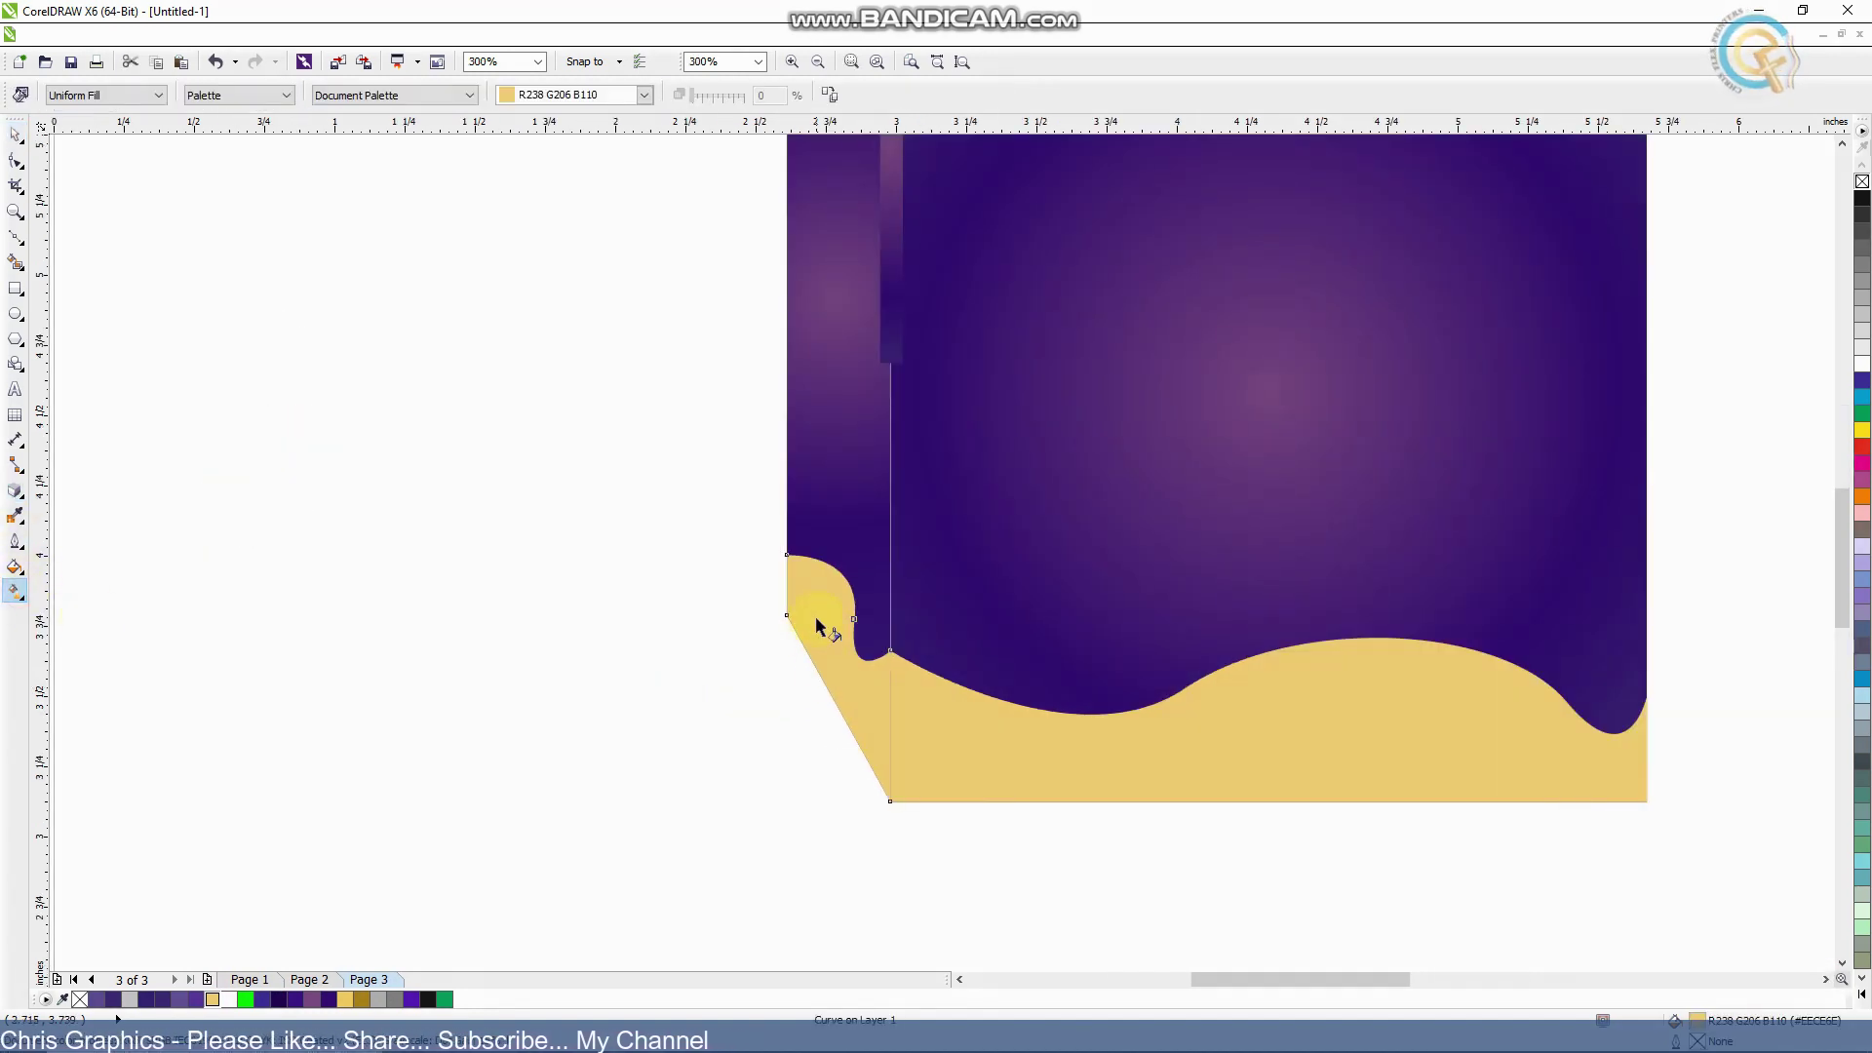
{"action": "left_click_drag", "start_coordinate": [856, 689], "coordinate": [881, 712]}
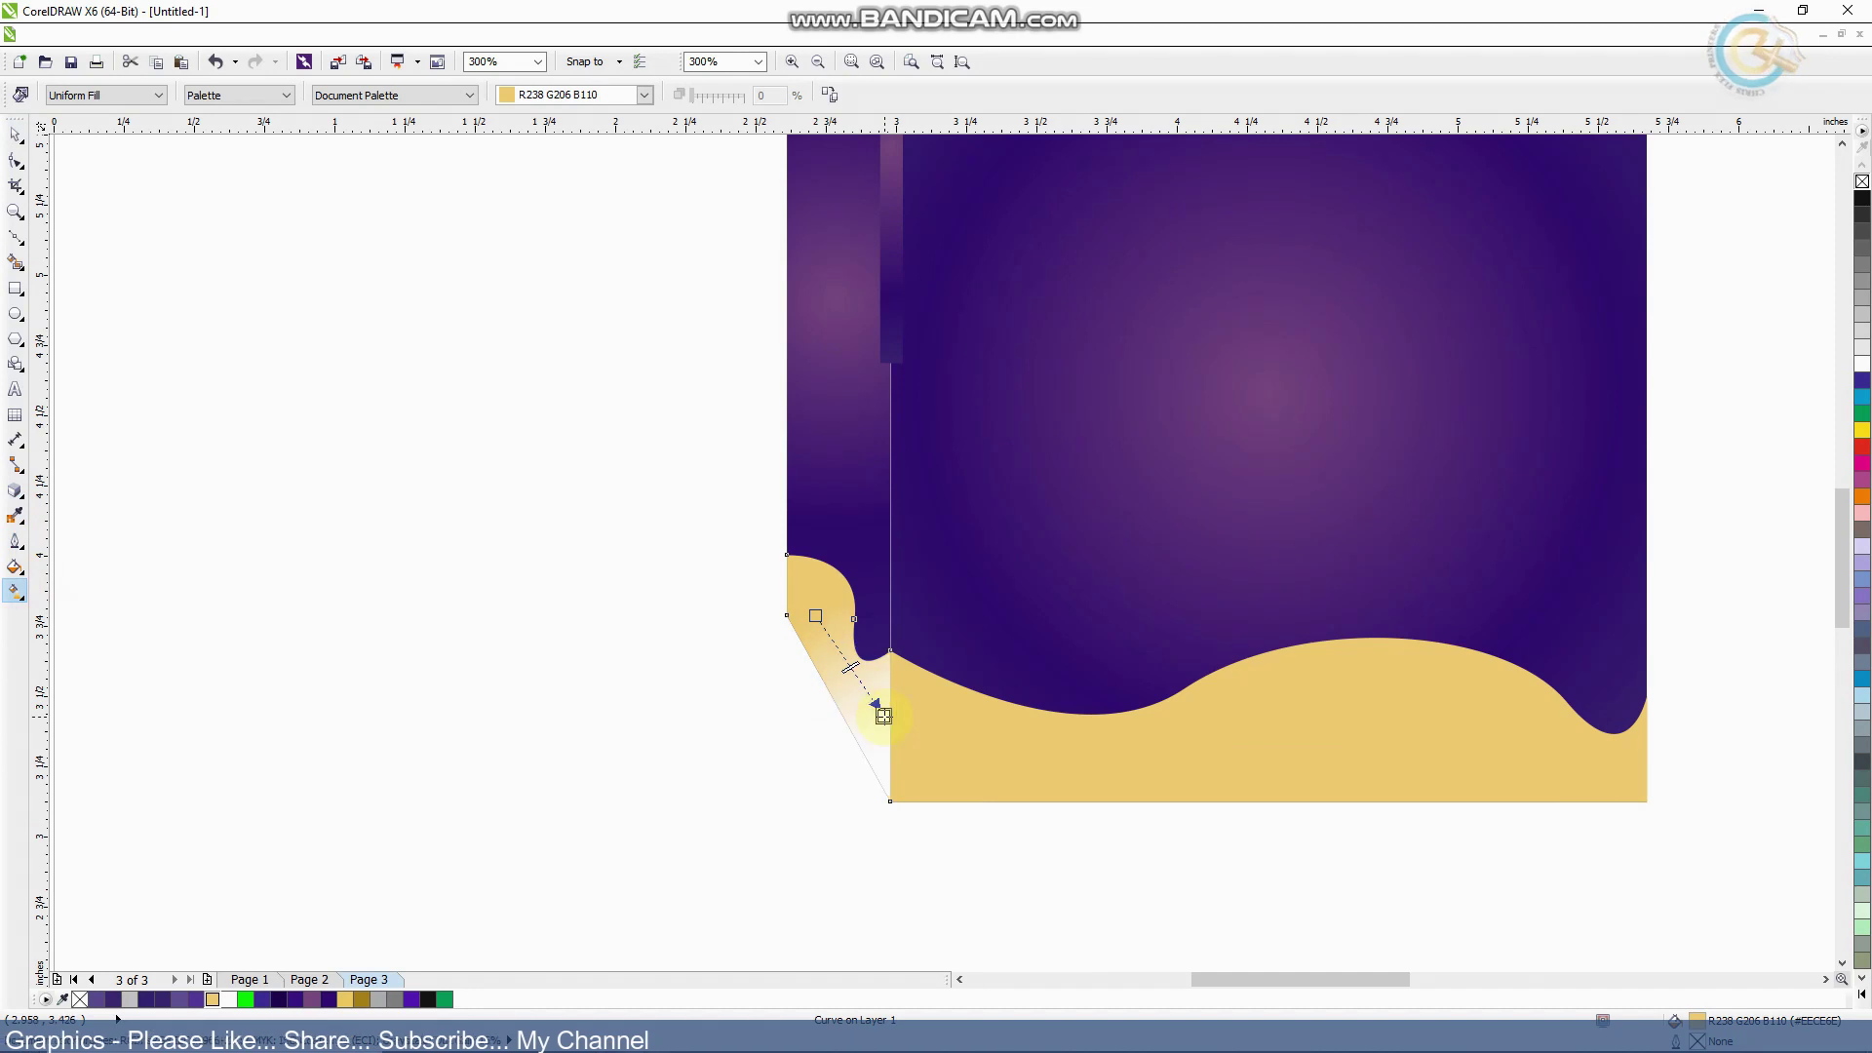
{"action": "left_click", "coordinate": [359, 999]}
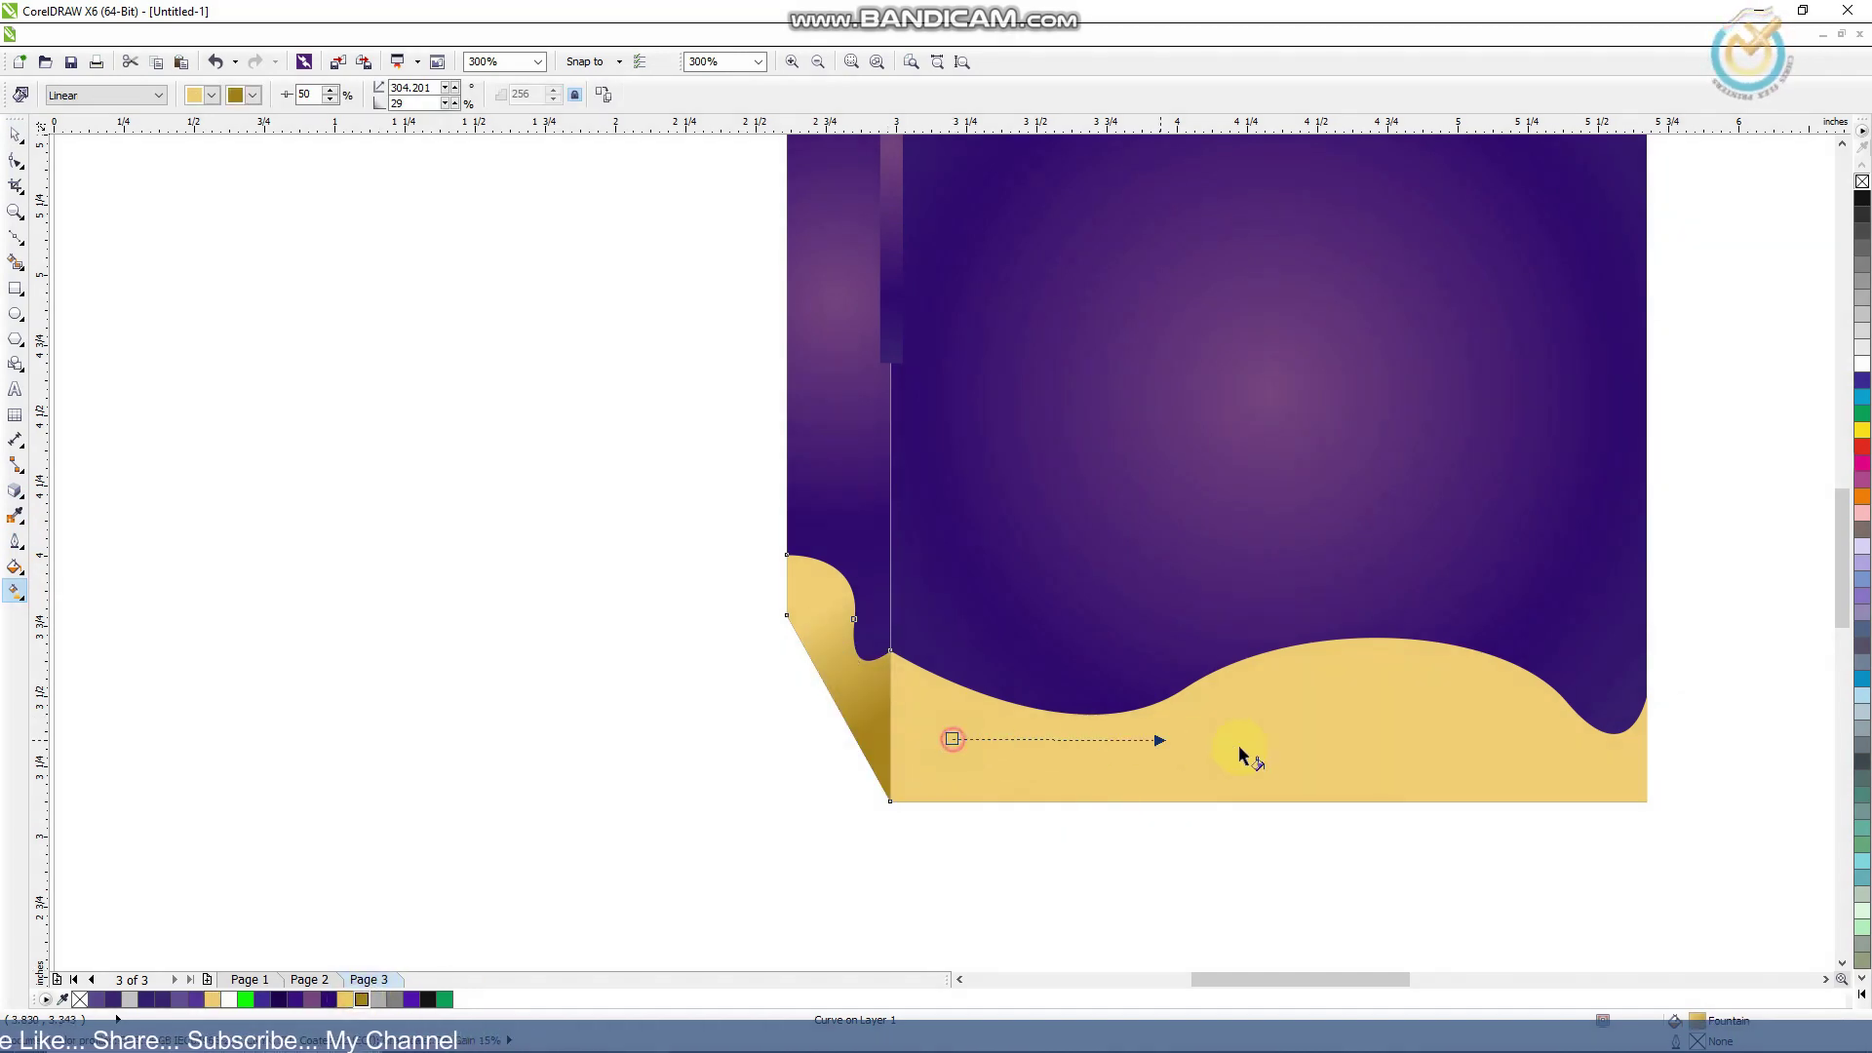
Apply a linear gradient across the front wave shape, from light gold at its outer end to dark gold at the seam
{"action": "left_click_drag", "start_coordinate": [1537, 753], "coordinate": [1549, 751]}
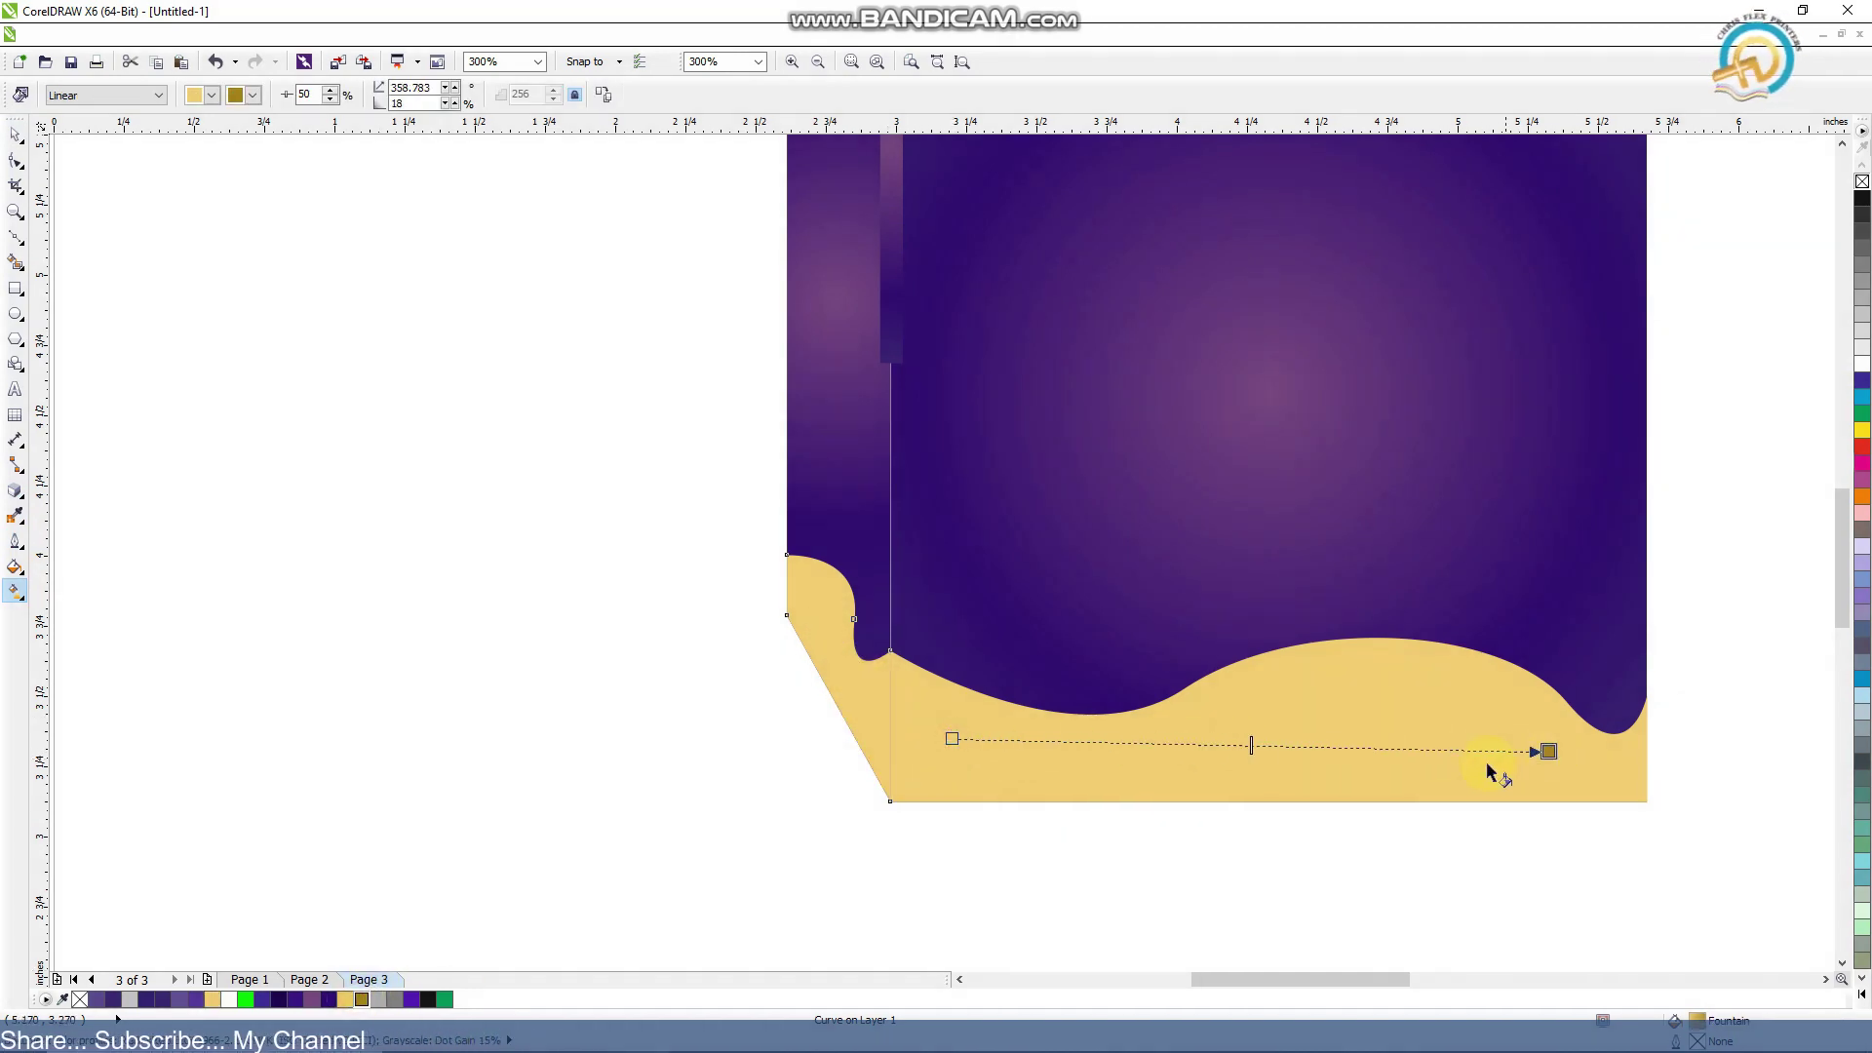
{"action": "left_click", "coordinate": [1307, 770]}
{"action": "left_click_drag", "start_coordinate": [1246, 754], "coordinate": [959, 754]}
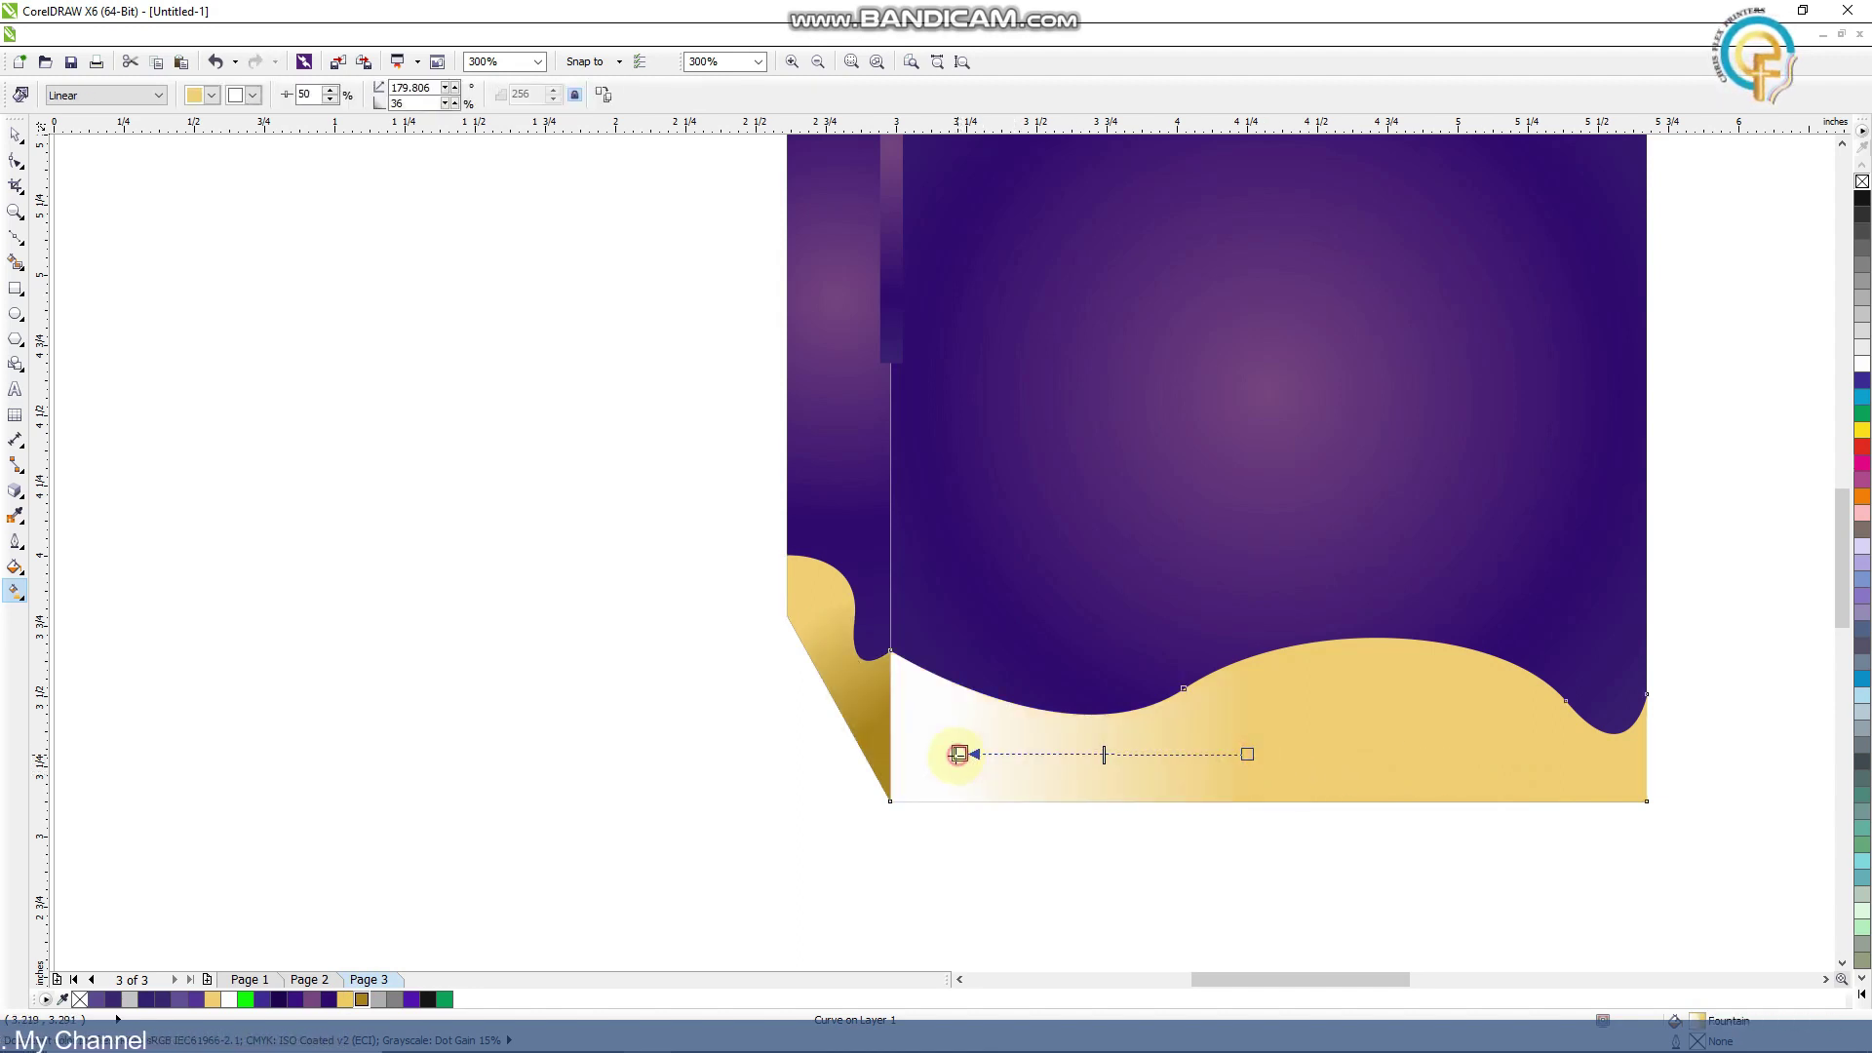
{"action": "left_click", "coordinate": [360, 1000]}
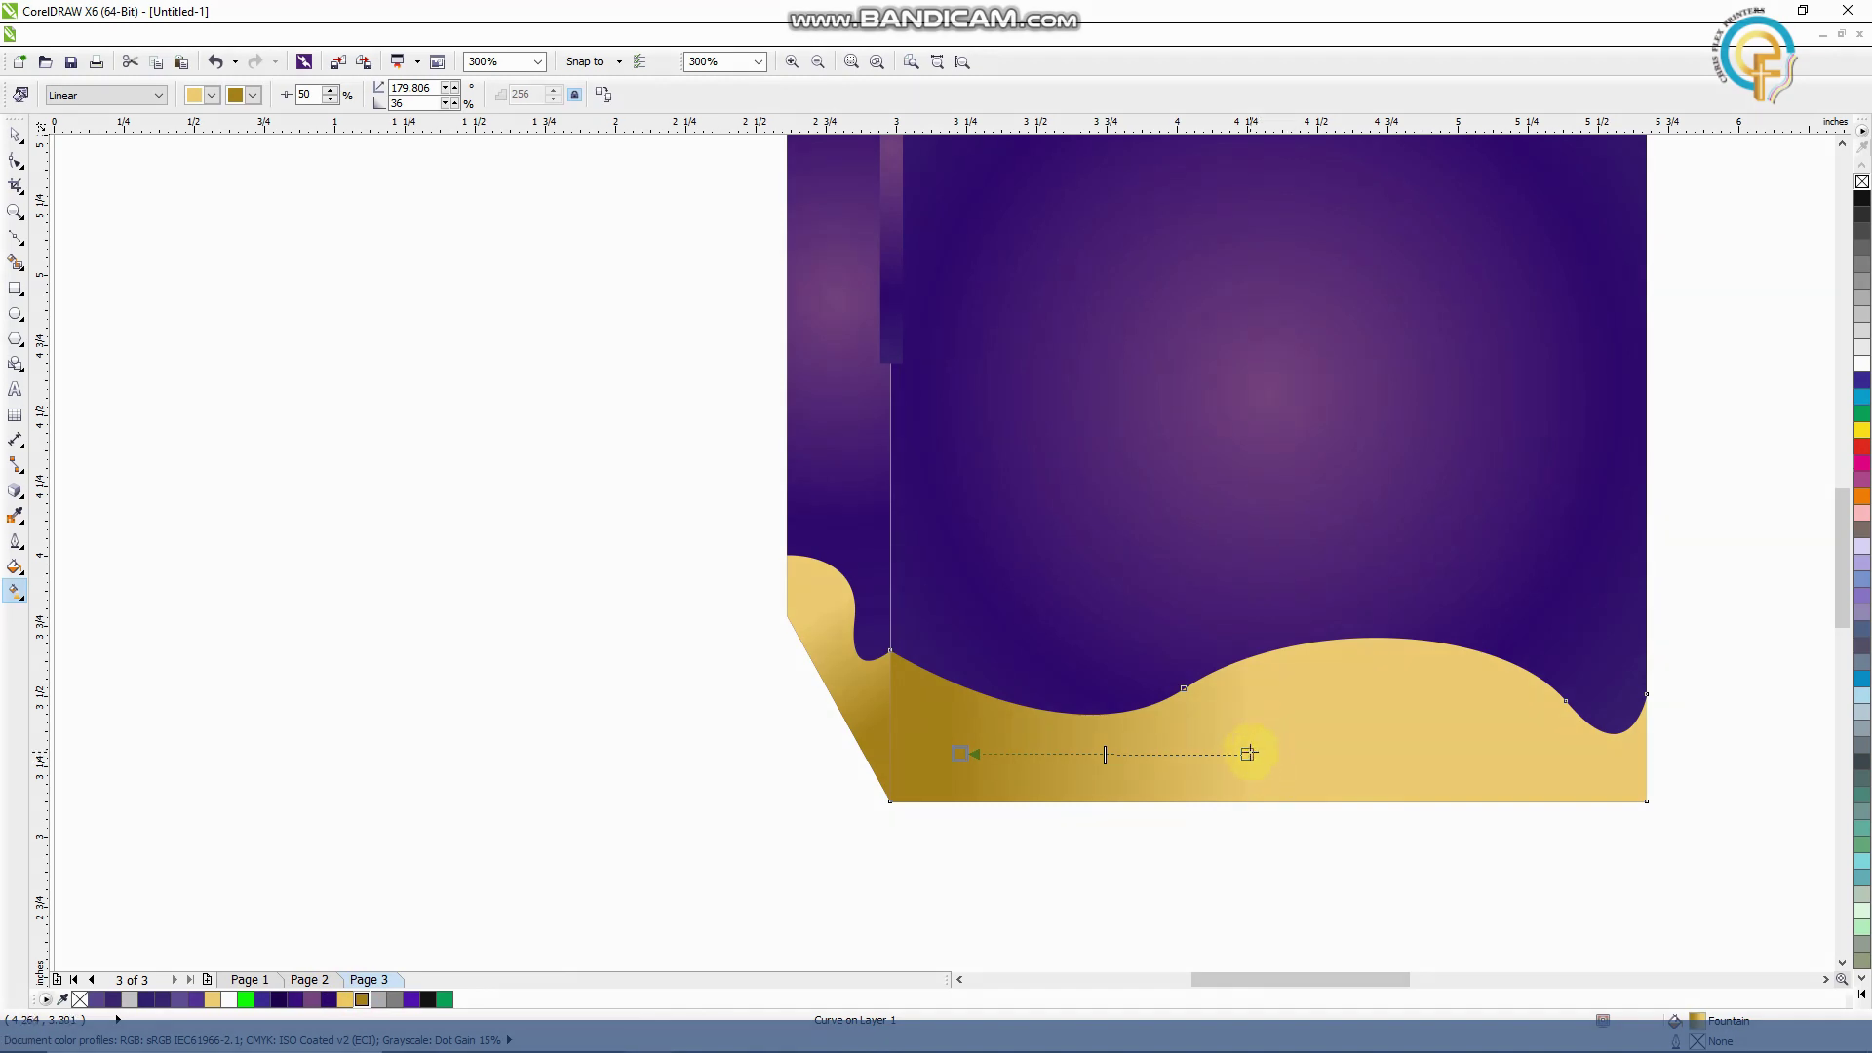
{"action": "left_click", "coordinate": [1576, 754]}
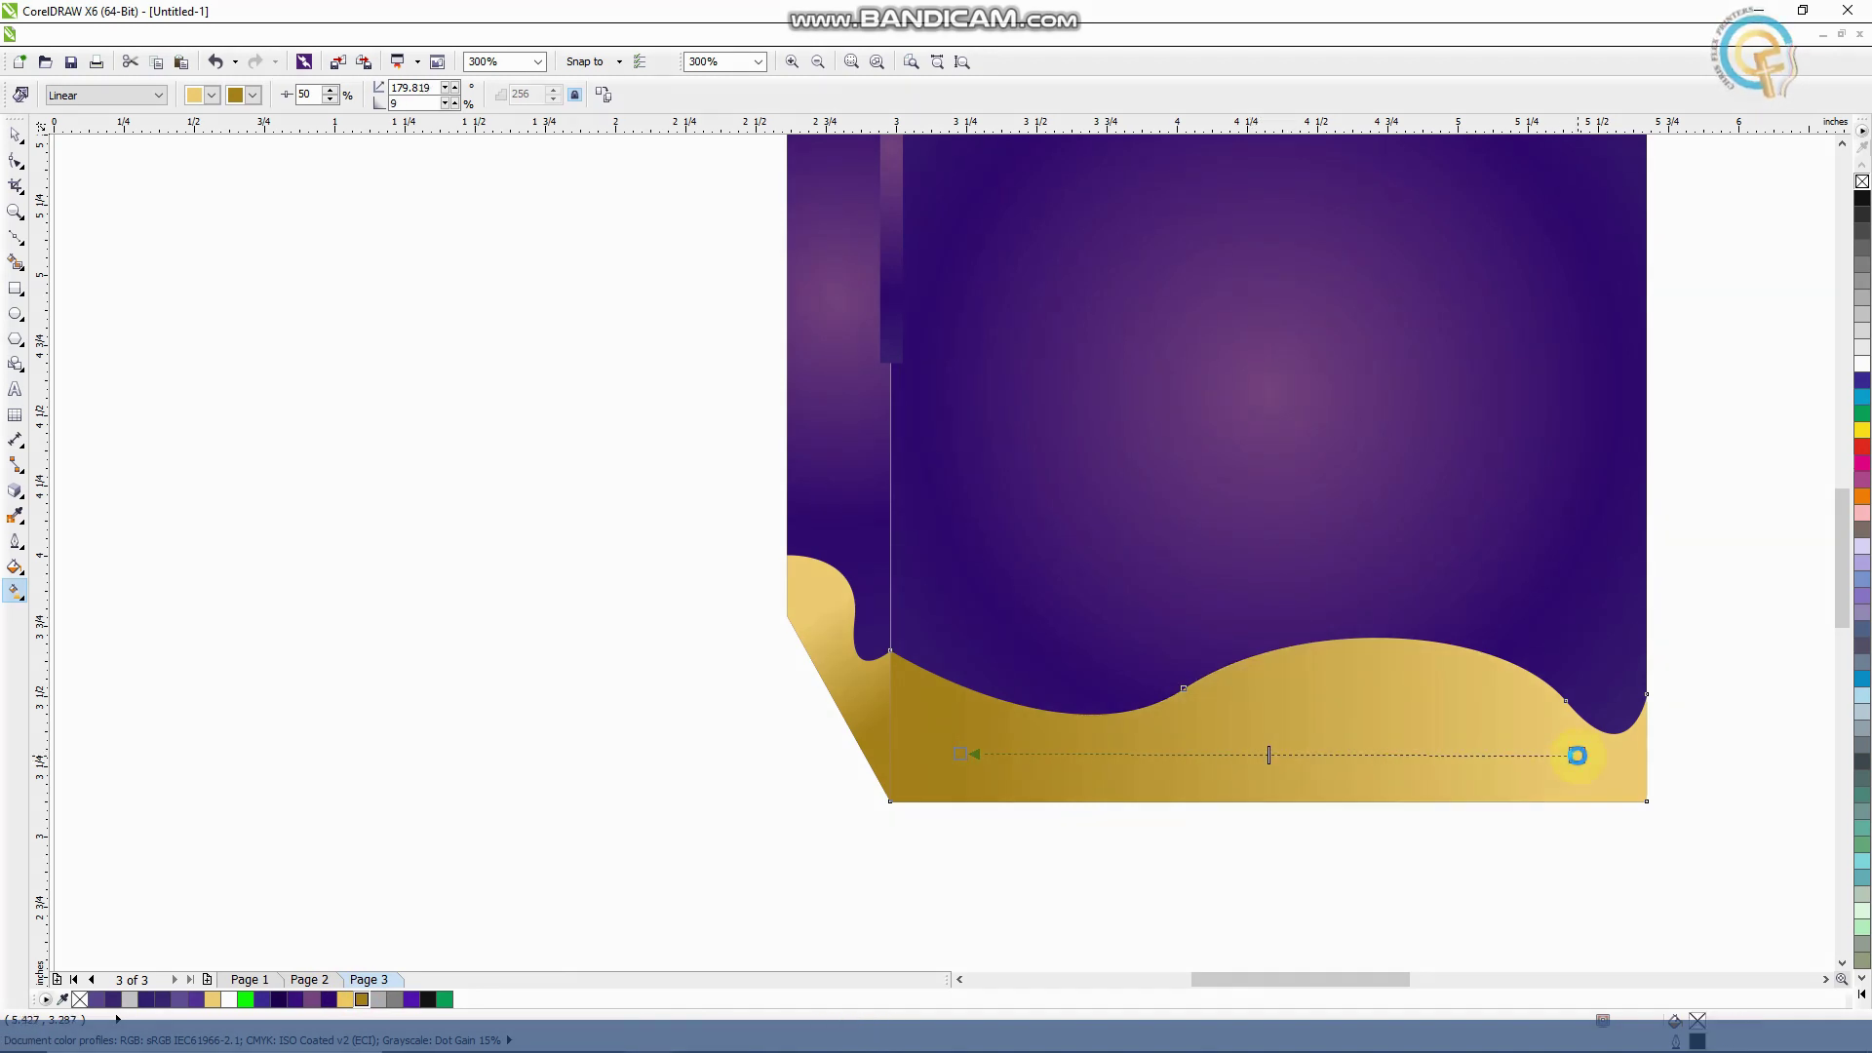
Add a dark gold middle color to the front wave's gradient and make its seam end light gold, stretching the gradient to the outer edge
{"action": "double_click", "coordinate": [1346, 756]}
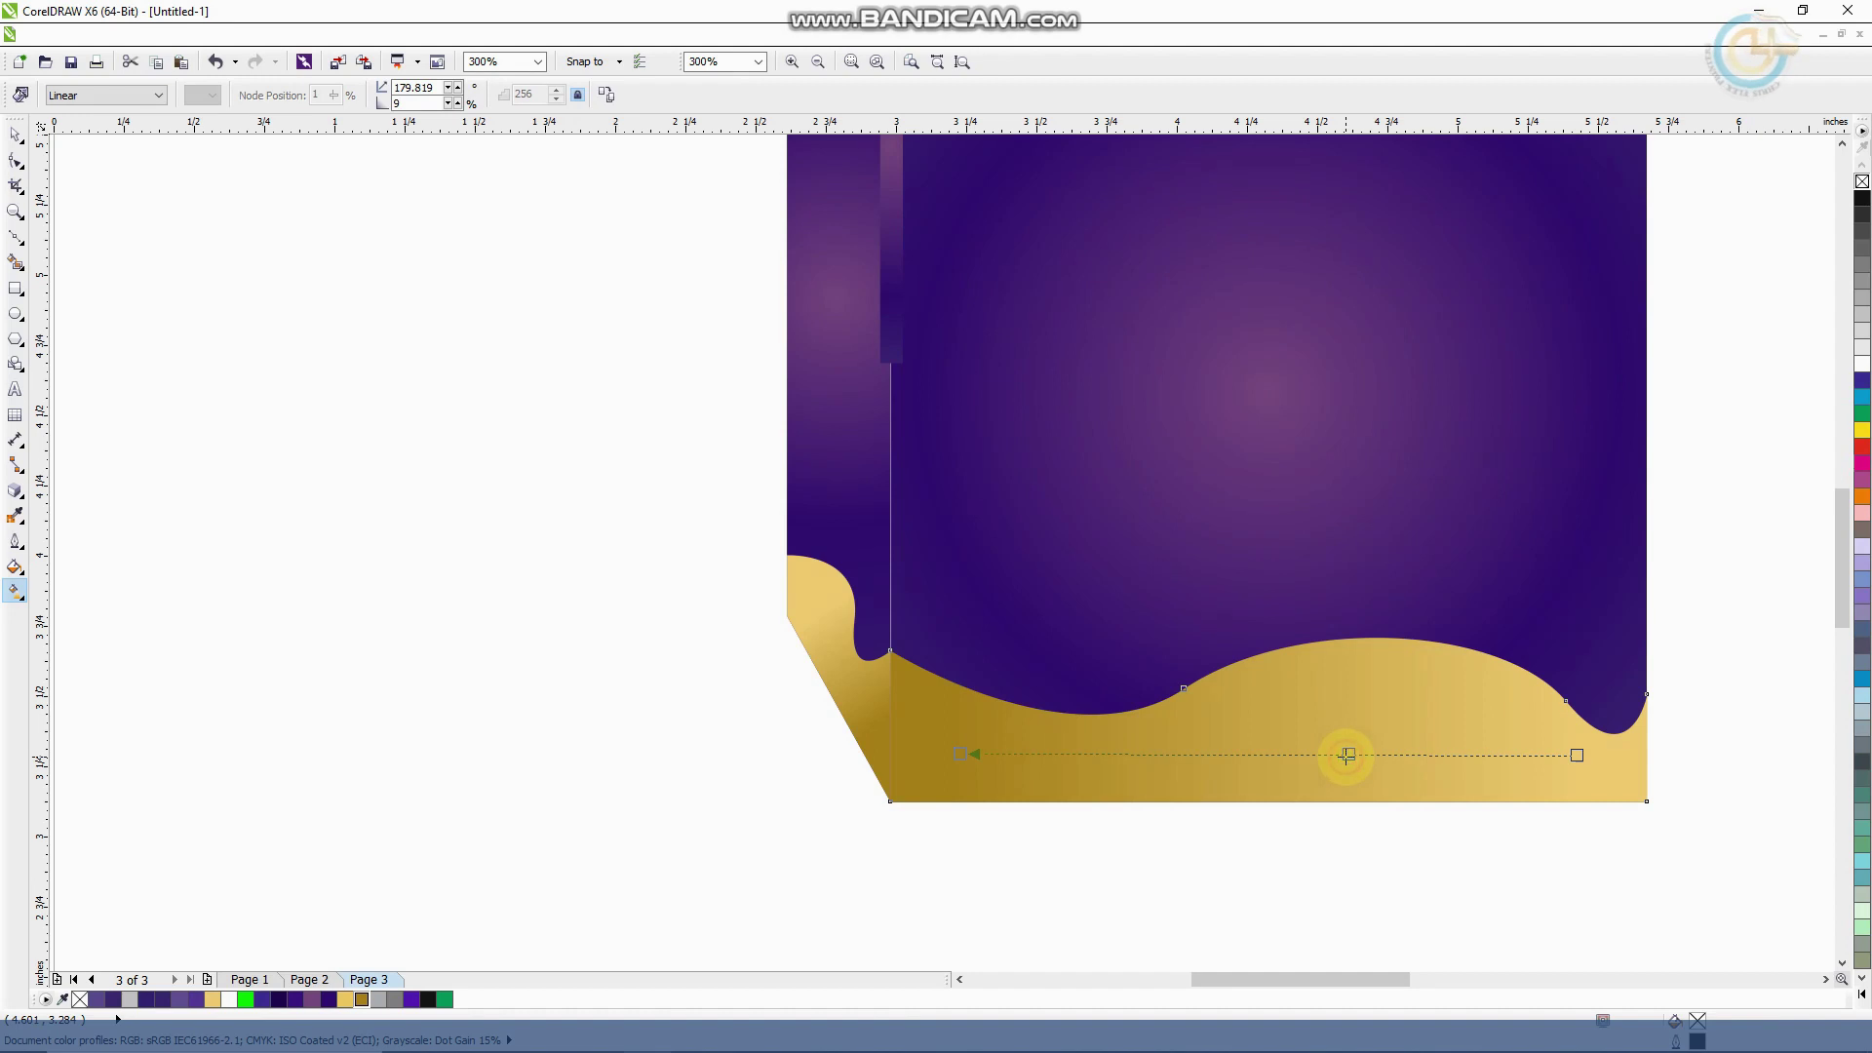
{"action": "left_click", "coordinate": [362, 998]}
{"action": "left_click", "coordinate": [976, 754]}
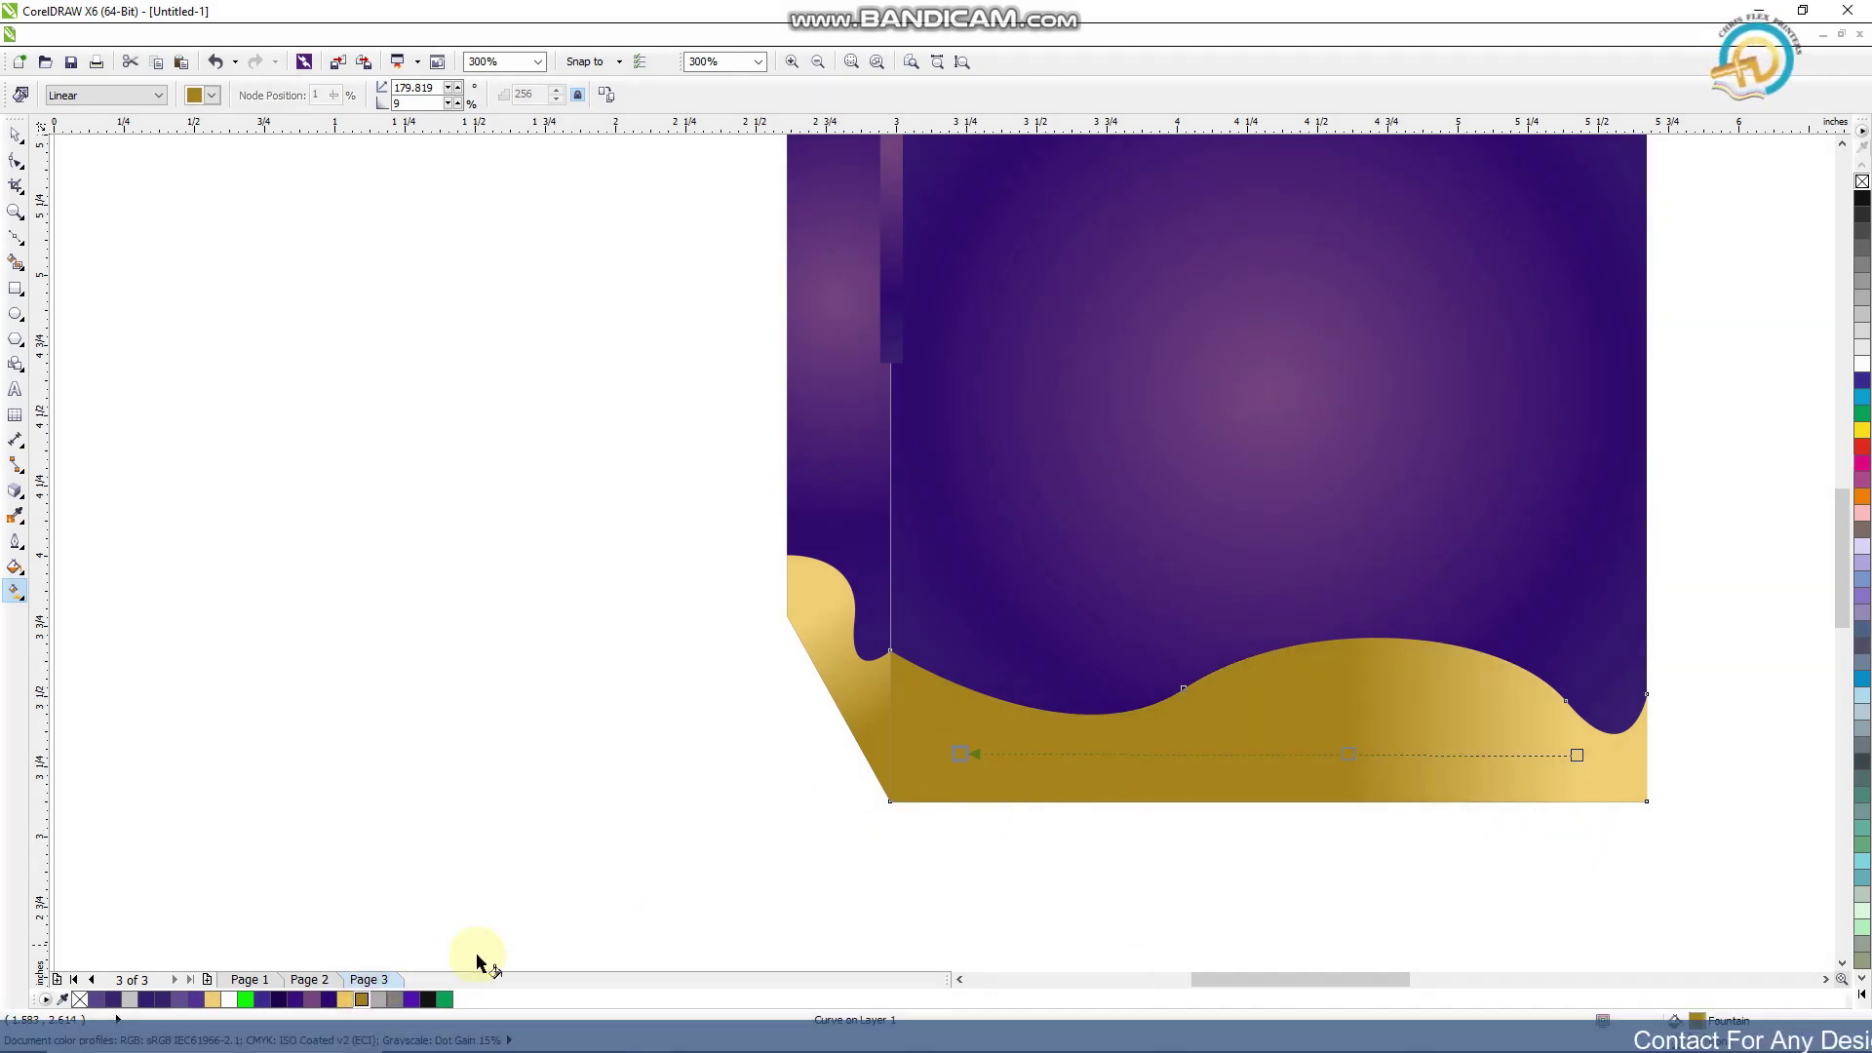
{"action": "left_click", "coordinate": [345, 1000]}
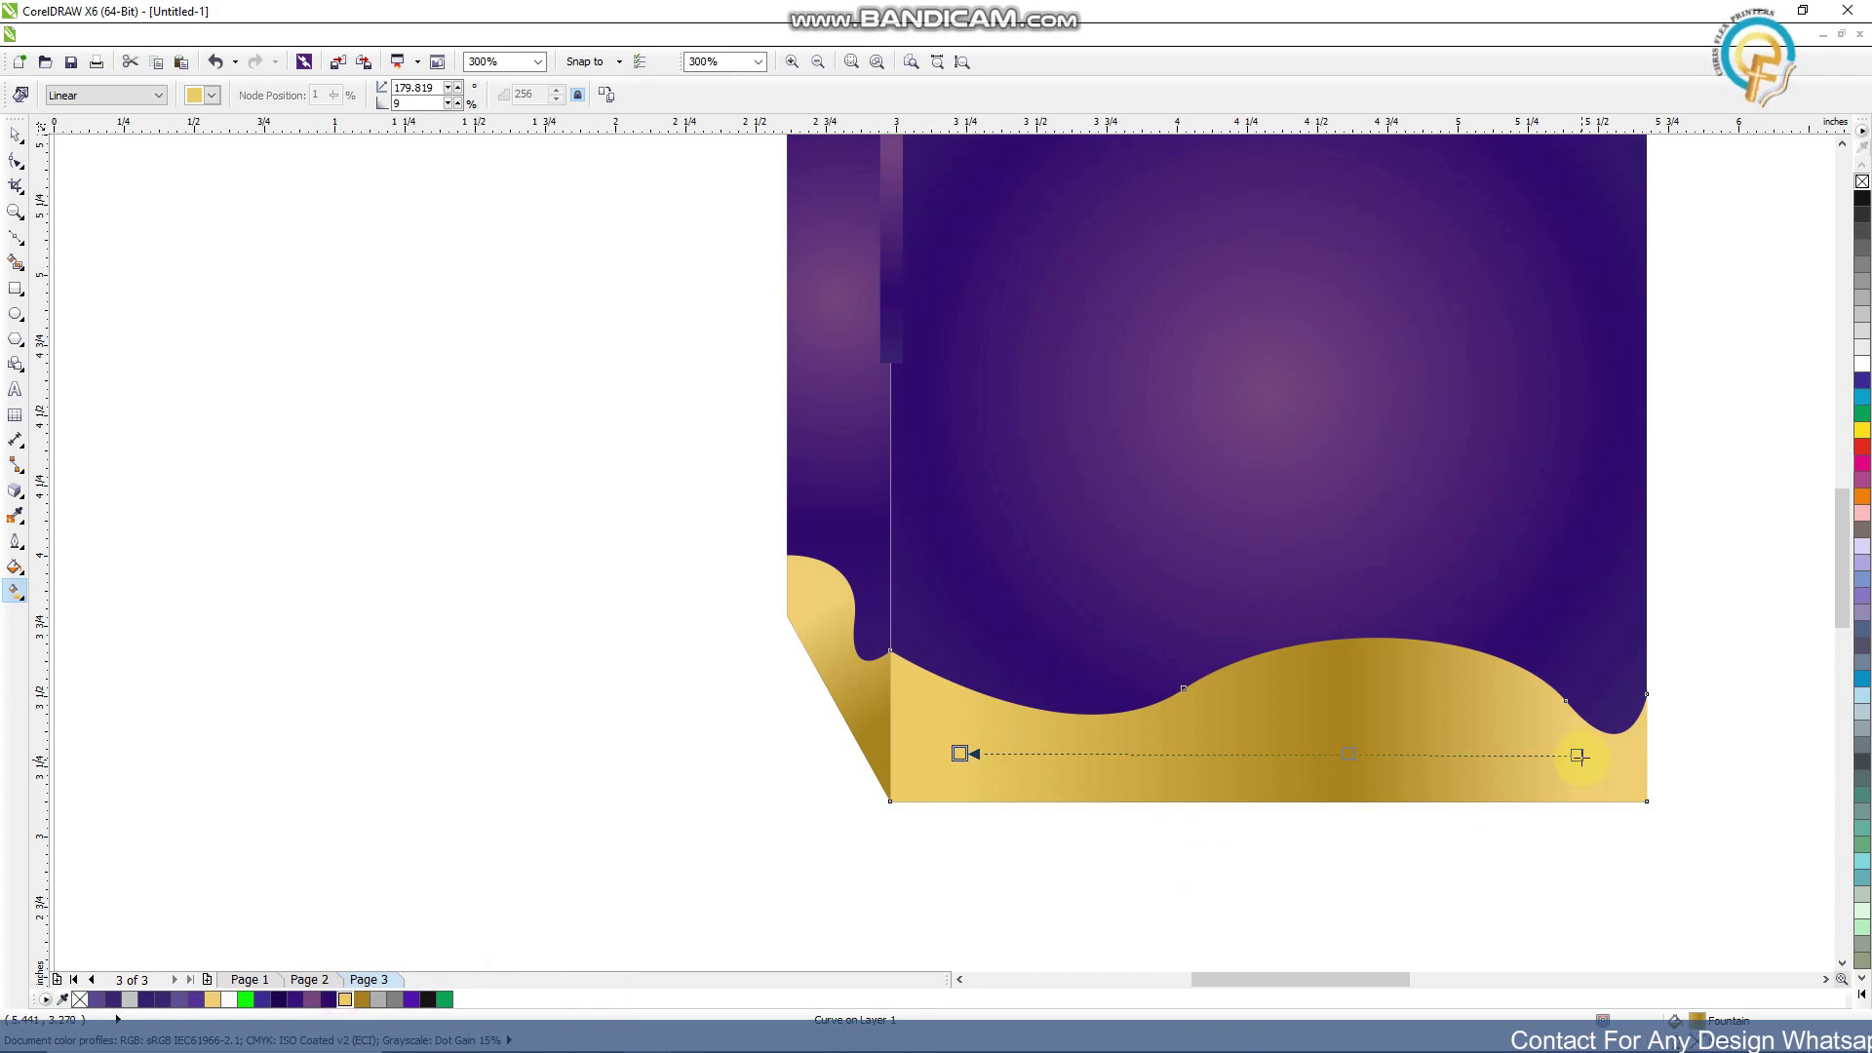
{"action": "left_click_drag", "start_coordinate": [1627, 760], "coordinate": [1627, 761]}
{"action": "left_click", "coordinate": [1354, 759]}
Stretch the narrow seam strip down to the gold wave, making it about 2.848 inches tall
{"action": "scroll", "coordinate": [961, 752], "scroll_direction": "down", "scroll_amount": 2}
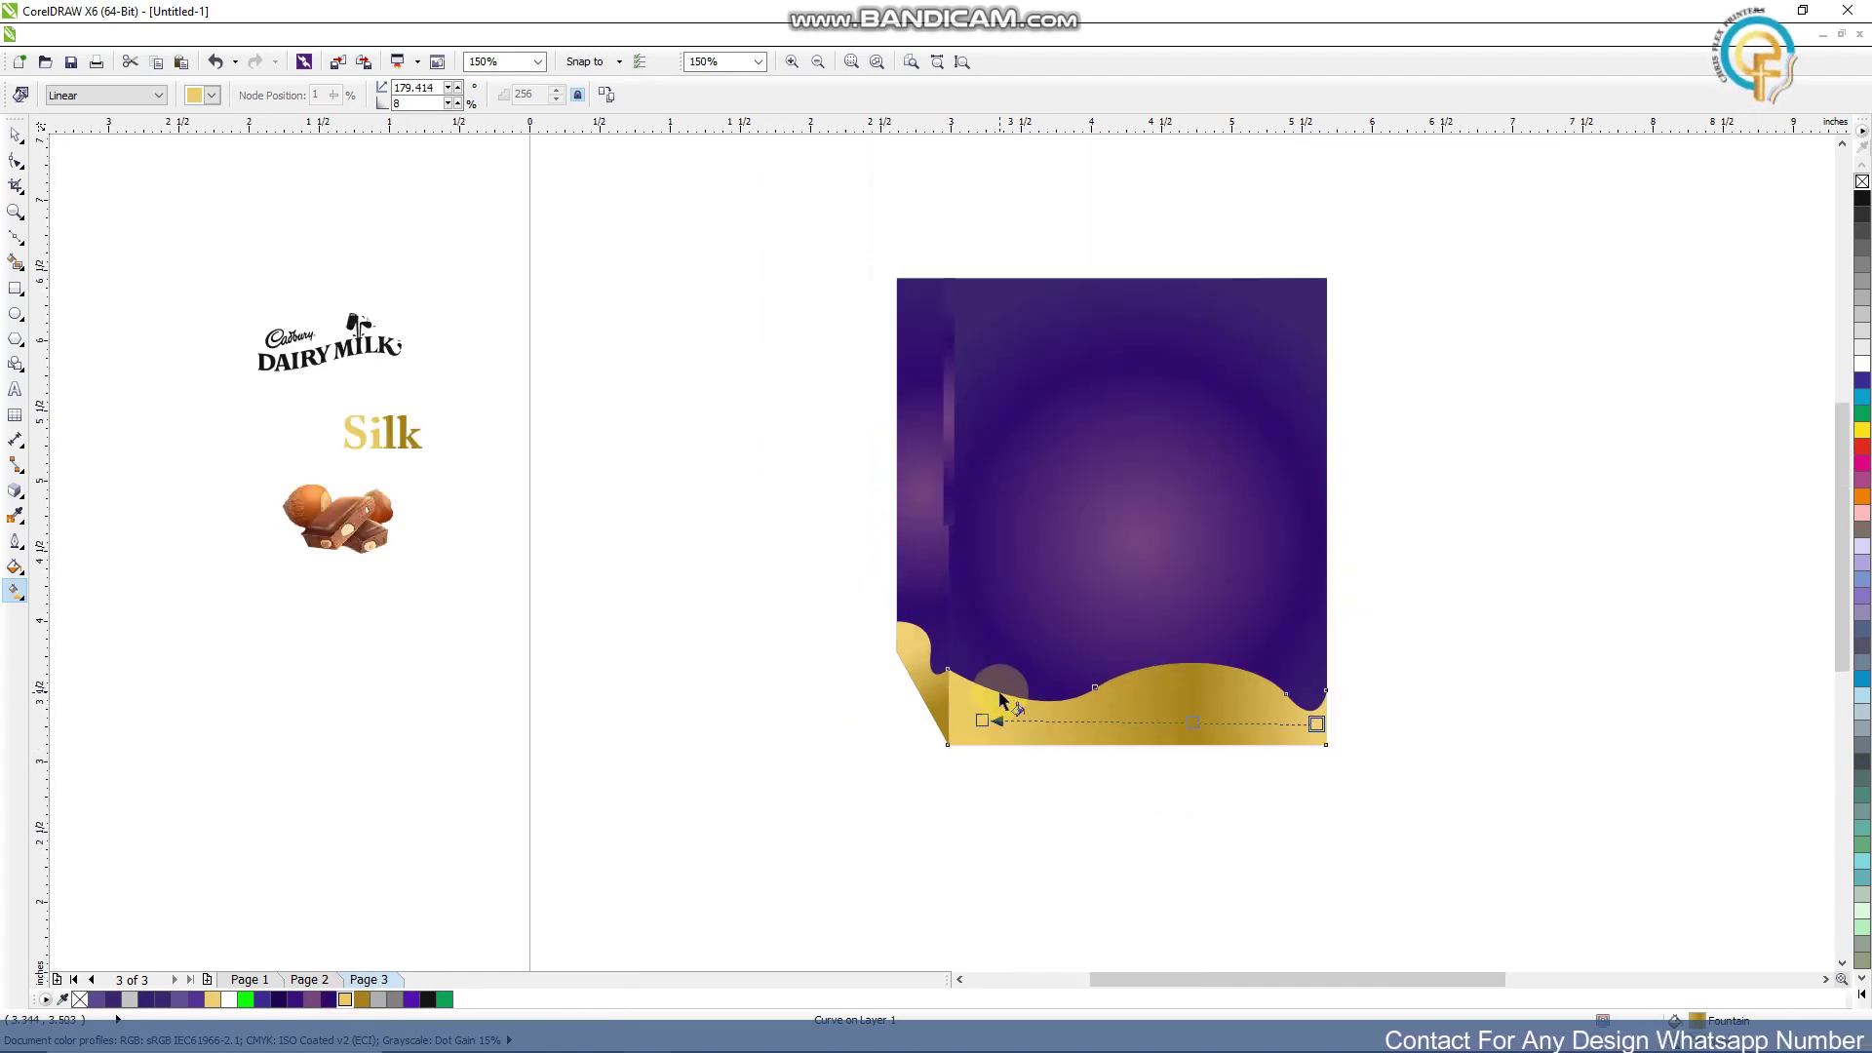
{"action": "left_click", "coordinate": [10, 135]}
{"action": "left_click", "coordinate": [585, 268]}
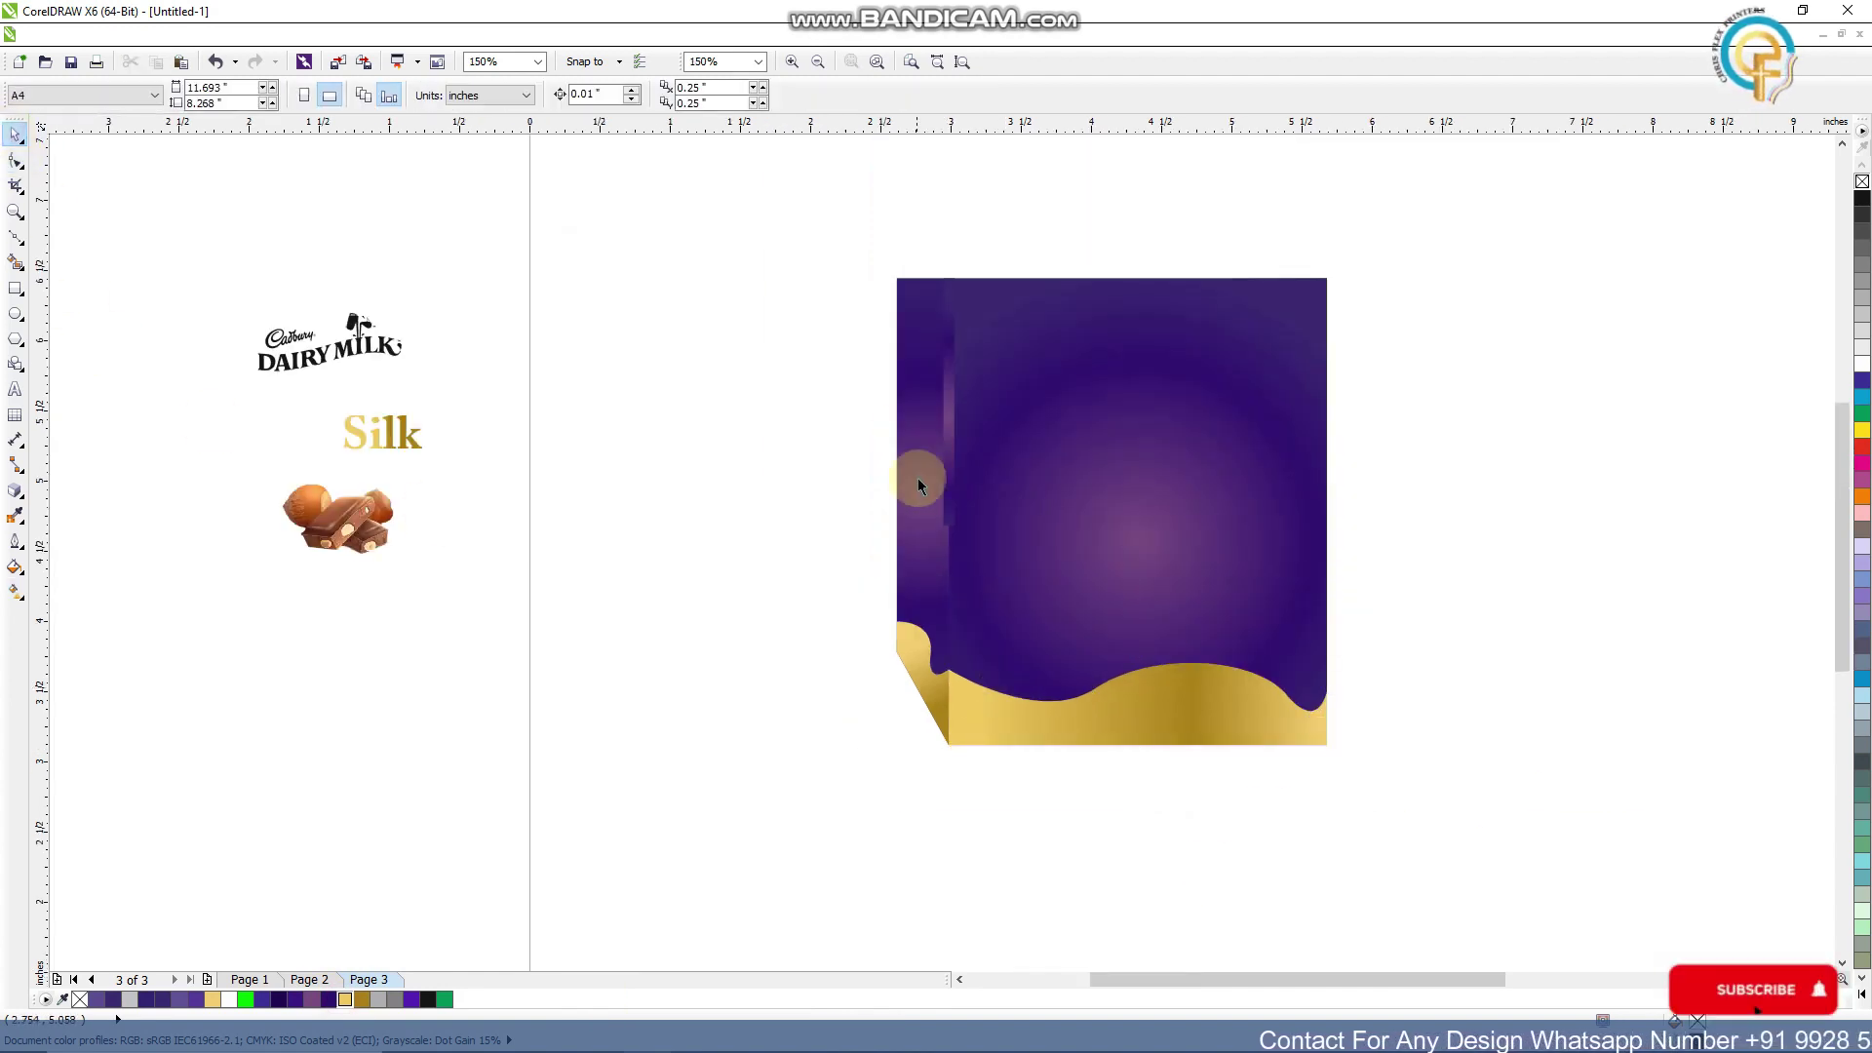
{"action": "left_click", "coordinate": [945, 505]}
{"action": "scroll", "coordinate": [961, 564], "scroll_direction": "up", "scroll_amount": 2}
{"action": "left_click_drag", "start_coordinate": [936, 490], "coordinate": [927, 800]}
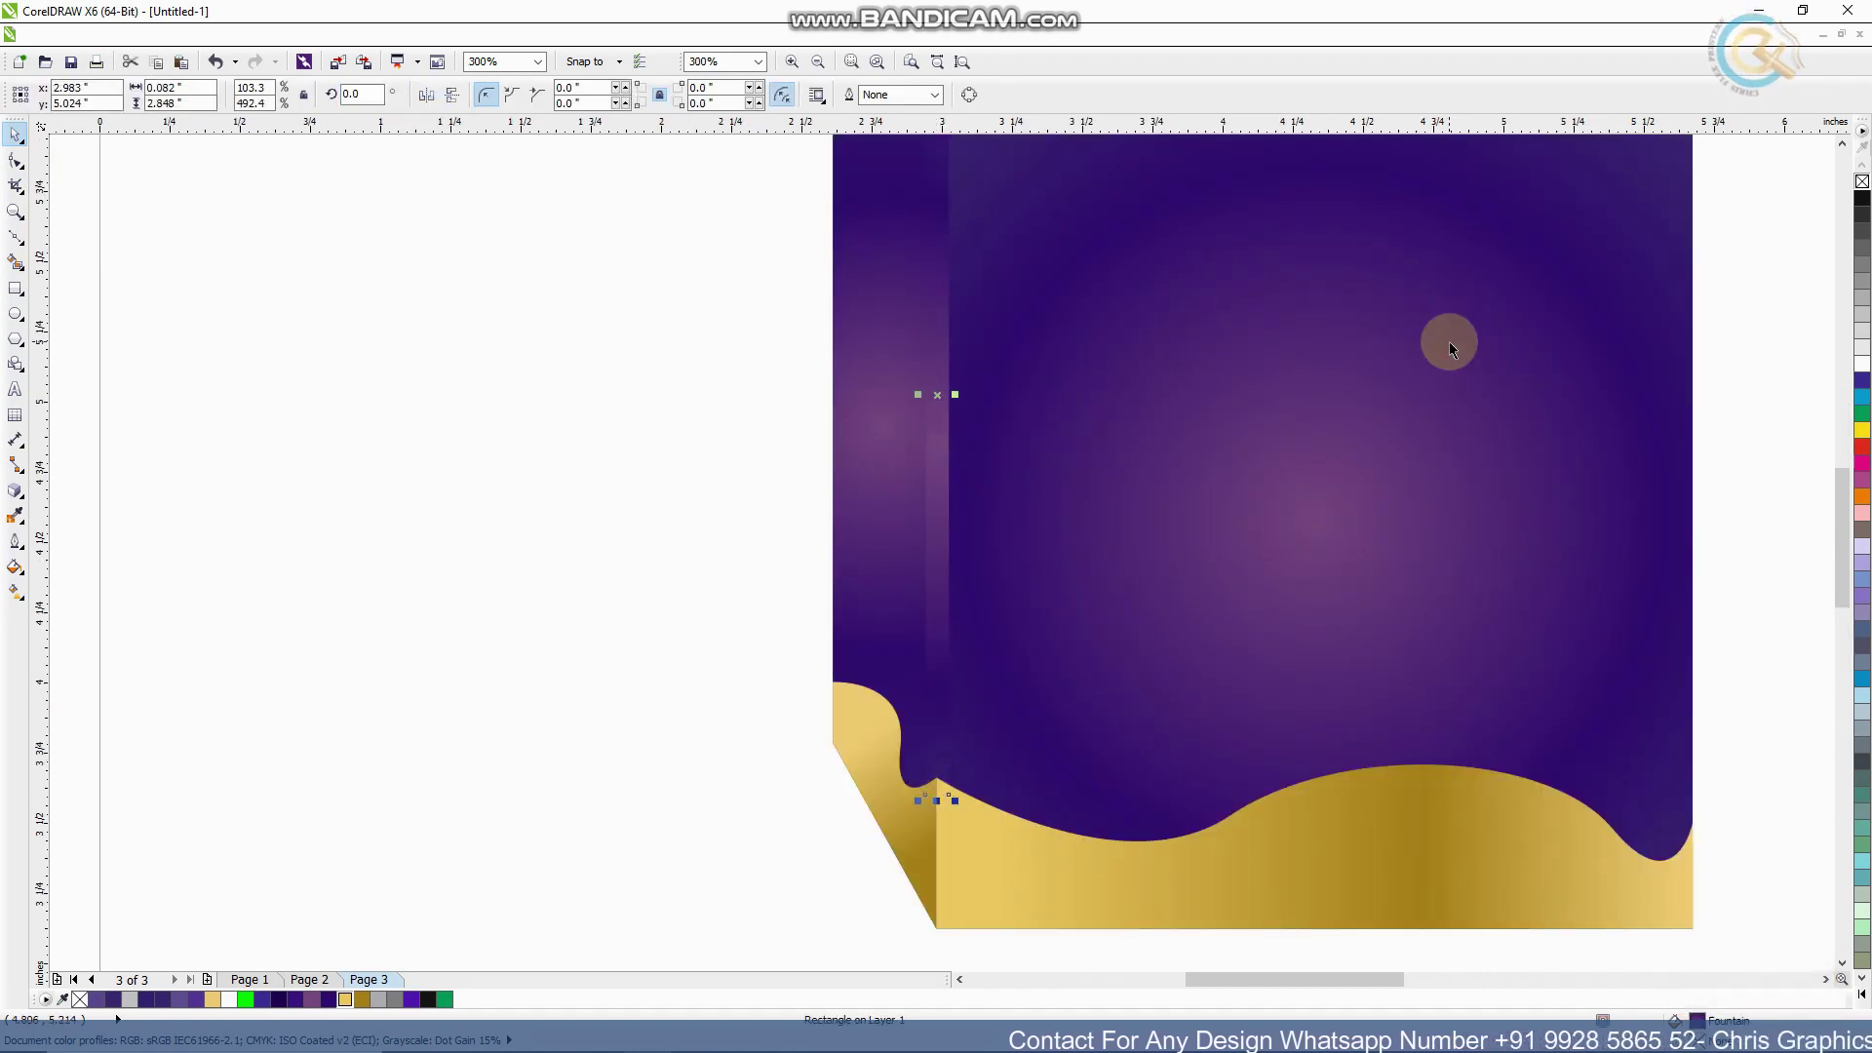
{"action": "scroll", "coordinate": [996, 433], "scroll_direction": "down", "scroll_amount": 2}
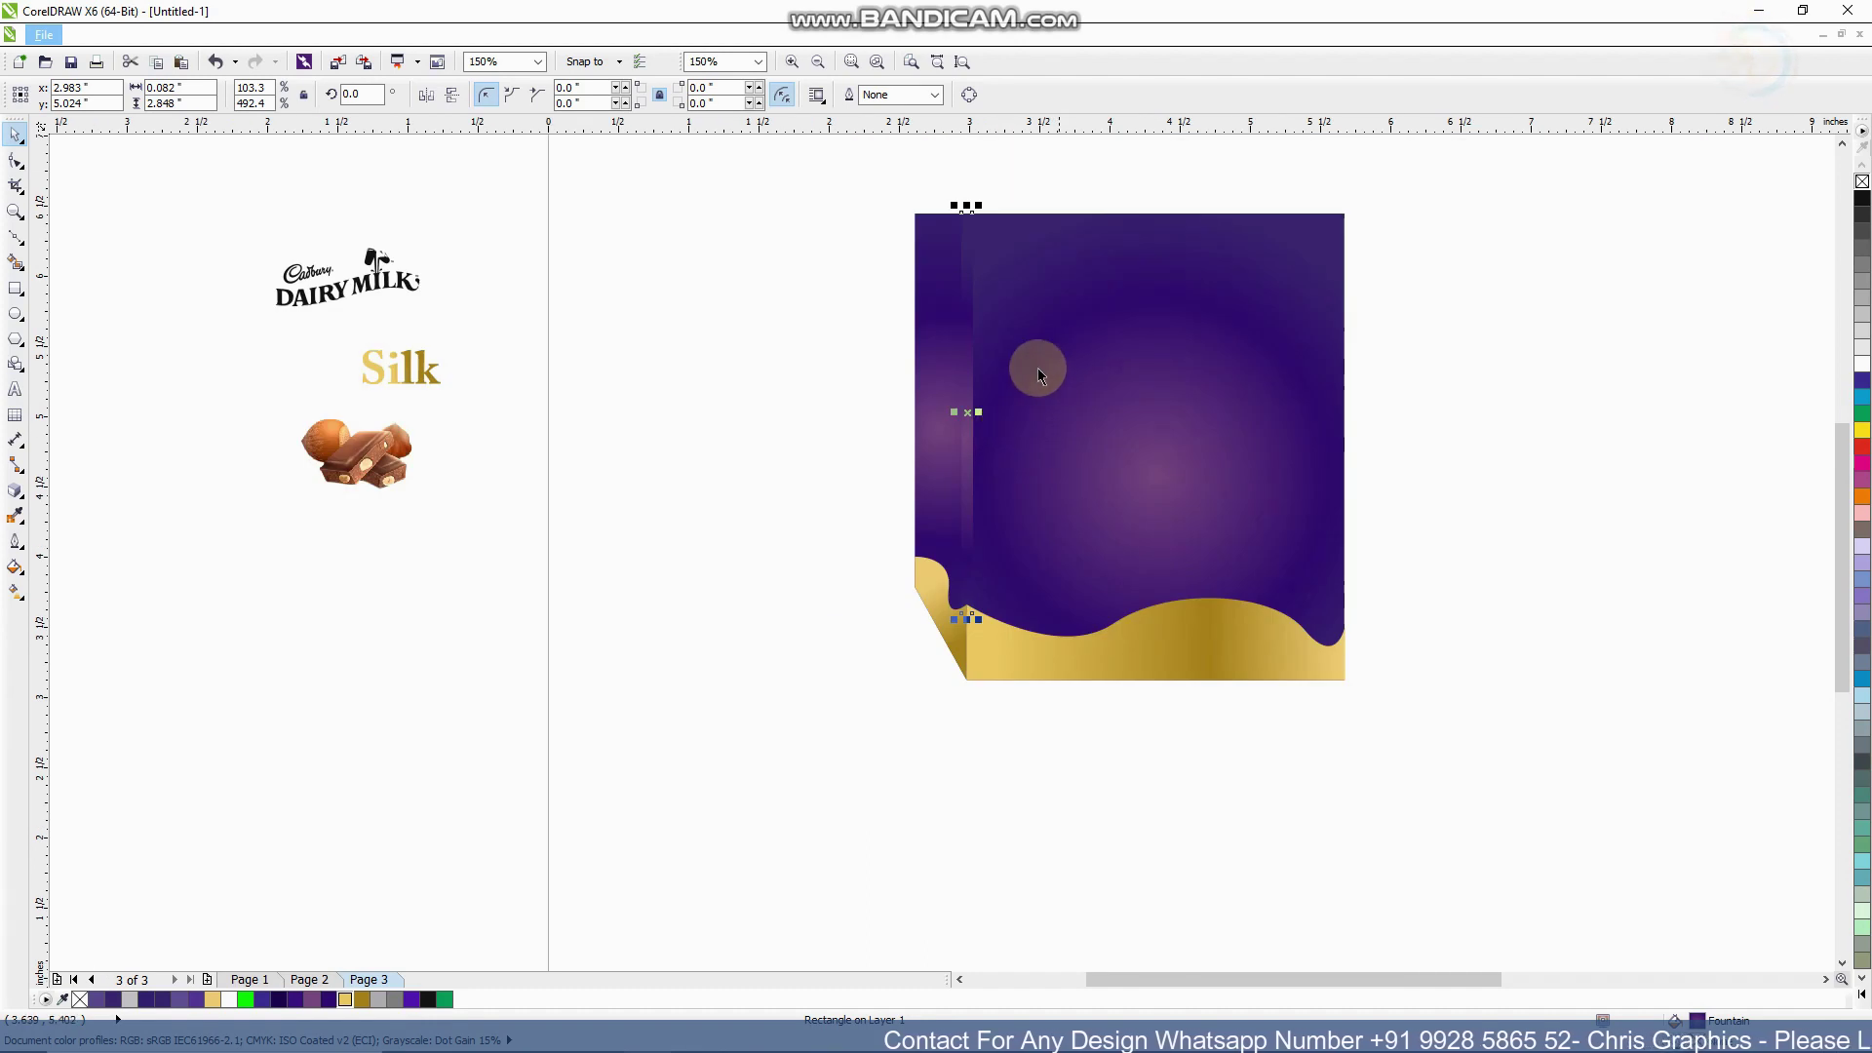
Enlarge the radial fill of the seam strip so that its highlight spreads farther along the strip
{"action": "scroll", "coordinate": [1038, 366], "scroll_direction": "up", "scroll_amount": 2}
{"action": "left_click", "coordinate": [15, 592]}
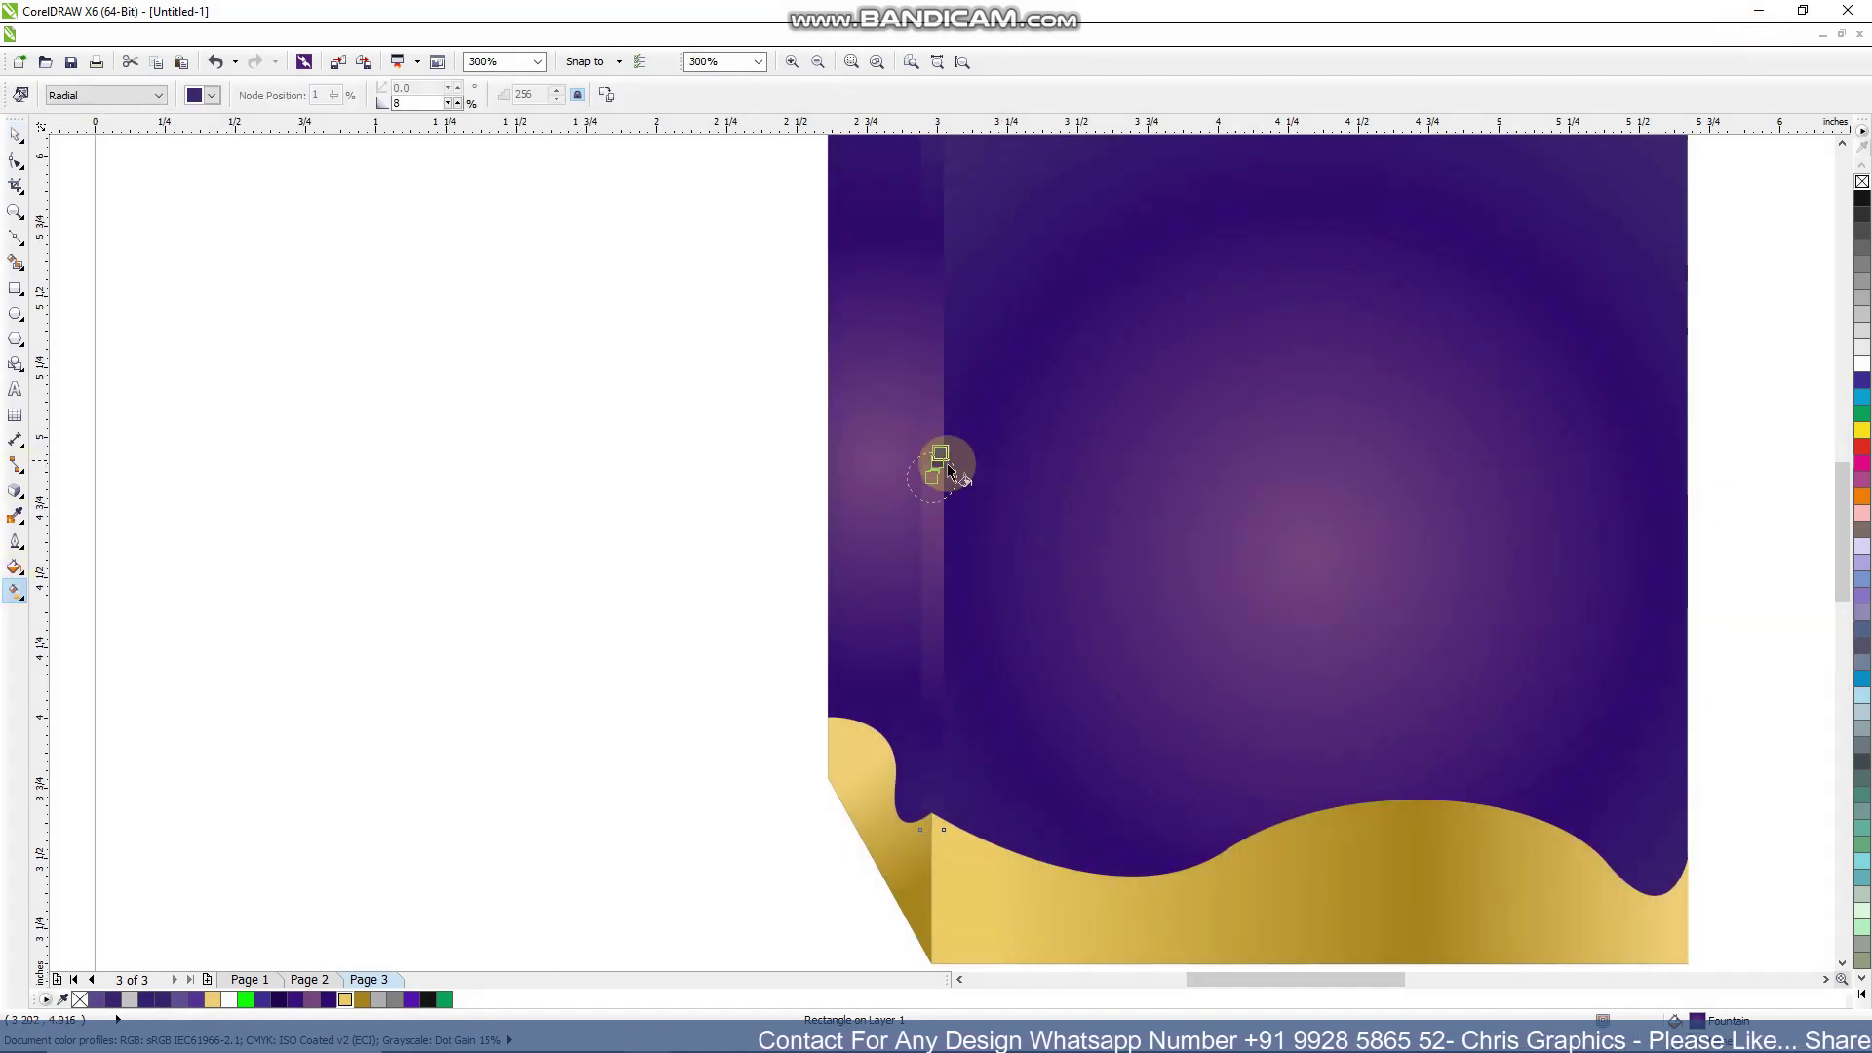
{"action": "left_click_drag", "start_coordinate": [939, 452], "coordinate": [931, 401]}
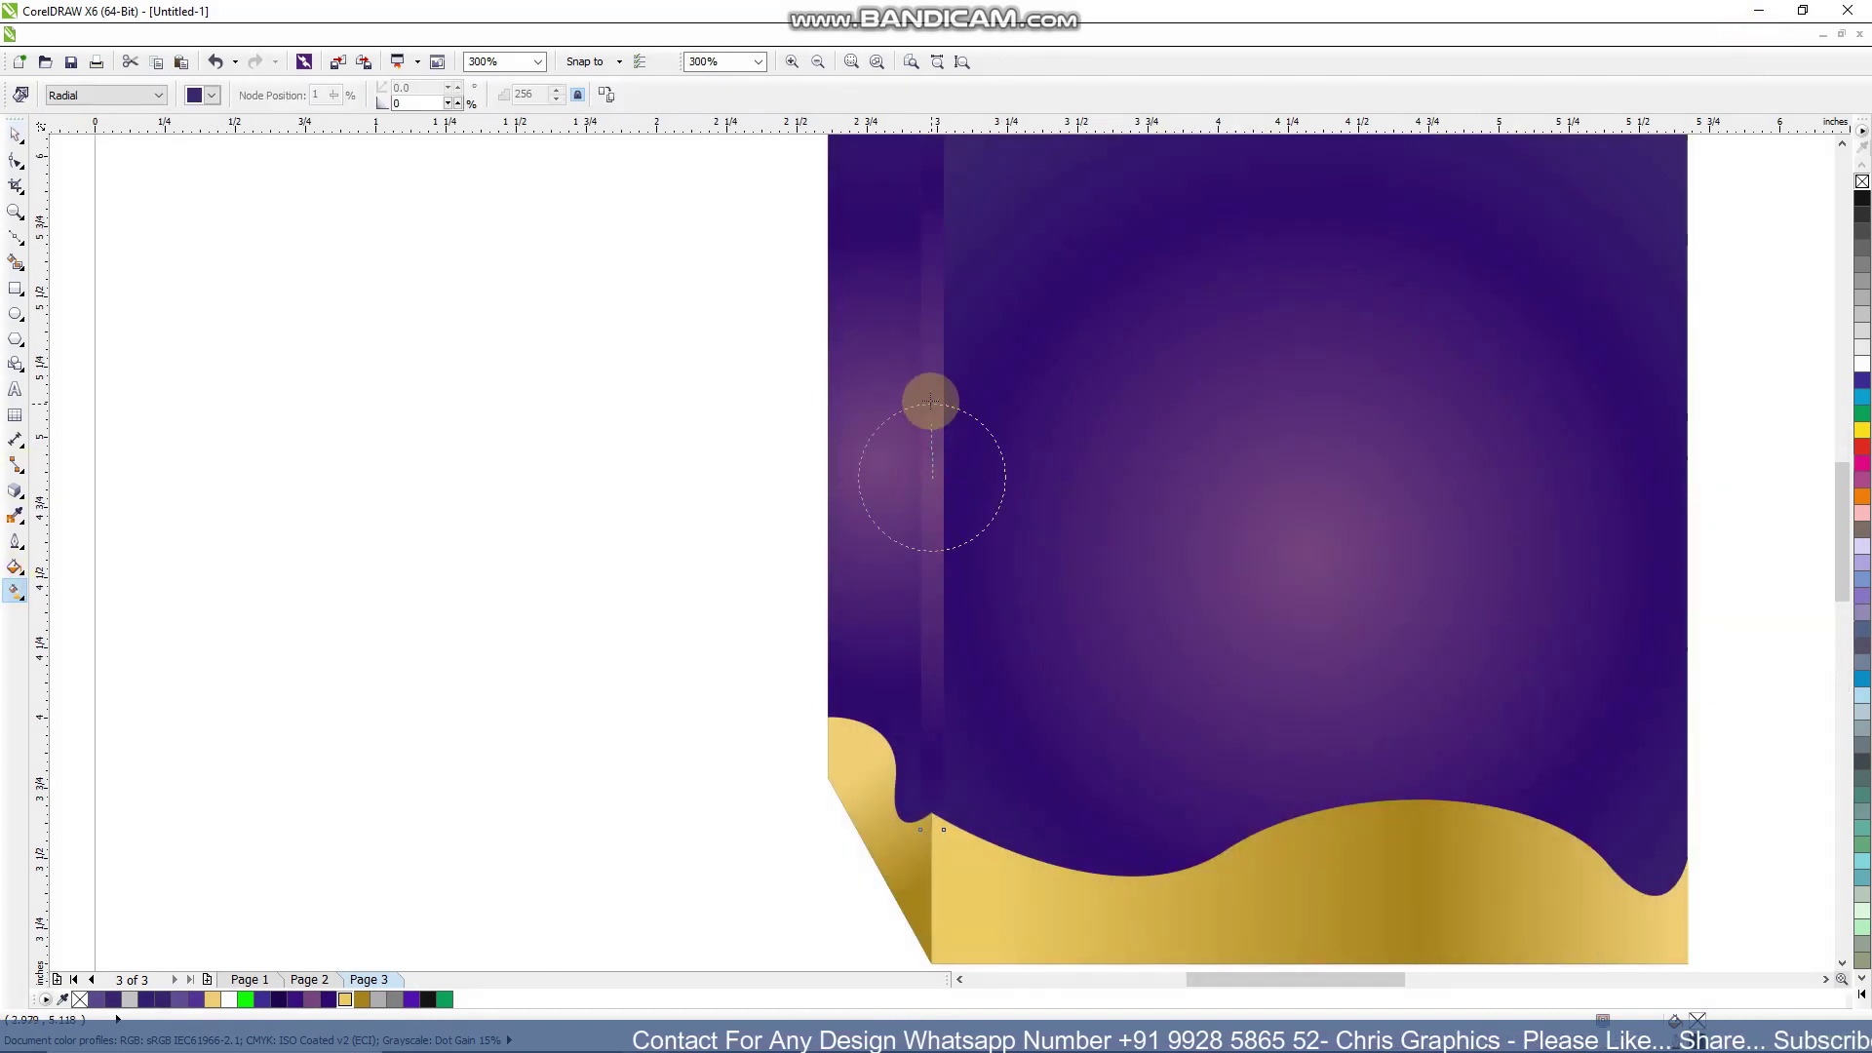
{"action": "scroll", "coordinate": [931, 405], "scroll_direction": "down", "scroll_amount": 2}
{"action": "left_click", "coordinate": [15, 136]}
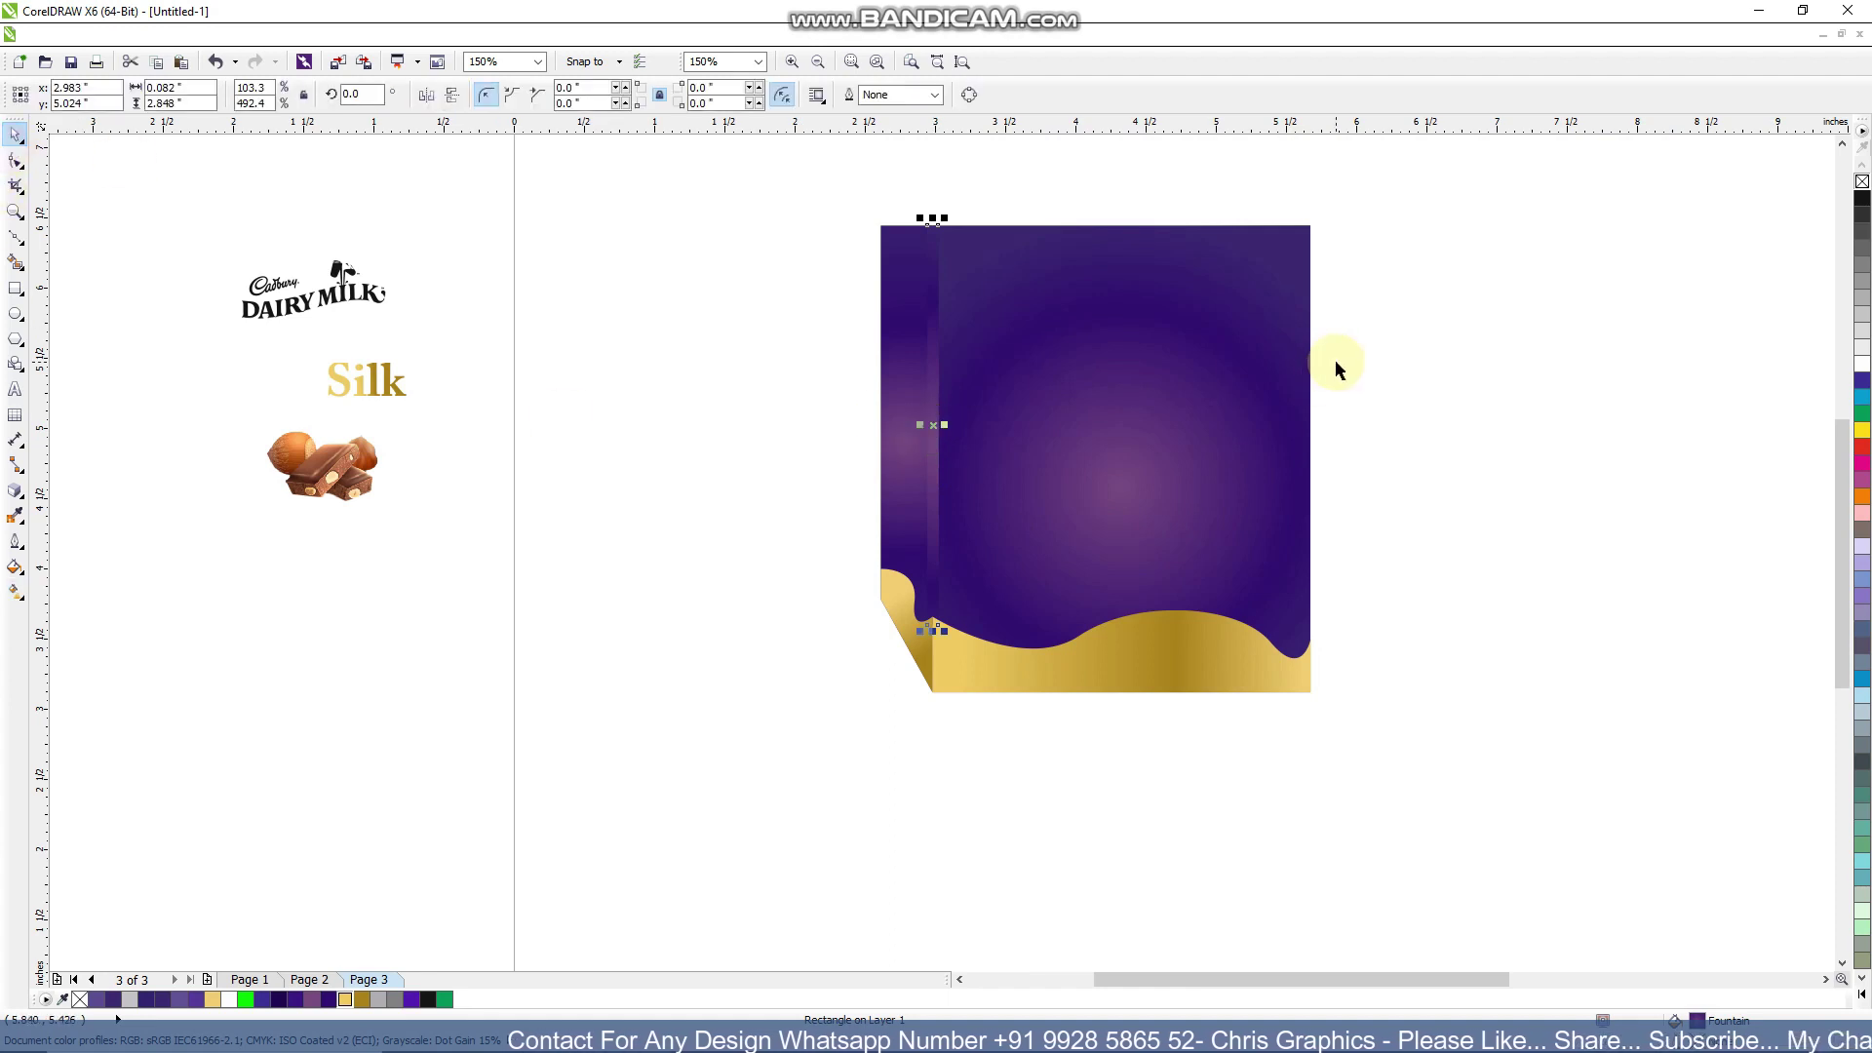
Convert the seam strip to an 800 dpi RGB Color (24-bit) bitmap with anti-aliasing and a transparent background
{"action": "key", "text": "alt+b"}
{"action": "key", "text": "p"}
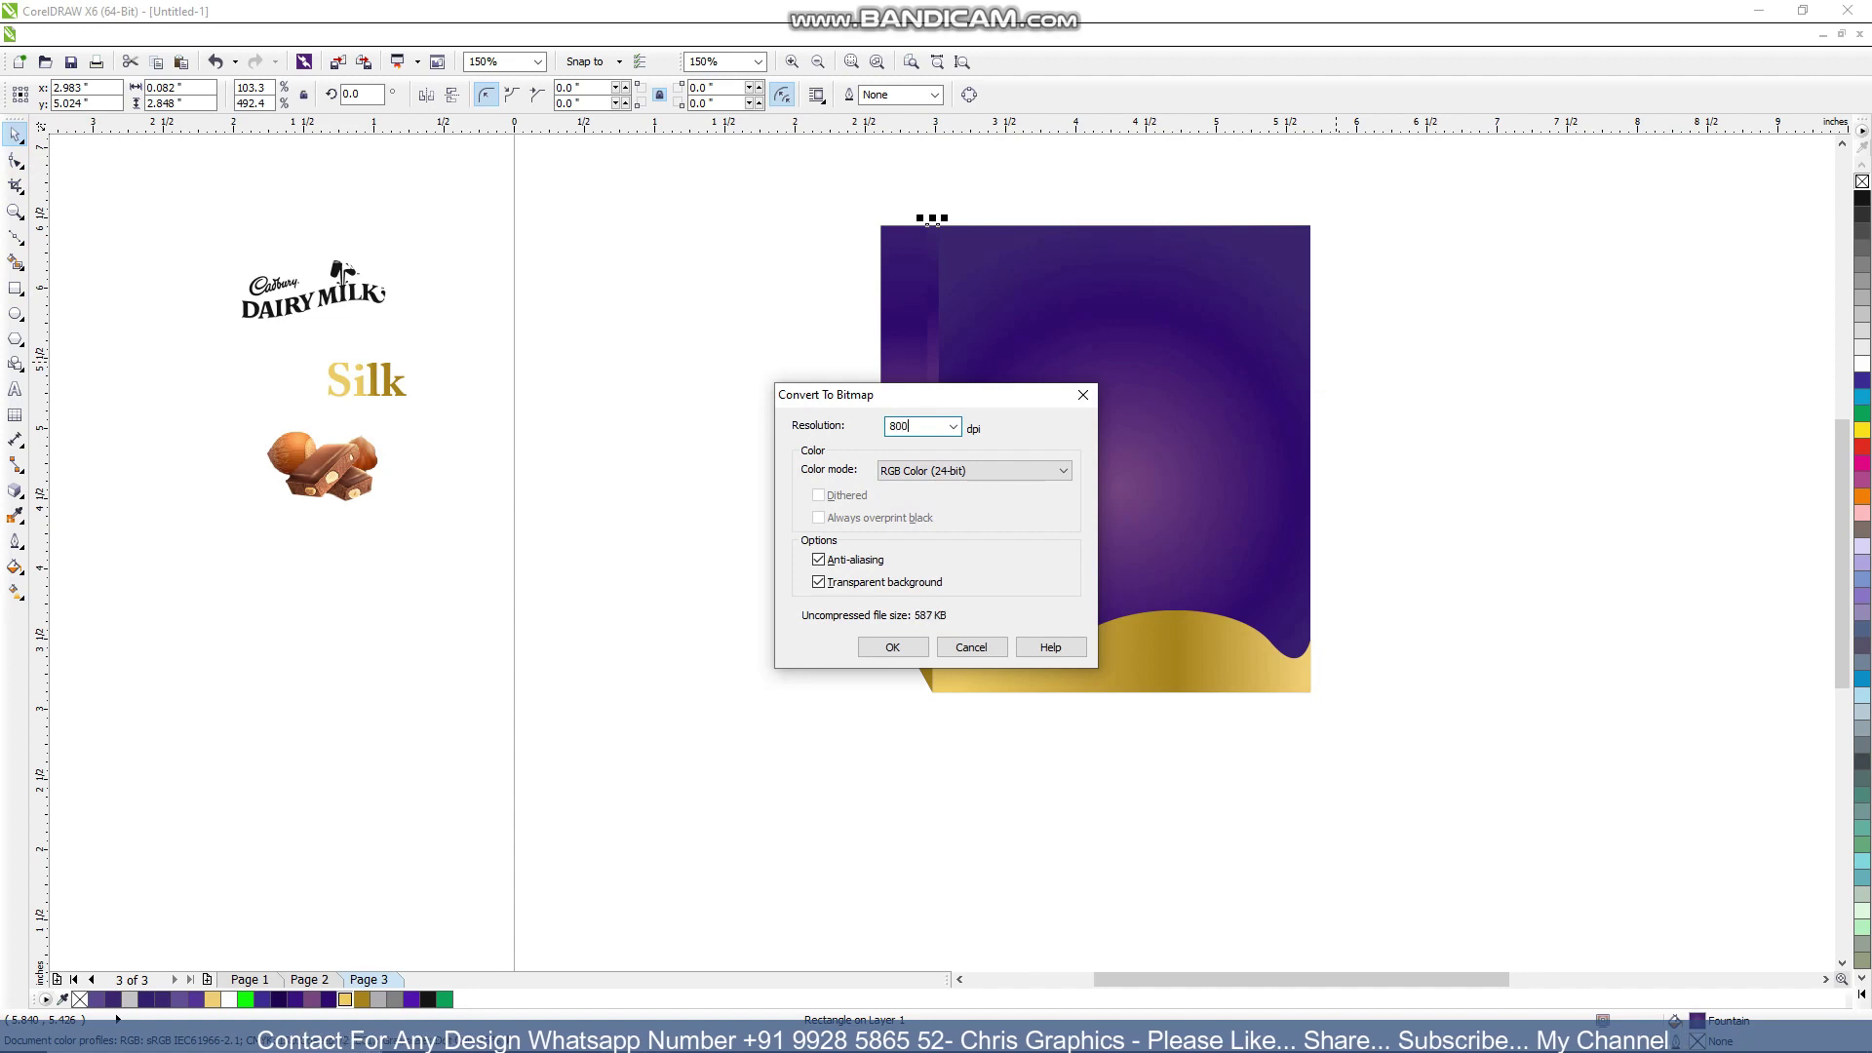
{"action": "key", "text": "Return"}
Apply a slight Gaussian Blur to the seam strip bitmap
{"action": "key", "text": "alt+b"}
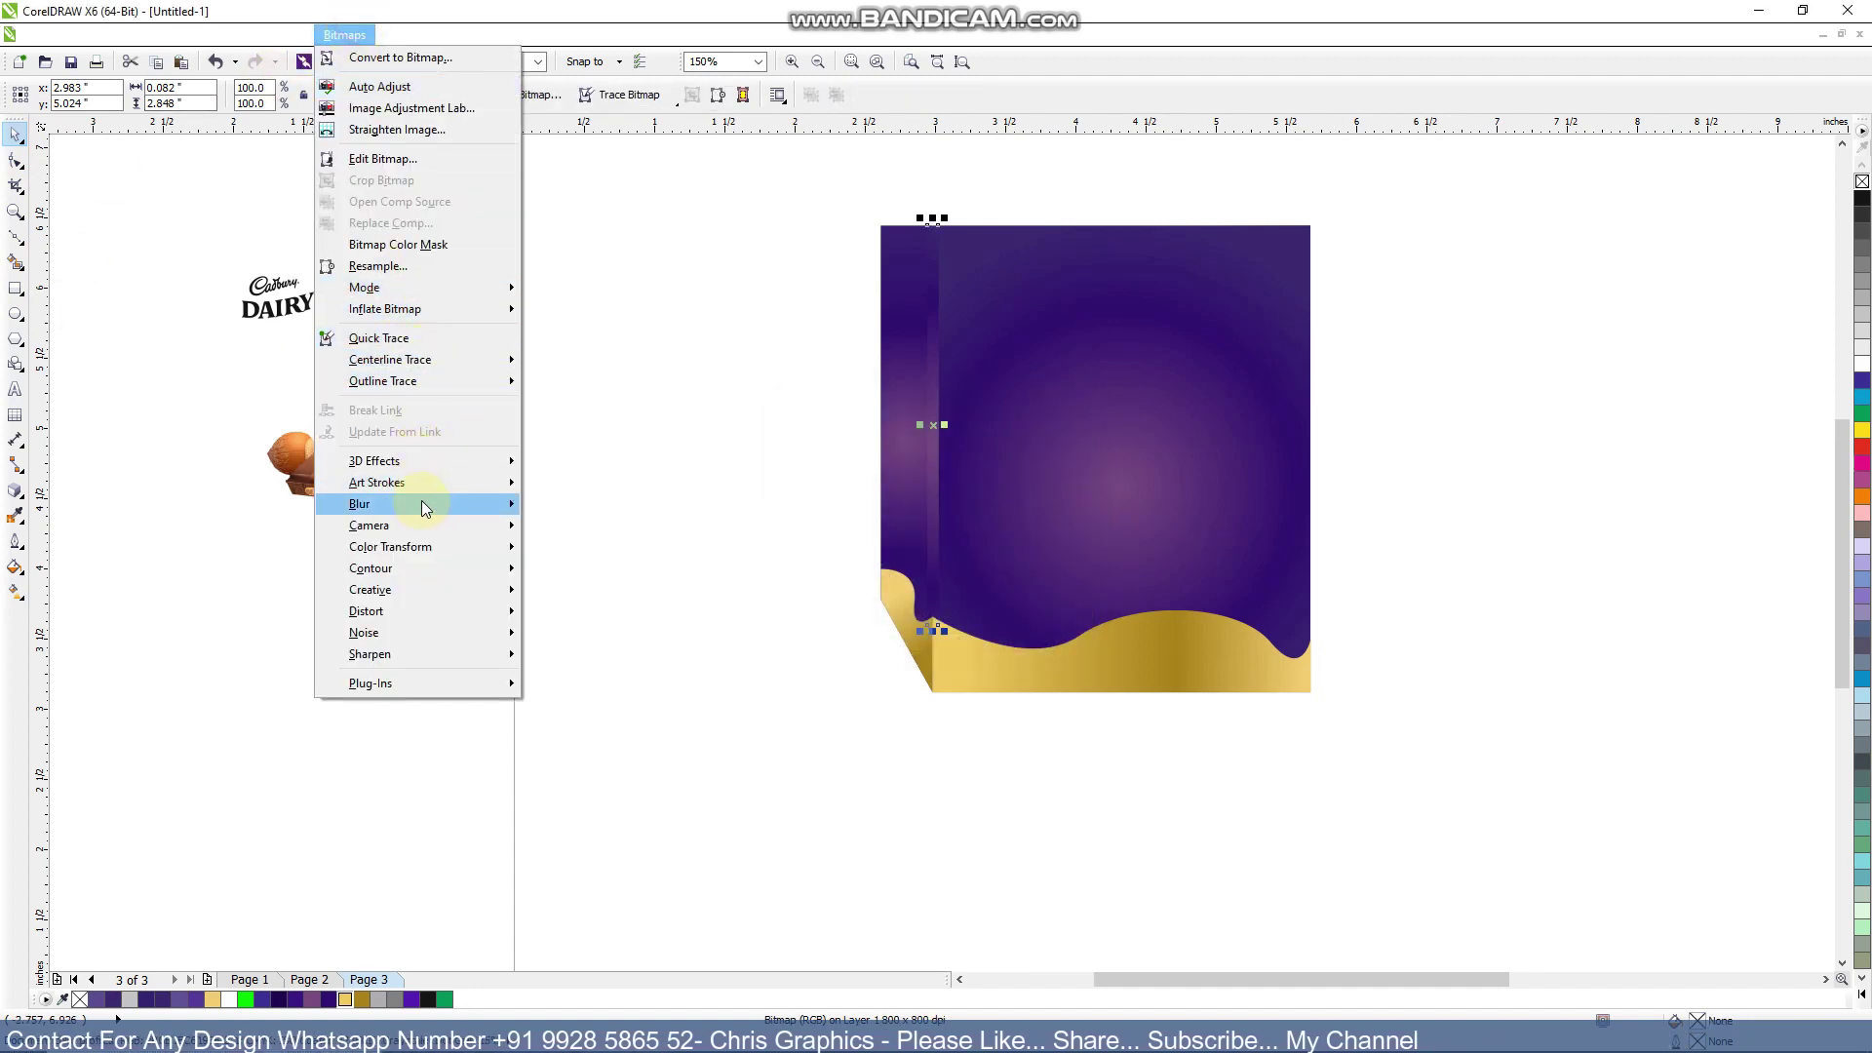
{"action": "mouse_move", "coordinate": [422, 501]}
{"action": "left_click", "coordinate": [592, 529]}
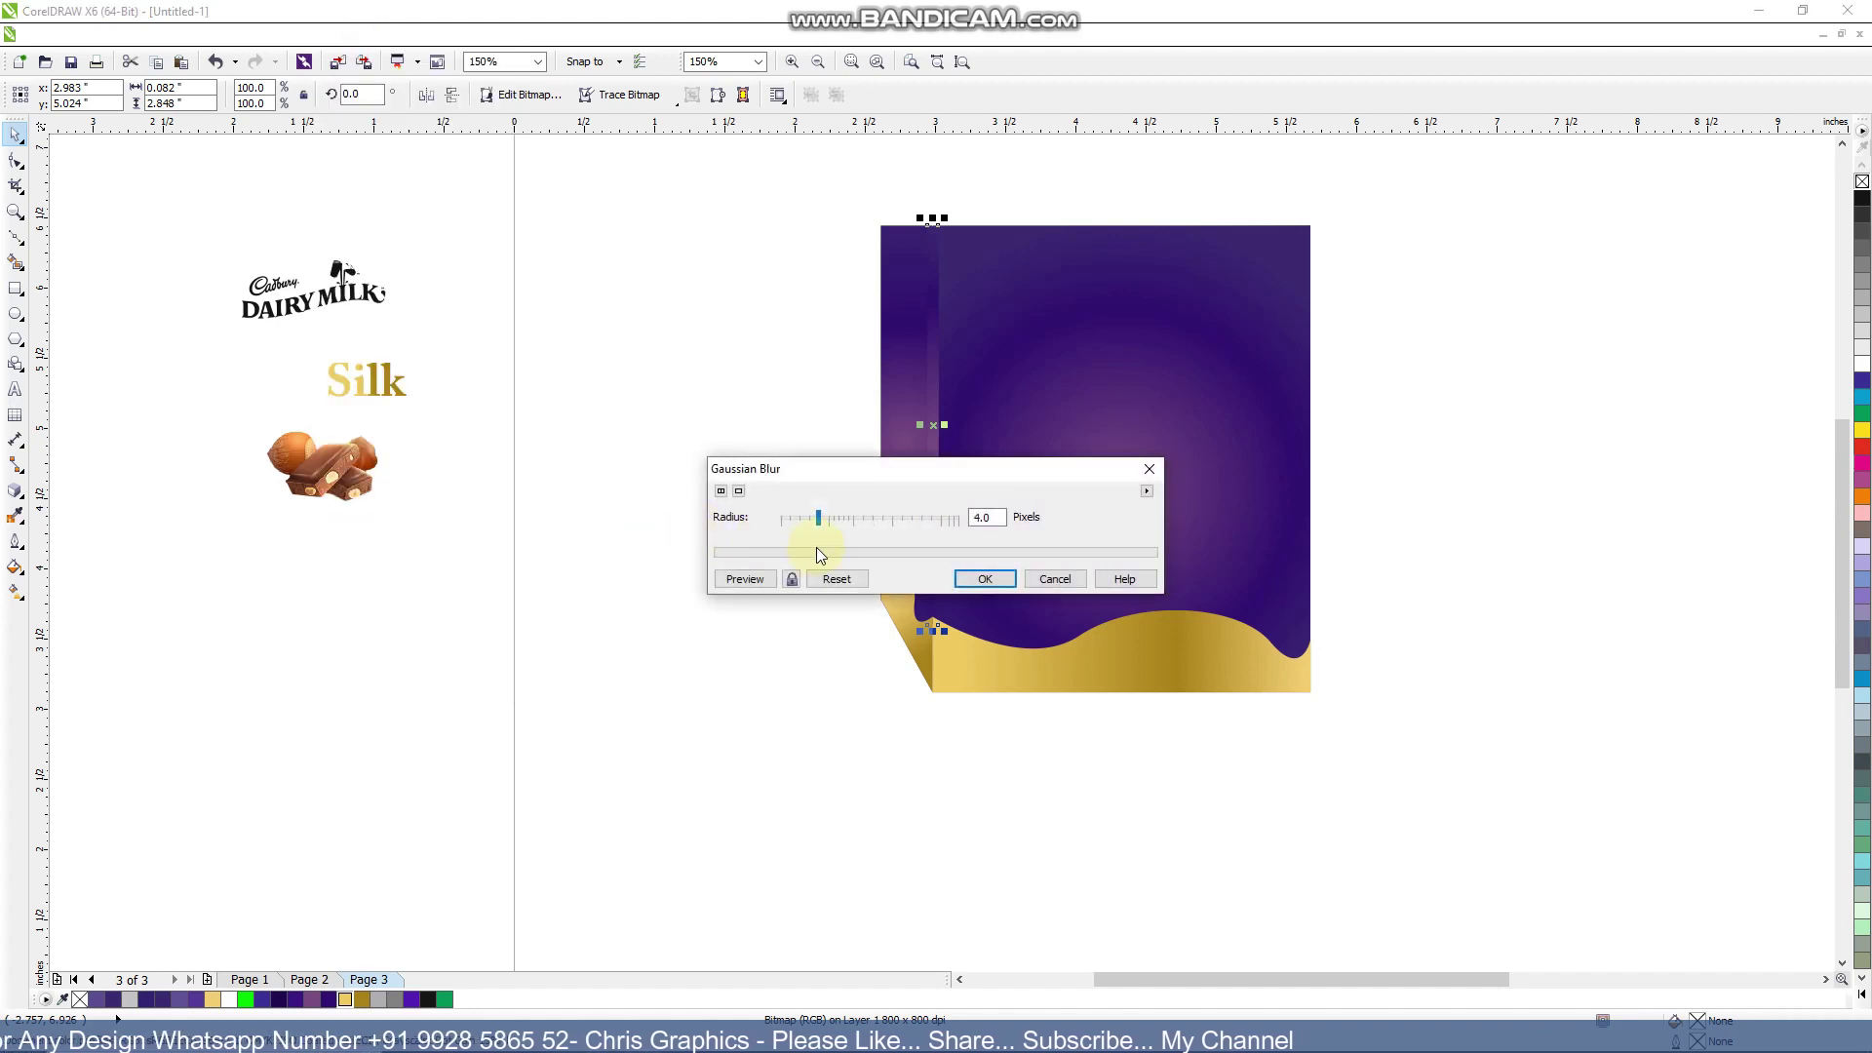
{"action": "left_click_drag", "start_coordinate": [918, 469], "coordinate": [1191, 327]}
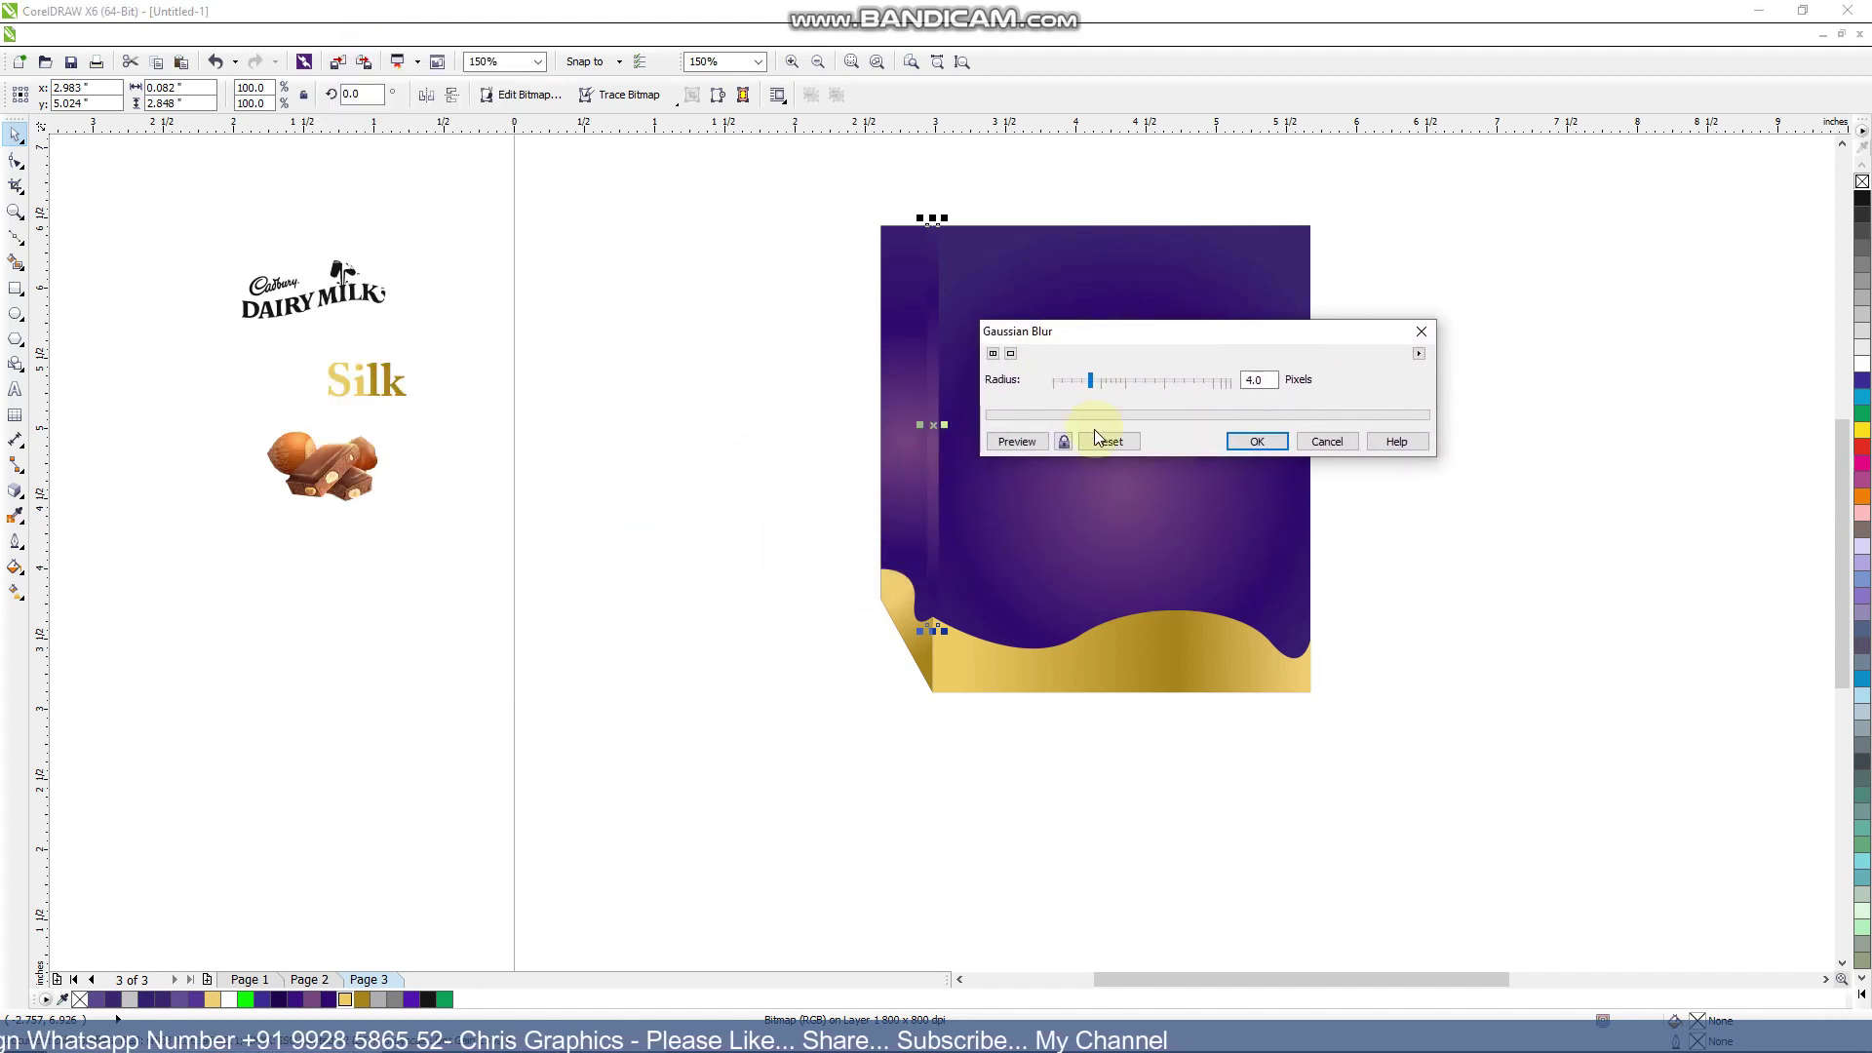
{"action": "left_click_drag", "start_coordinate": [1097, 385], "coordinate": [1099, 385]}
{"action": "left_click", "coordinate": [1254, 441]}
Place the Cadbury Dairy Milk logo at the top of the front face, in front of the page, in white and about 1.416 inches wide
{"action": "left_click", "coordinate": [390, 310]}
{"action": "left_click_drag", "start_coordinate": [380, 298], "coordinate": [1183, 312]}
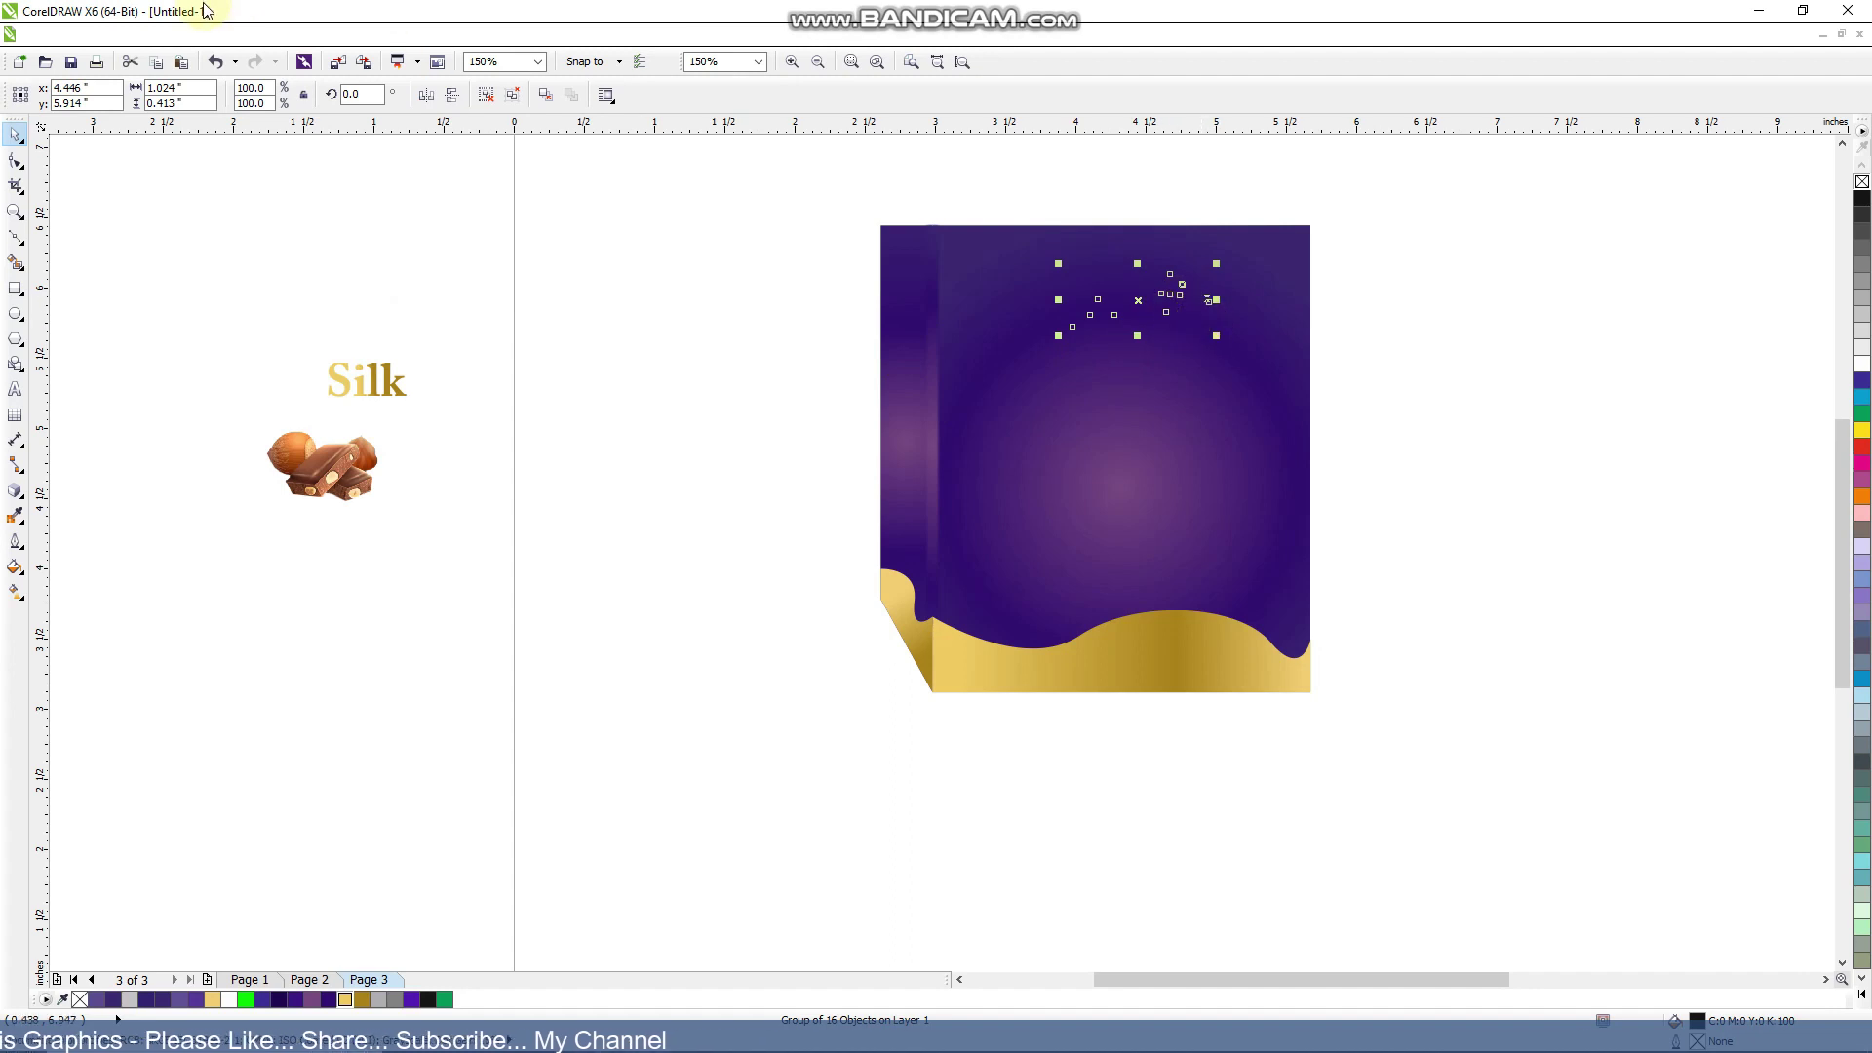
{"action": "left_click", "coordinate": [230, 35]}
{"action": "mouse_move", "coordinate": [312, 140]}
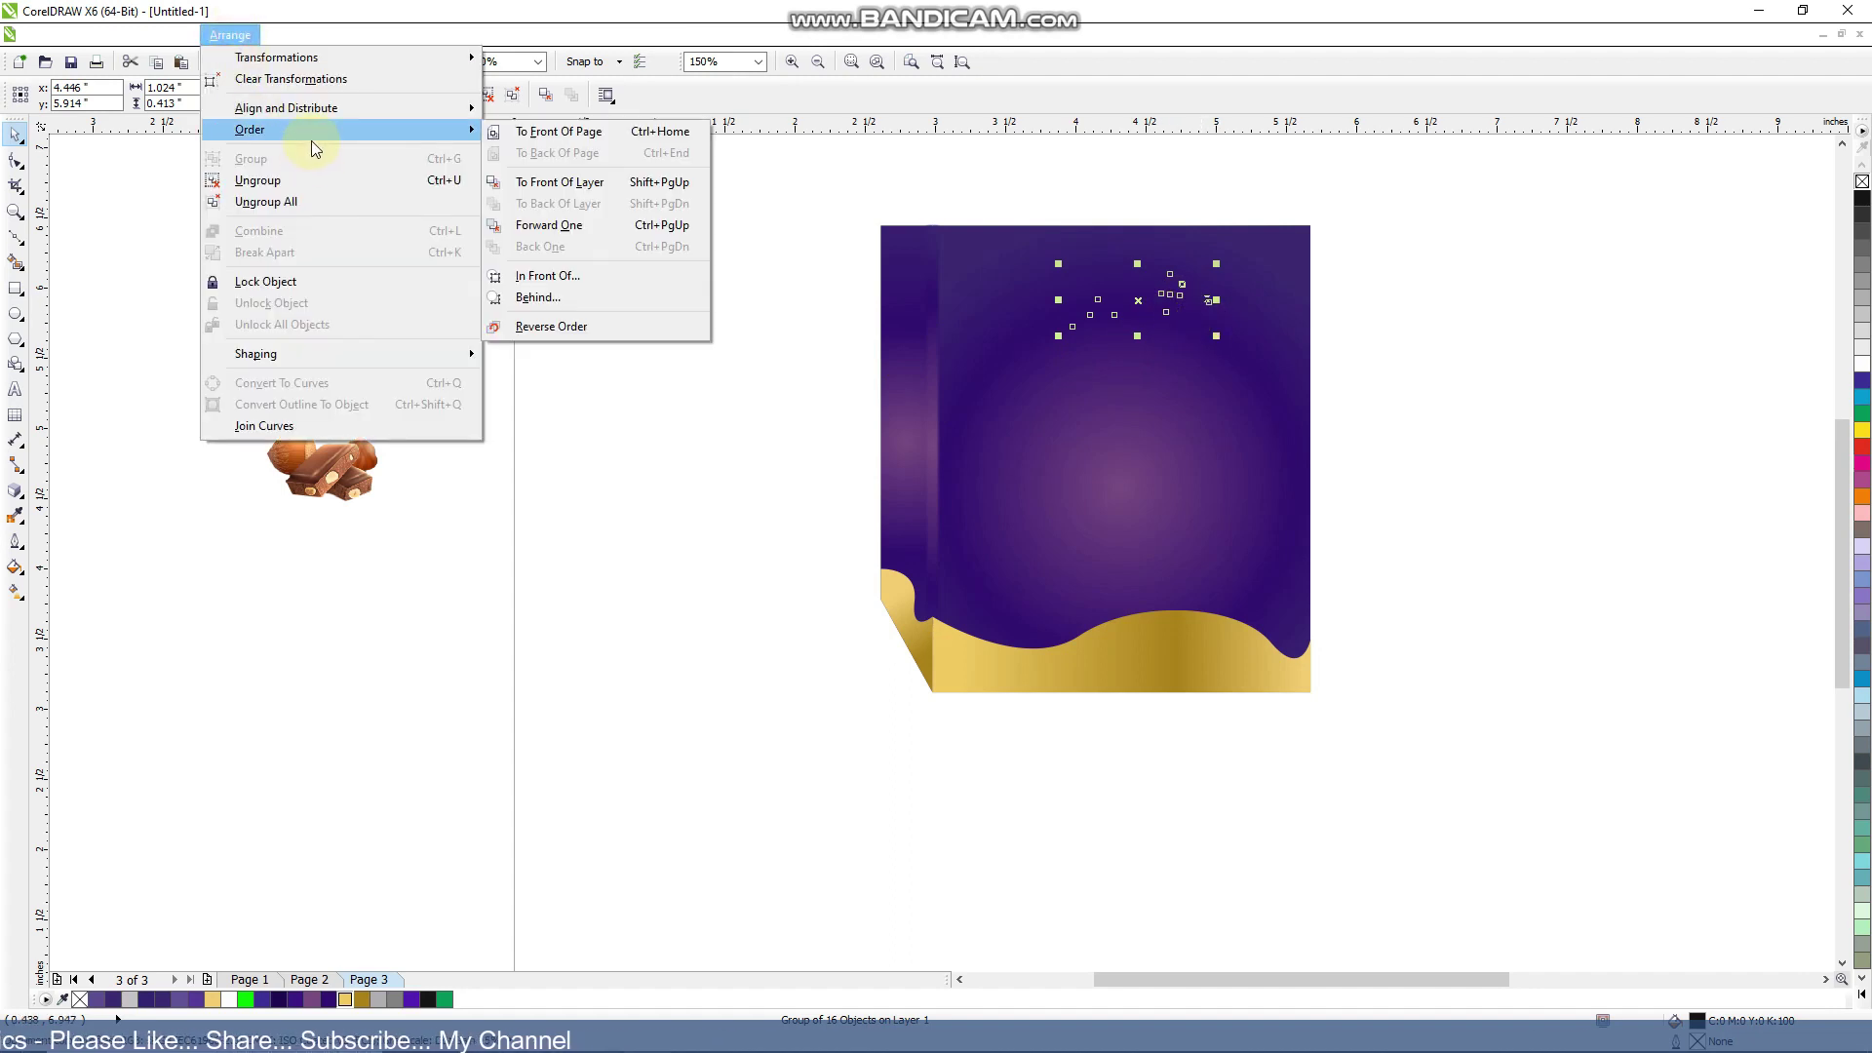
{"action": "left_click", "coordinate": [649, 137]}
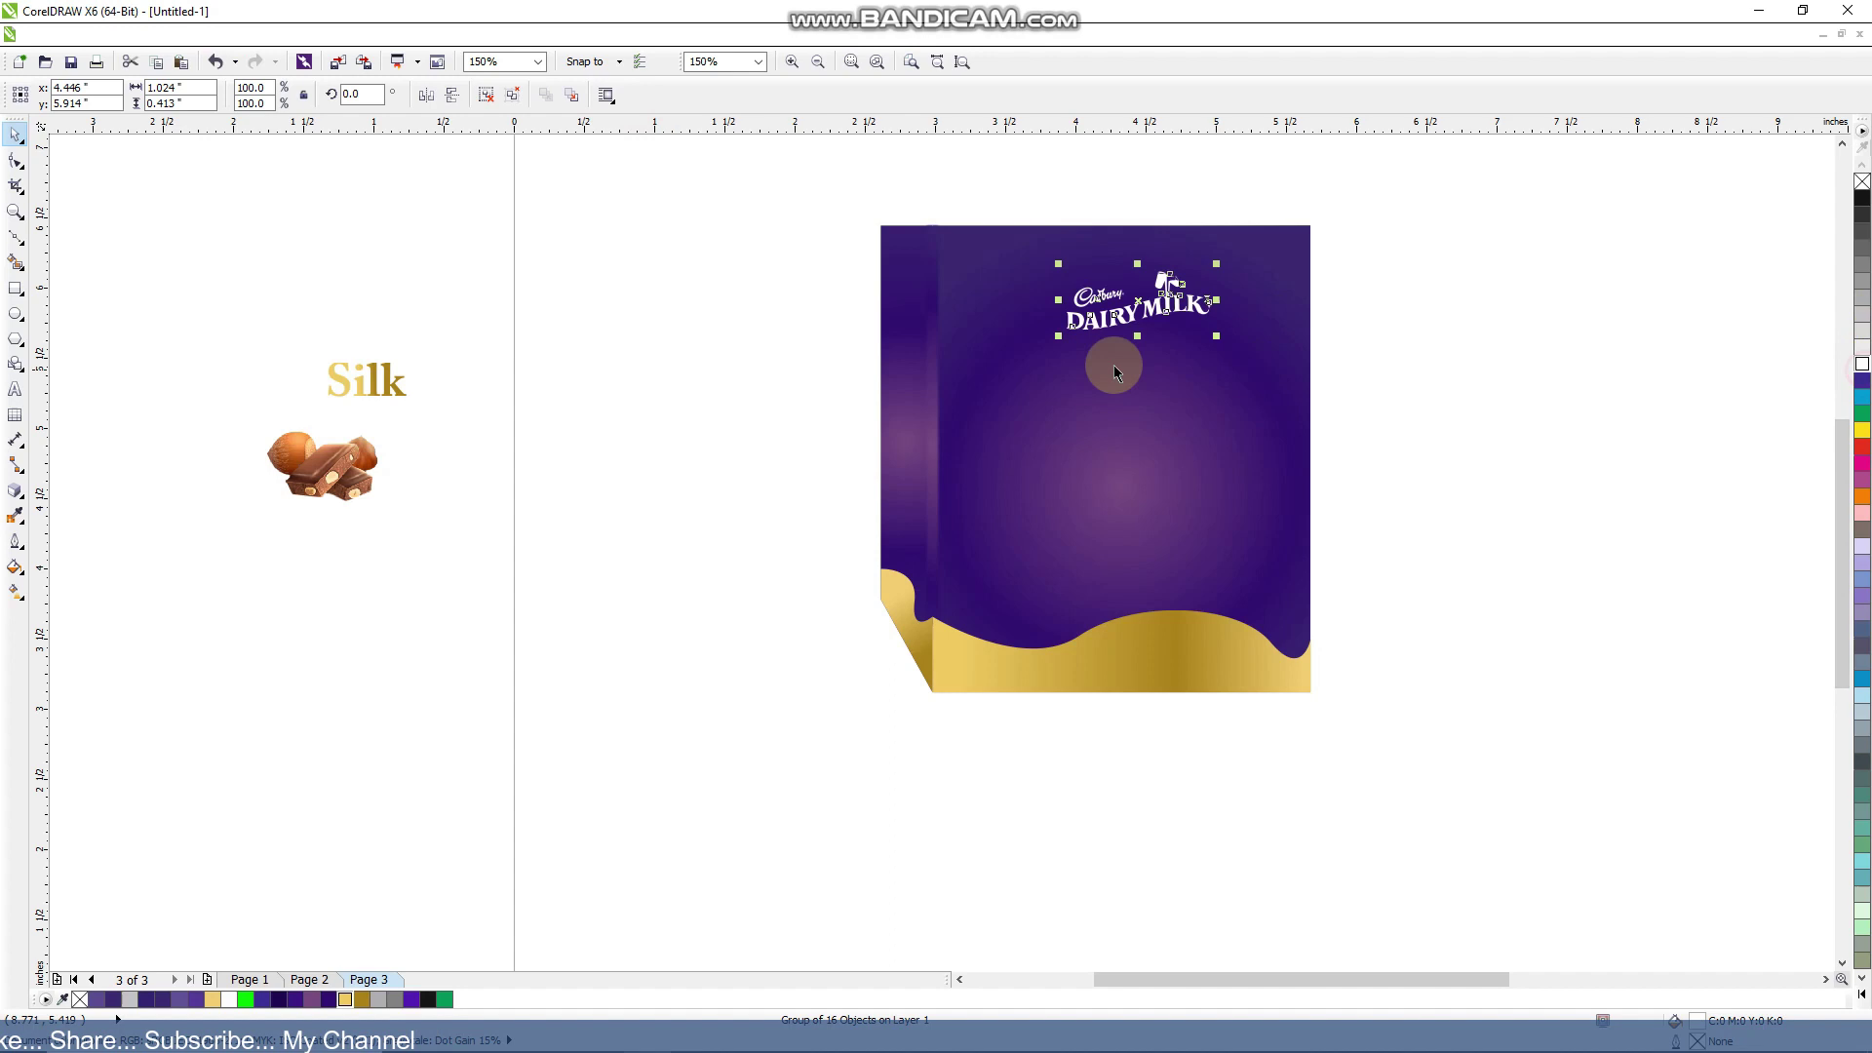
{"action": "left_click_drag", "start_coordinate": [1058, 336], "coordinate": [1003, 358]}
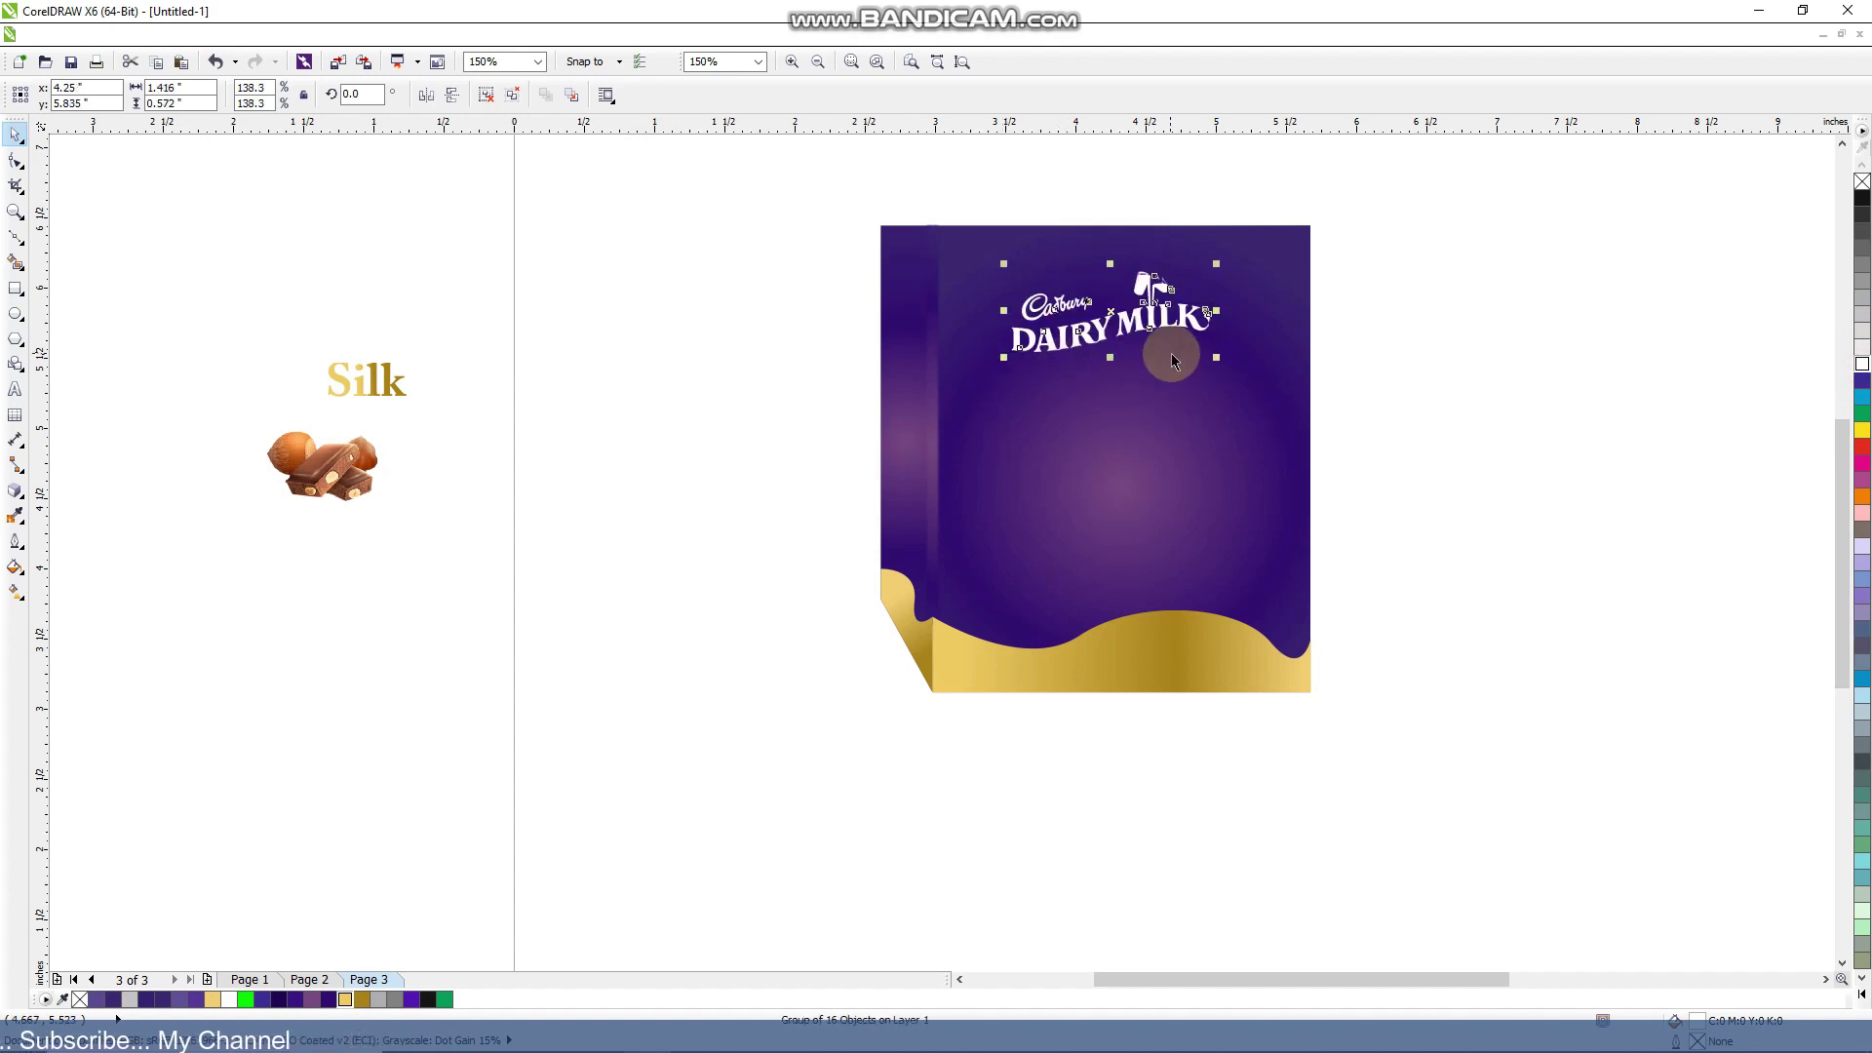
{"action": "left_click_drag", "start_coordinate": [1166, 322], "coordinate": [1189, 312]}
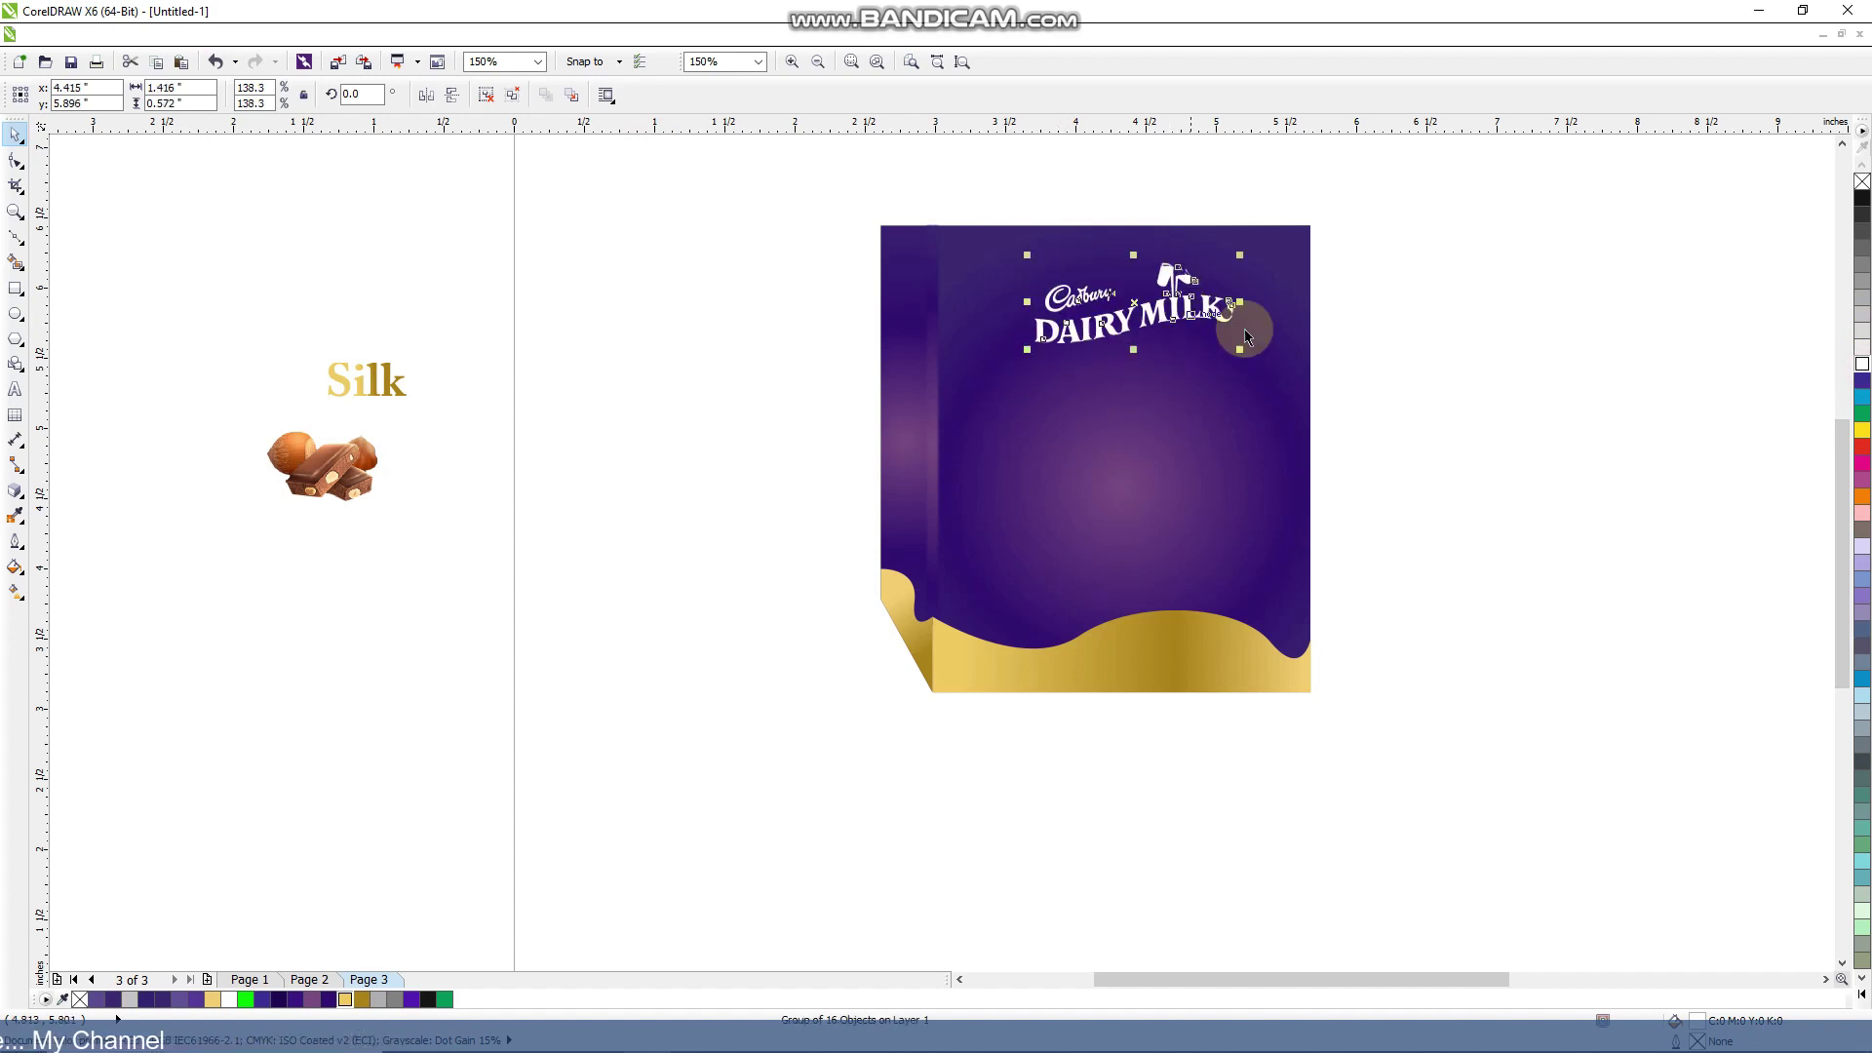
{"action": "left_click", "coordinate": [1447, 332]}
Place the gold Silk text on the front face below the logo, bring it to the front of the page and enlarge it
{"action": "left_click_drag", "start_coordinate": [390, 388], "coordinate": [1207, 357]}
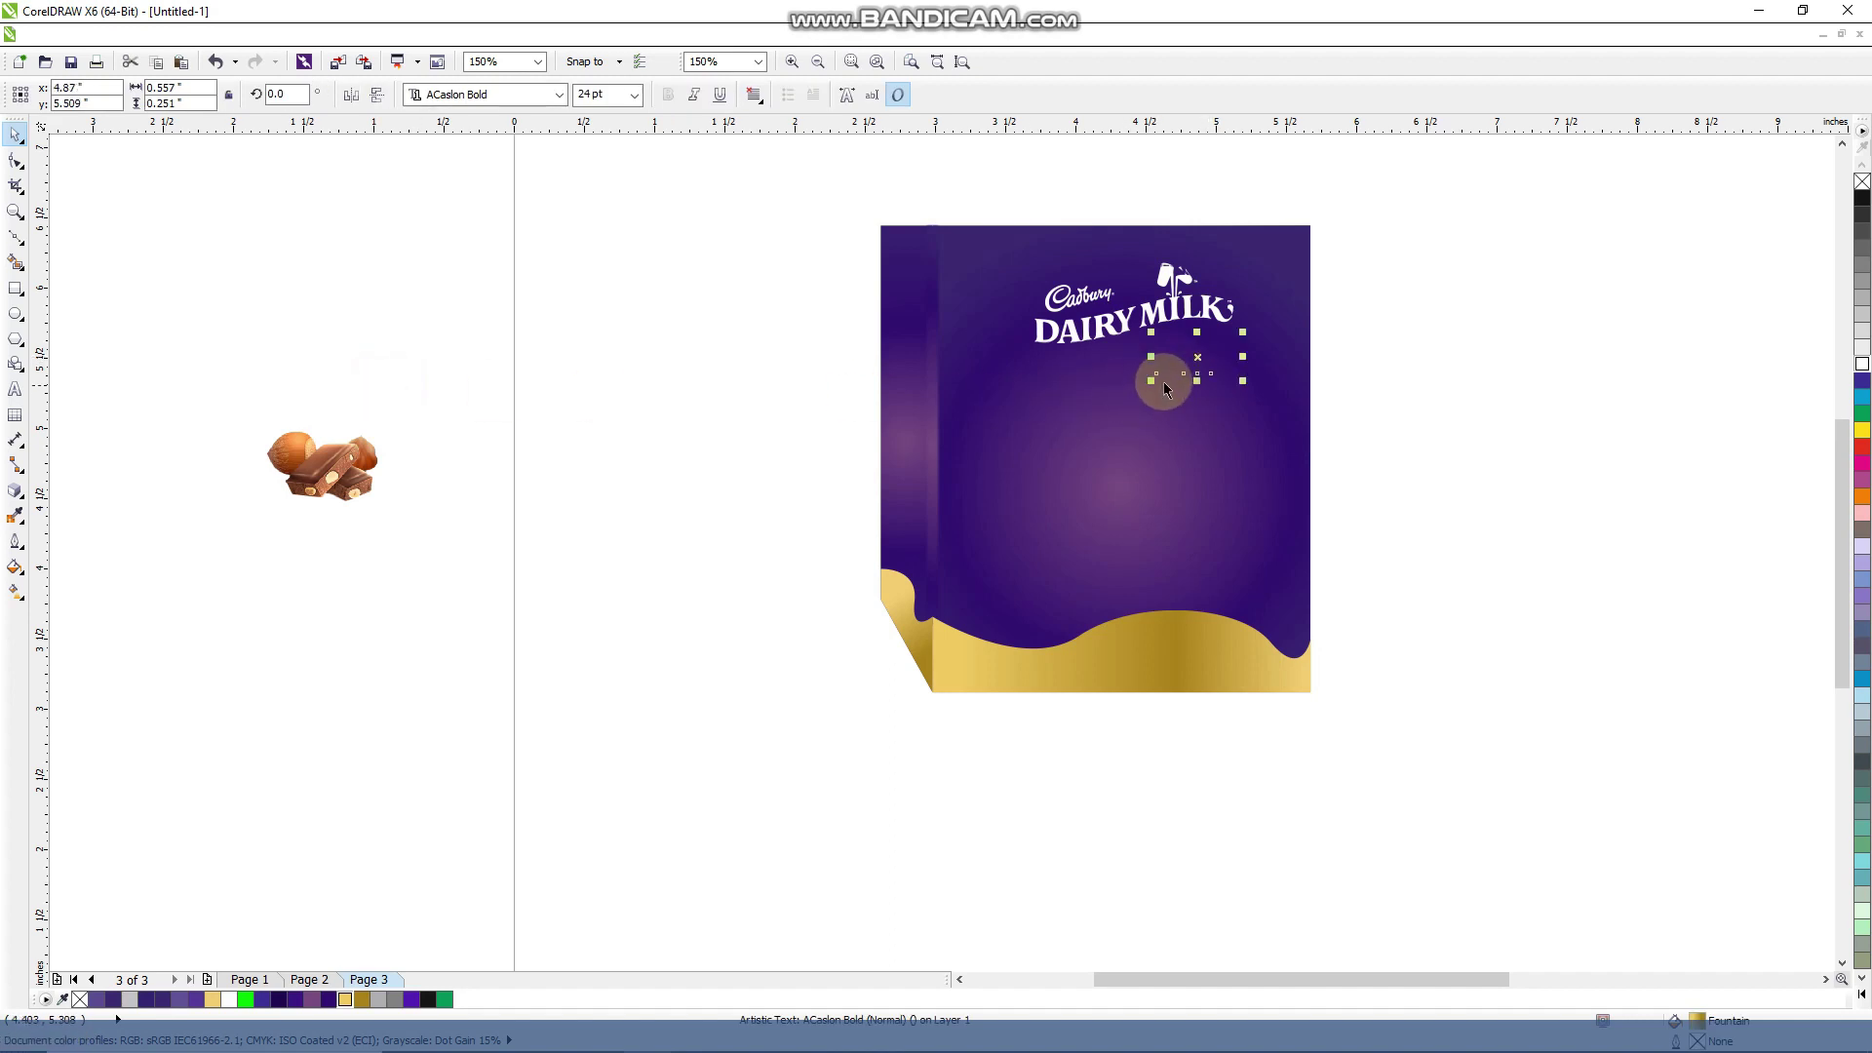
{"action": "left_click", "coordinate": [225, 36]}
{"action": "mouse_move", "coordinate": [460, 136]}
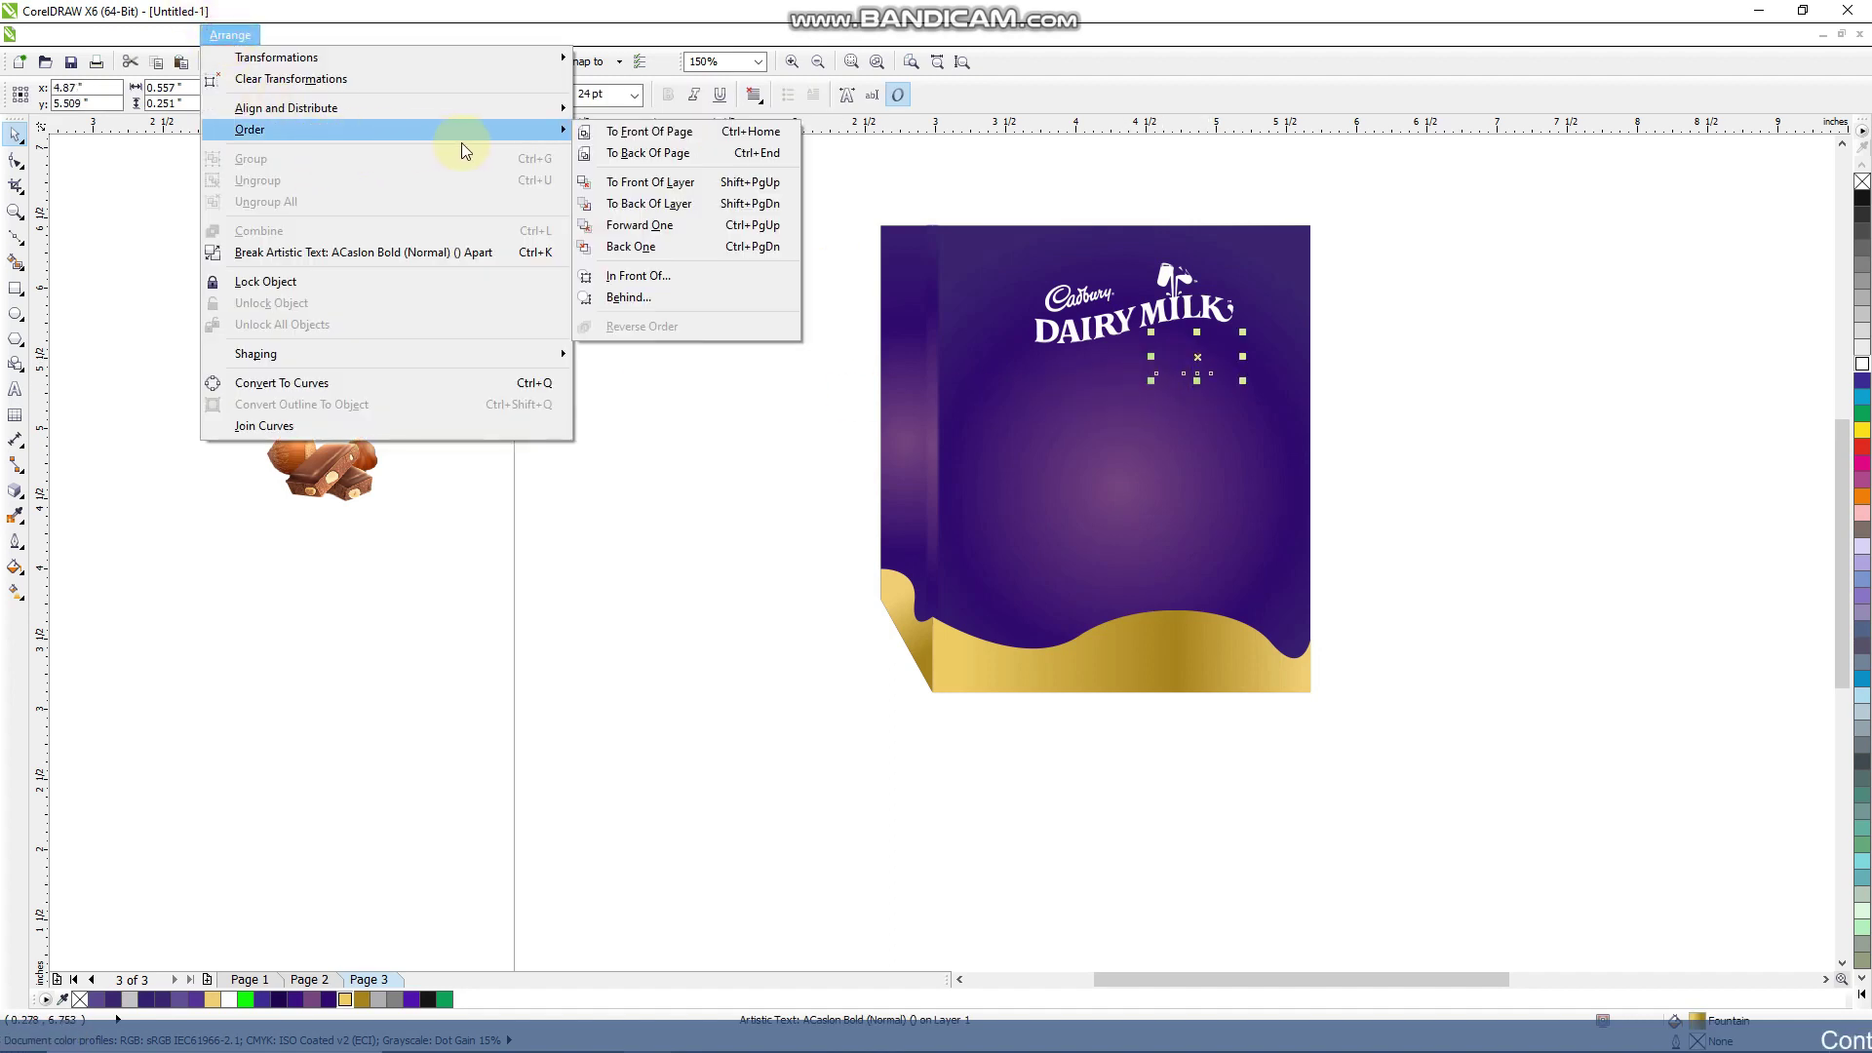
{"action": "left_click", "coordinate": [663, 129]}
{"action": "left_click_drag", "start_coordinate": [1160, 386], "coordinate": [1107, 410]}
{"action": "left_click_drag", "start_coordinate": [1202, 364], "coordinate": [1215, 381]}
Place the hazelnut chocolate image above the front wave, bring it to the front and enlarge it to about 1.208 by 0.812 inches
{"action": "left_click_drag", "start_coordinate": [331, 463], "coordinate": [1138, 524]}
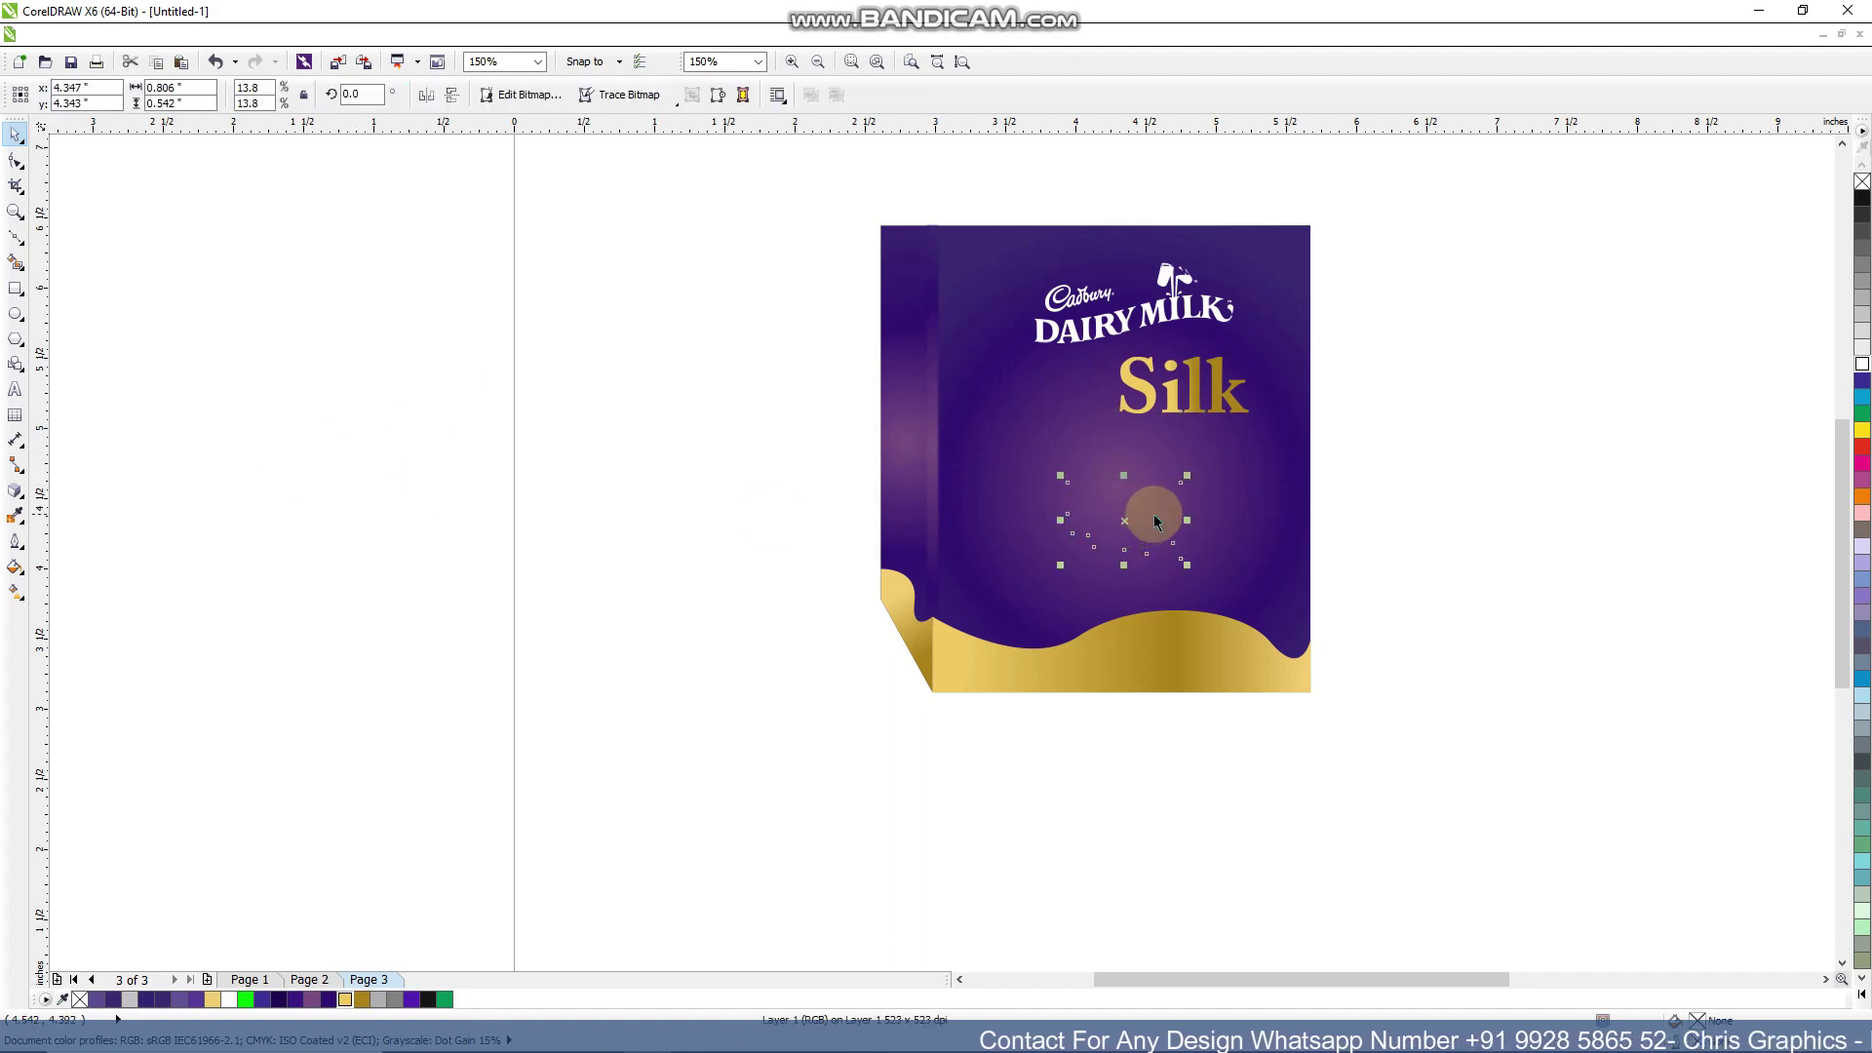
{"action": "left_click", "coordinate": [230, 35]}
{"action": "mouse_move", "coordinate": [312, 143]}
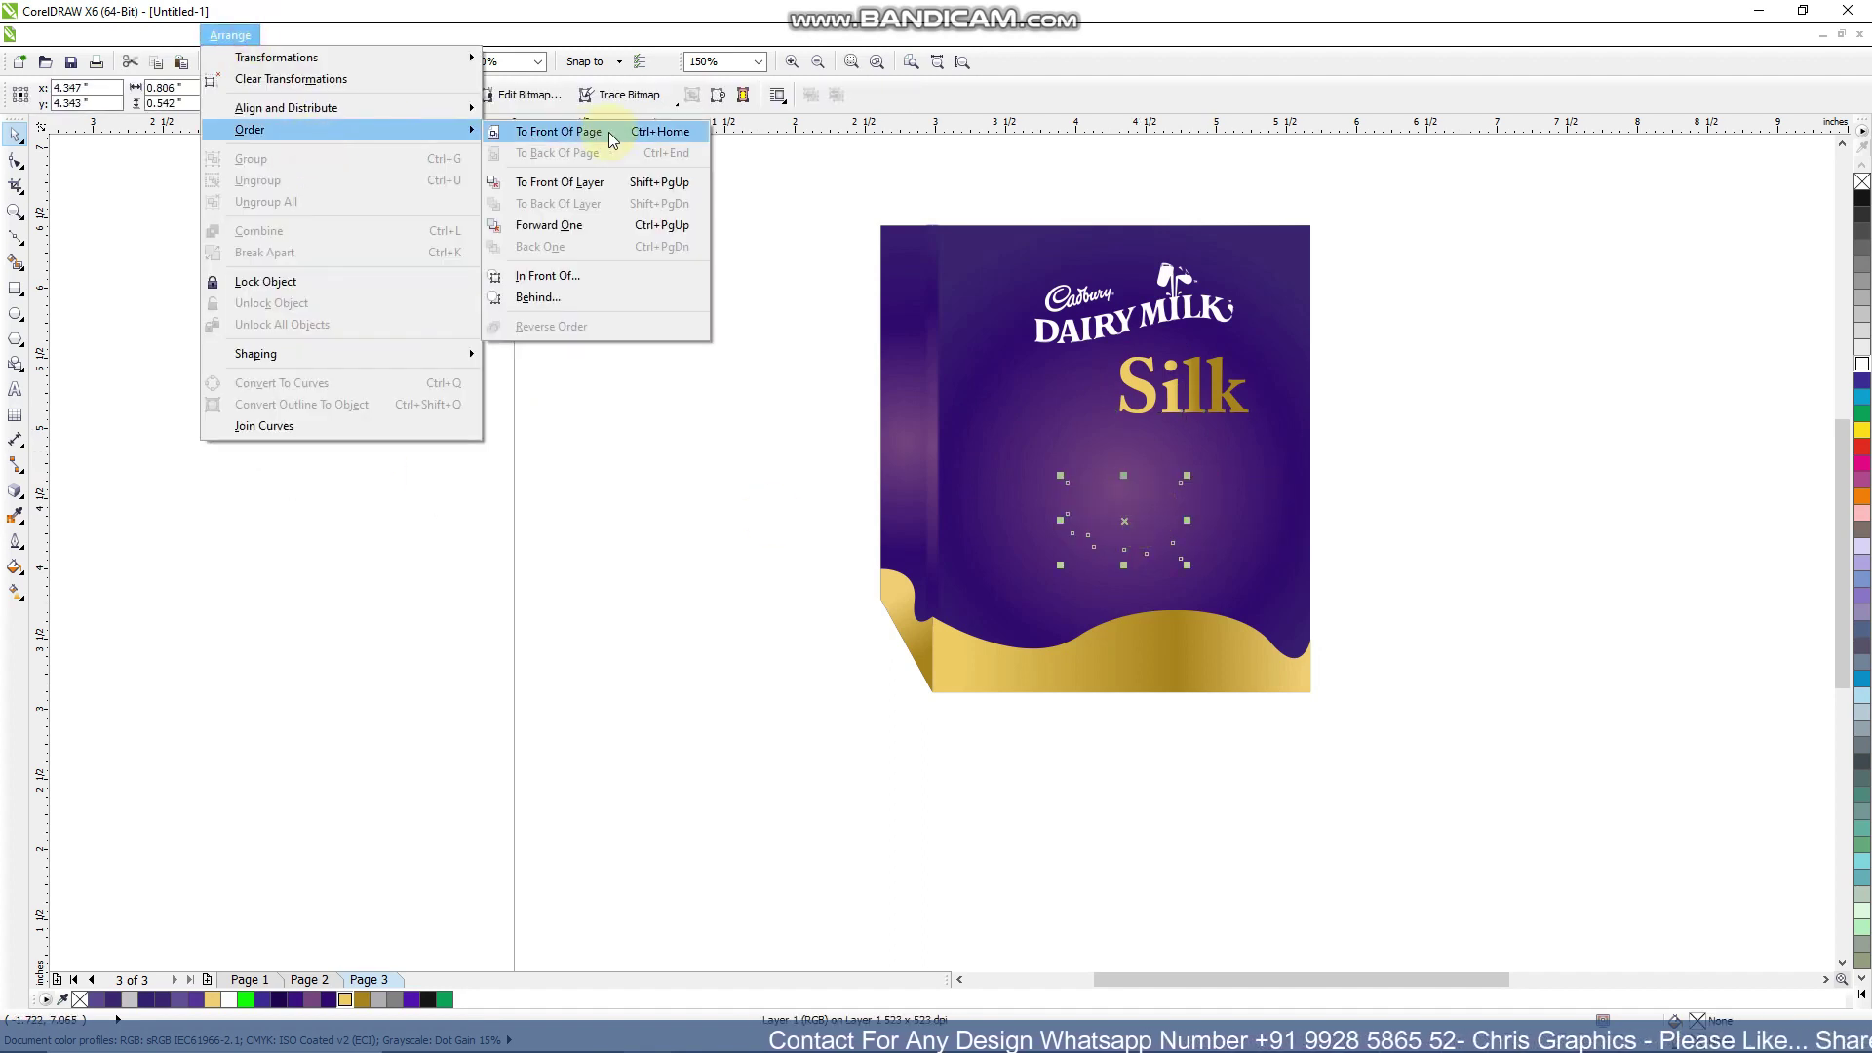
{"action": "left_click", "coordinate": [616, 132]}
{"action": "left_click_drag", "start_coordinate": [1189, 564], "coordinate": [1224, 589]}
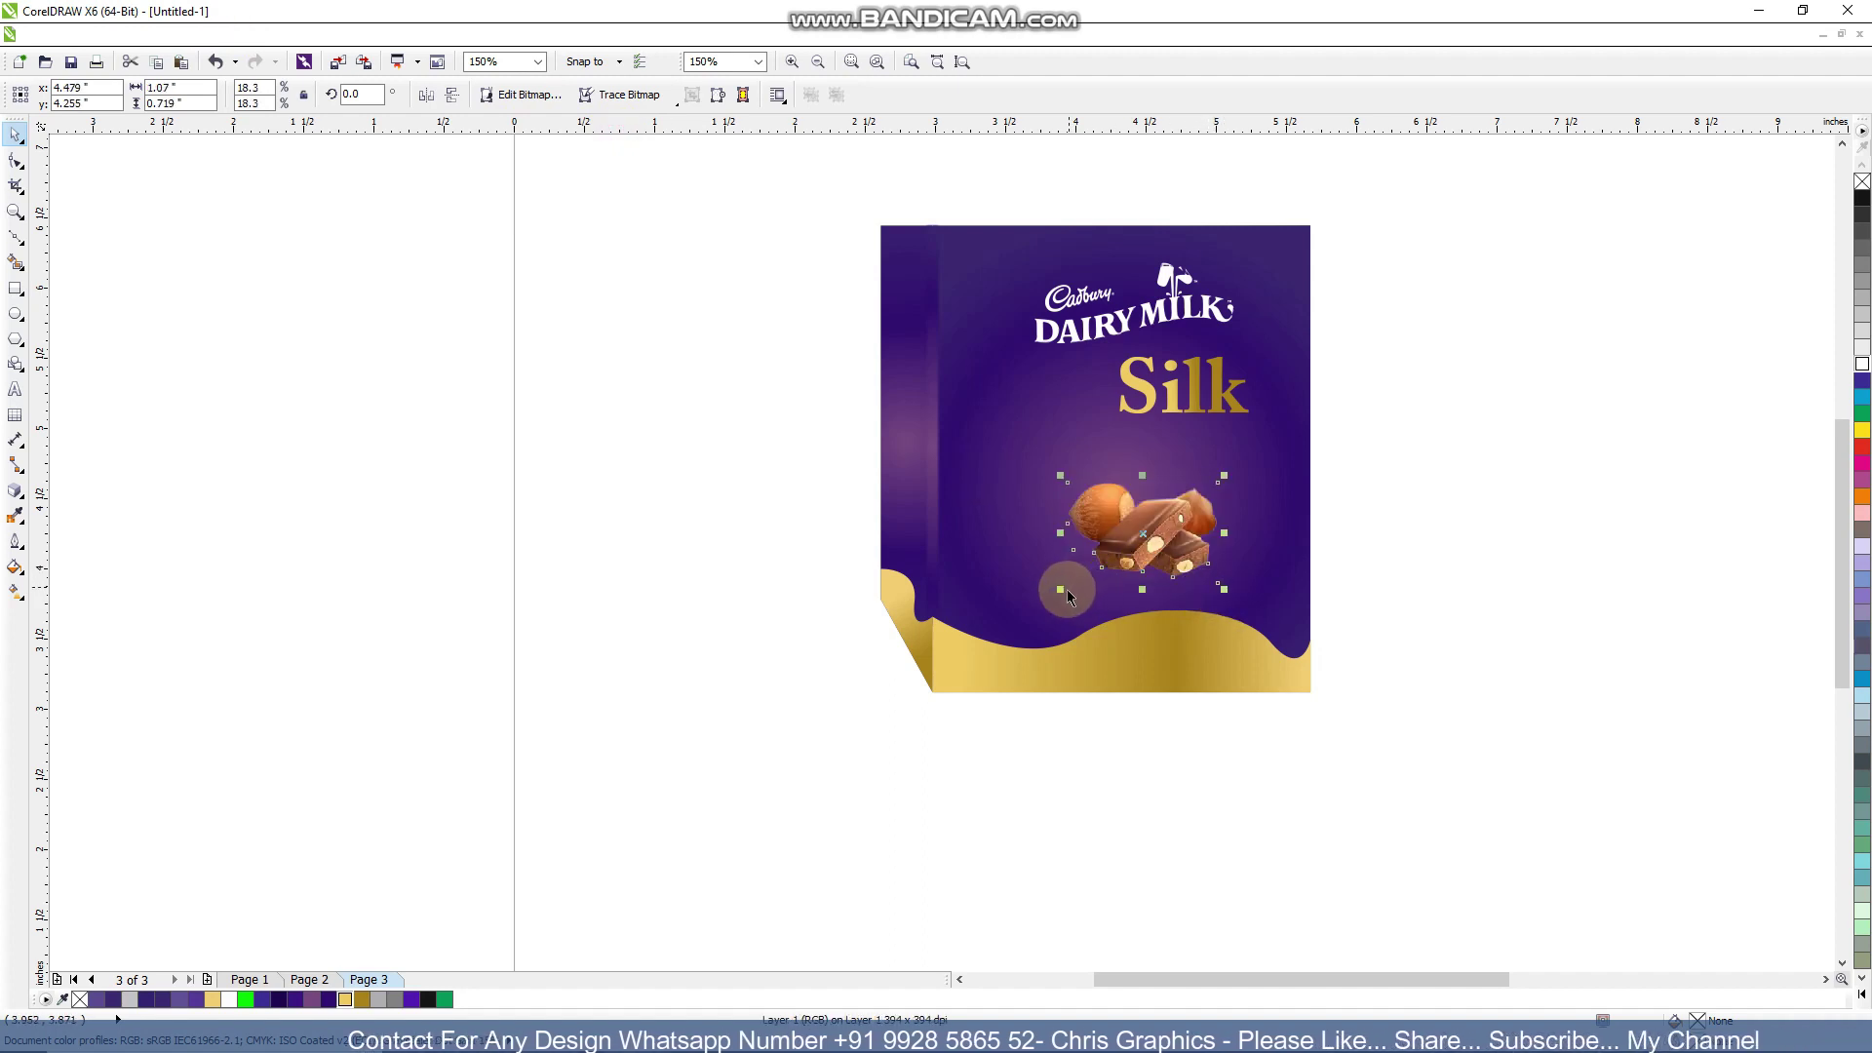
{"action": "key", "text": "F10"}
{"action": "key", "text": "space"}
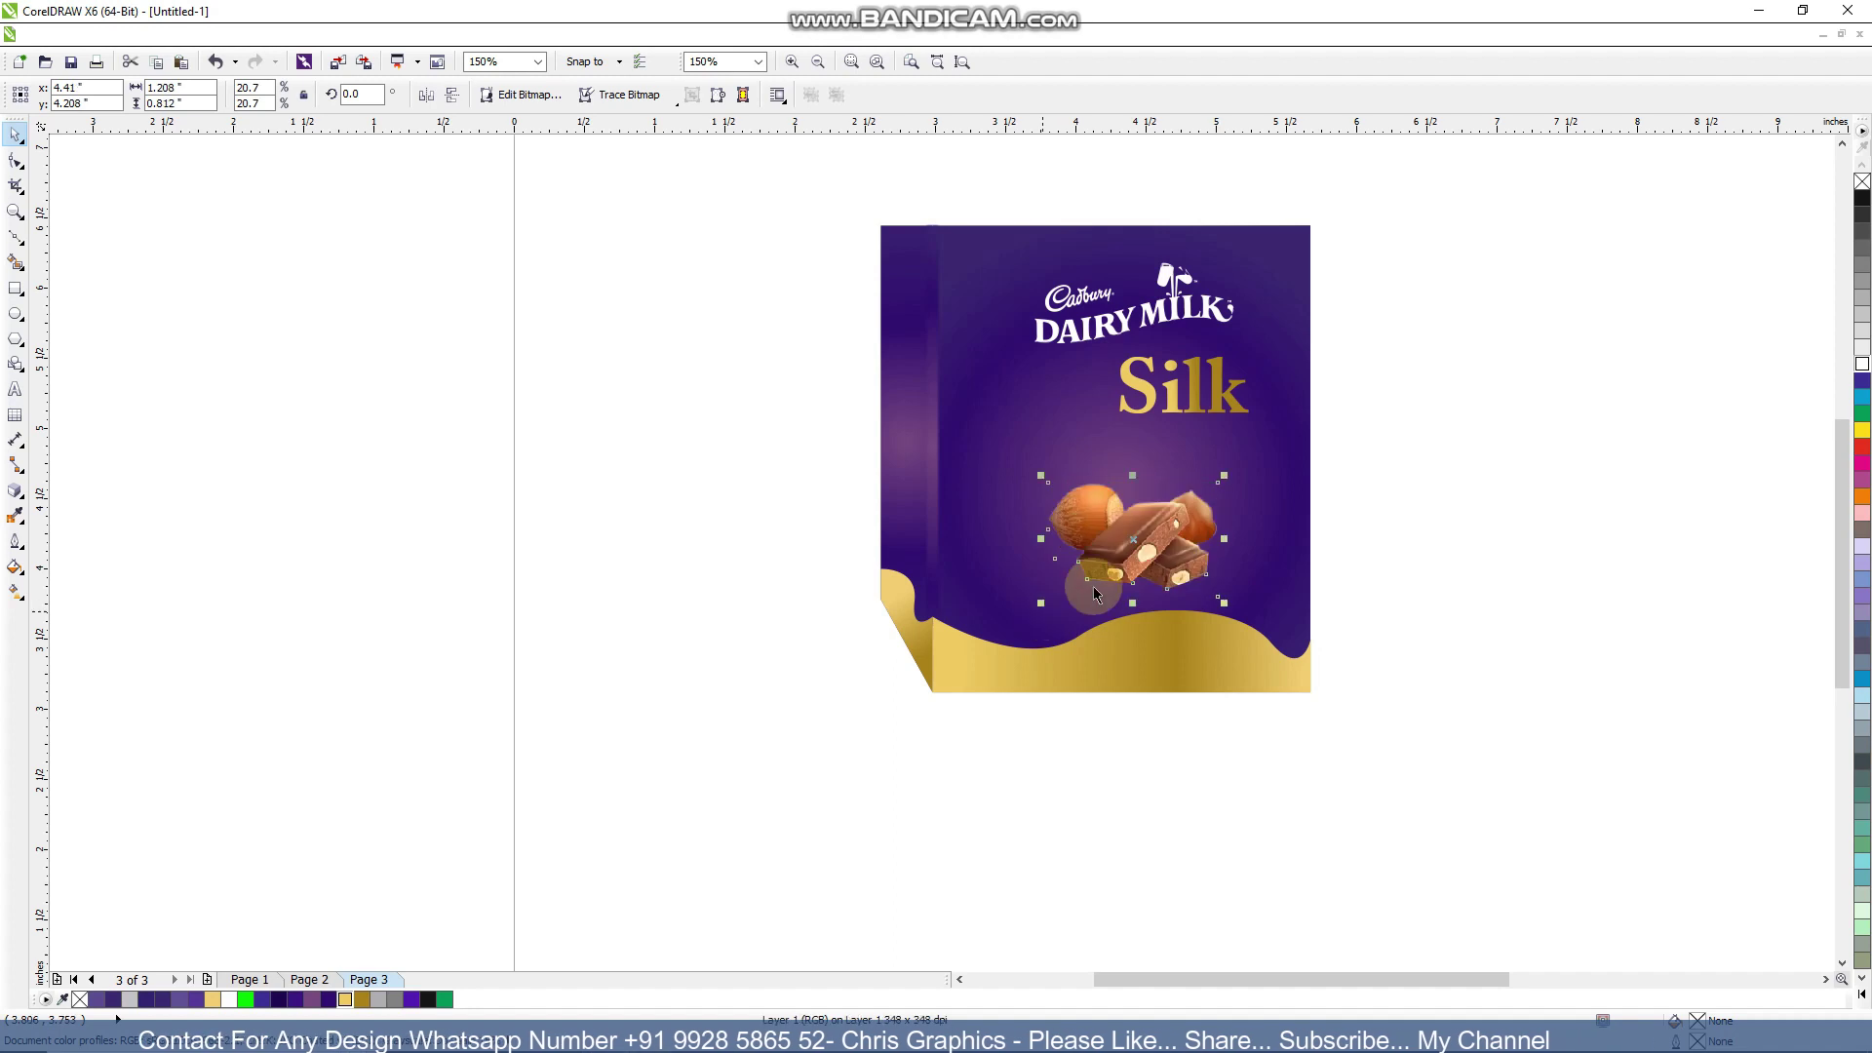
{"action": "left_click_drag", "start_coordinate": [1061, 590], "coordinate": [1037, 600]}
Reposition the Silk text centrally between the Dairy Milk logo and the chocolate image
{"action": "left_click", "coordinate": [1203, 400]}
{"action": "left_click", "coordinate": [1203, 400], "text": "ctrl"}
{"action": "left_click_drag", "start_coordinate": [1223, 394], "coordinate": [1165, 410]}
{"action": "left_click", "coordinate": [1376, 403]}
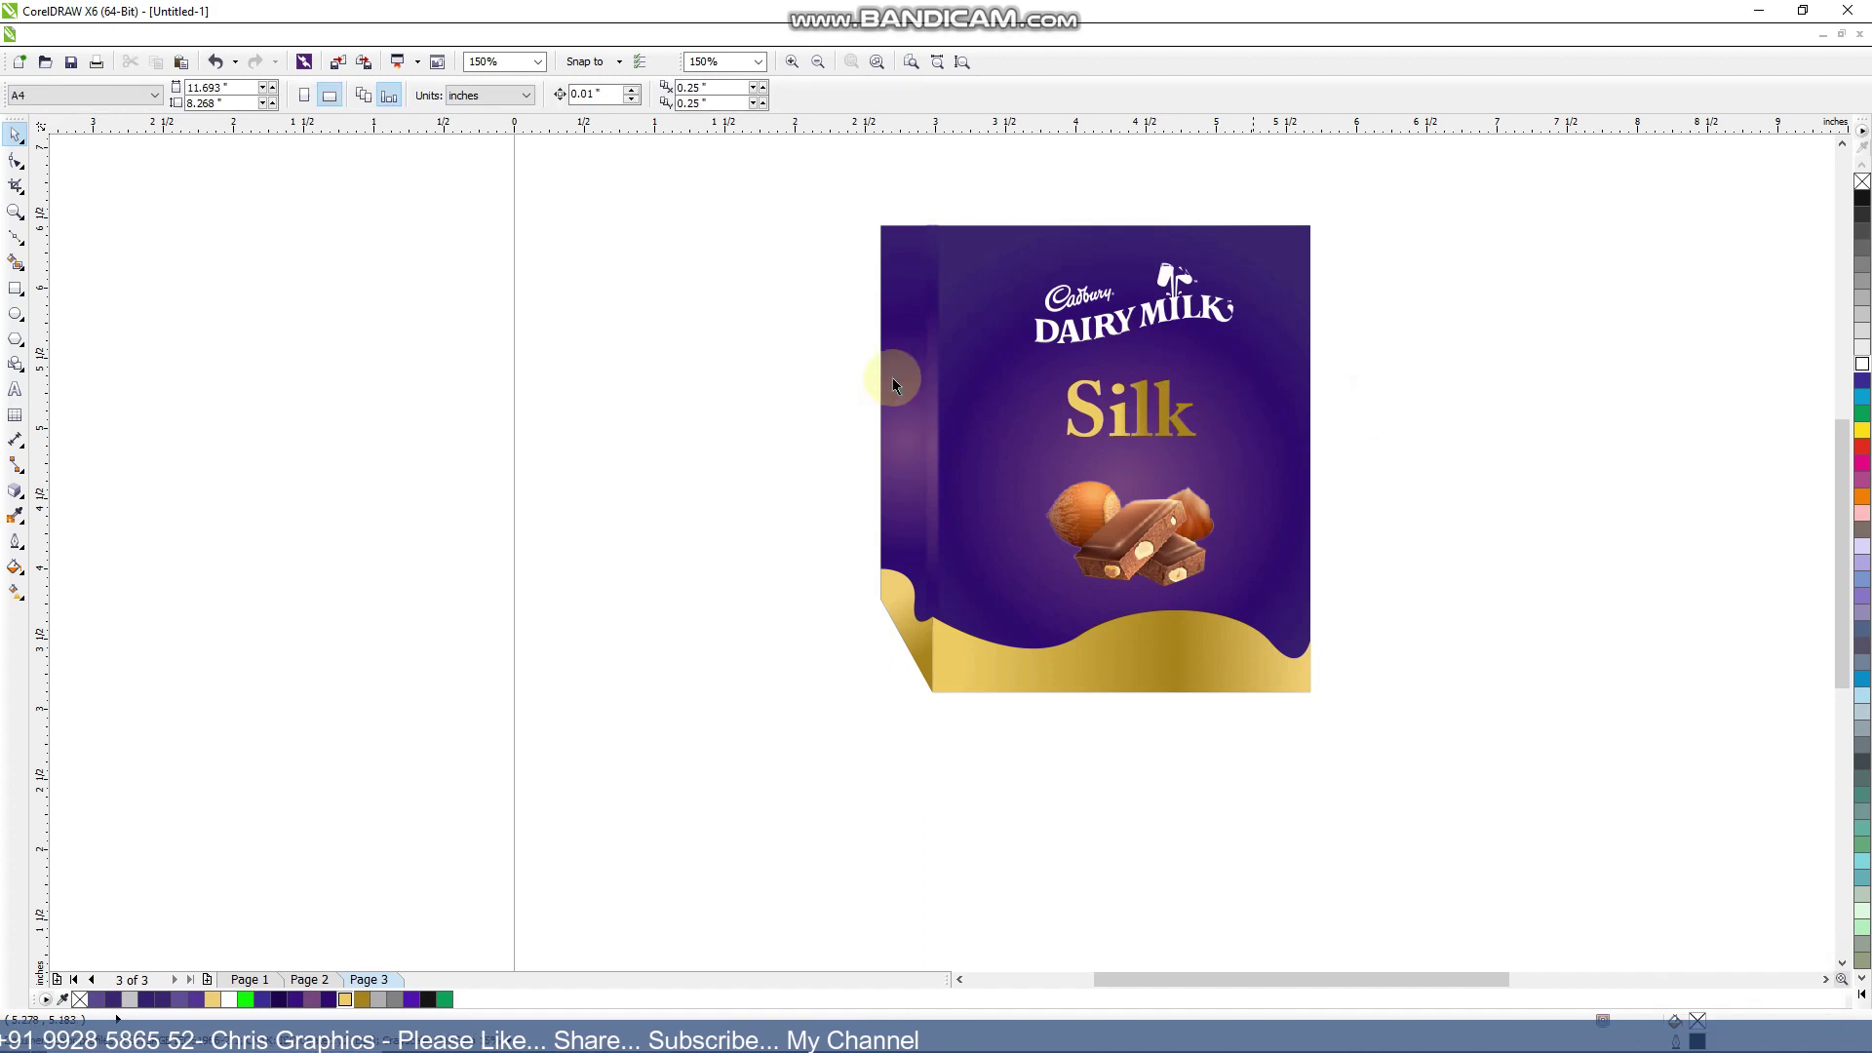
Draw an unfilled ellipse about 3.264 by 3.062 inches over the lower part of the box
{"action": "scroll", "coordinate": [892, 381], "scroll_direction": "down", "scroll_amount": 2}
{"action": "scroll", "coordinate": [1033, 419], "scroll_direction": "up", "scroll_amount": 2}
{"action": "left_click", "coordinate": [15, 312]}
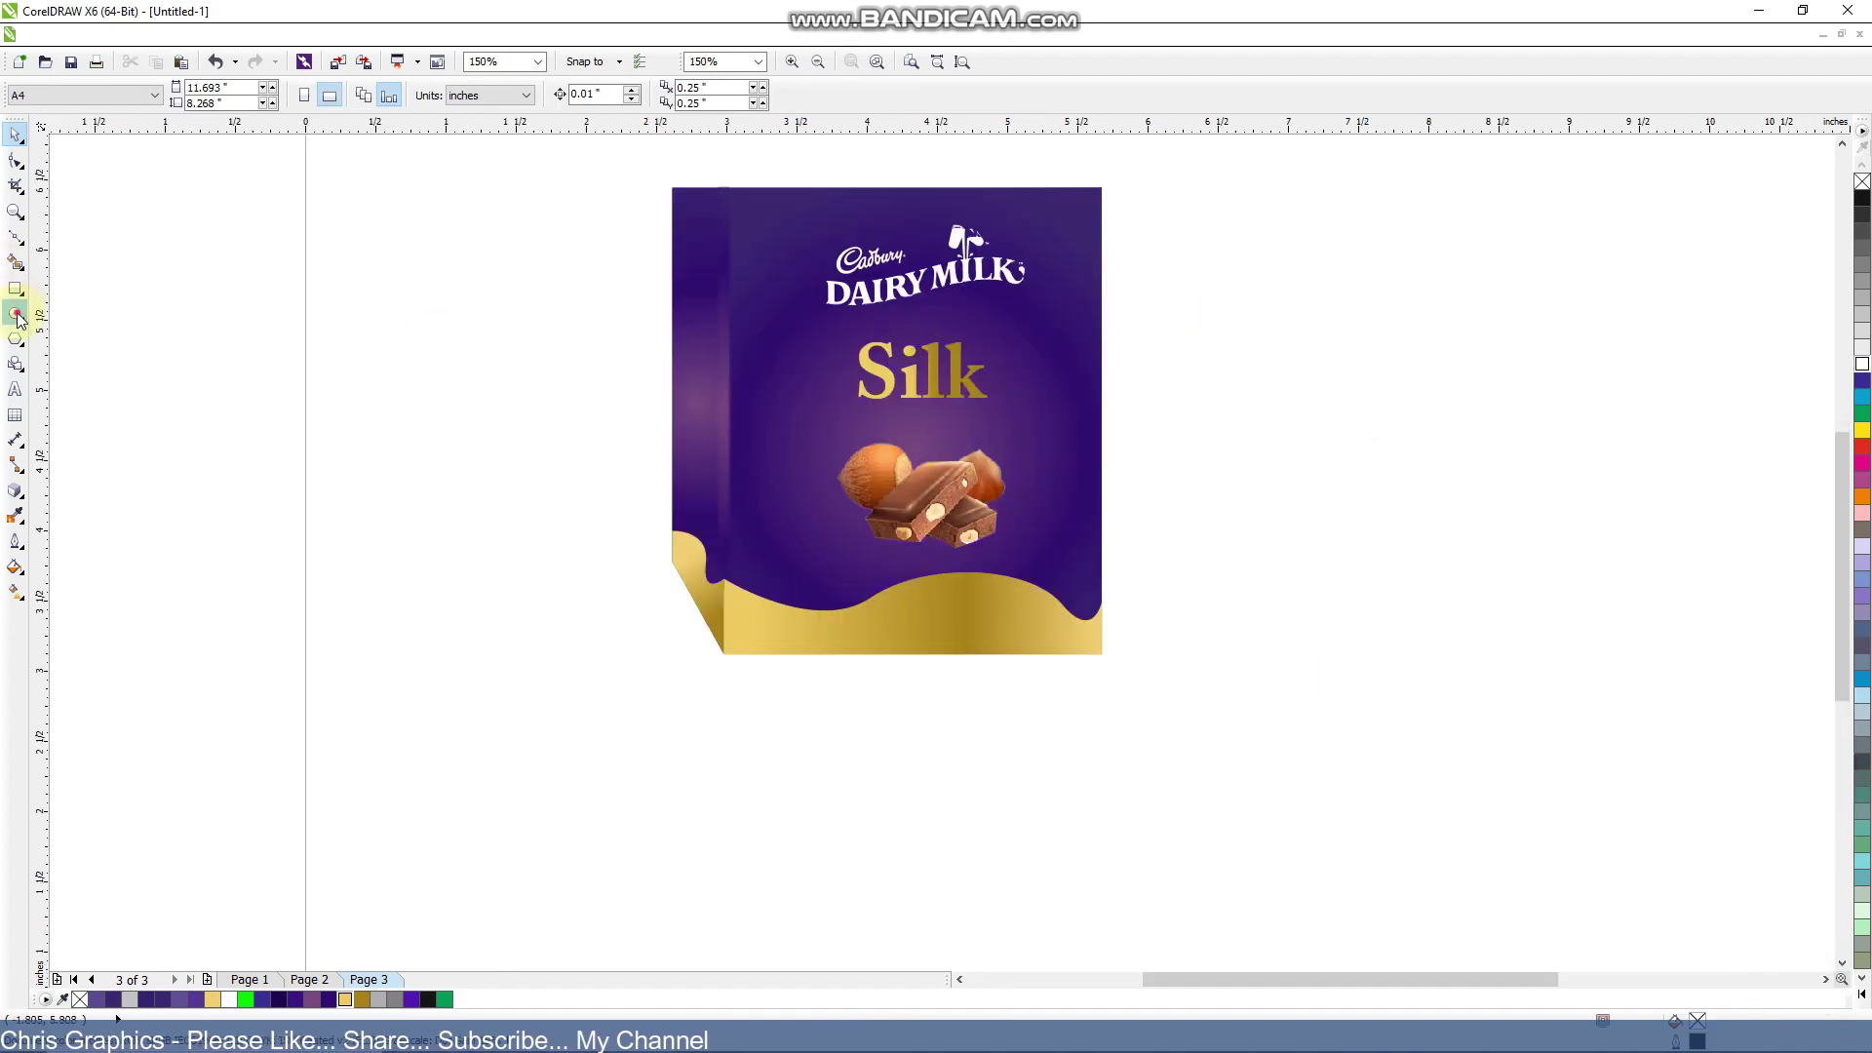
{"action": "left_click_drag", "start_coordinate": [829, 315], "coordinate": [1209, 648]}
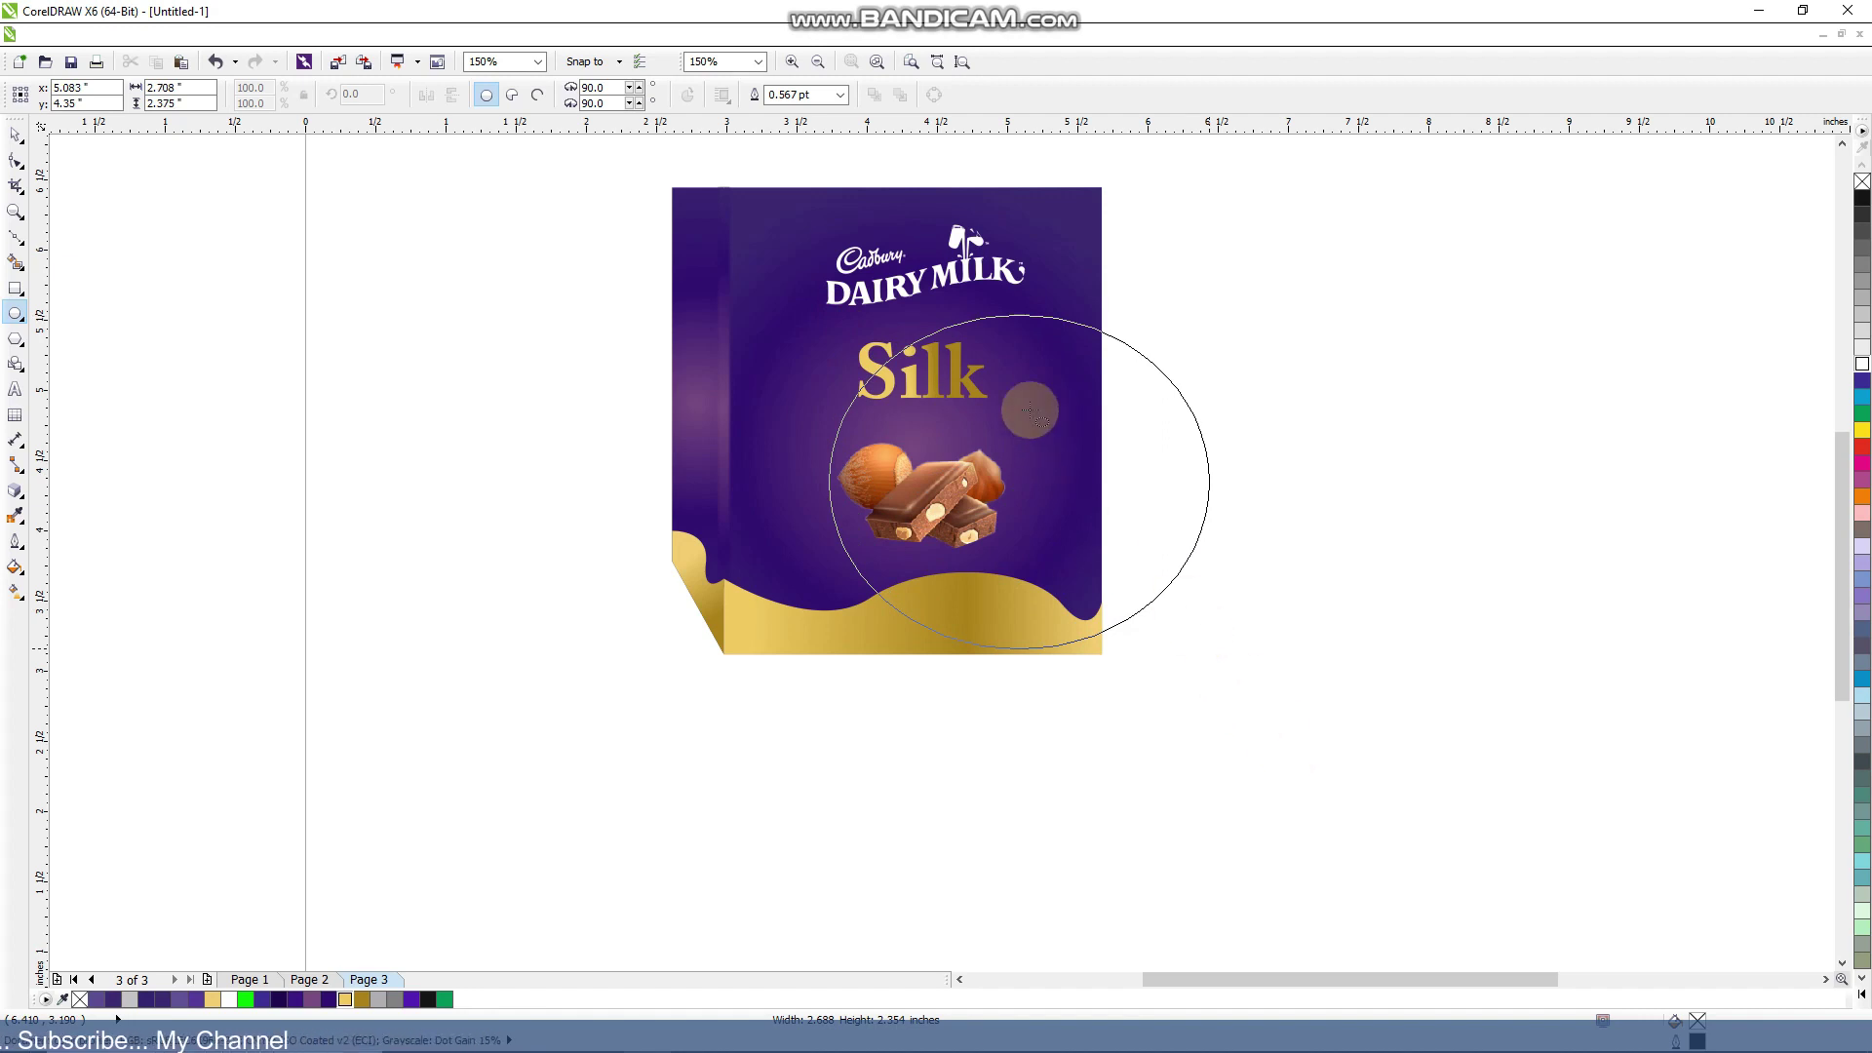
{"action": "left_click", "coordinate": [16, 134]}
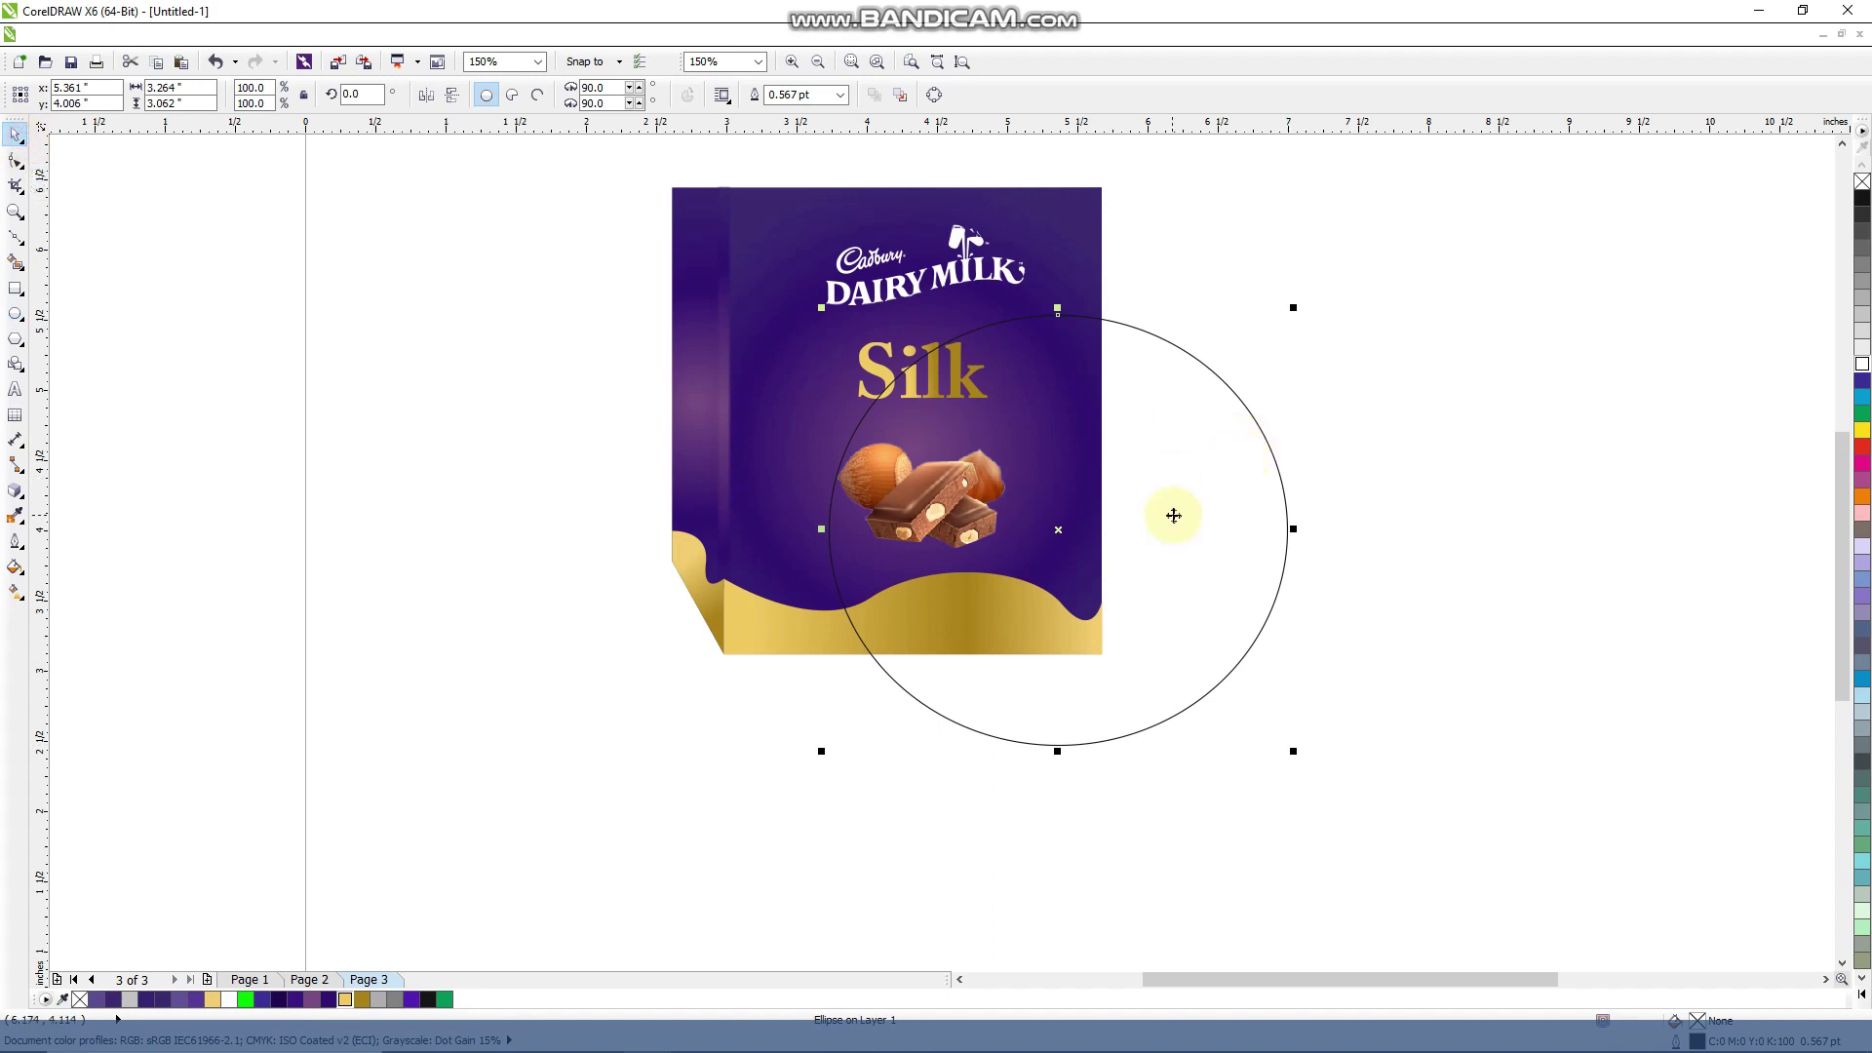
Move the ellipse to the empty area beside the box and make an overlapping copy offset horizontally by about 0.34 inches
{"action": "scroll", "coordinate": [1124, 514], "scroll_direction": "down", "scroll_amount": 2}
{"action": "left_click_drag", "start_coordinate": [1126, 514], "coordinate": [1311, 497]}
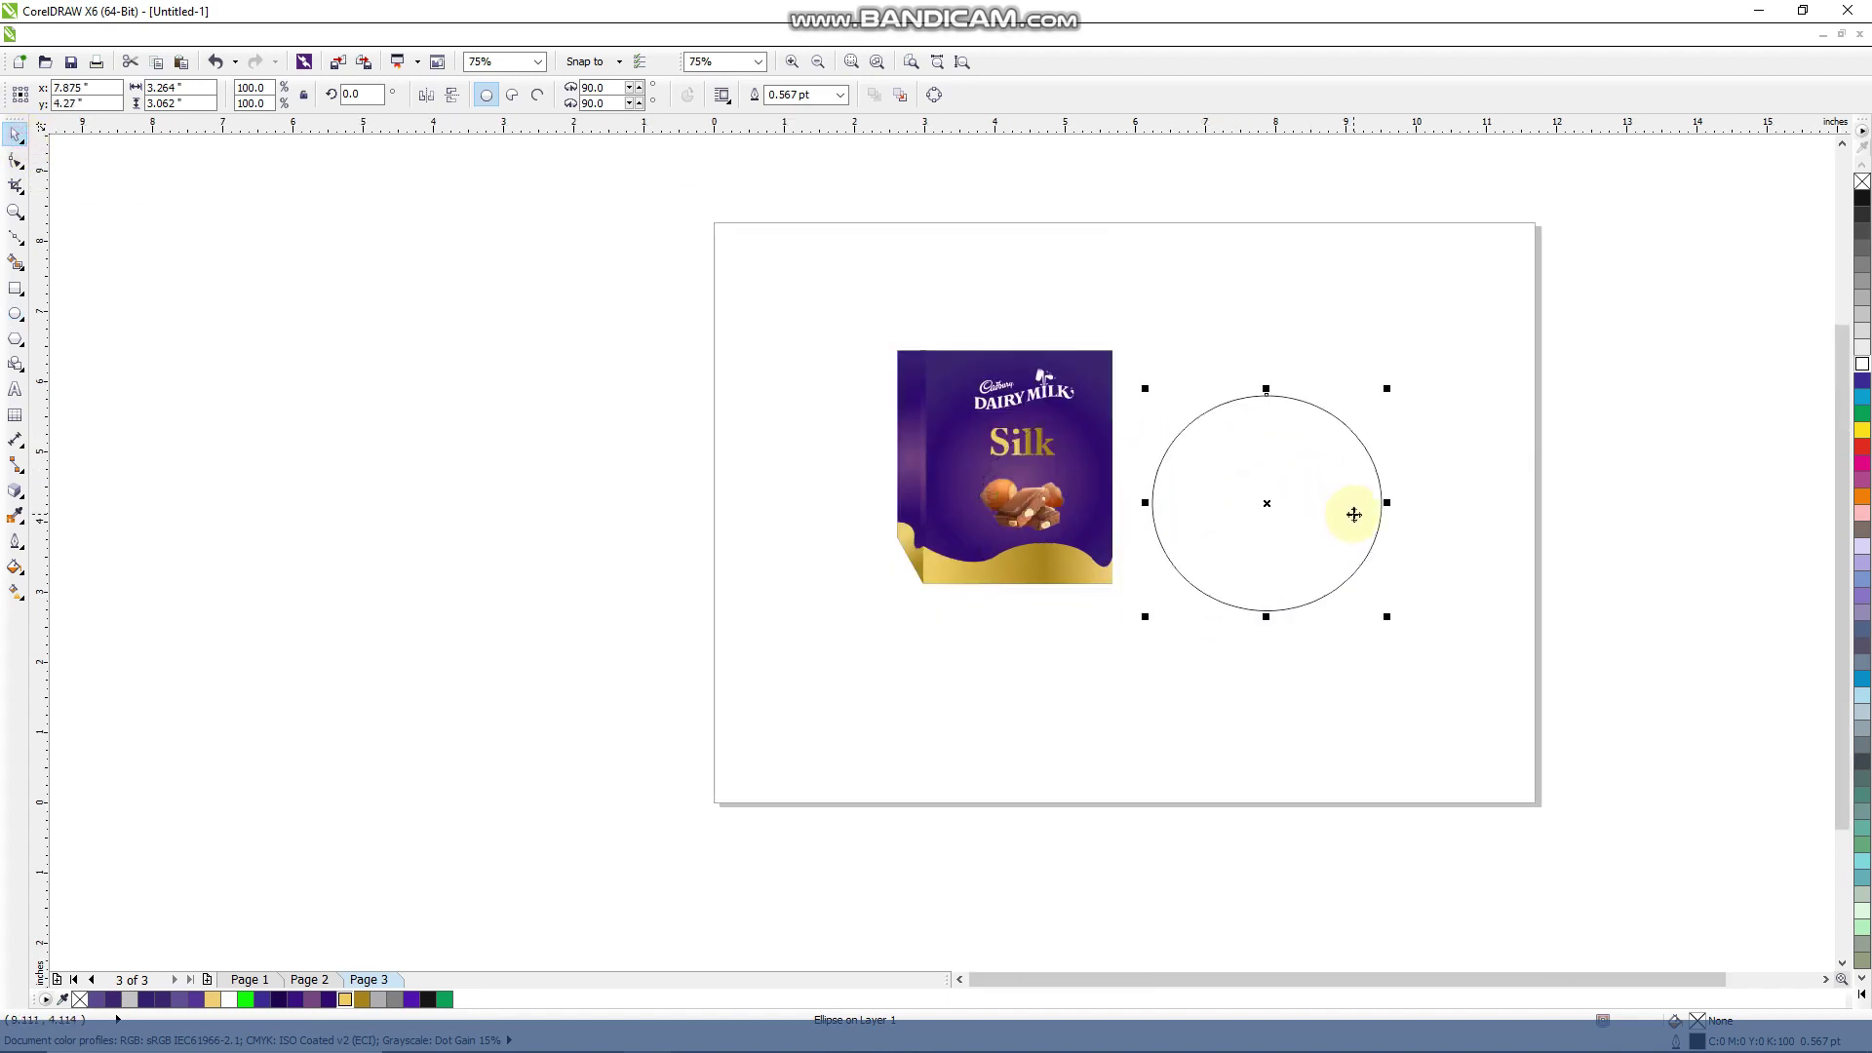
{"action": "scroll", "coordinate": [1363, 513], "scroll_direction": "up", "scroll_amount": 2}
{"action": "left_click_drag", "start_coordinate": [1203, 522], "coordinate": [1253, 543]}
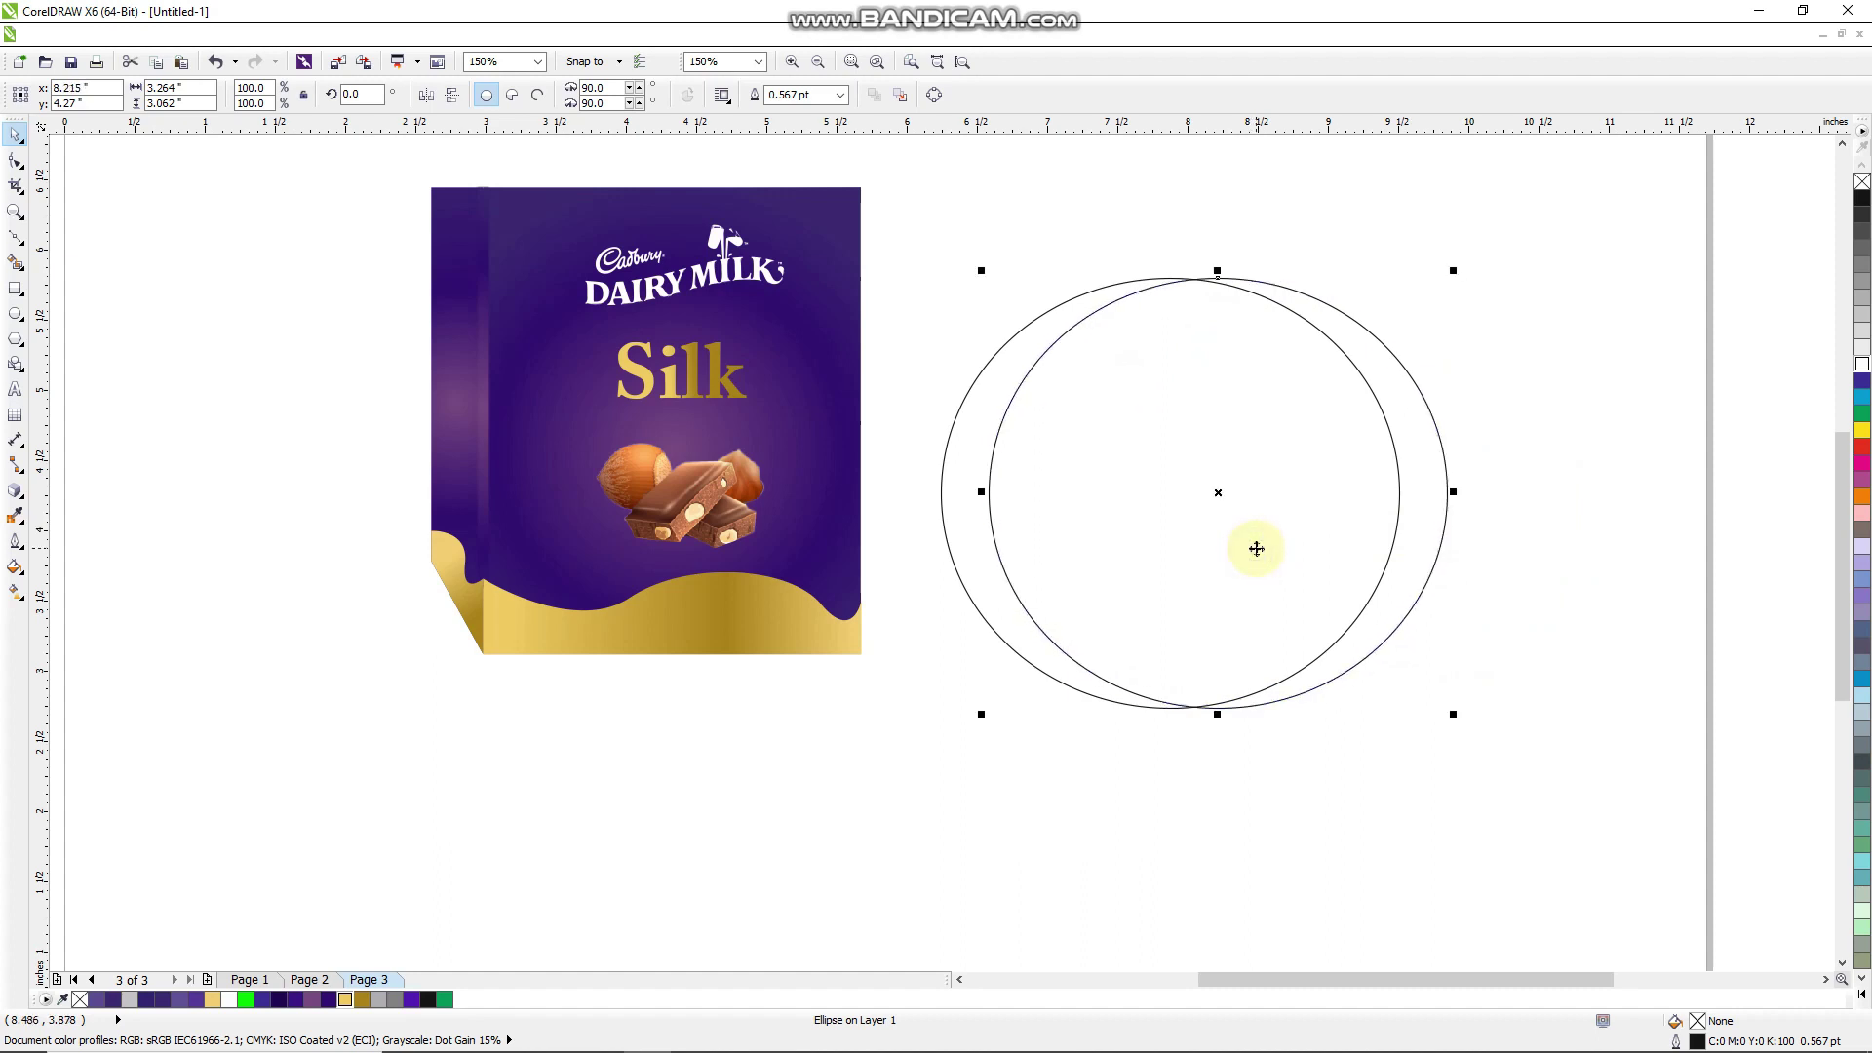
Use Smart Fill to create a green crescent from the region left of the overlapping ellipse copy
{"action": "left_click", "coordinate": [24, 268]}
{"action": "left_click", "coordinate": [69, 262]}
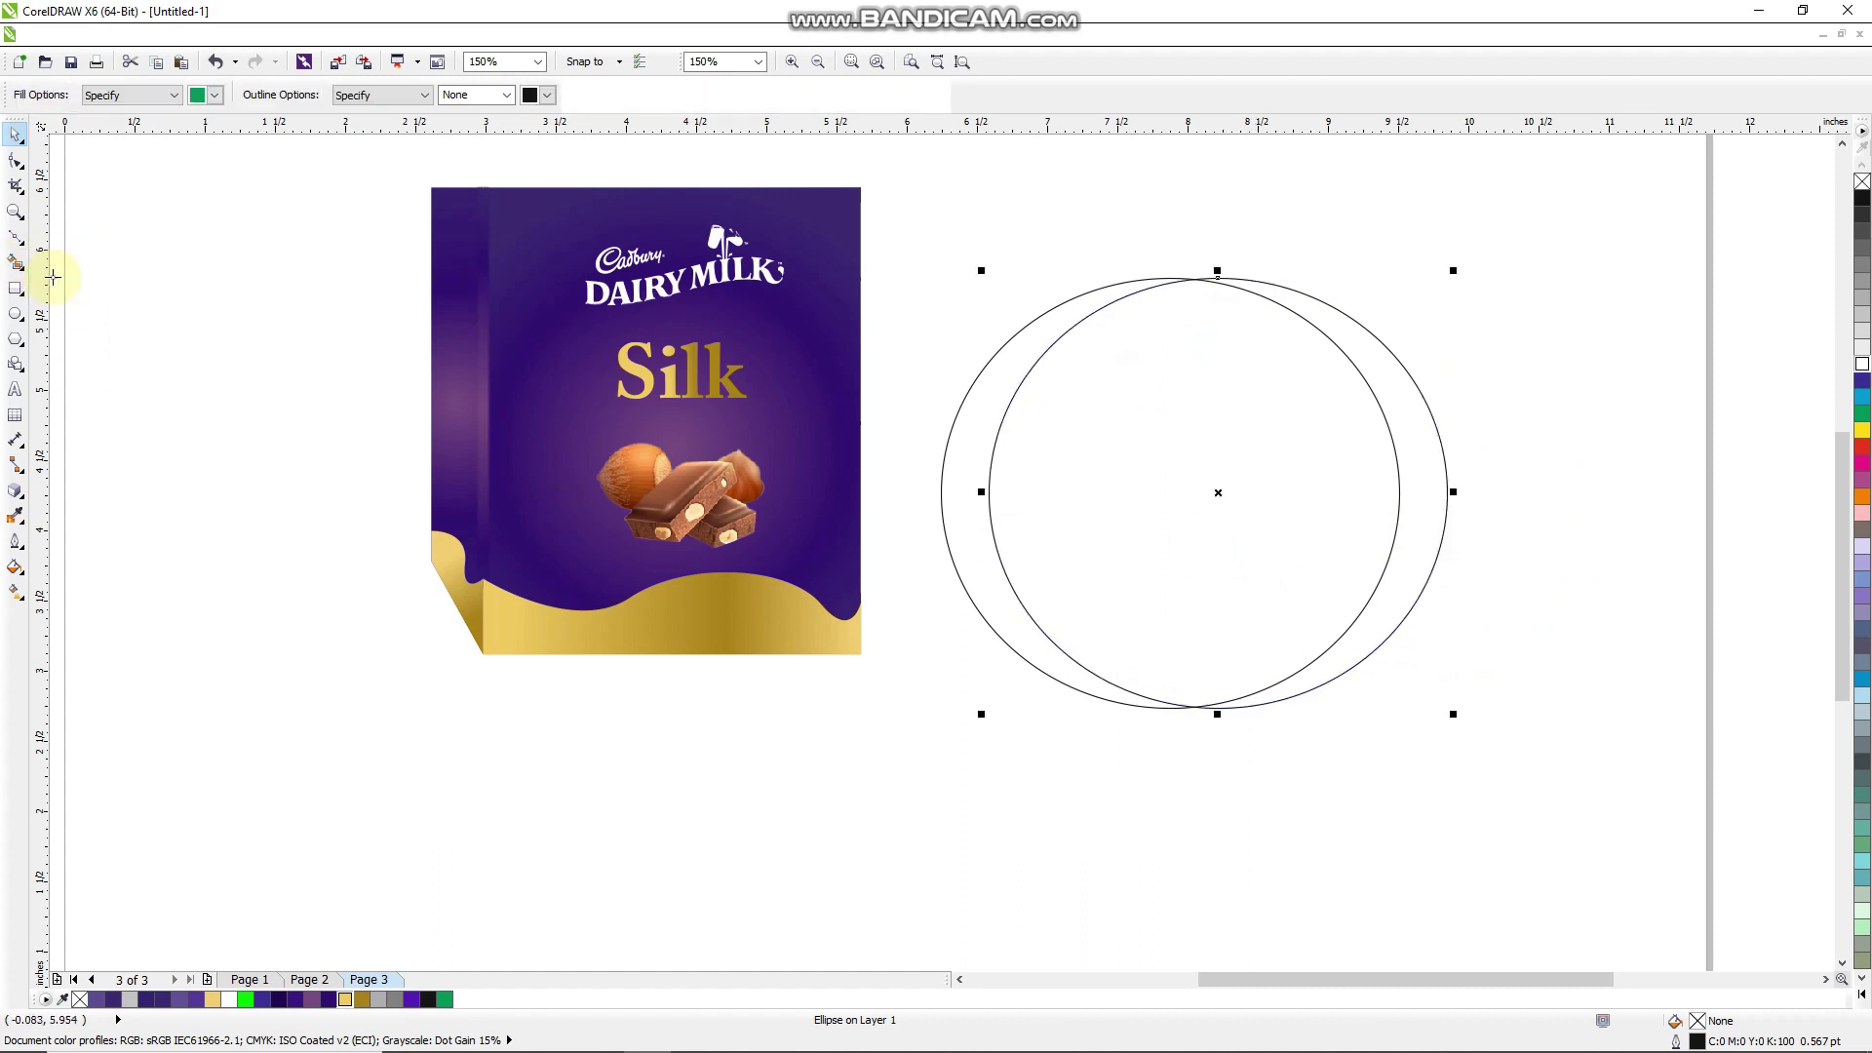
{"action": "left_click", "coordinate": [1012, 360]}
Delete the two overlapping ellipses, keeping only the green crescent beside the box
{"action": "left_click", "coordinate": [16, 133]}
{"action": "right_click", "coordinate": [1276, 330]}
{"action": "left_click", "coordinate": [1352, 231]}
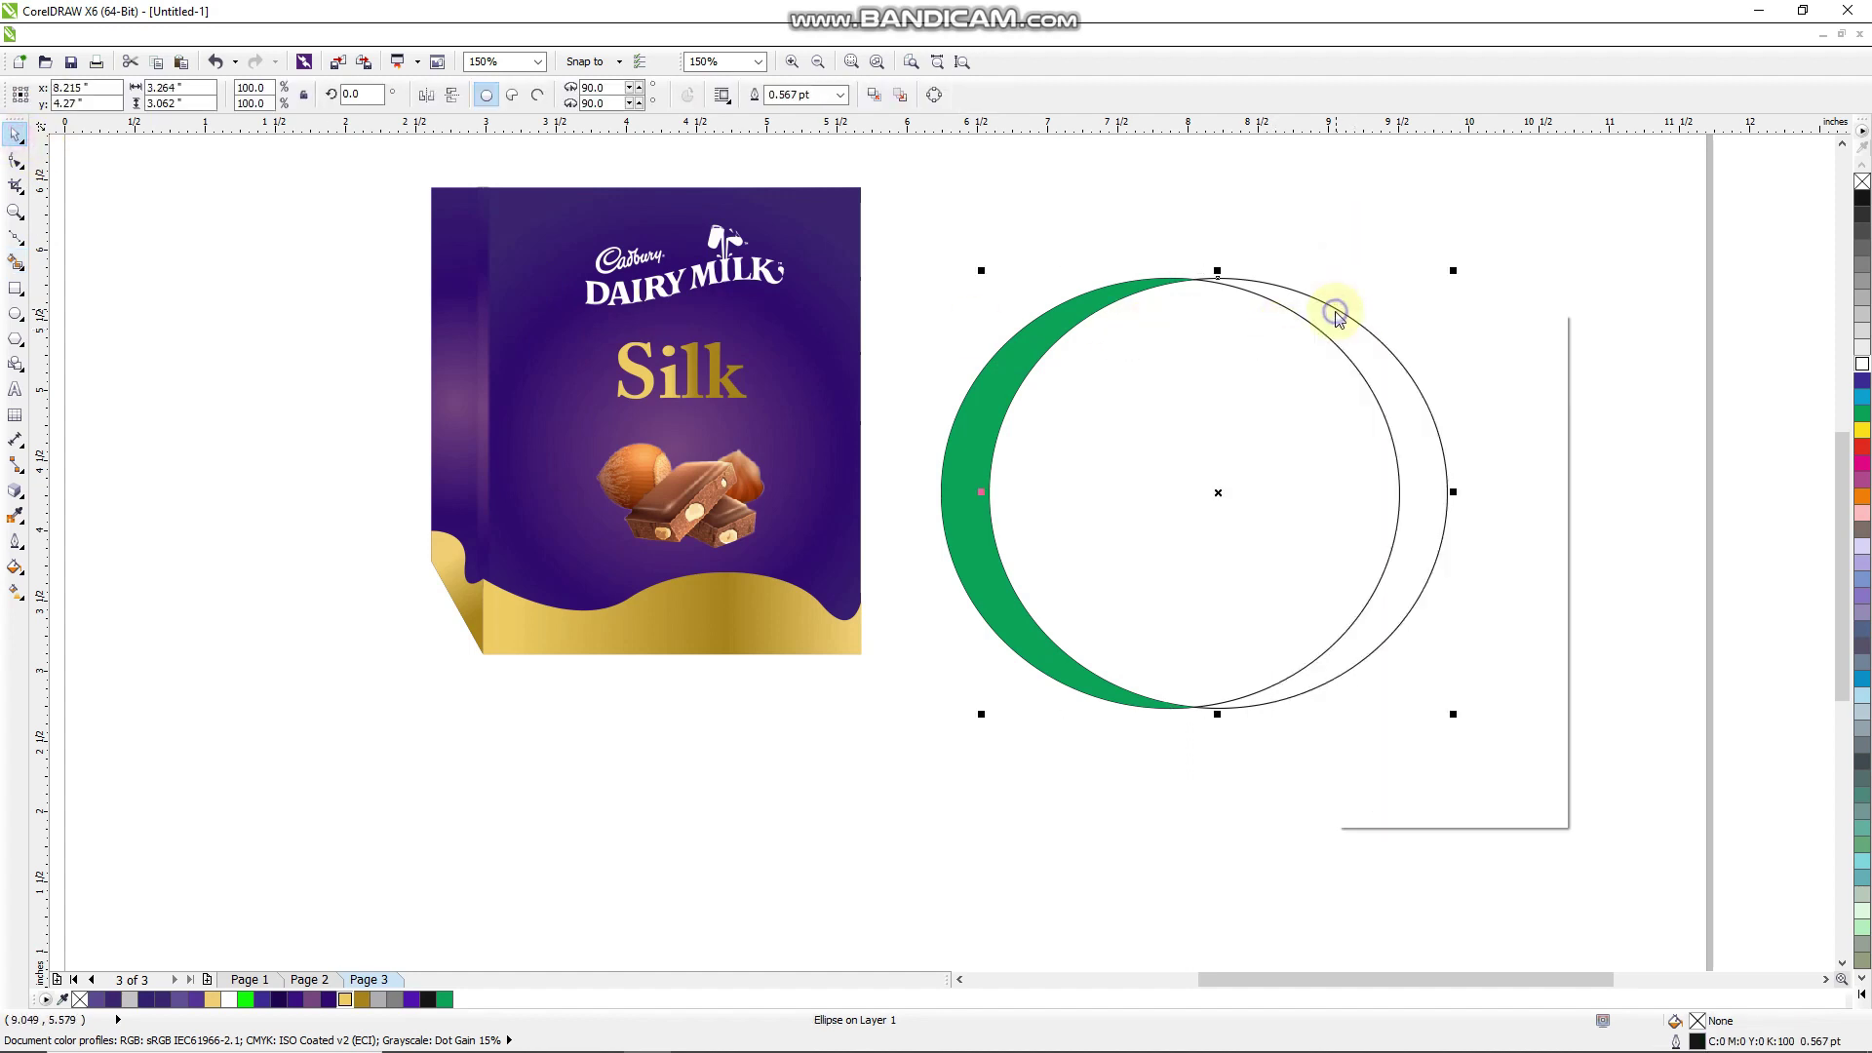
{"action": "right_click", "coordinate": [1336, 313]}
{"action": "left_click", "coordinate": [1385, 531]}
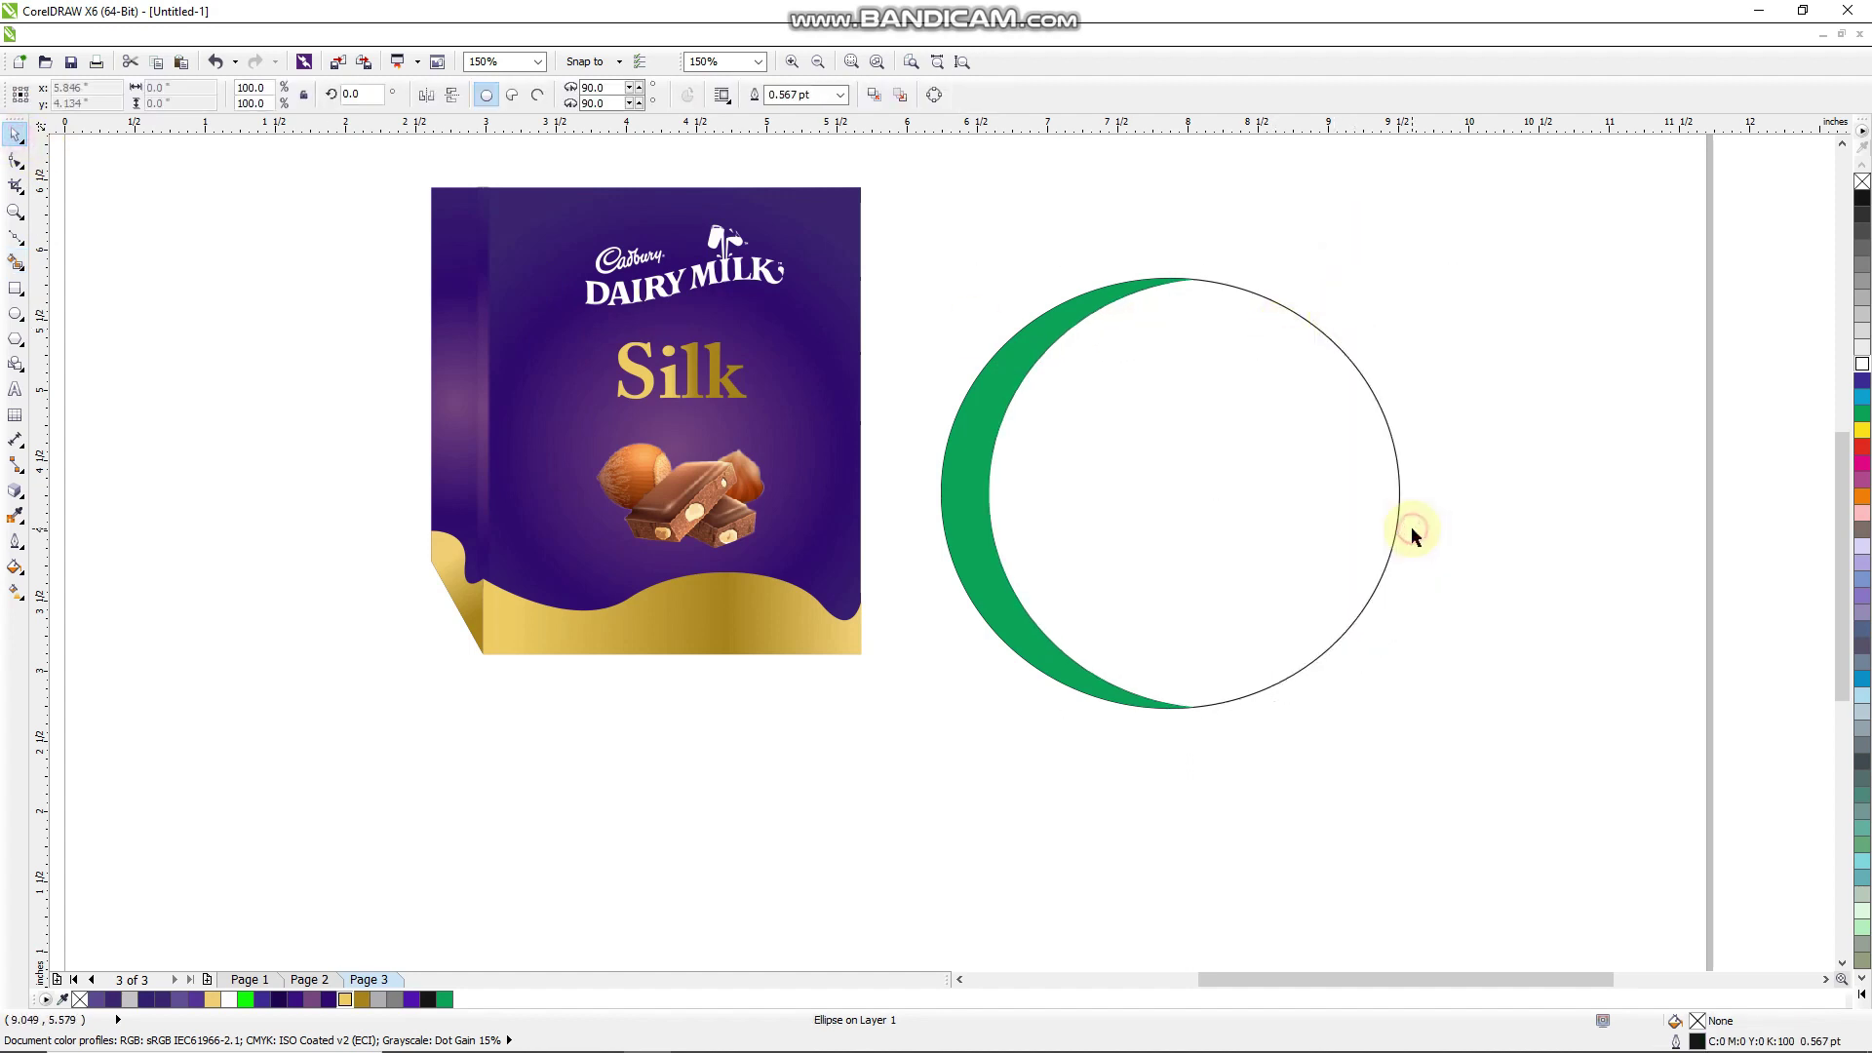
{"action": "right_click", "coordinate": [1333, 455]}
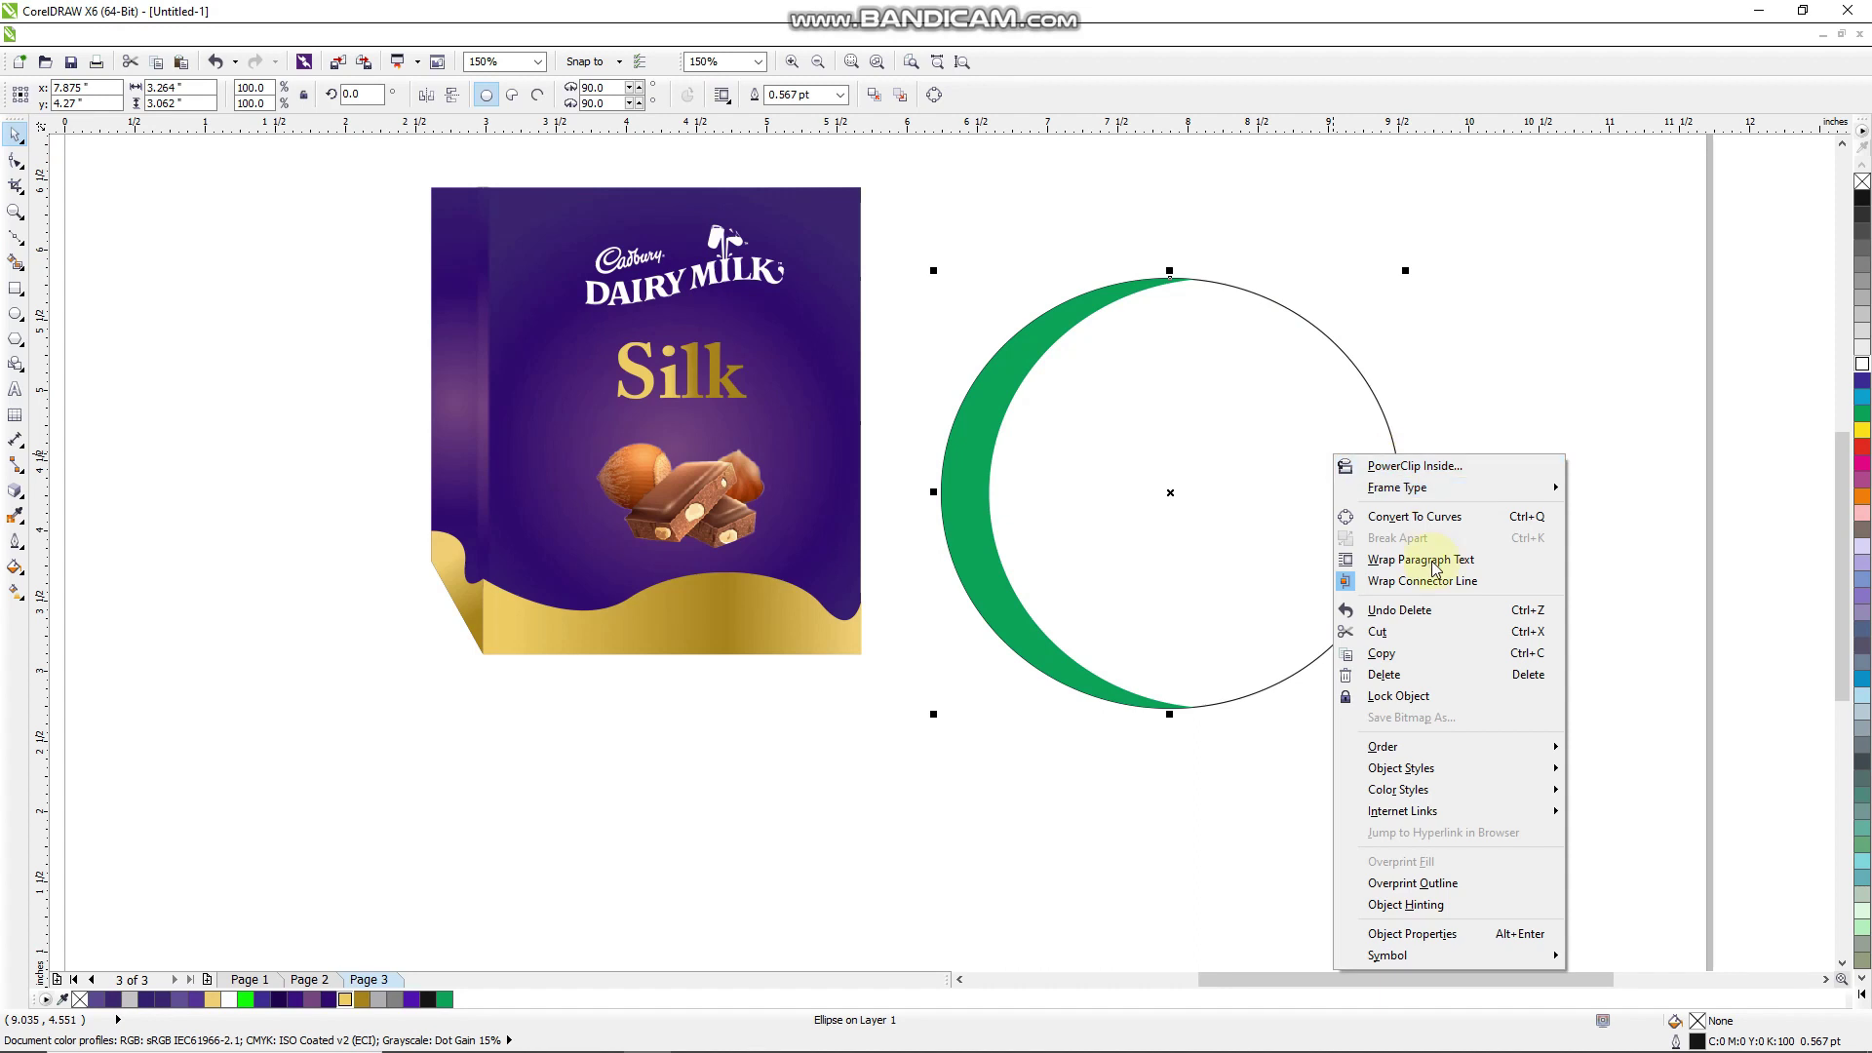
{"action": "left_click", "coordinate": [1441, 673]}
Fill the large crescent with white and move it over the box front, across the Silk text and chocolate image
{"action": "left_click", "coordinate": [1082, 330]}
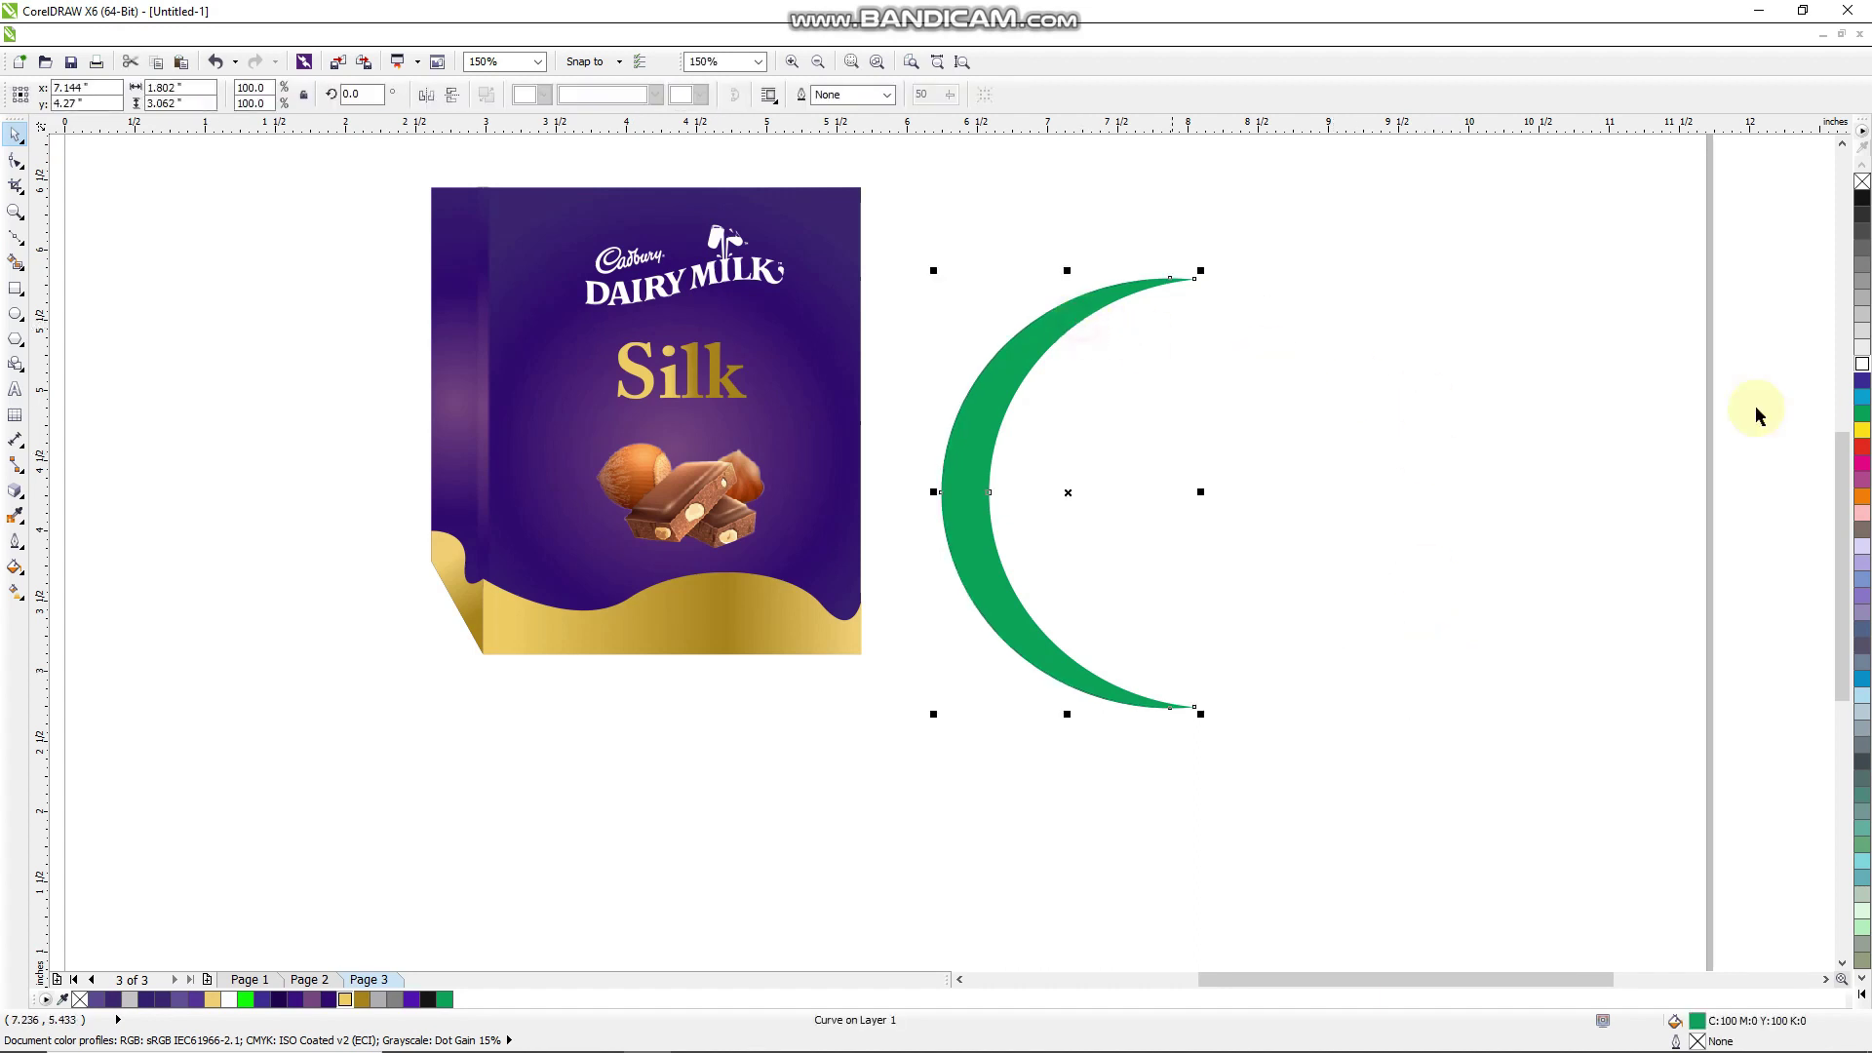
{"action": "left_click", "coordinate": [1862, 366]}
{"action": "left_click_drag", "start_coordinate": [921, 348], "coordinate": [609, 359]}
Convert the large white crescent to an 800 dpi RGB bitmap with anti-aliasing and a transparent background
{"action": "left_click", "coordinate": [318, 34]}
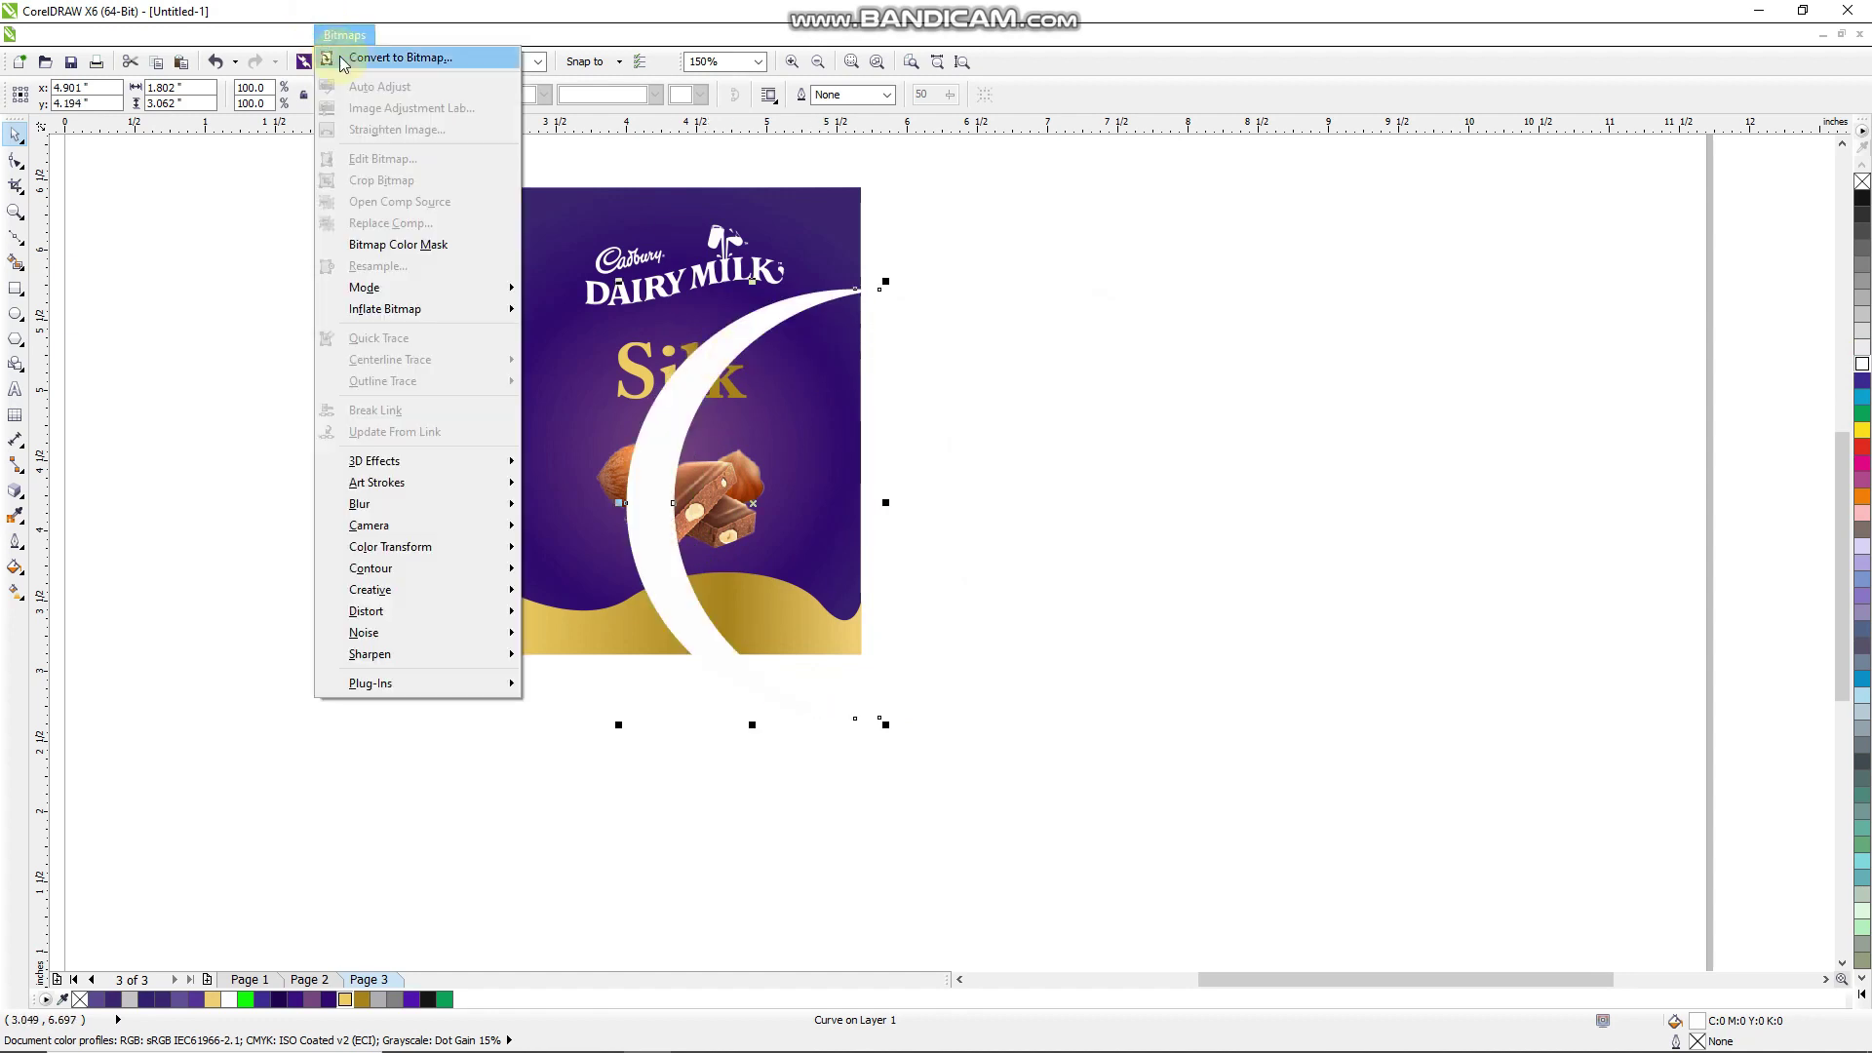
{"action": "left_click", "coordinate": [332, 58]}
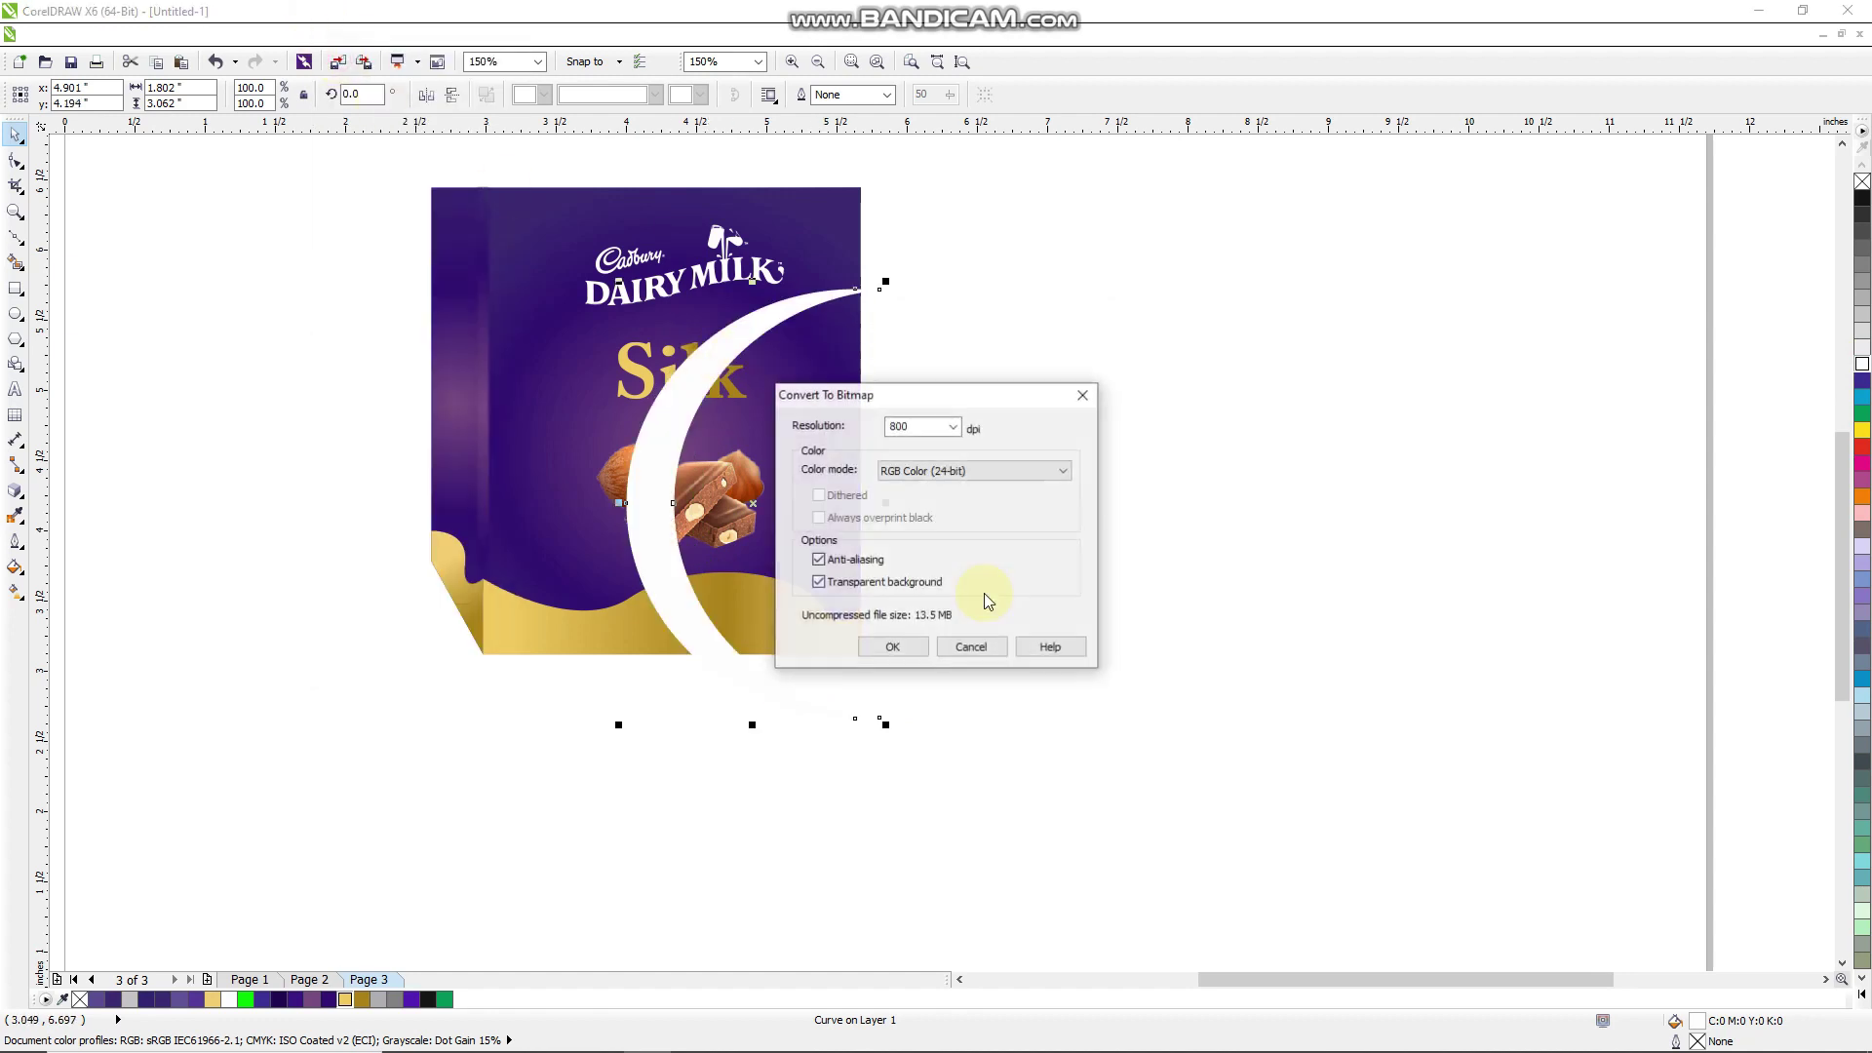
{"action": "left_click", "coordinate": [909, 647]}
Apply a Gaussian Blur with a 130-pixel radius to the large white crescent bitmap
{"action": "left_click", "coordinate": [356, 34]}
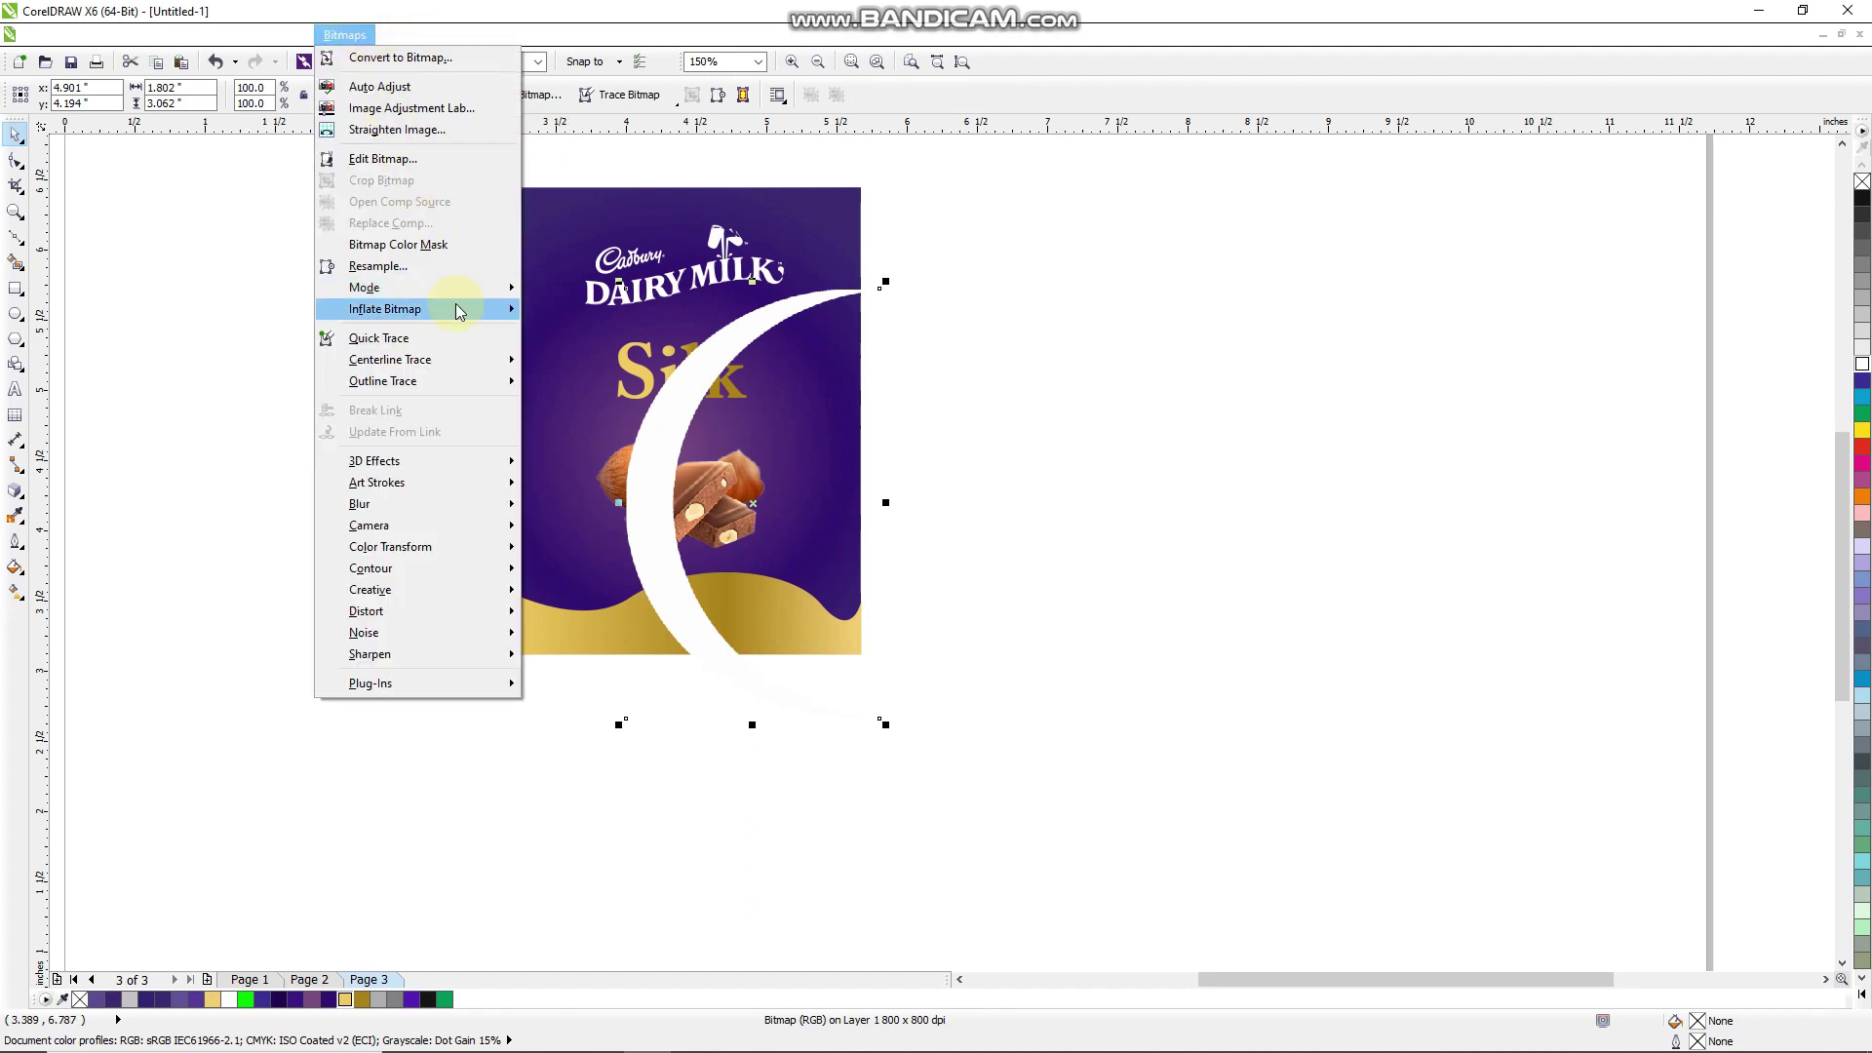
{"action": "mouse_move", "coordinate": [460, 296]}
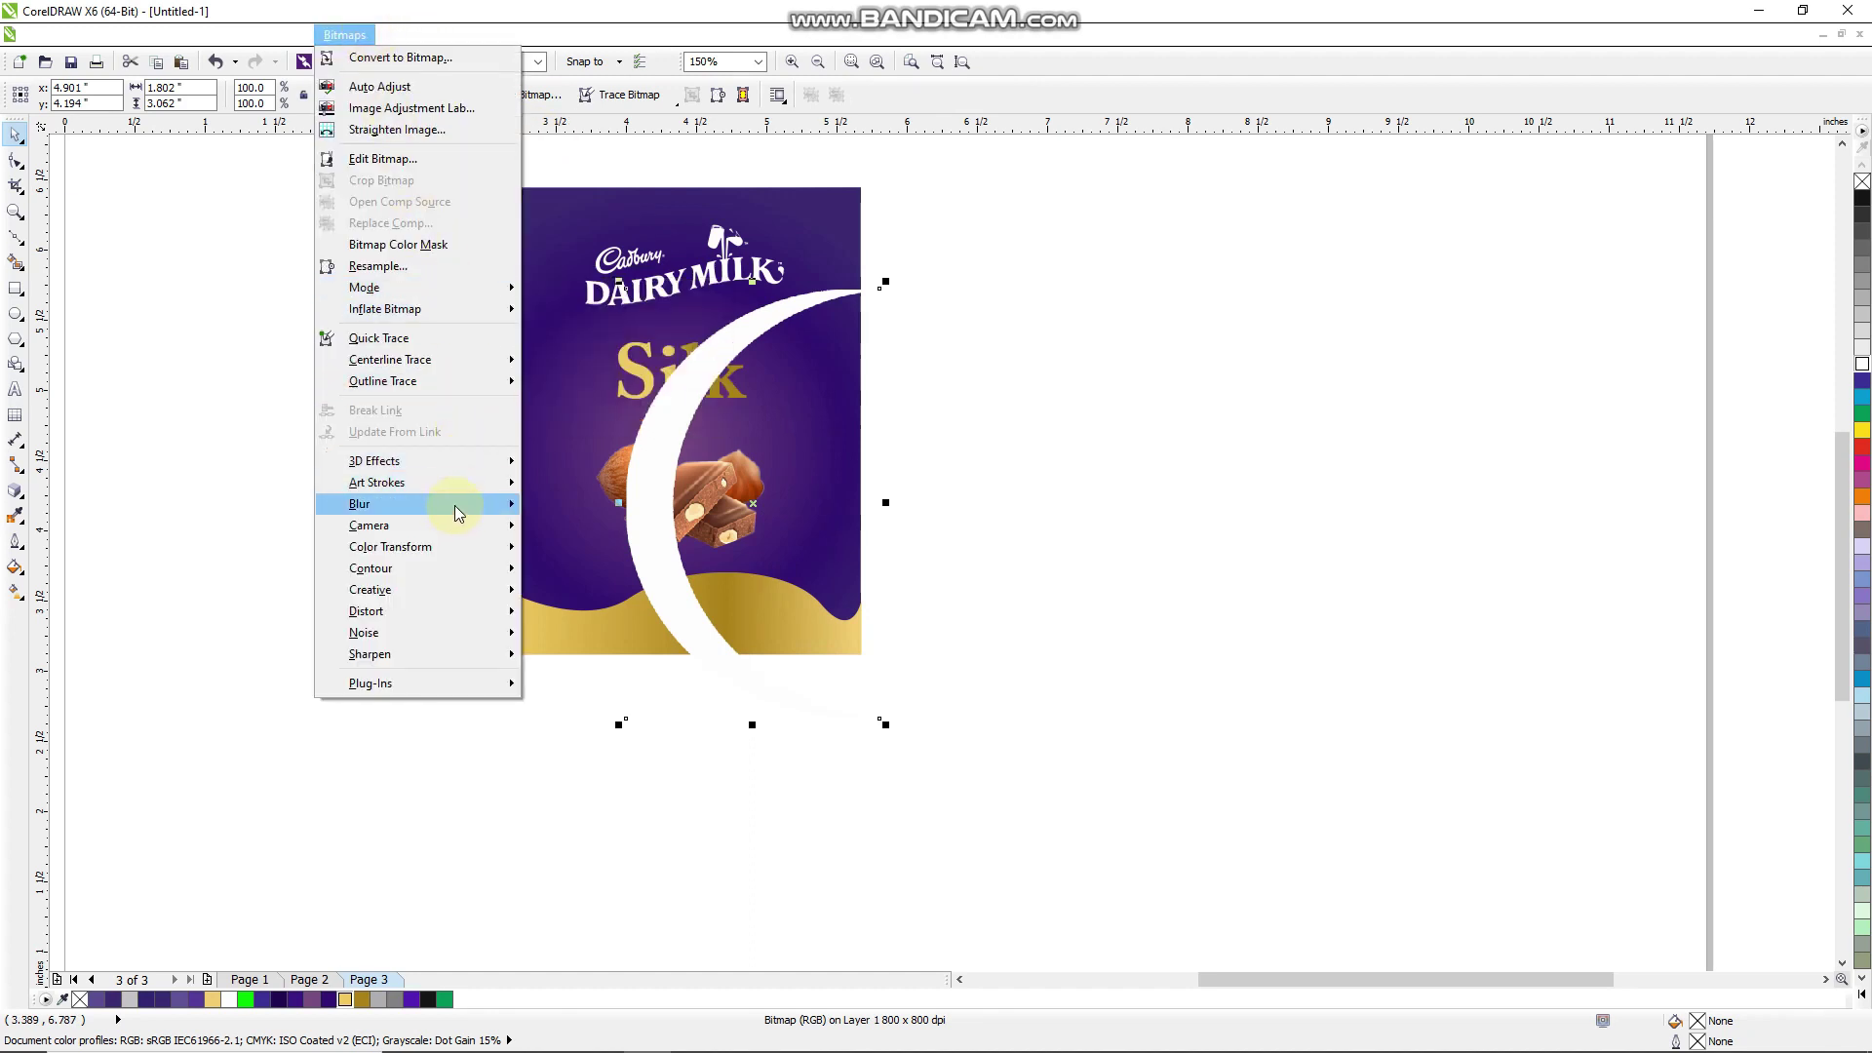
{"action": "mouse_move", "coordinate": [454, 507]}
{"action": "left_click", "coordinate": [631, 526]}
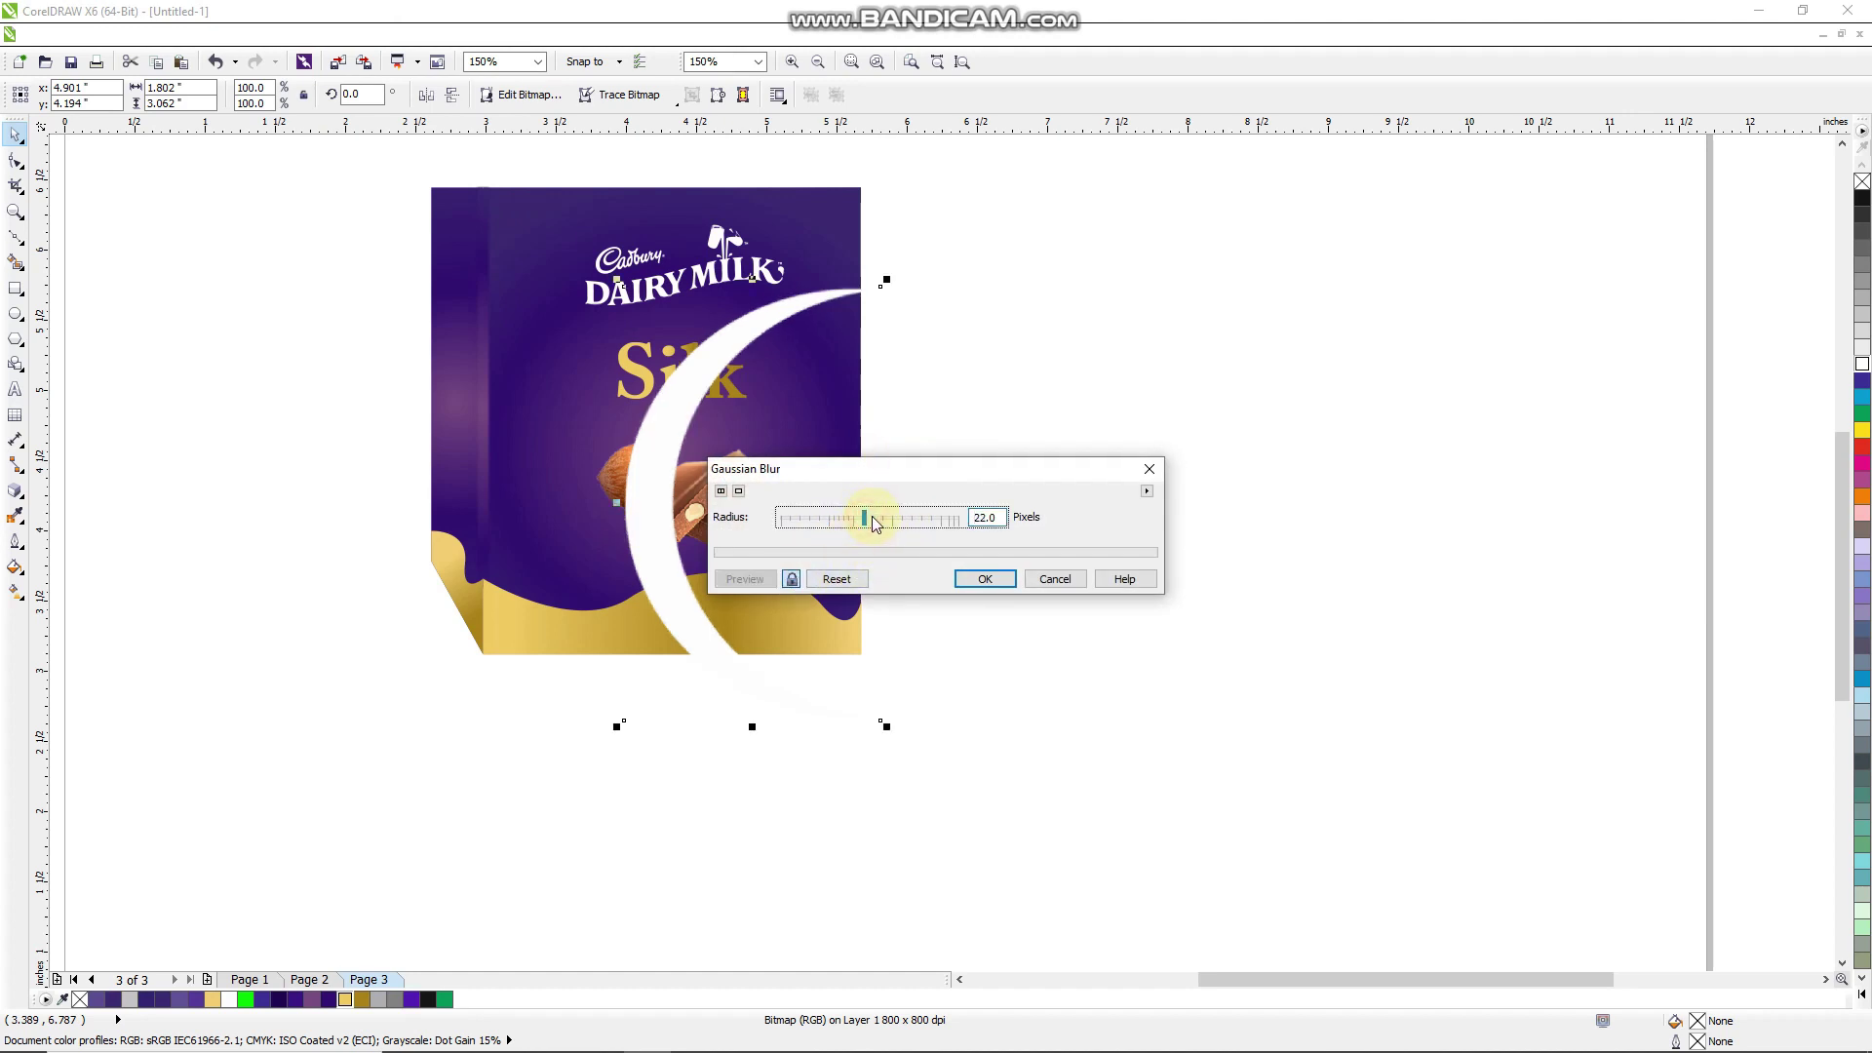
{"action": "left_click_drag", "start_coordinate": [873, 514], "coordinate": [891, 522]}
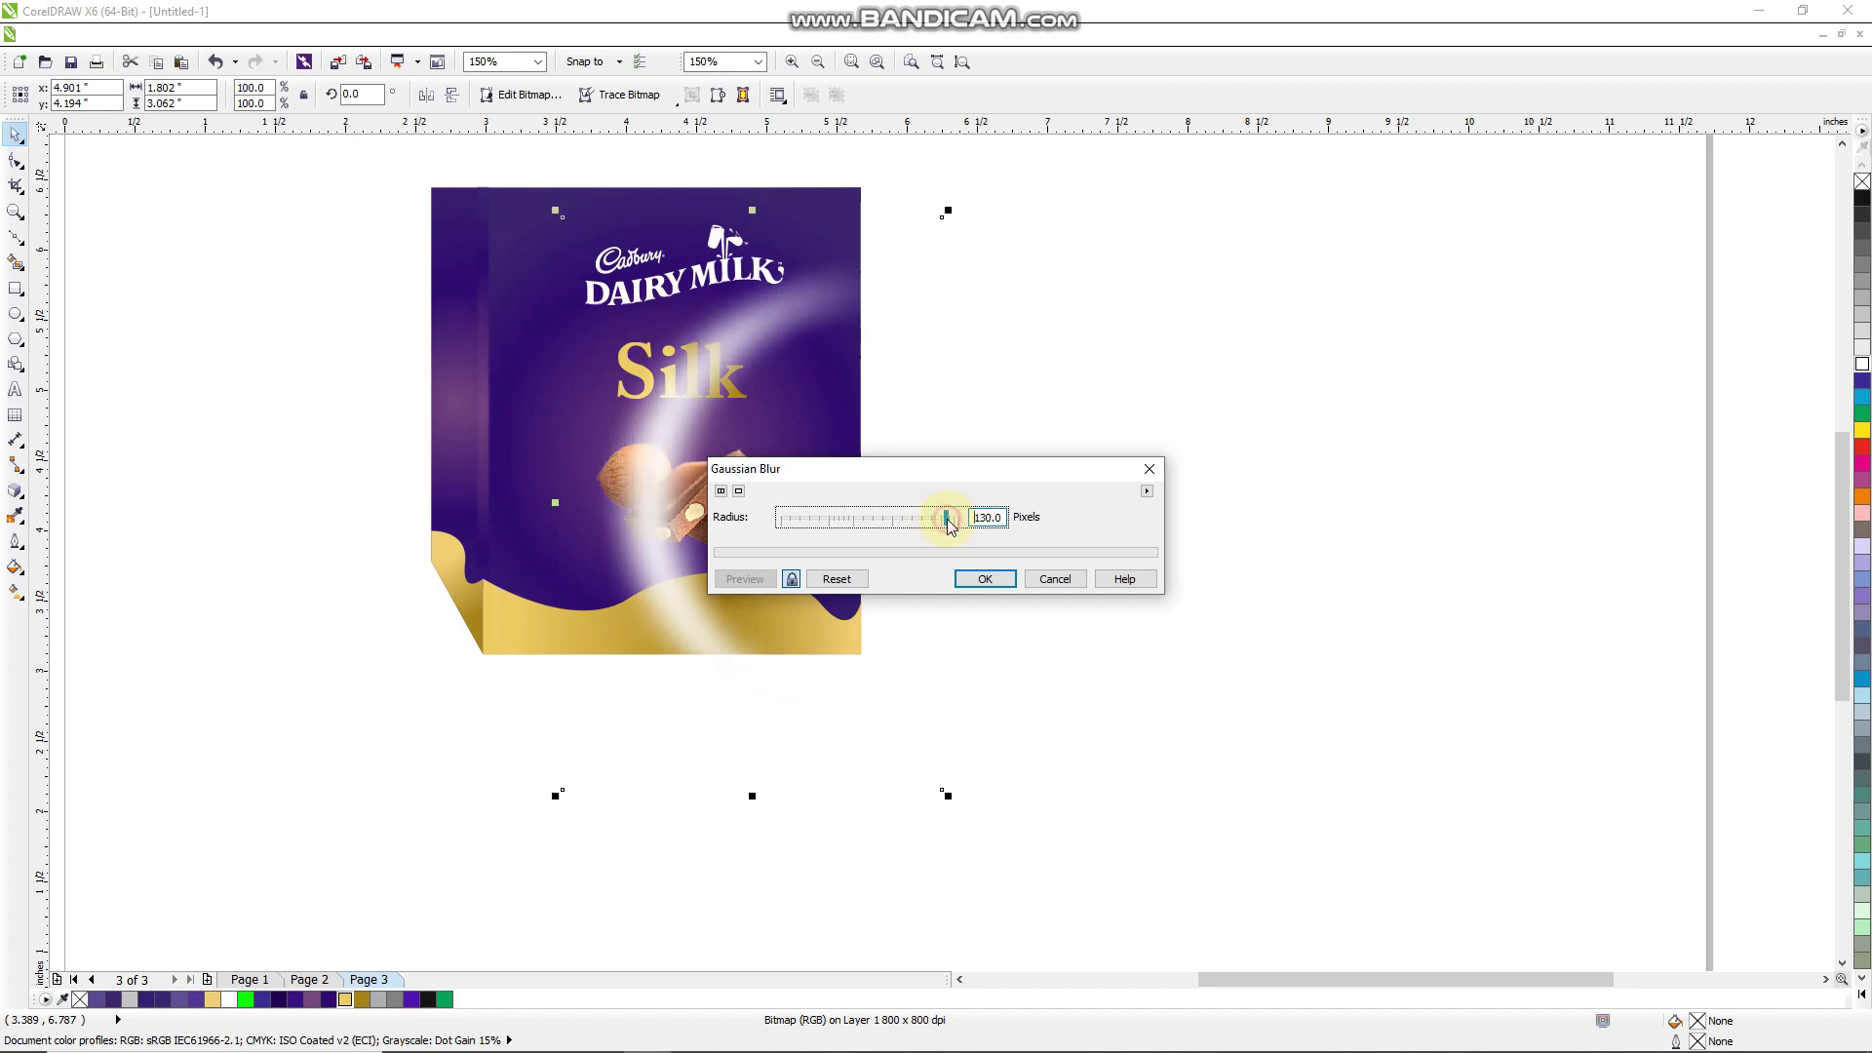
{"action": "left_click", "coordinate": [985, 579]}
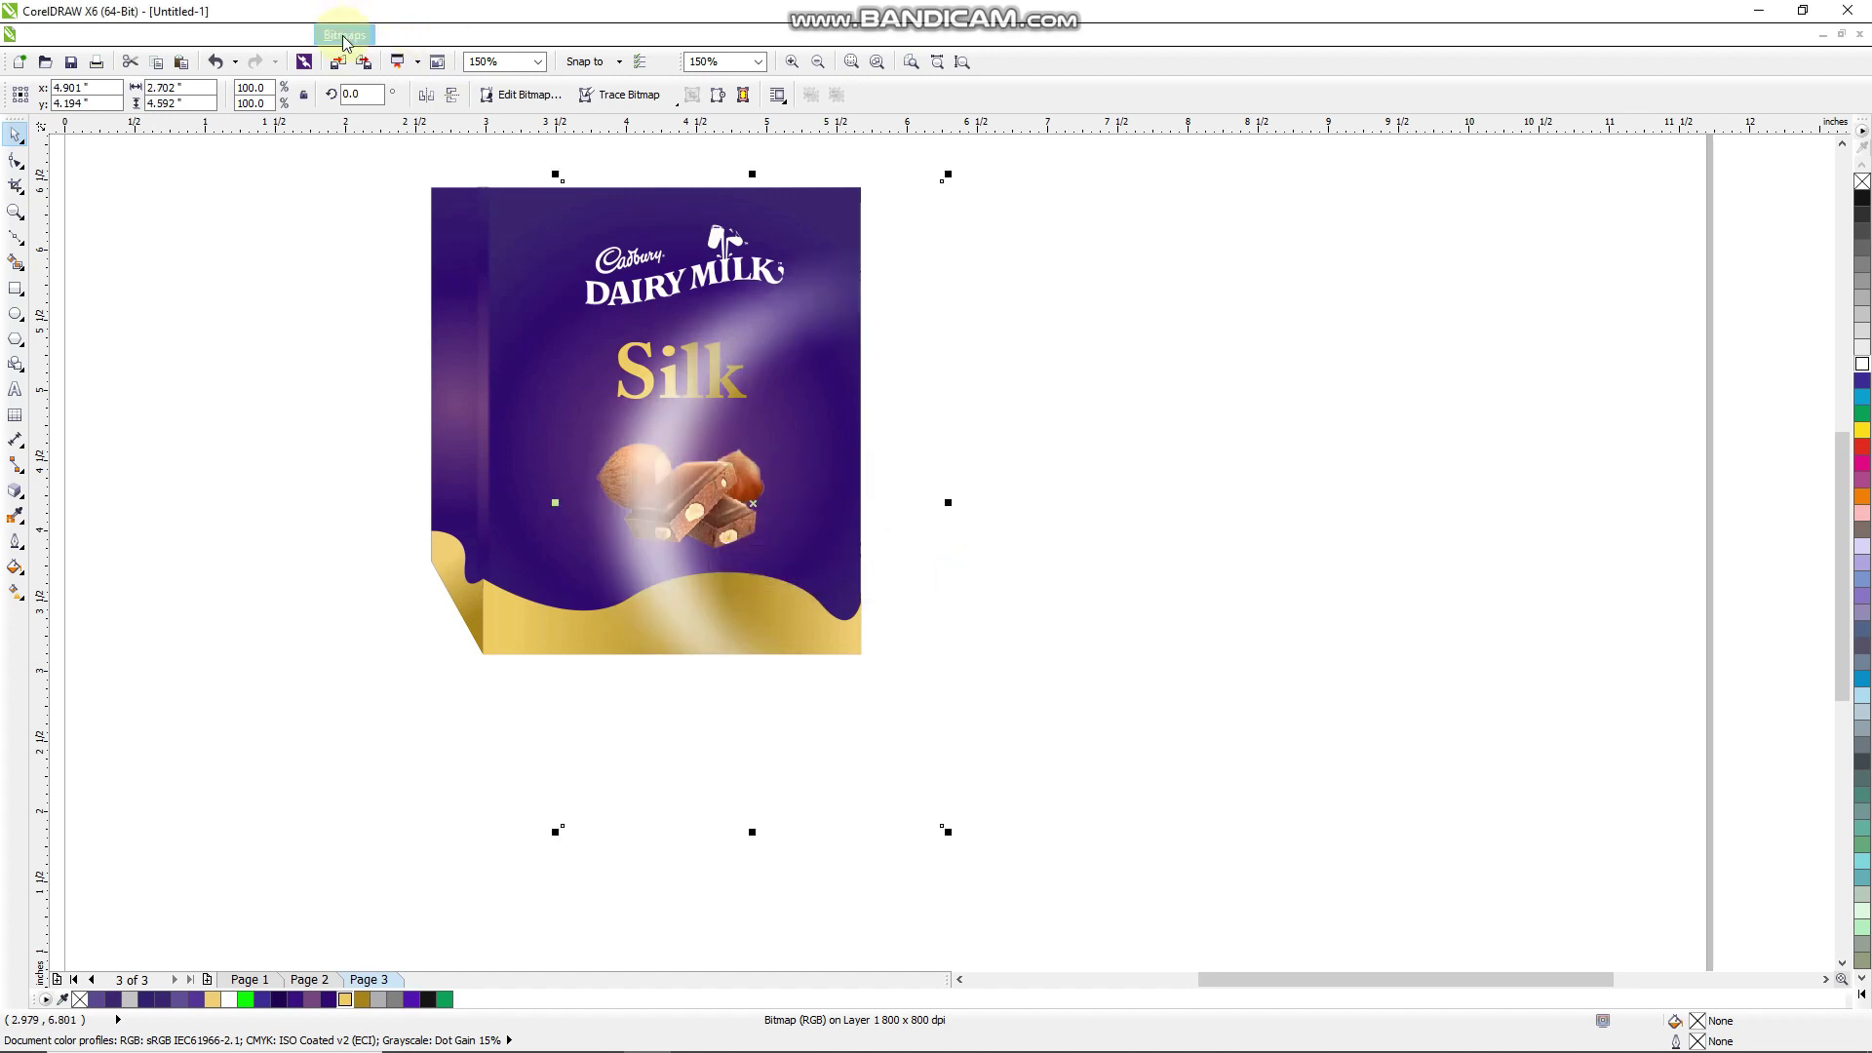
PowerClip the blurred crescent inside the purple front panel of the box
{"action": "left_click", "coordinate": [282, 38]}
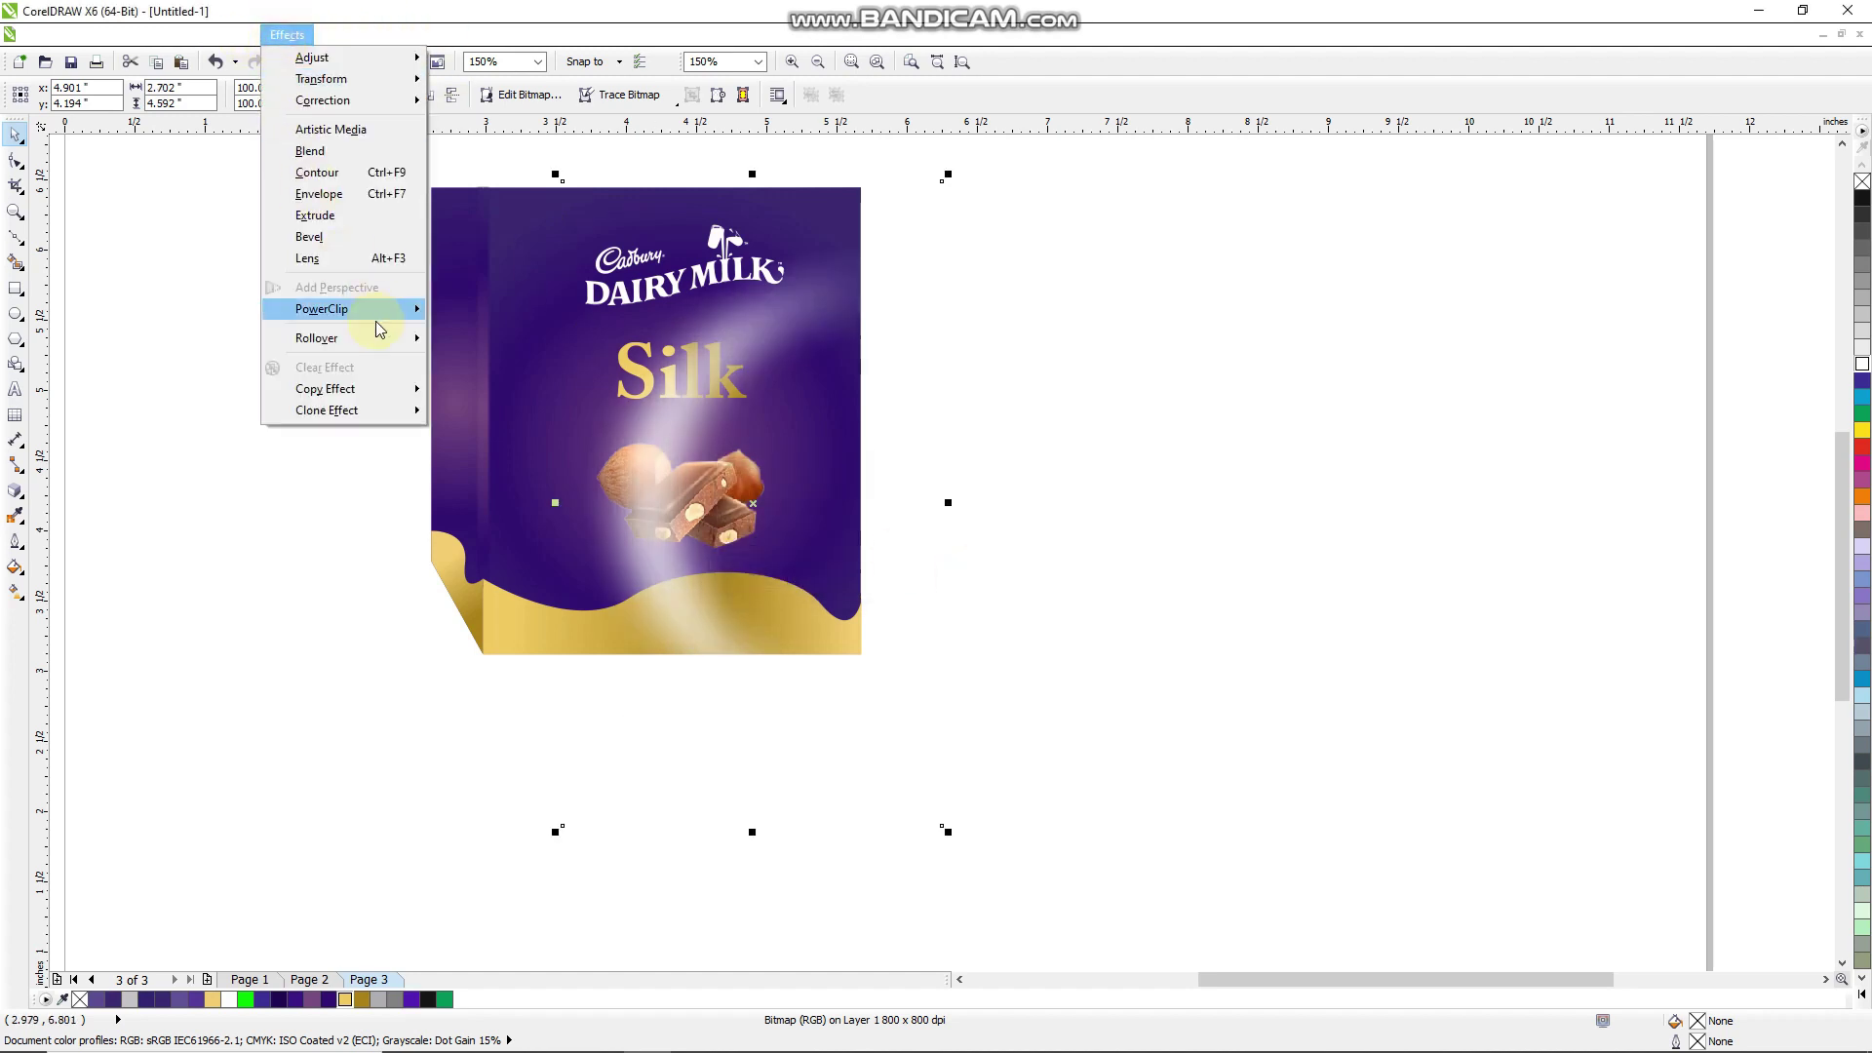
{"action": "mouse_move", "coordinate": [375, 309]}
{"action": "left_click", "coordinate": [473, 310]}
{"action": "left_click", "coordinate": [501, 200]}
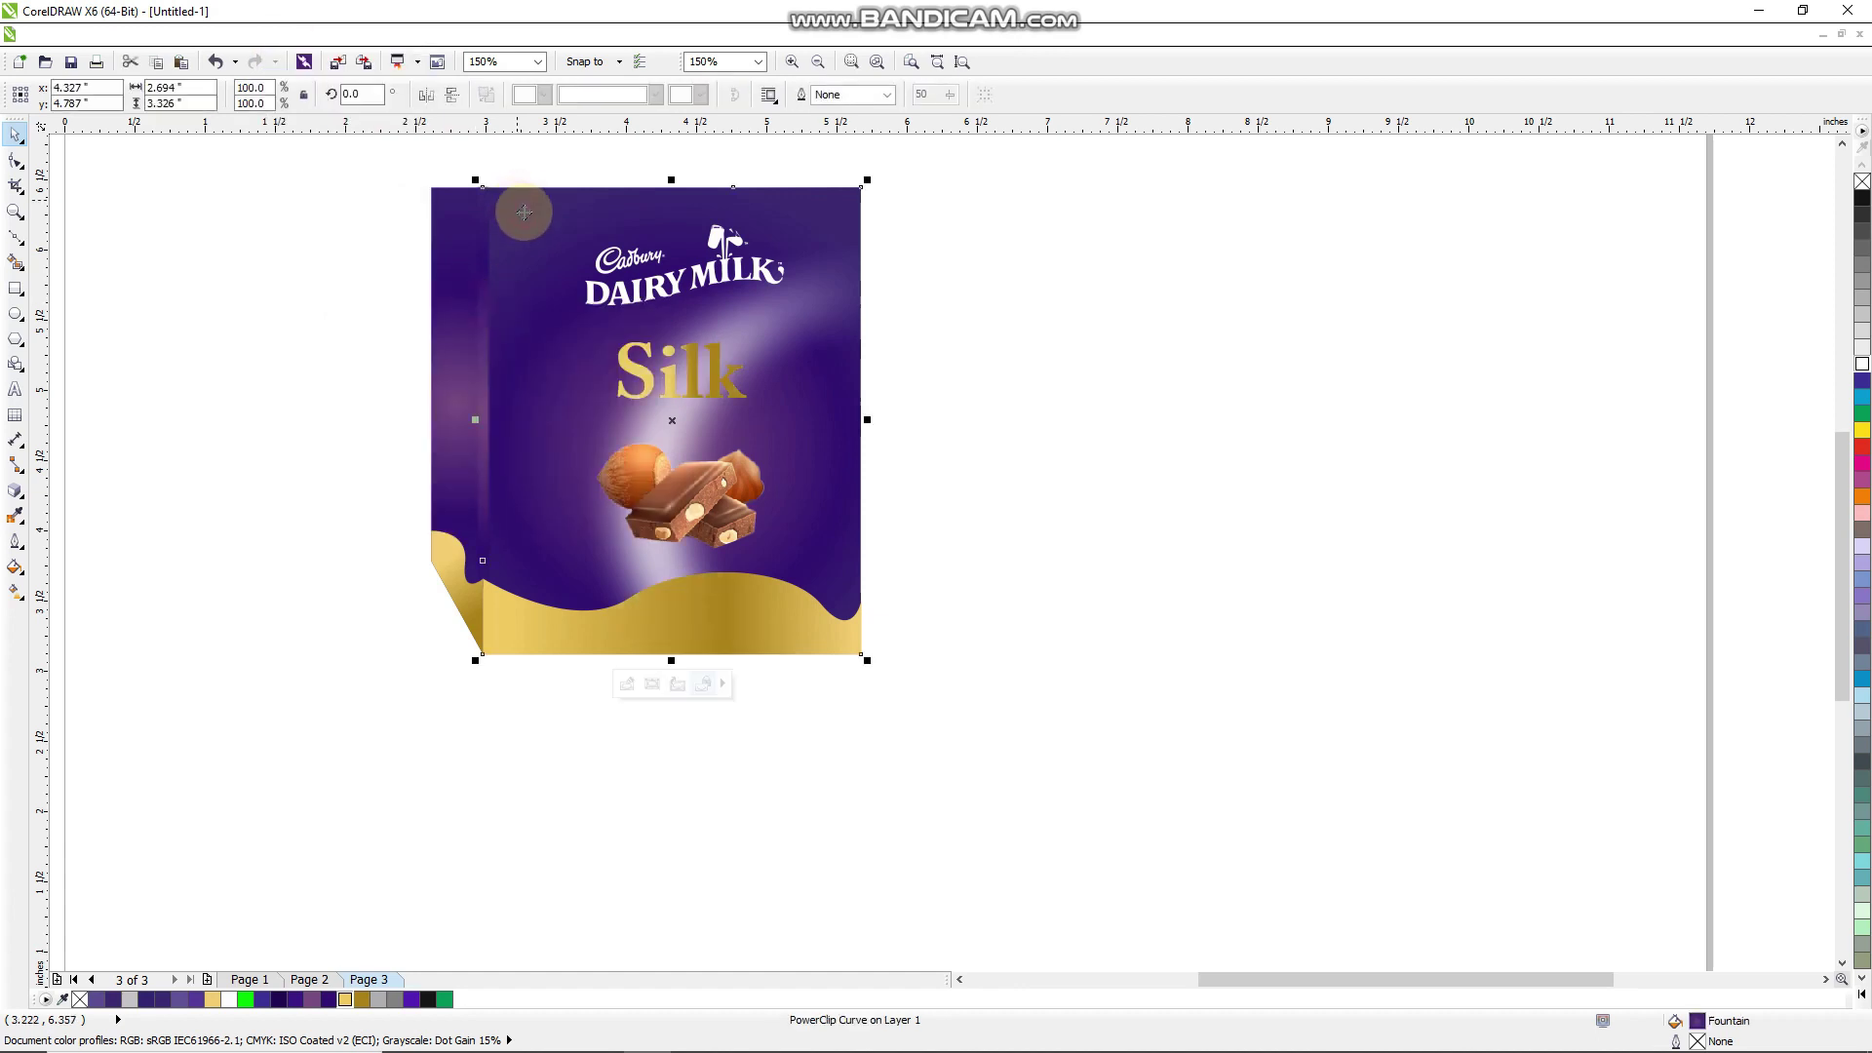
{"action": "left_click", "coordinate": [1004, 305]}
Draw an ellipse about 1.326 by 1.222 inches beside the box and make a copy offset about 0.084 inches right and 0.042 inches down
{"action": "scroll", "coordinate": [614, 320], "scroll_direction": "down", "scroll_amount": 2}
{"action": "scroll", "coordinate": [577, 256], "scroll_direction": "up", "scroll_amount": 2}
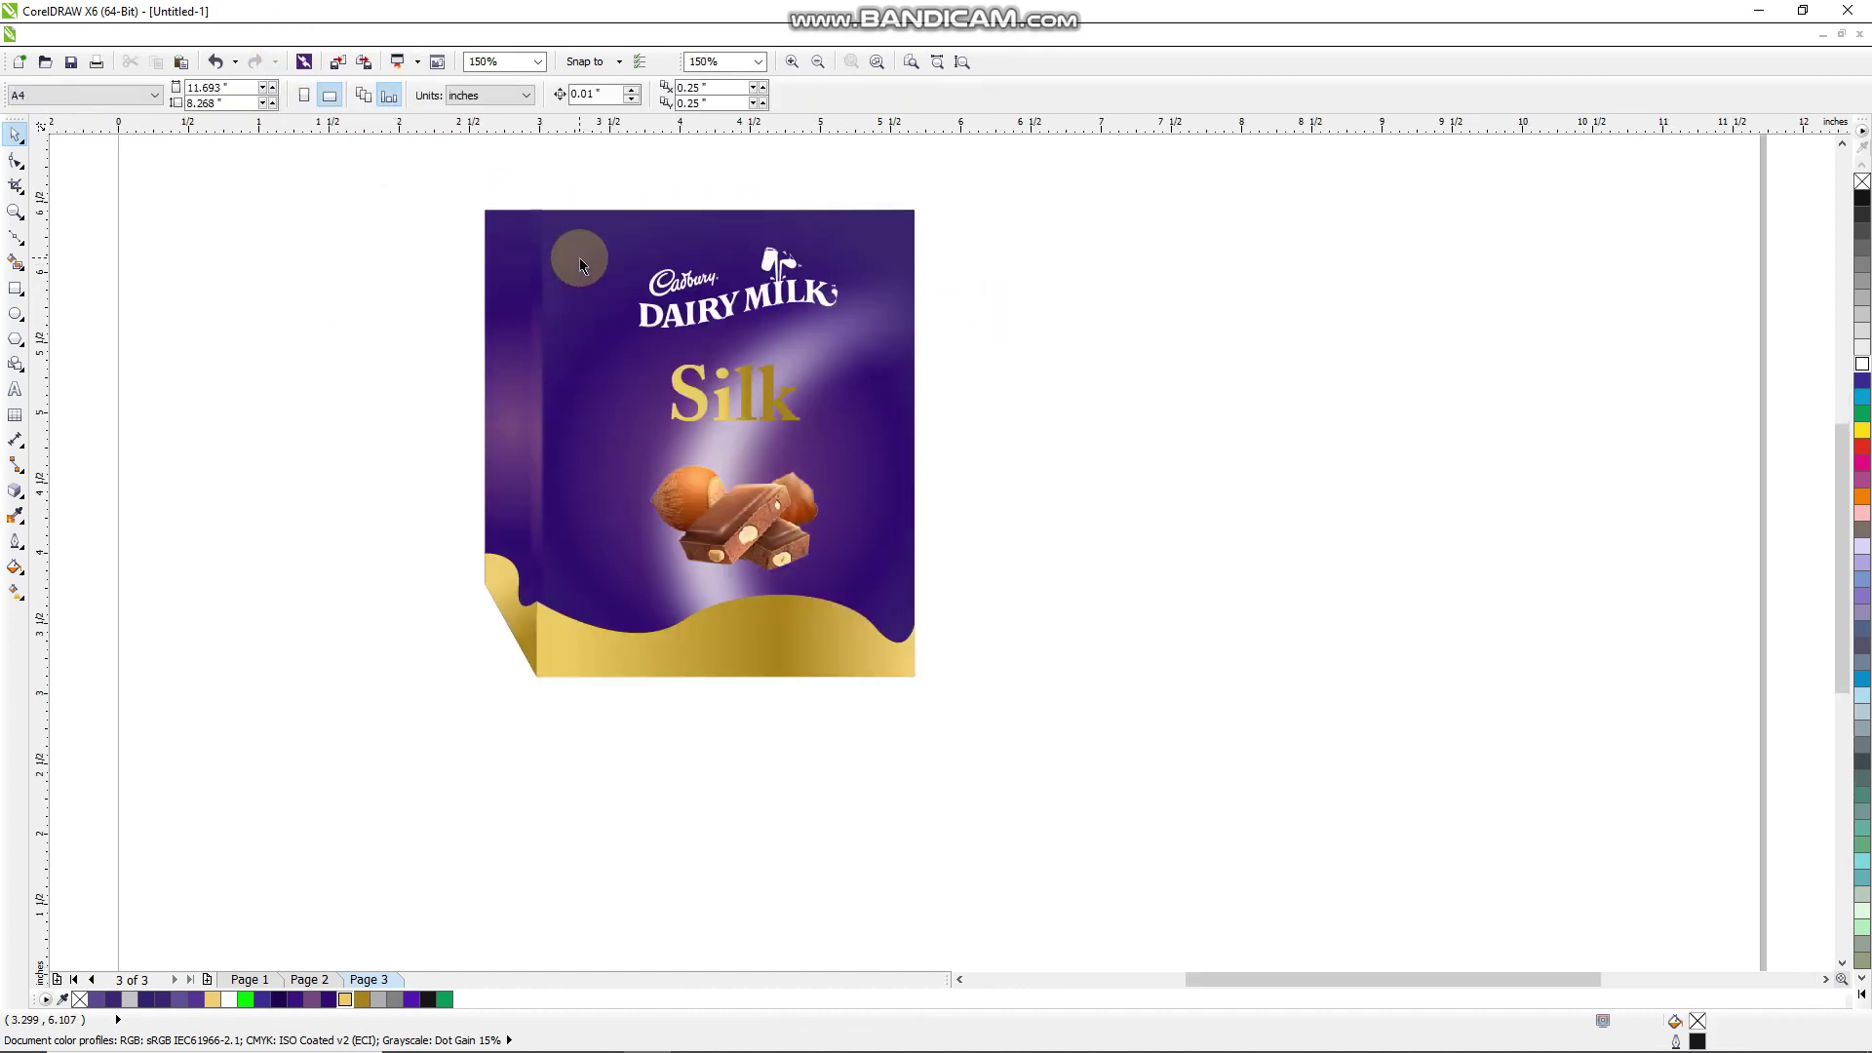
{"action": "left_click", "coordinate": [16, 314]}
{"action": "scroll", "coordinate": [555, 254], "scroll_direction": "up", "scroll_amount": 2}
{"action": "left_click_drag", "start_coordinate": [1234, 241], "coordinate": [1608, 587]}
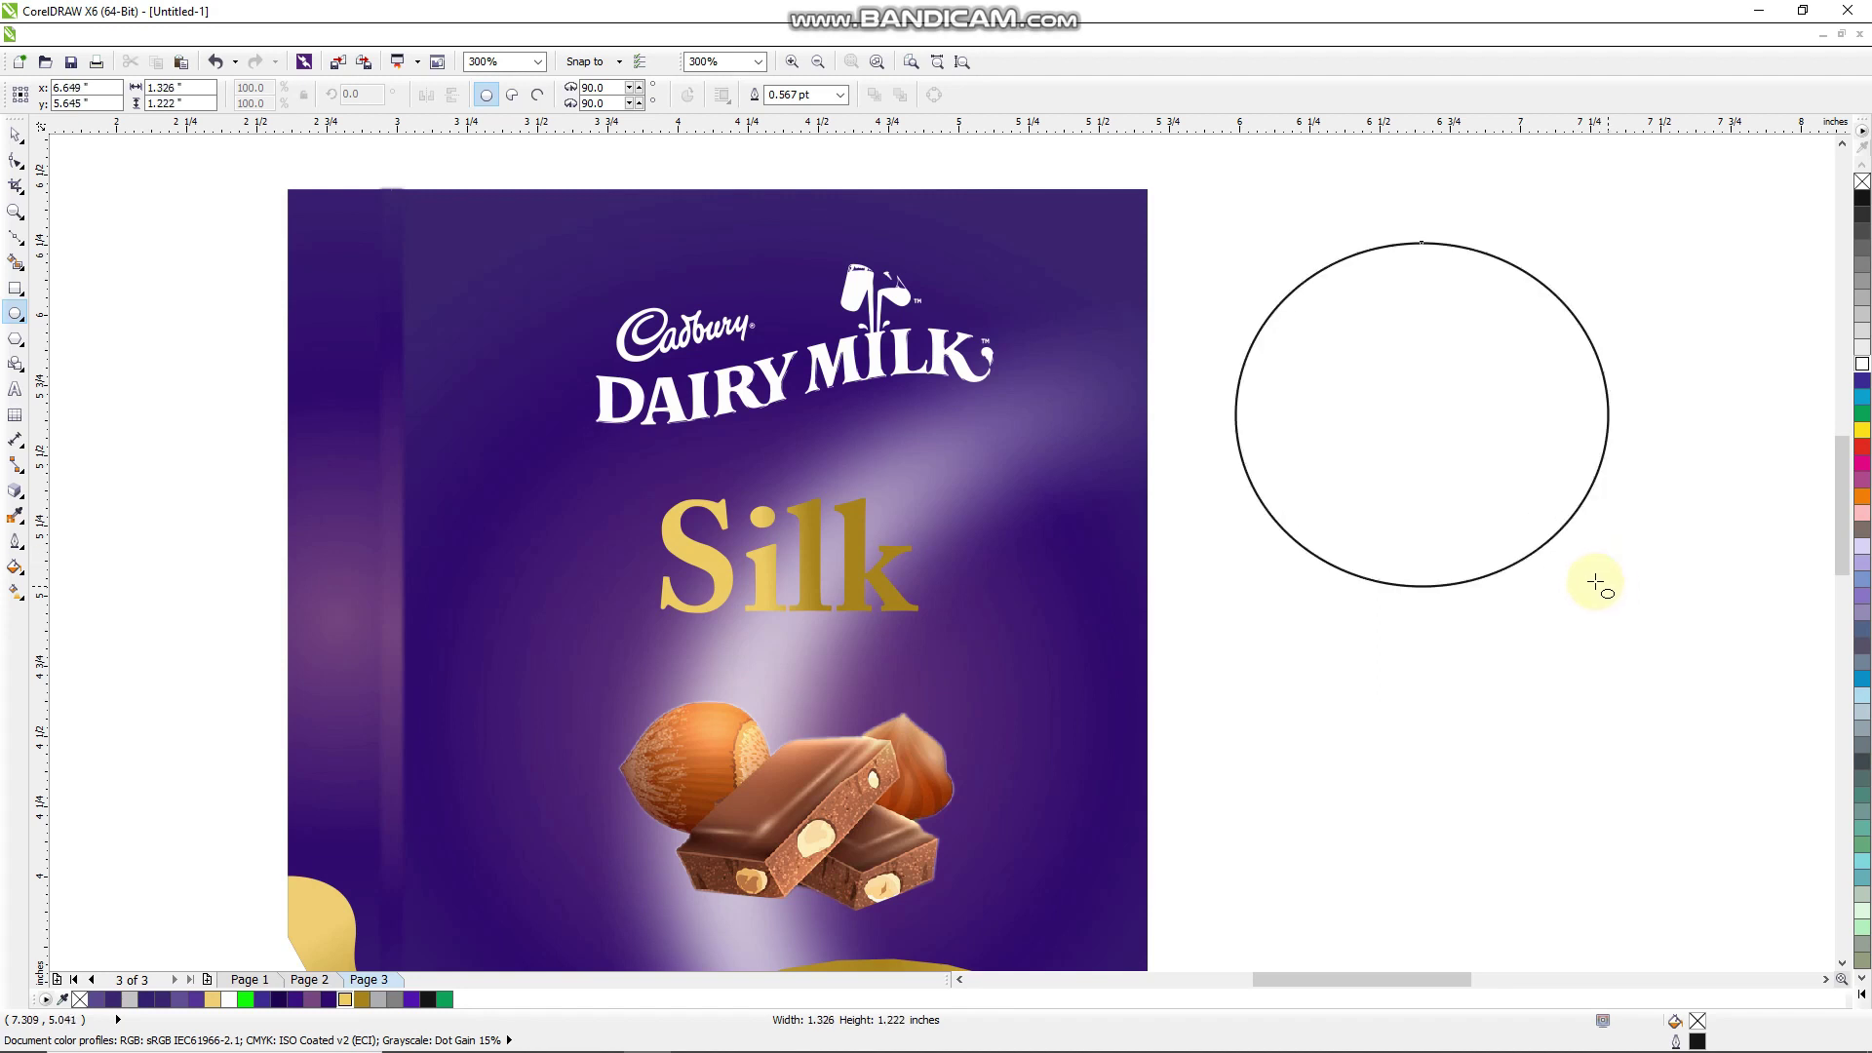
{"action": "left_click", "coordinate": [13, 137]}
{"action": "mouse_move", "coordinate": [1454, 334]}
{"action": "left_mouse_down"}
{"action": "mouse_move", "coordinate": [1483, 355]}
{"action": "mouse_move", "coordinate": [1473, 342]}
{"action": "left_mouse_up"}
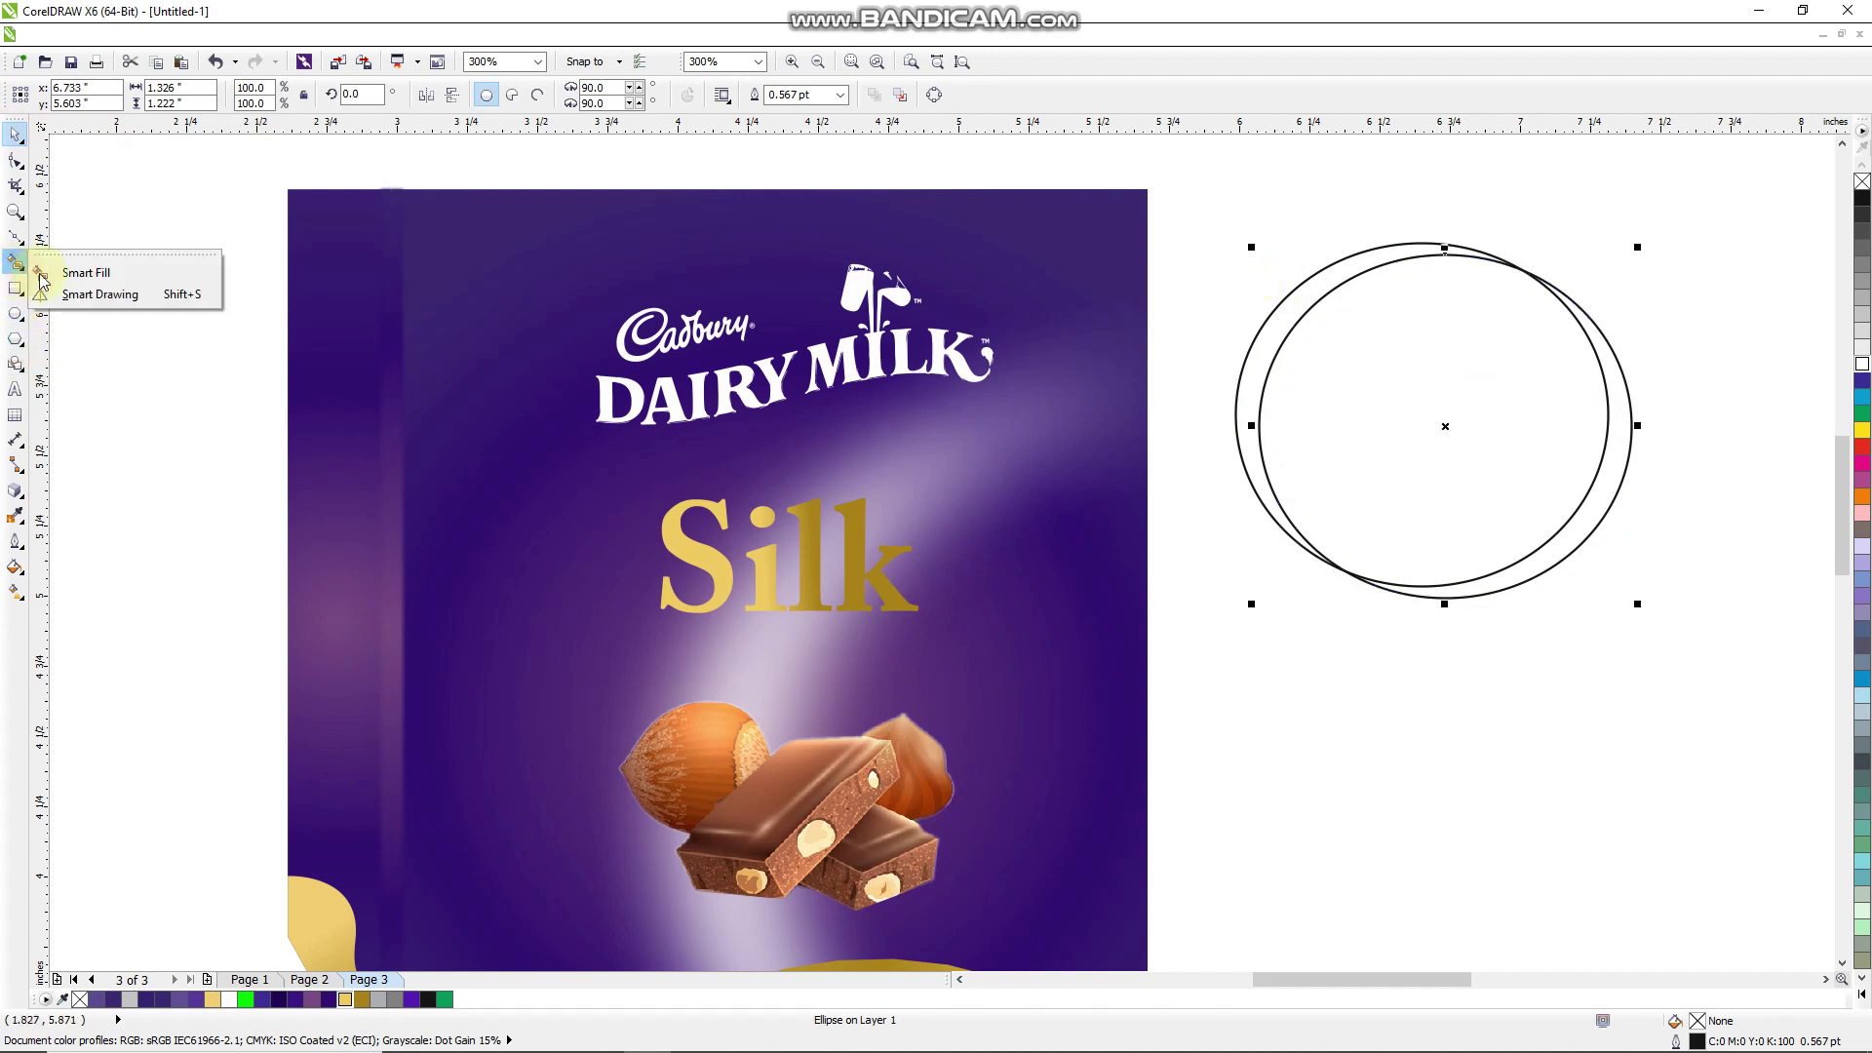
Create a green crescent from the small ellipses' upper-left gap with Smart Fill and delete both ellipses
{"action": "left_click", "coordinate": [59, 263]}
{"action": "left_click", "coordinate": [1278, 318]}
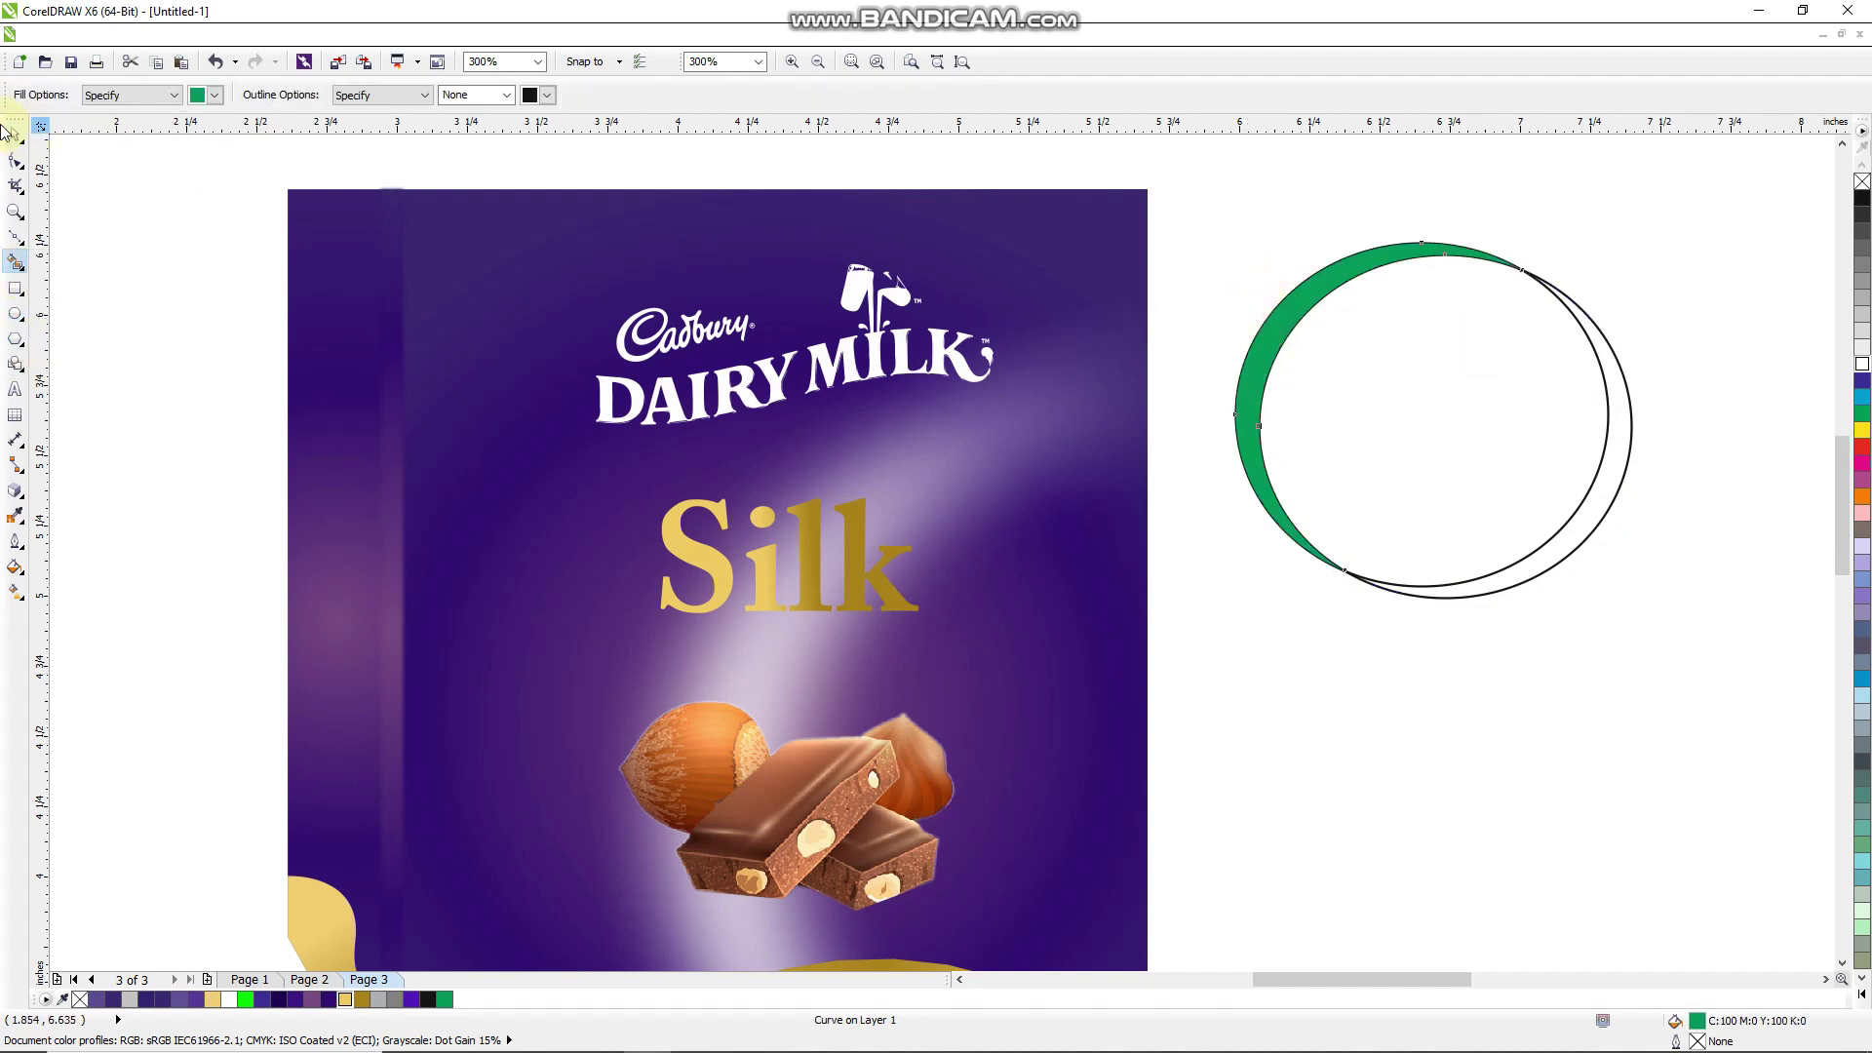
{"action": "key", "text": "space"}
{"action": "left_click", "coordinate": [1592, 376]}
{"action": "right_click", "coordinate": [1592, 384]}
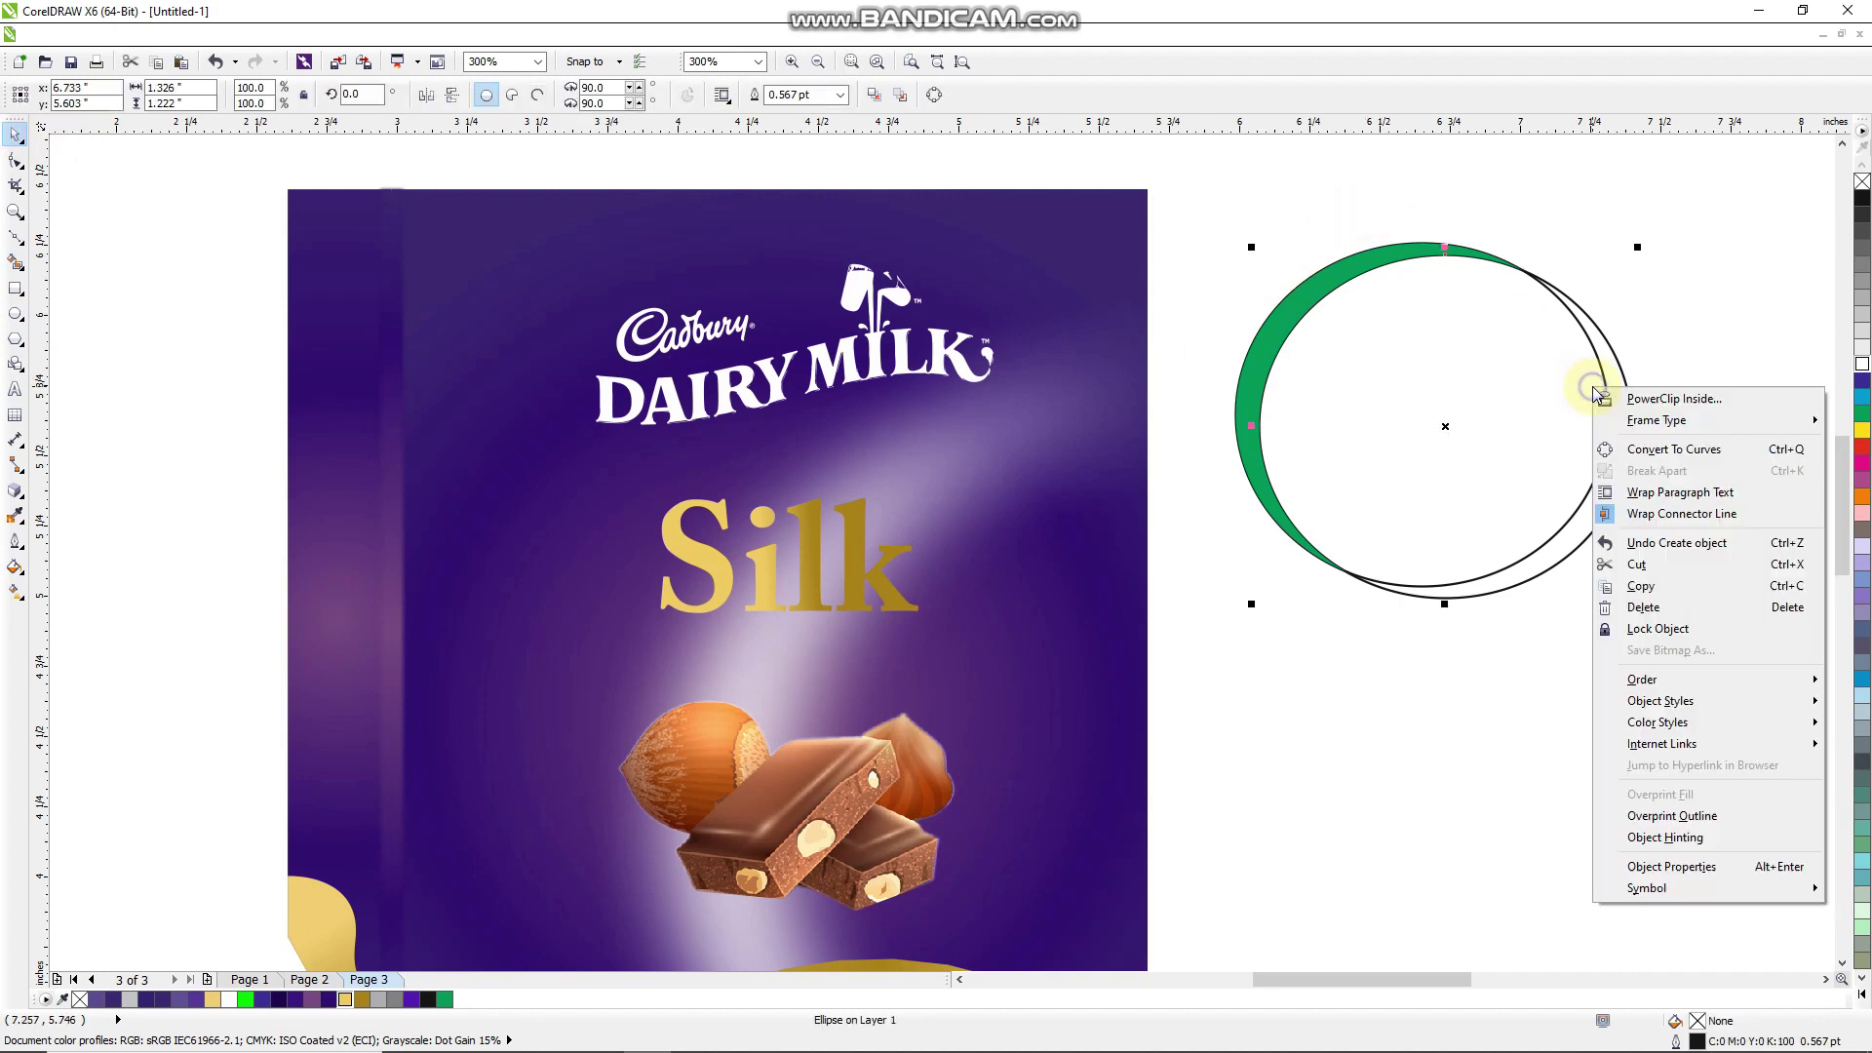
{"action": "left_click", "coordinate": [1644, 607]}
{"action": "right_click", "coordinate": [1564, 438]}
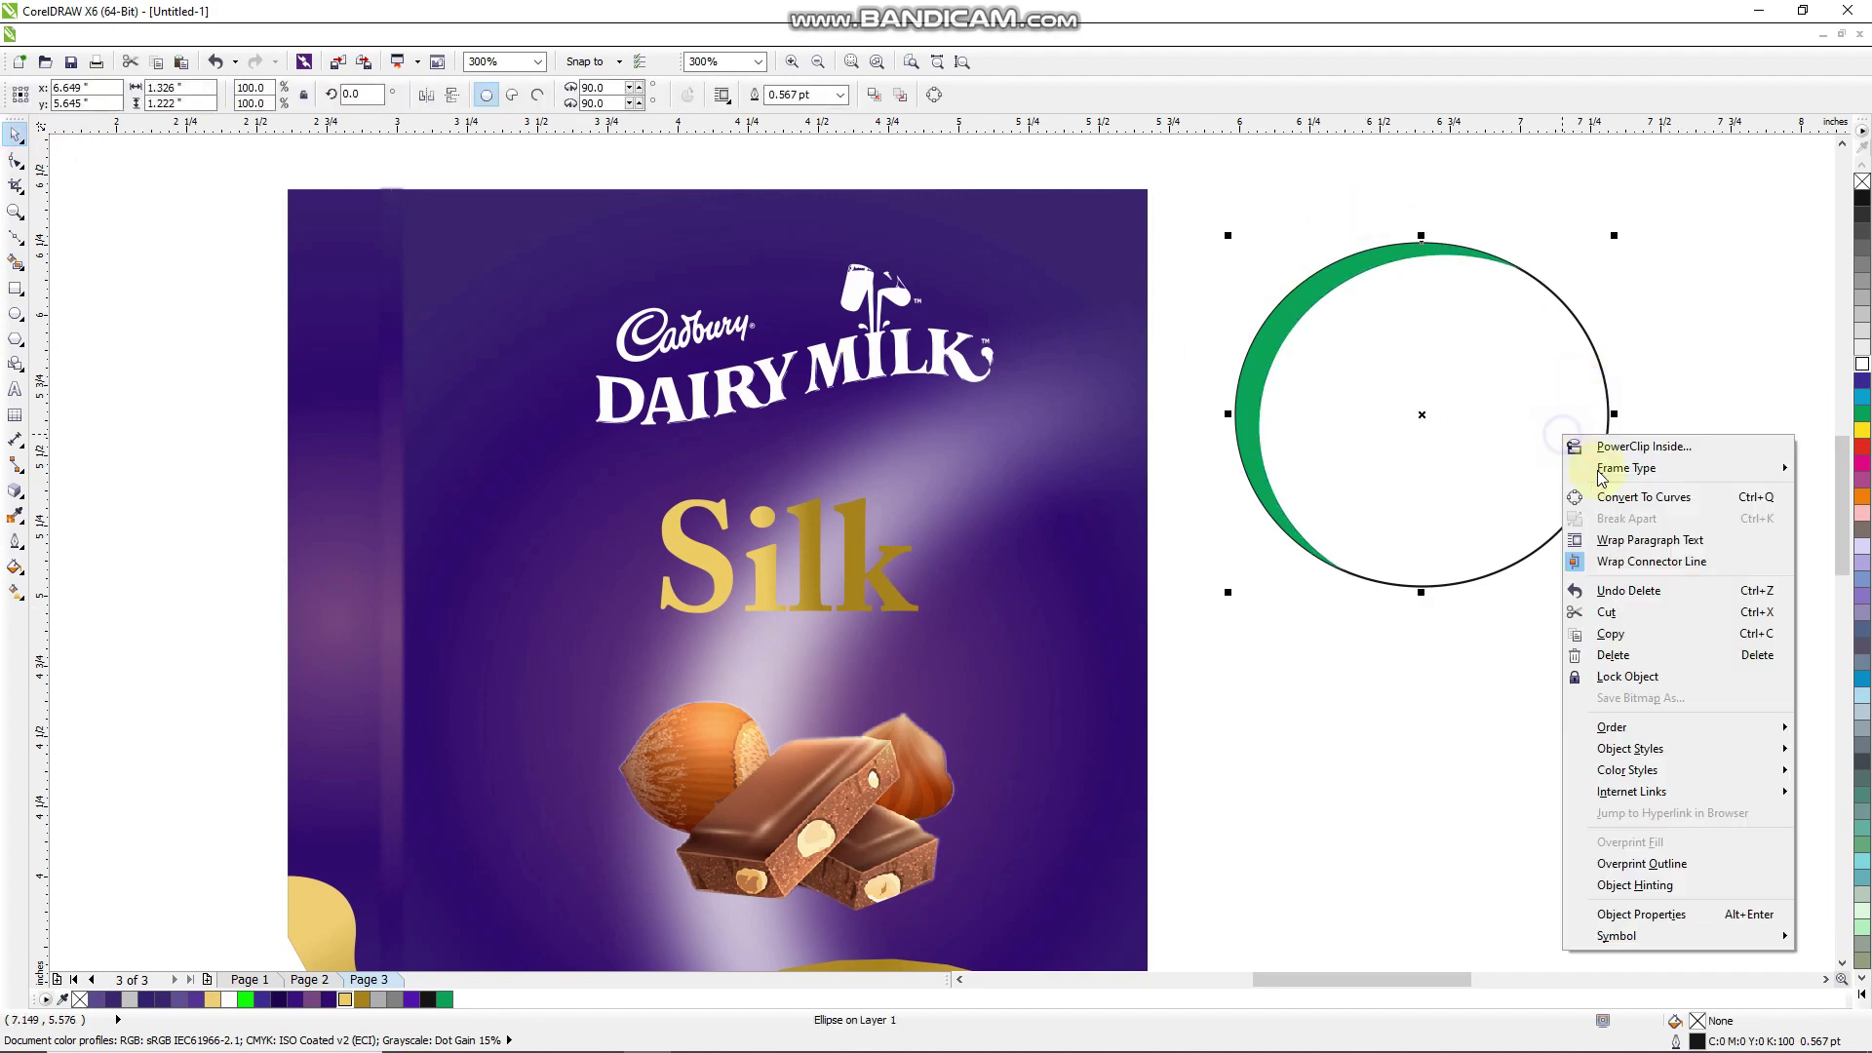
{"action": "left_click", "coordinate": [1667, 646]}
Place the small crescent left of the front Cadbury logo, scaled to about 0.671 by 0.768 inches, and fill it with white
{"action": "left_click_drag", "start_coordinate": [1463, 252], "coordinate": [556, 253]}
{"action": "left_click_drag", "start_coordinate": [563, 247], "coordinate": [562, 247]}
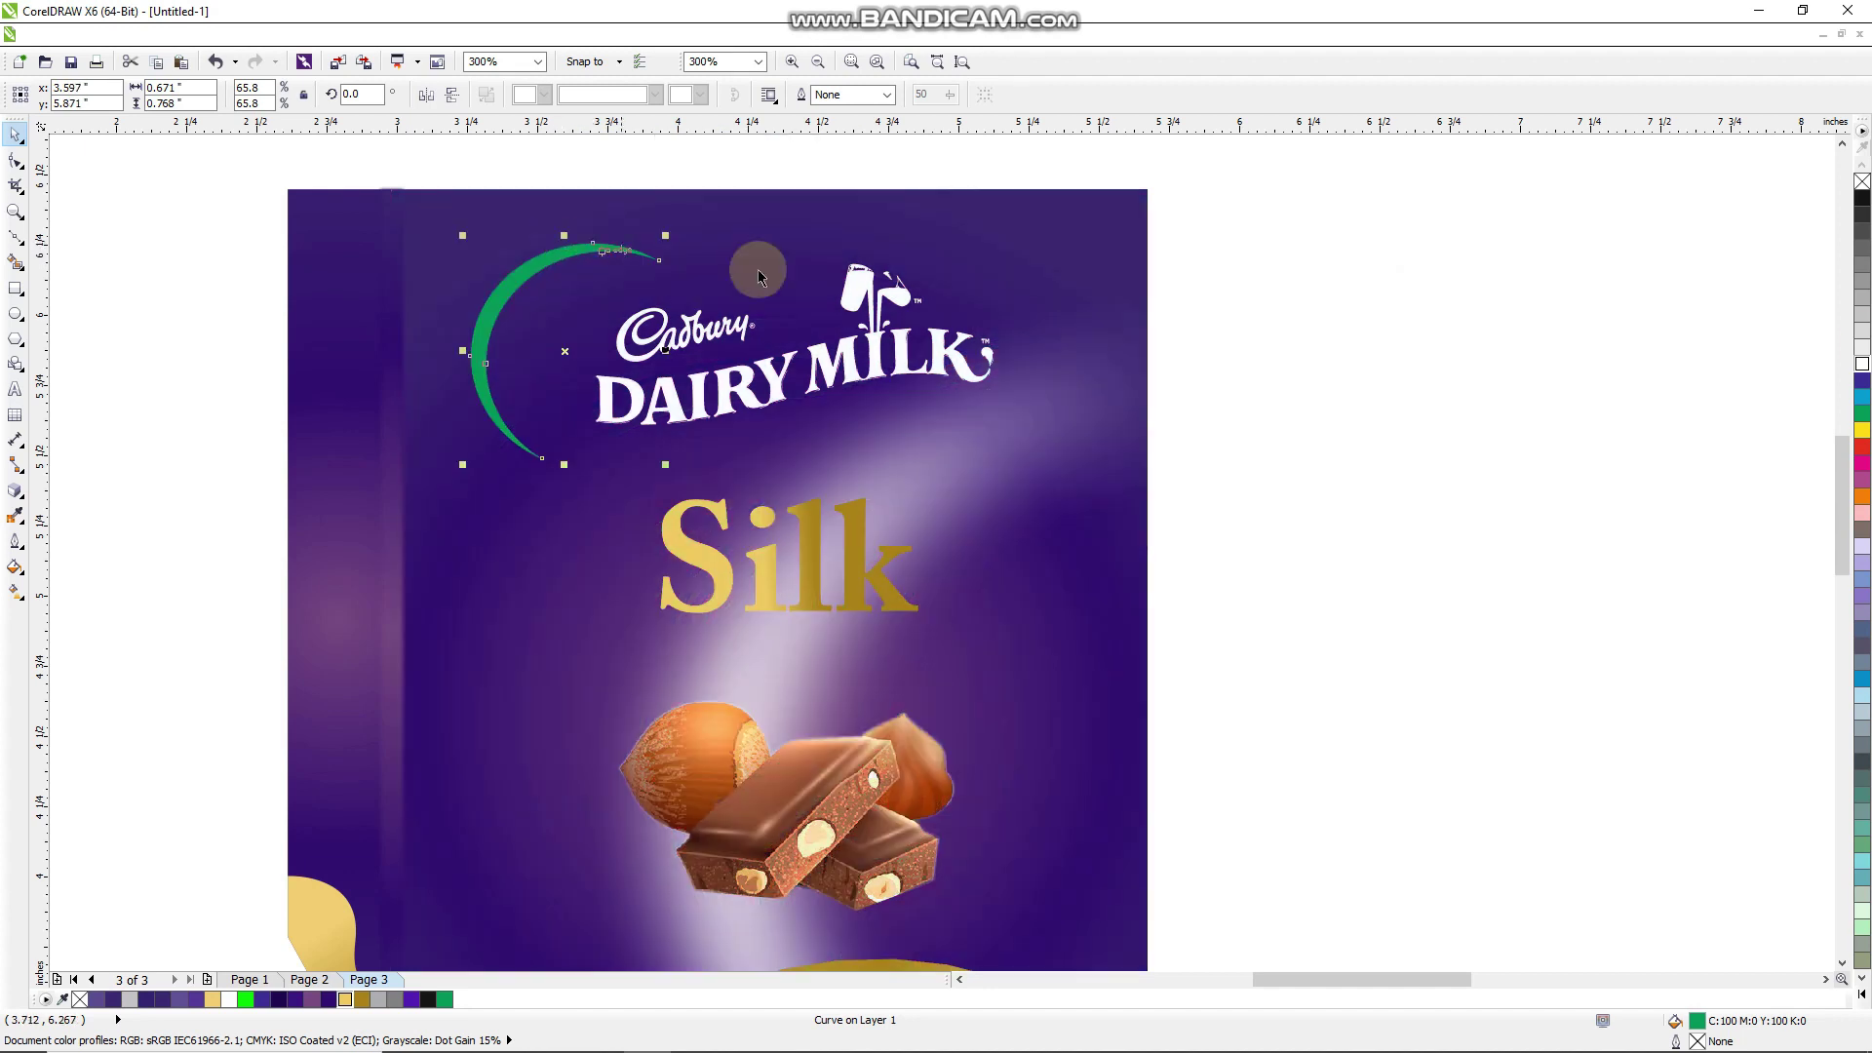
{"action": "left_click", "coordinate": [1862, 362]}
Convert the small white crescent to an 800 dpi RGB bitmap with anti-aliasing and a transparent background
{"action": "left_click", "coordinate": [332, 36]}
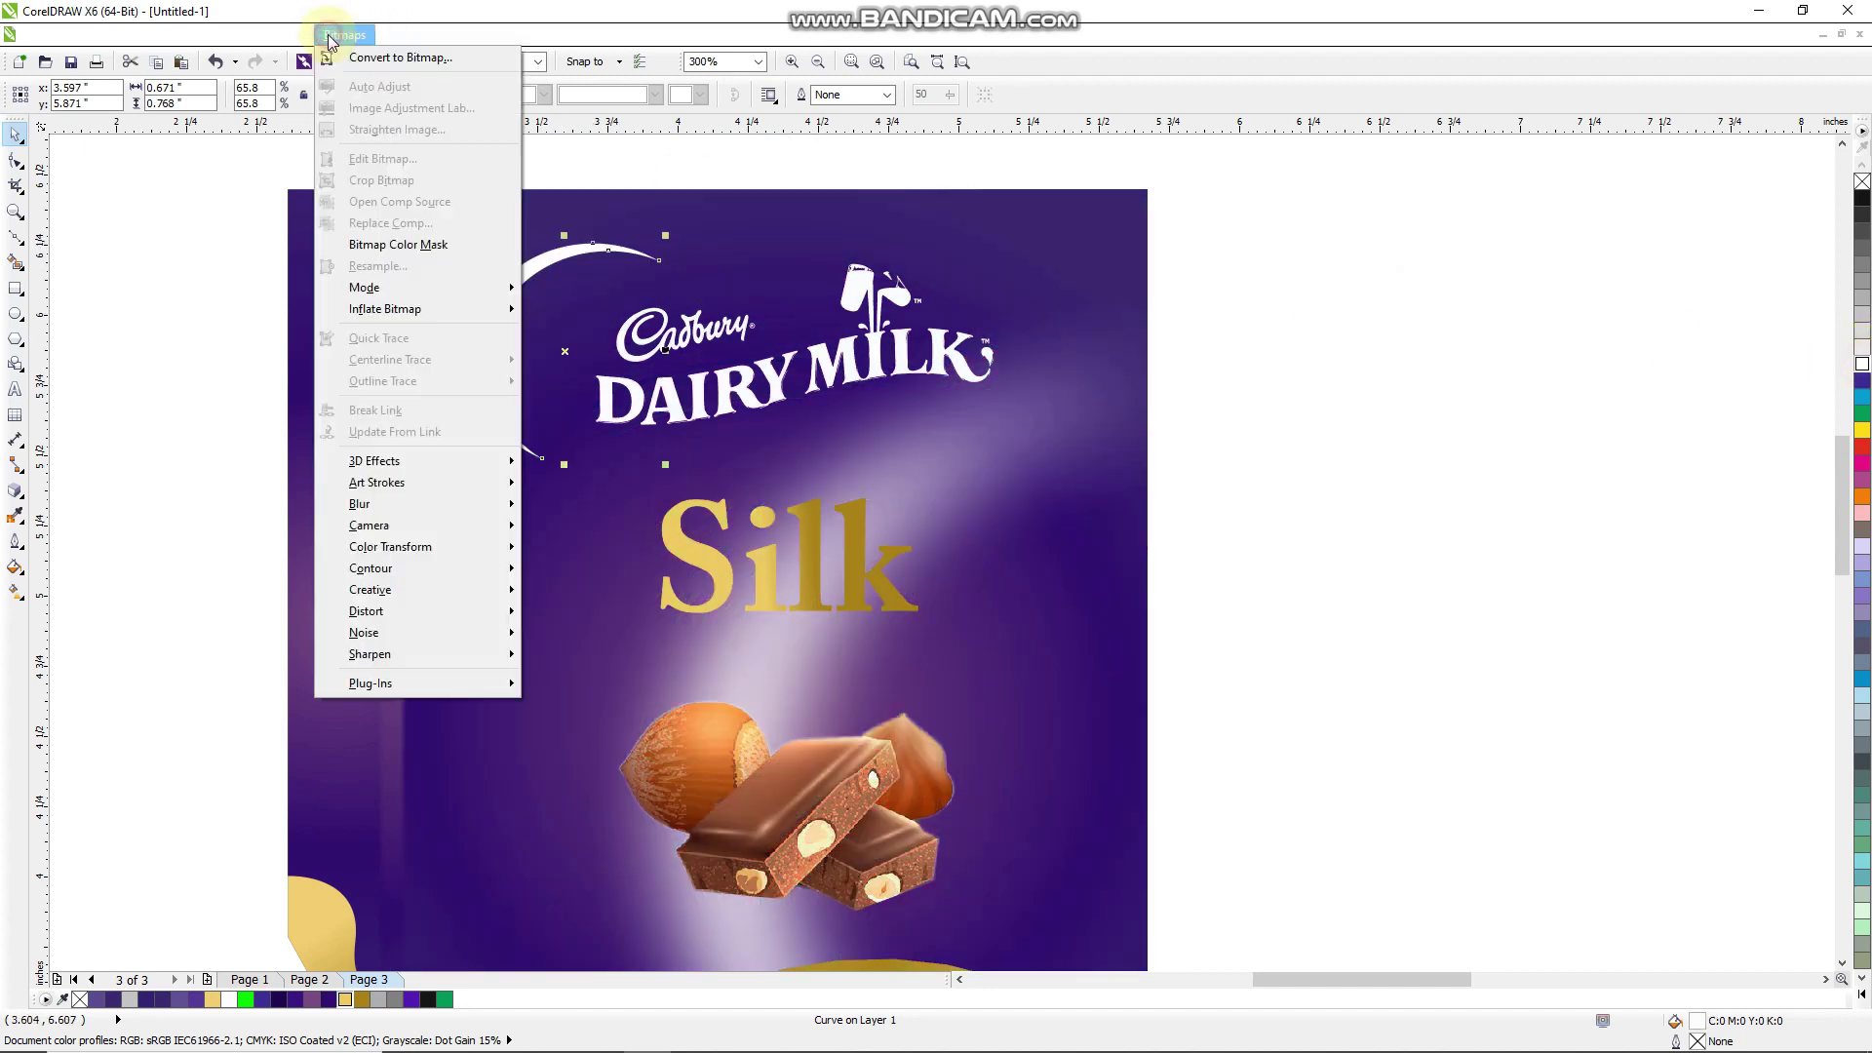
{"action": "left_click", "coordinate": [375, 59]}
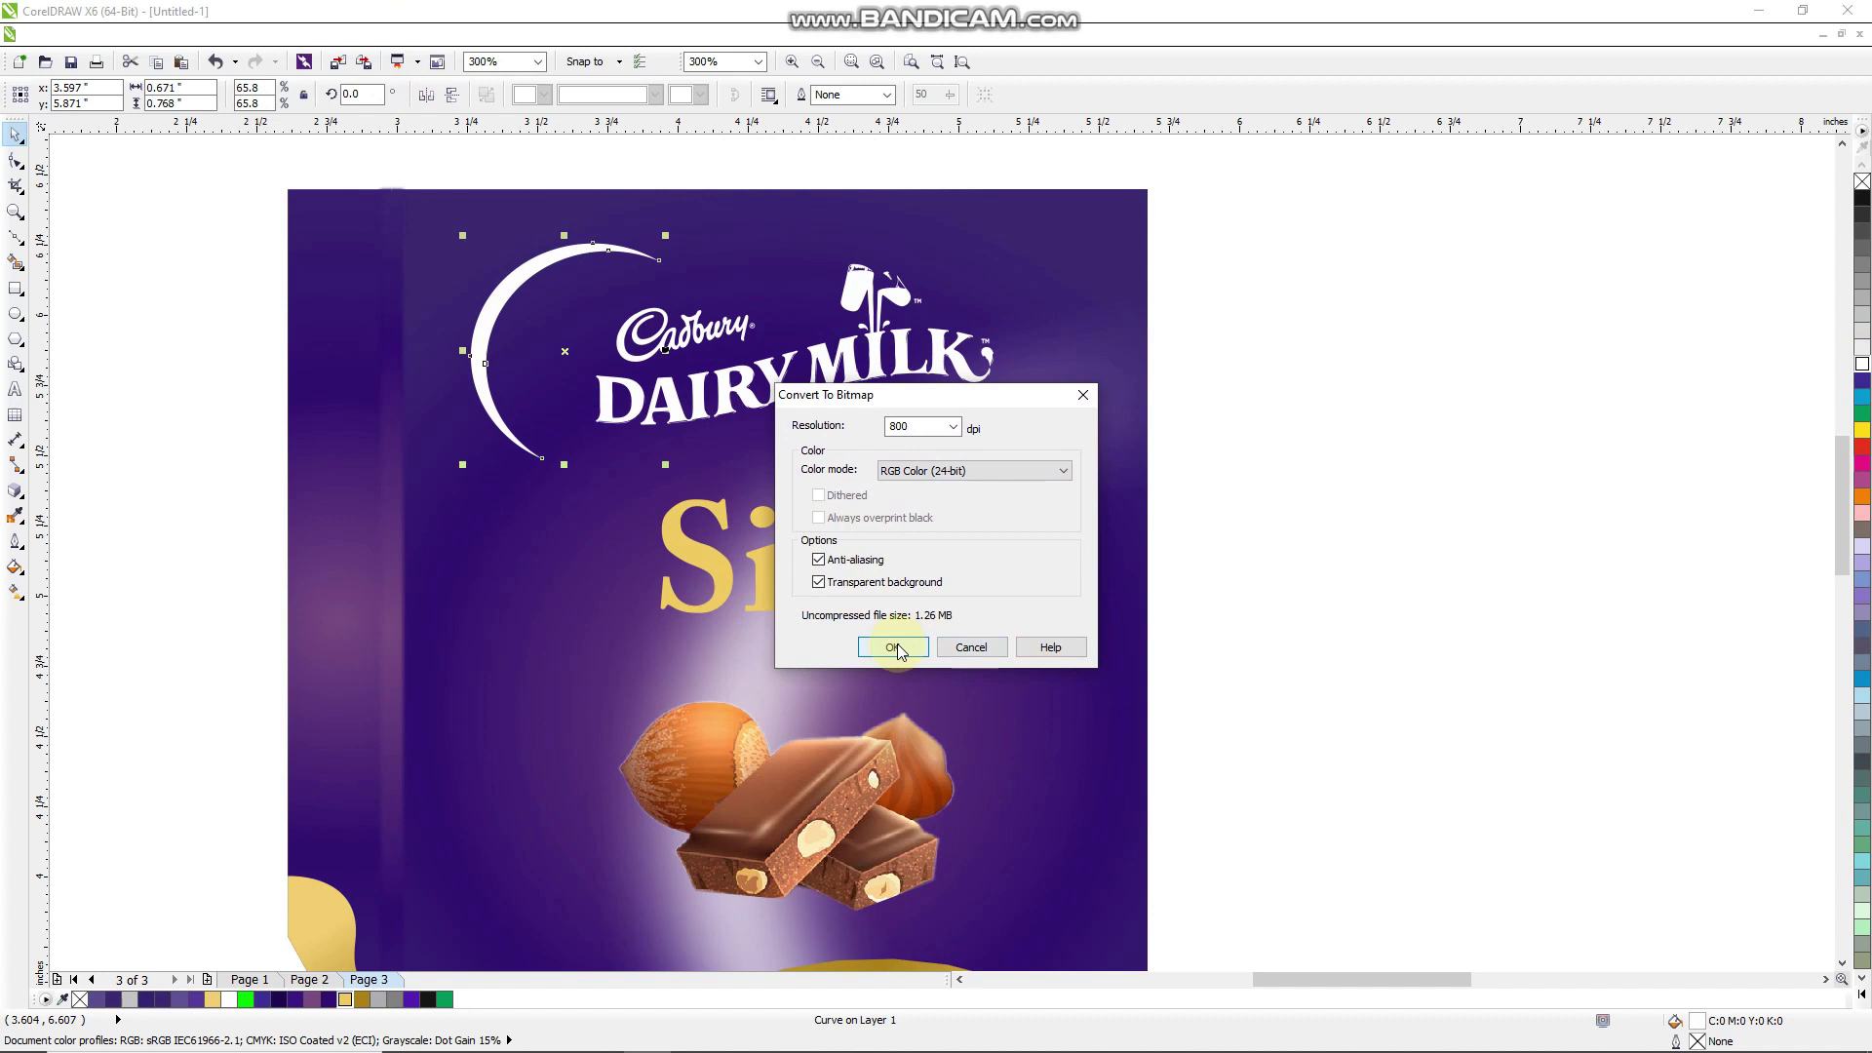
{"action": "left_click", "coordinate": [893, 647]}
Apply a Gaussian Blur with a radius of about 56 pixels to the small white crescent bitmap
{"action": "left_click", "coordinate": [327, 36]}
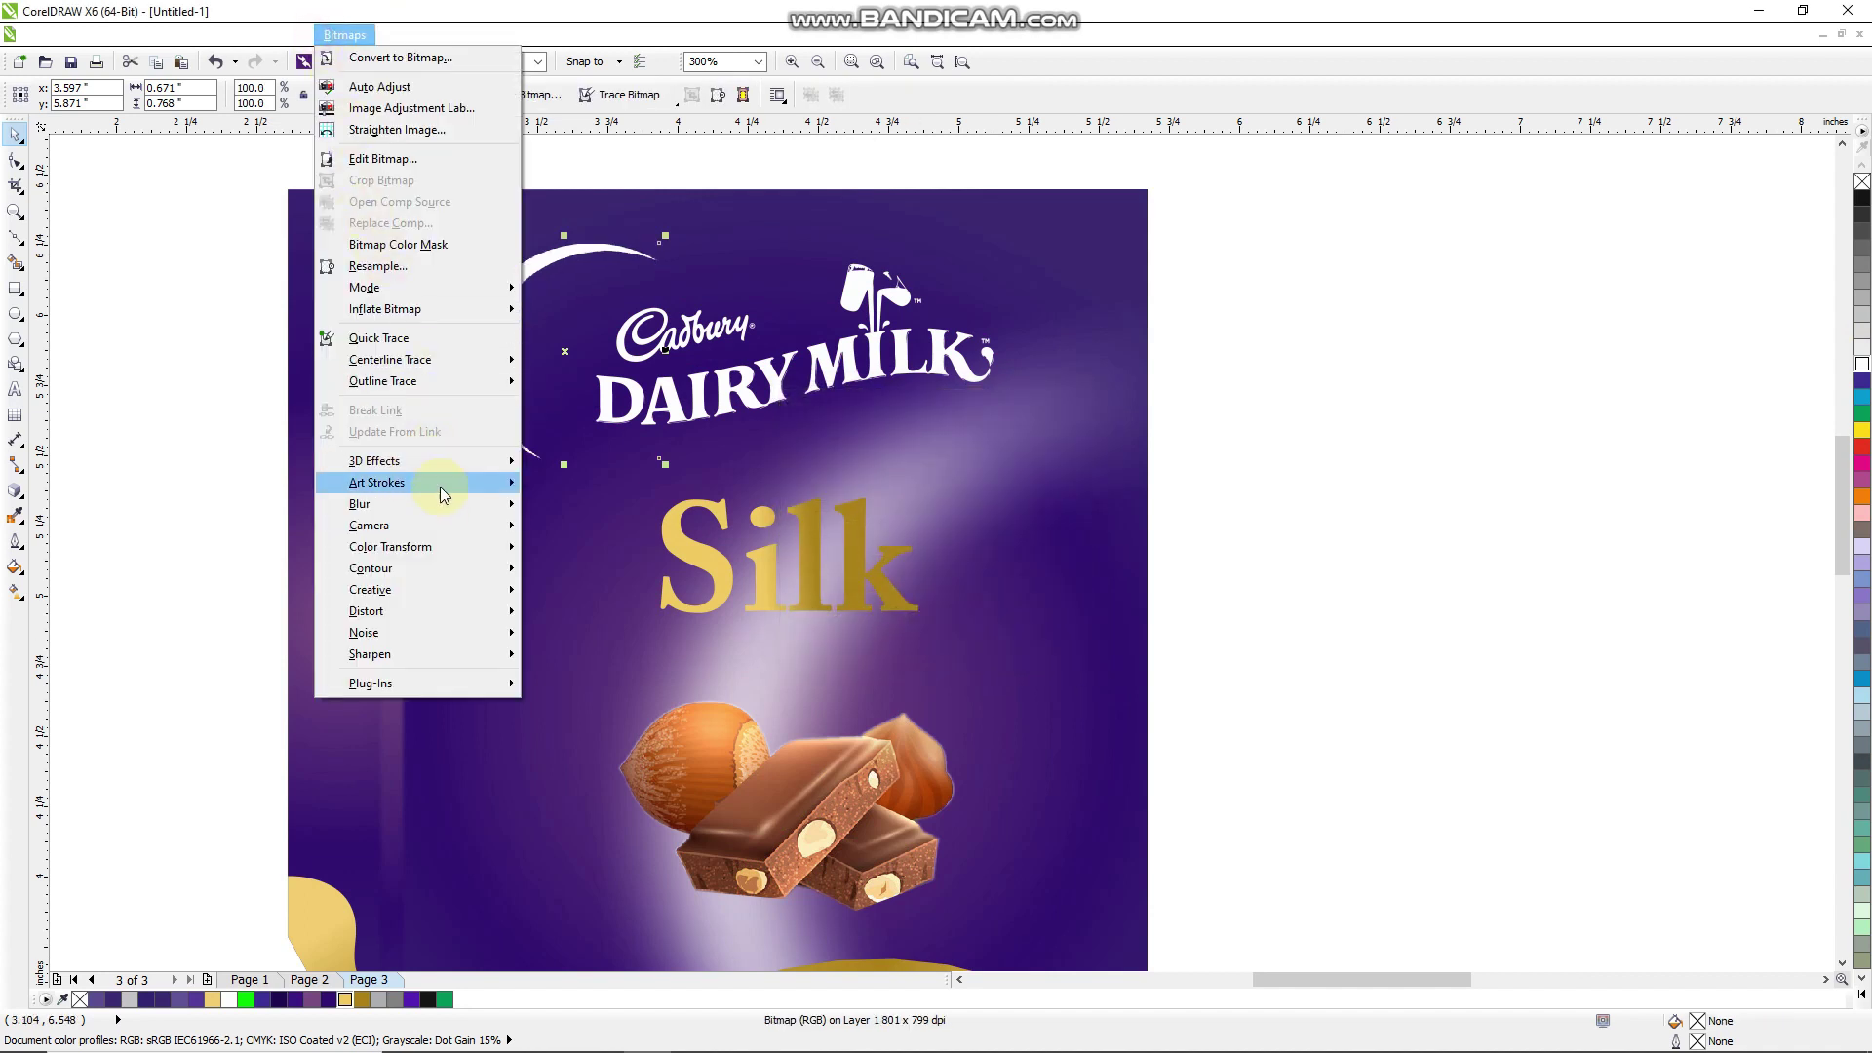
{"action": "mouse_move", "coordinate": [441, 503]}
{"action": "left_click", "coordinate": [605, 529]}
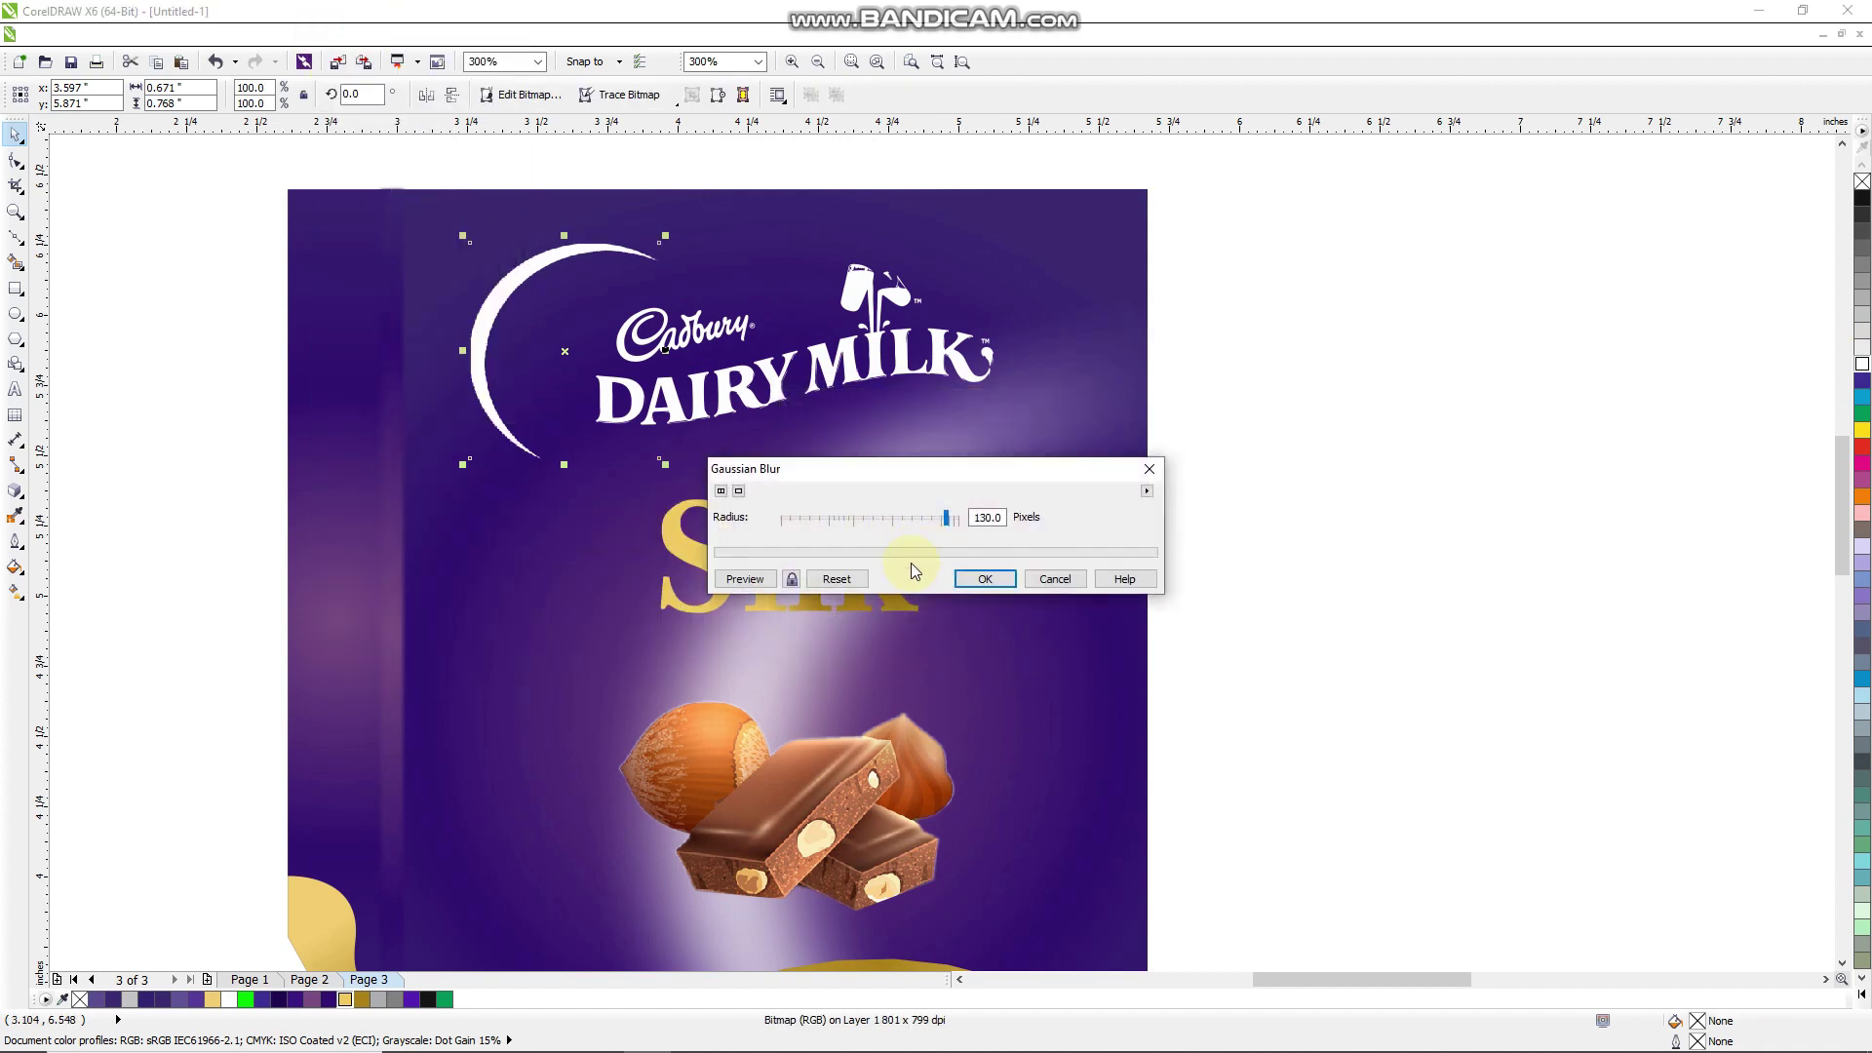
{"action": "left_click", "coordinate": [790, 579]}
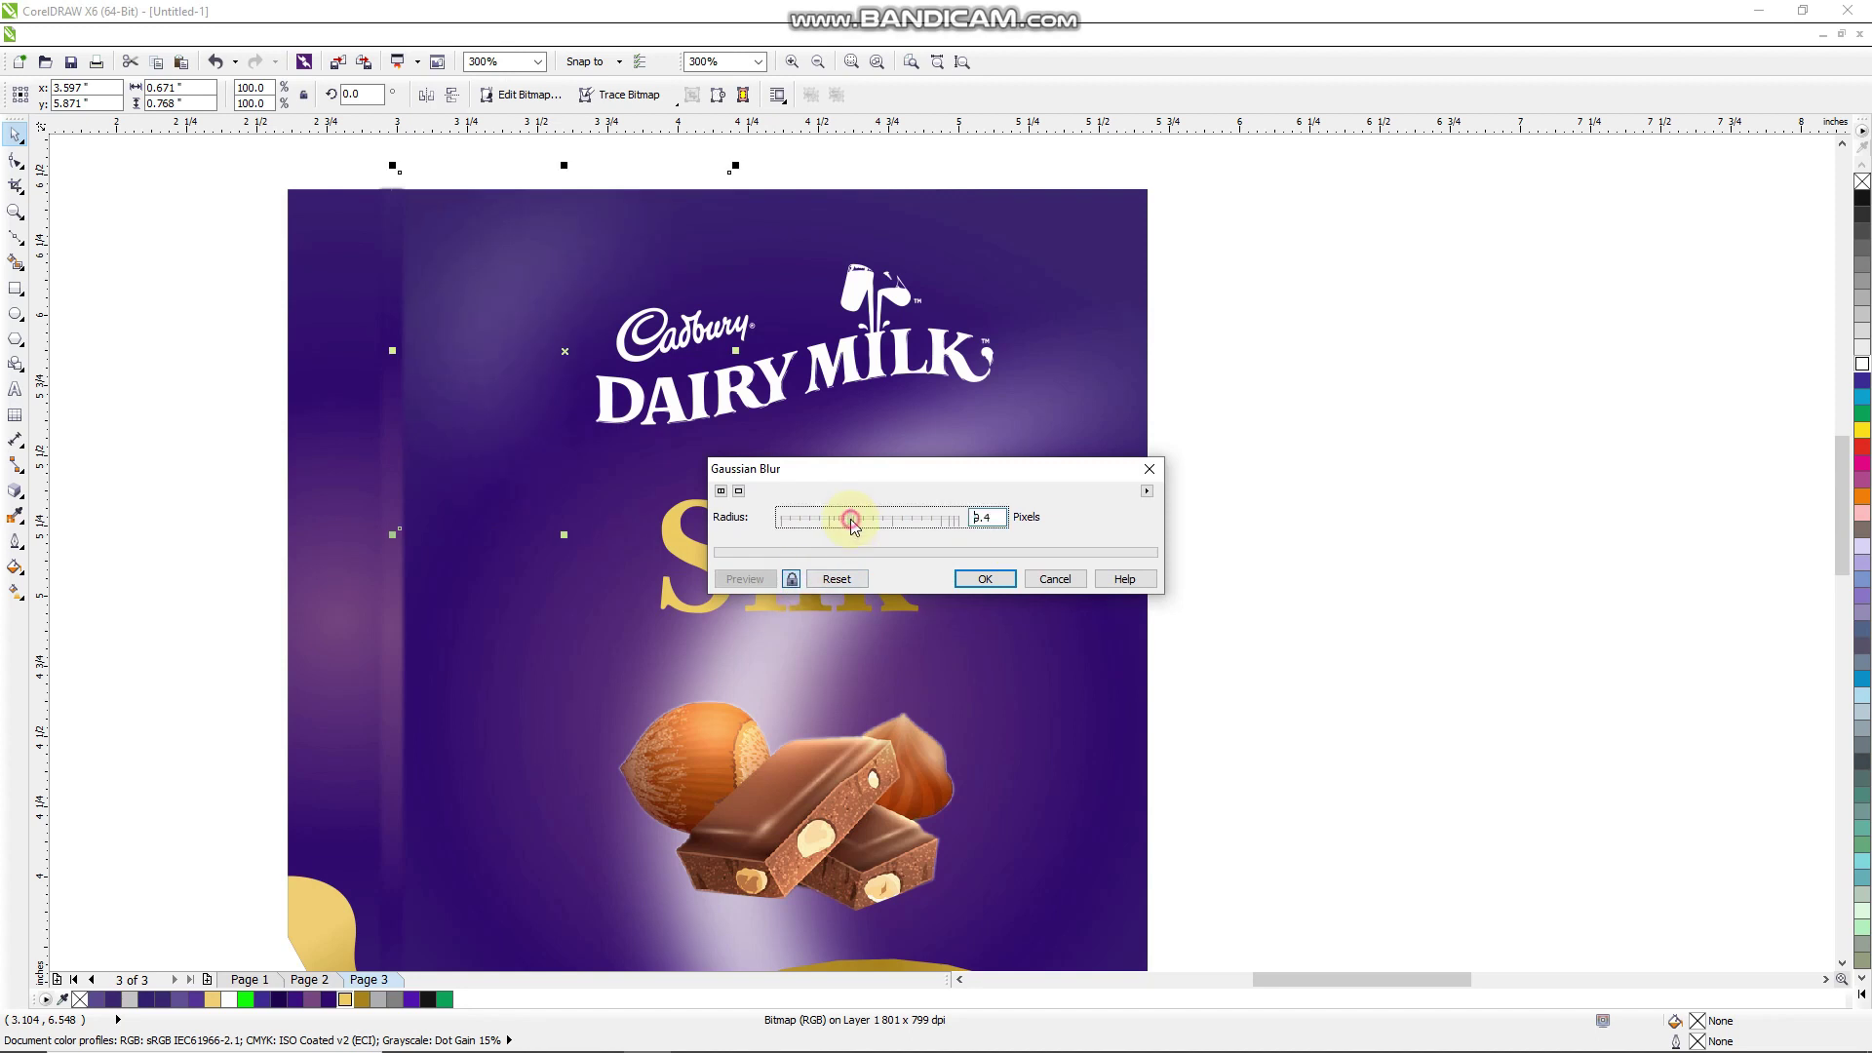
{"action": "left_click_drag", "start_coordinate": [855, 526], "coordinate": [901, 526]}
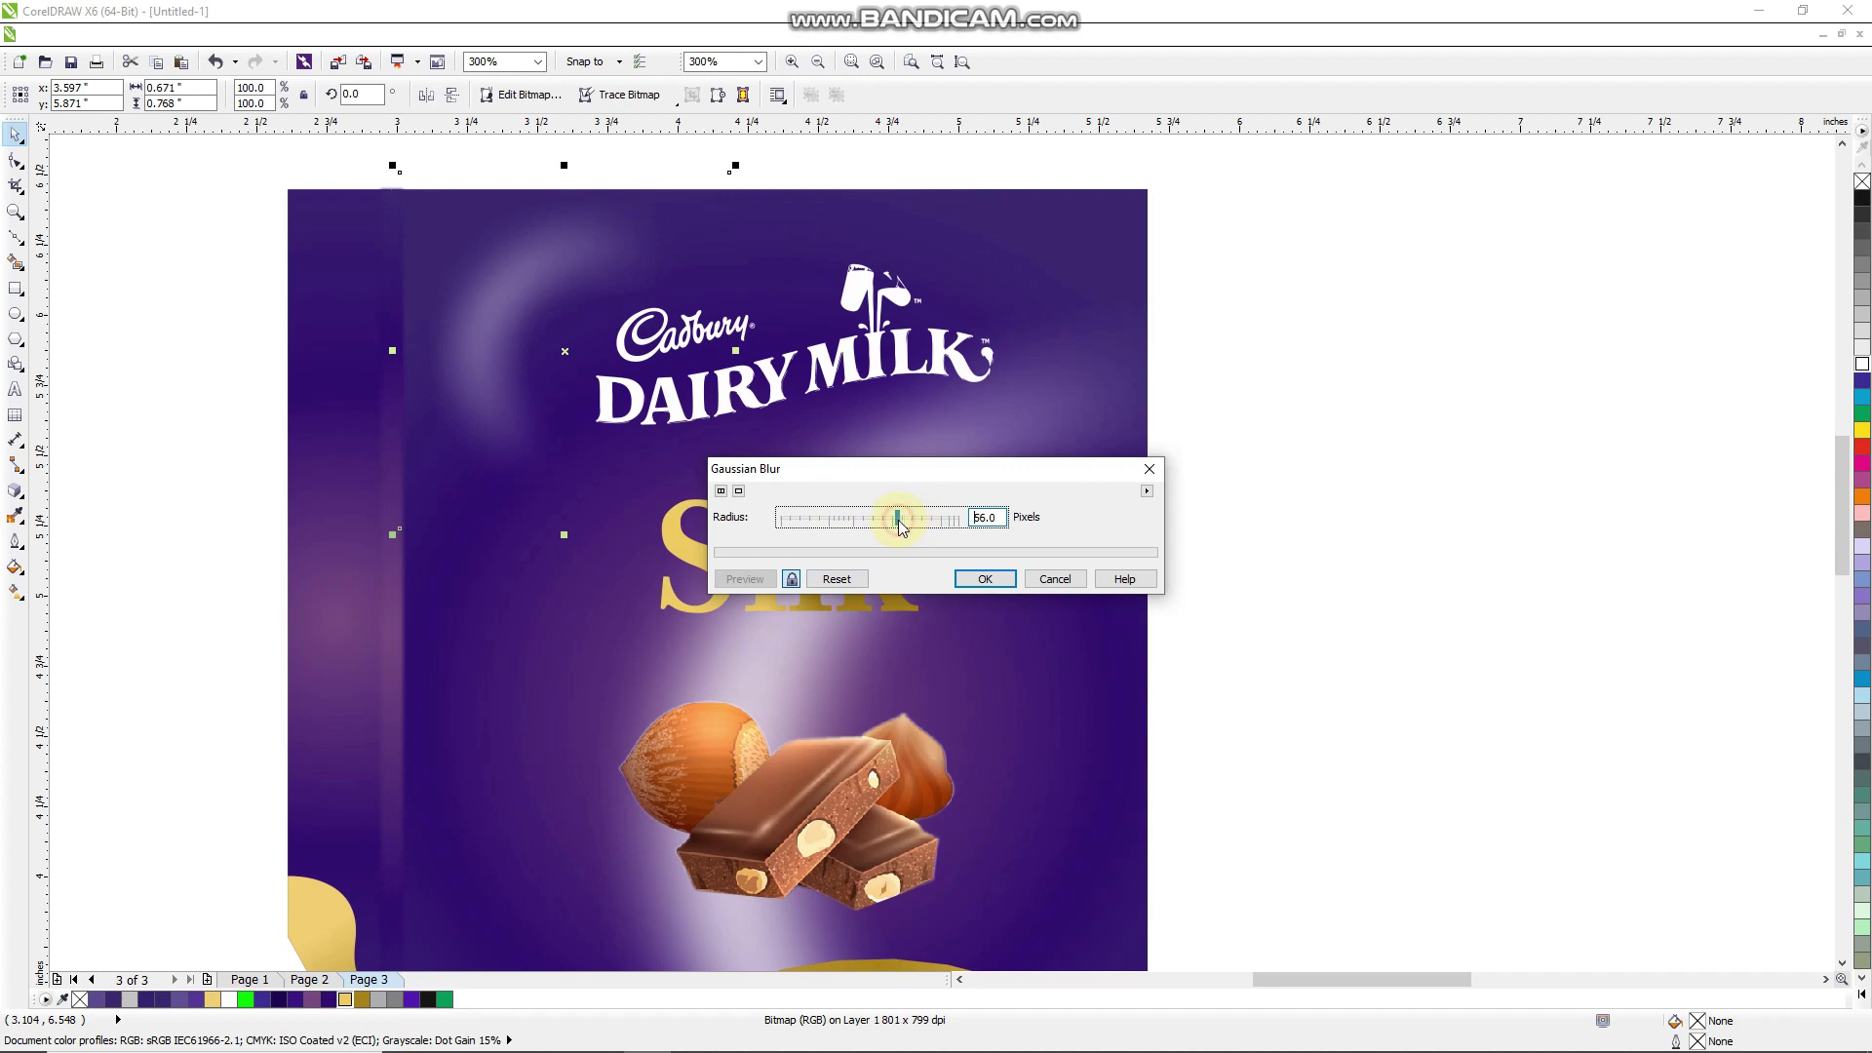
{"action": "left_click", "coordinate": [986, 579]}
{"action": "left_click", "coordinate": [1309, 458]}
Copy the Dairy Milk logo over to the box's side panel and rotate the copy to 255 degrees
{"action": "scroll", "coordinate": [973, 380], "scroll_direction": "down", "scroll_amount": 1}
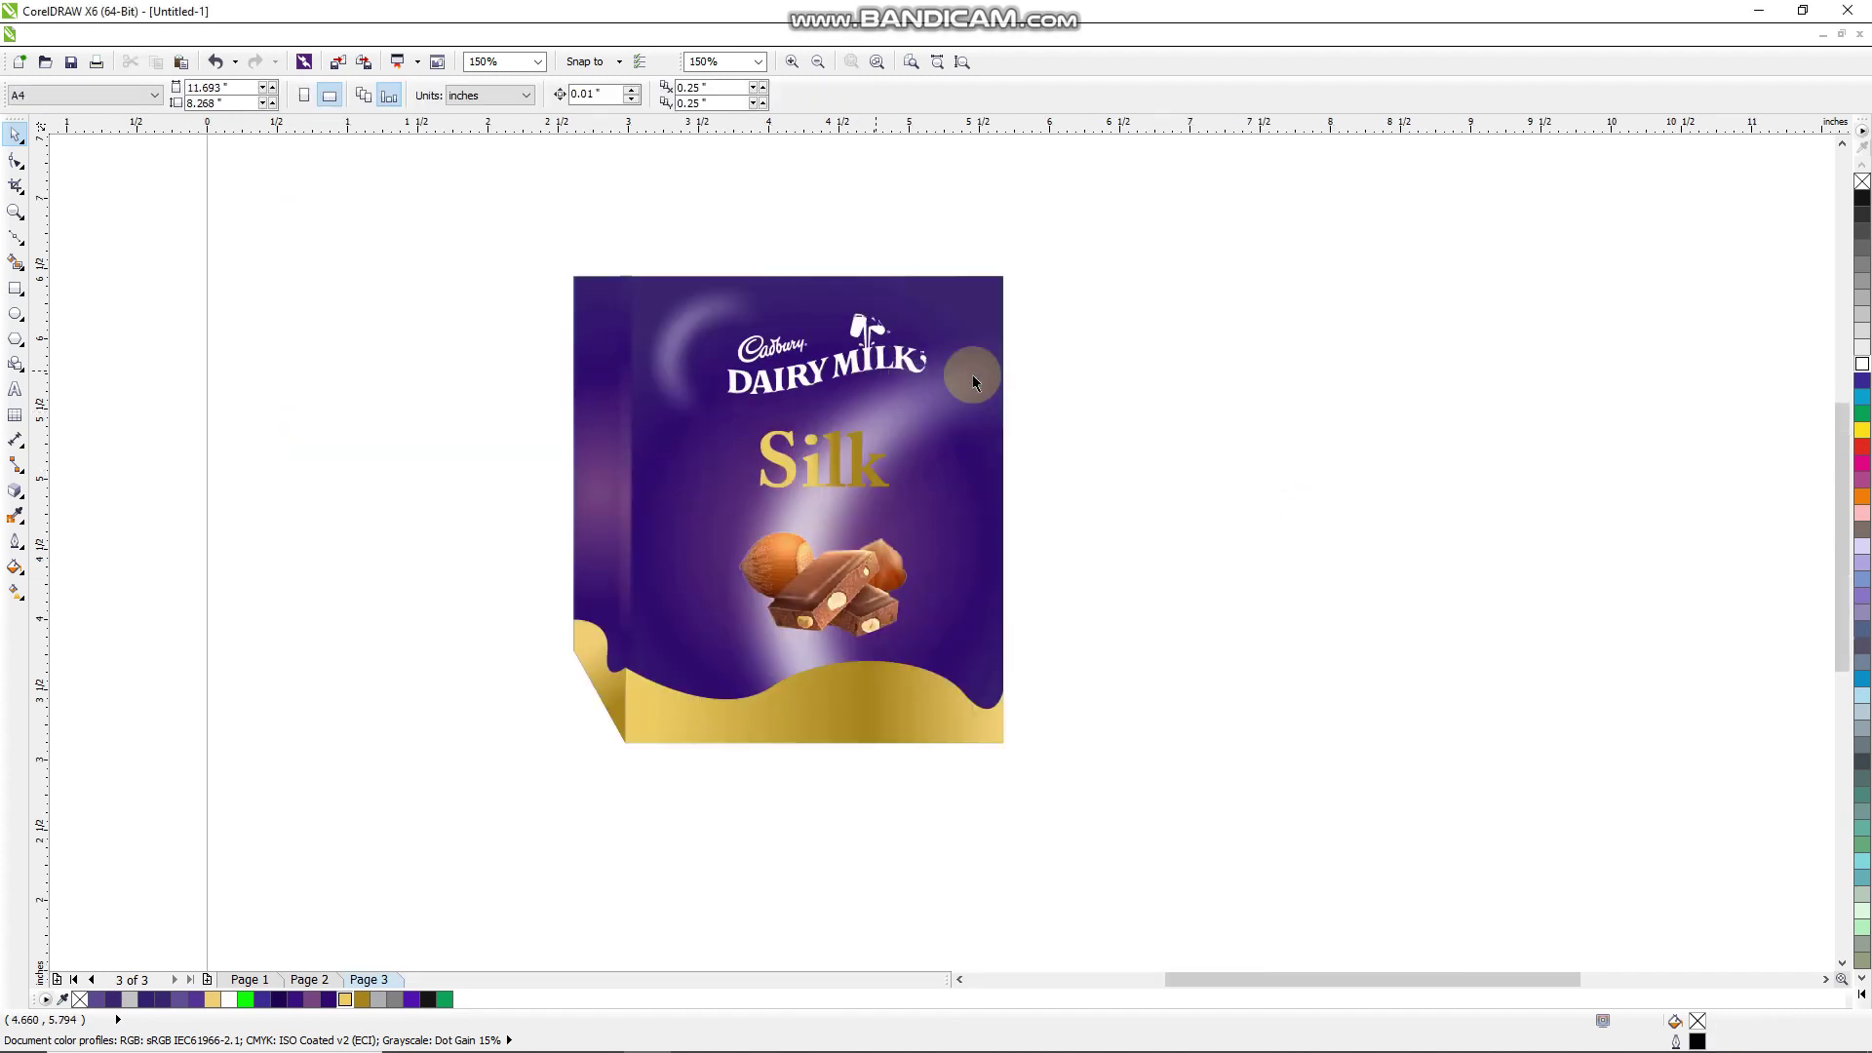
{"action": "scroll", "coordinate": [981, 361], "scroll_direction": "down", "scroll_amount": 2}
{"action": "scroll", "coordinate": [916, 371], "scroll_direction": "up", "scroll_amount": 2}
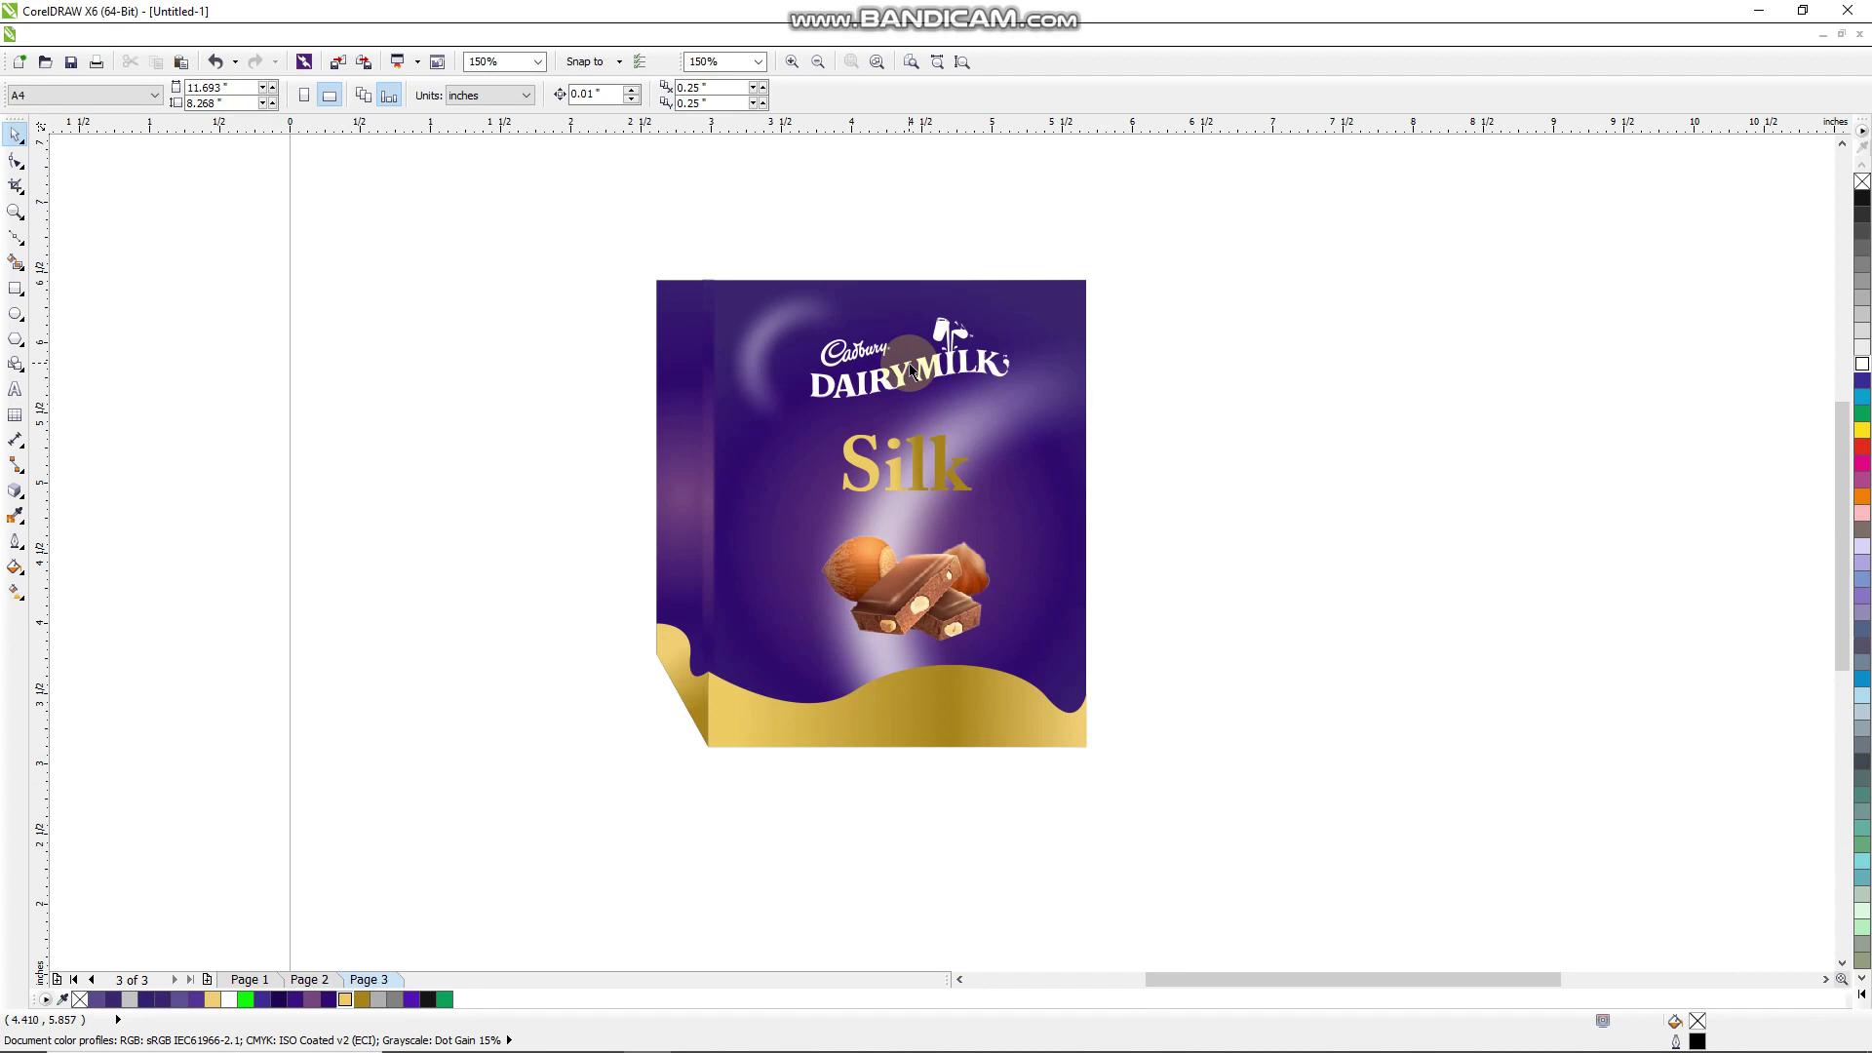
{"action": "left_click_drag", "start_coordinate": [936, 369], "coordinate": [700, 382]}
{"action": "scroll", "coordinate": [700, 382], "scroll_direction": "up", "scroll_amount": 1}
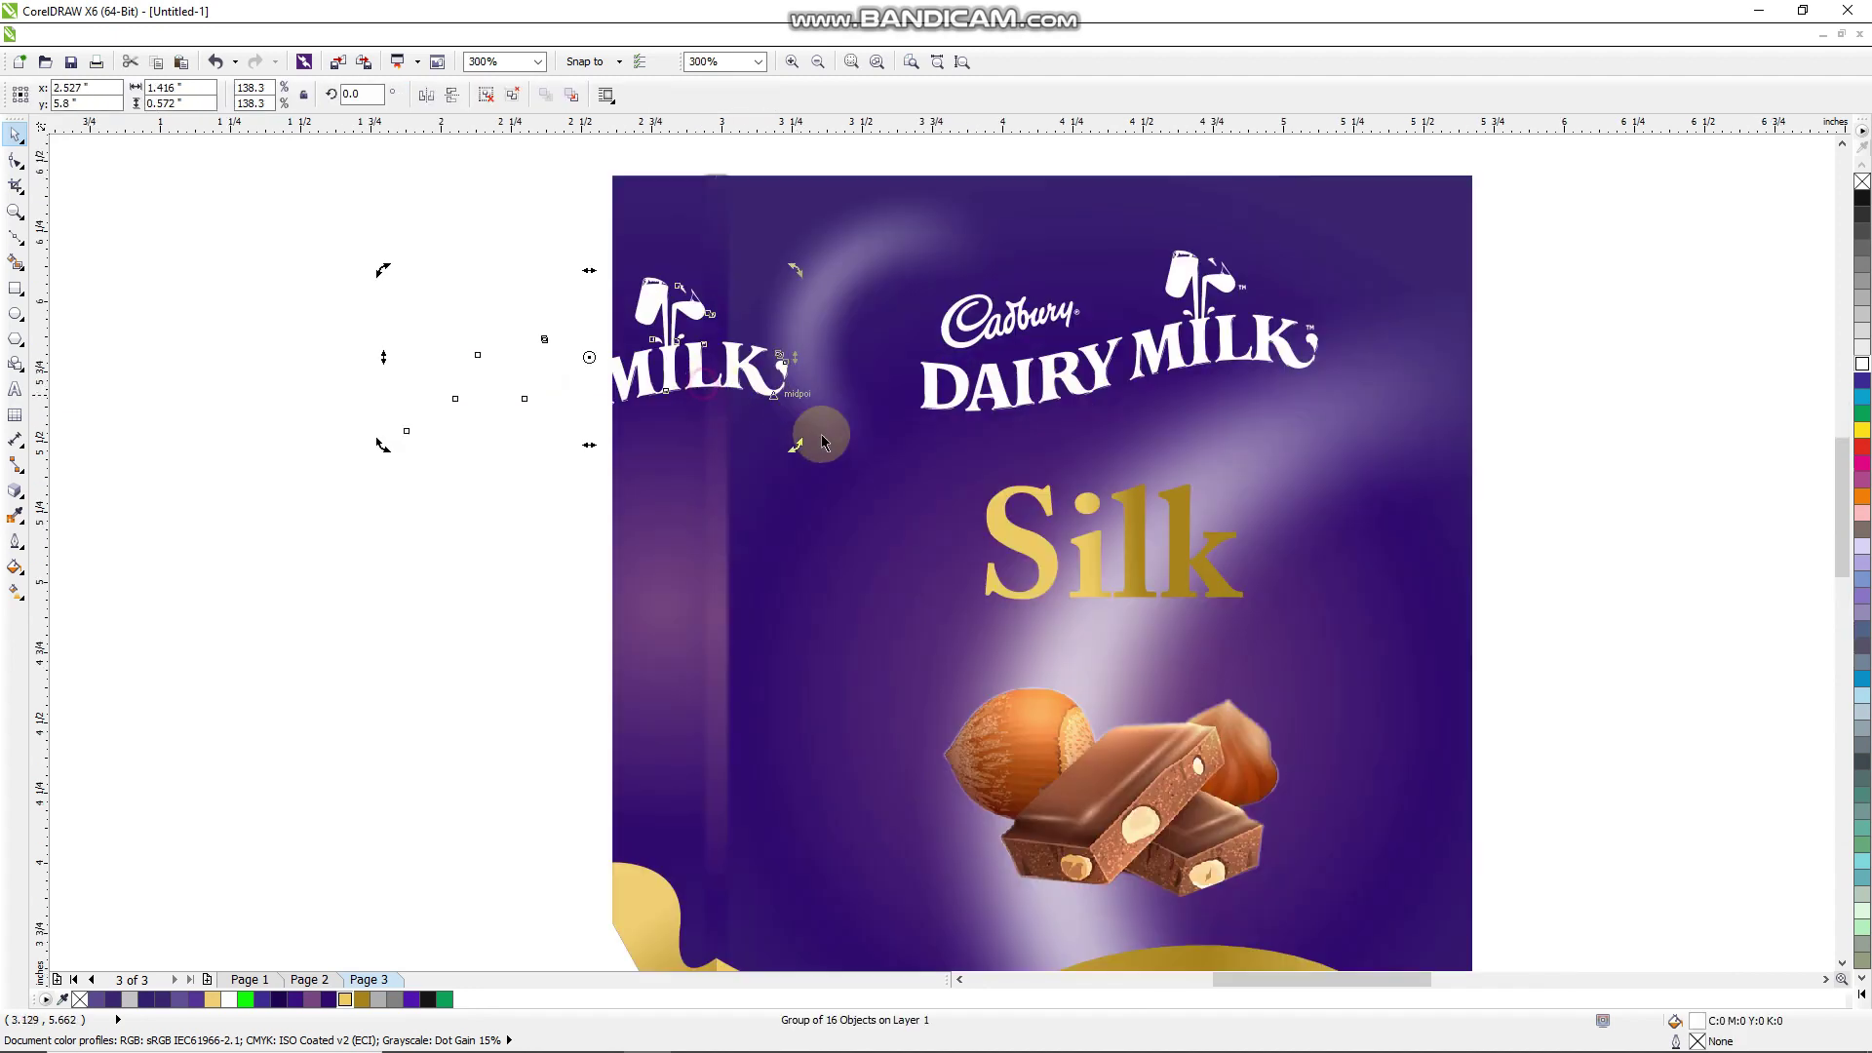
{"action": "left_click_drag", "start_coordinate": [793, 447], "coordinate": [436, 585]}
{"action": "left_click", "coordinate": [637, 445]}
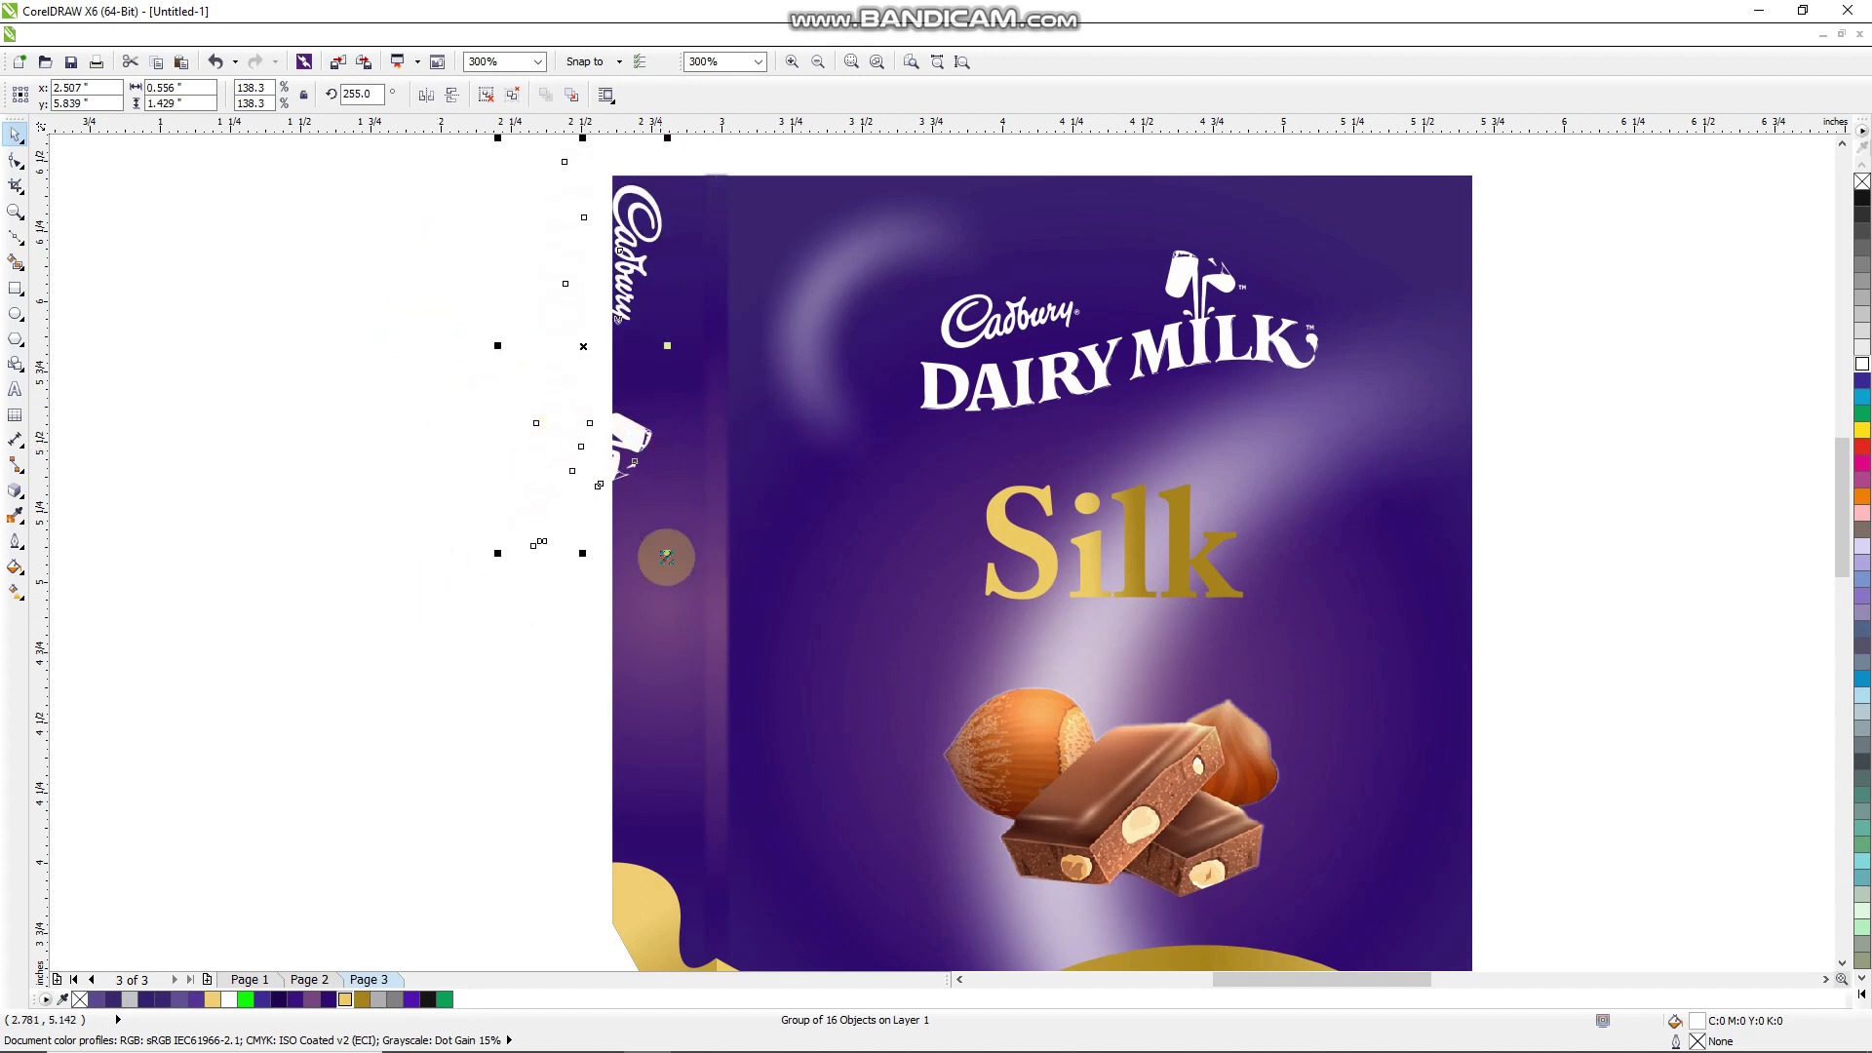
Shrink the rotated logo copy to about 0.305 by 0.784 inches and position it at the top of the side panel
{"action": "left_click_drag", "start_coordinate": [666, 554], "coordinate": [633, 463]}
{"action": "left_click_drag", "start_coordinate": [588, 349], "coordinate": [665, 310]}
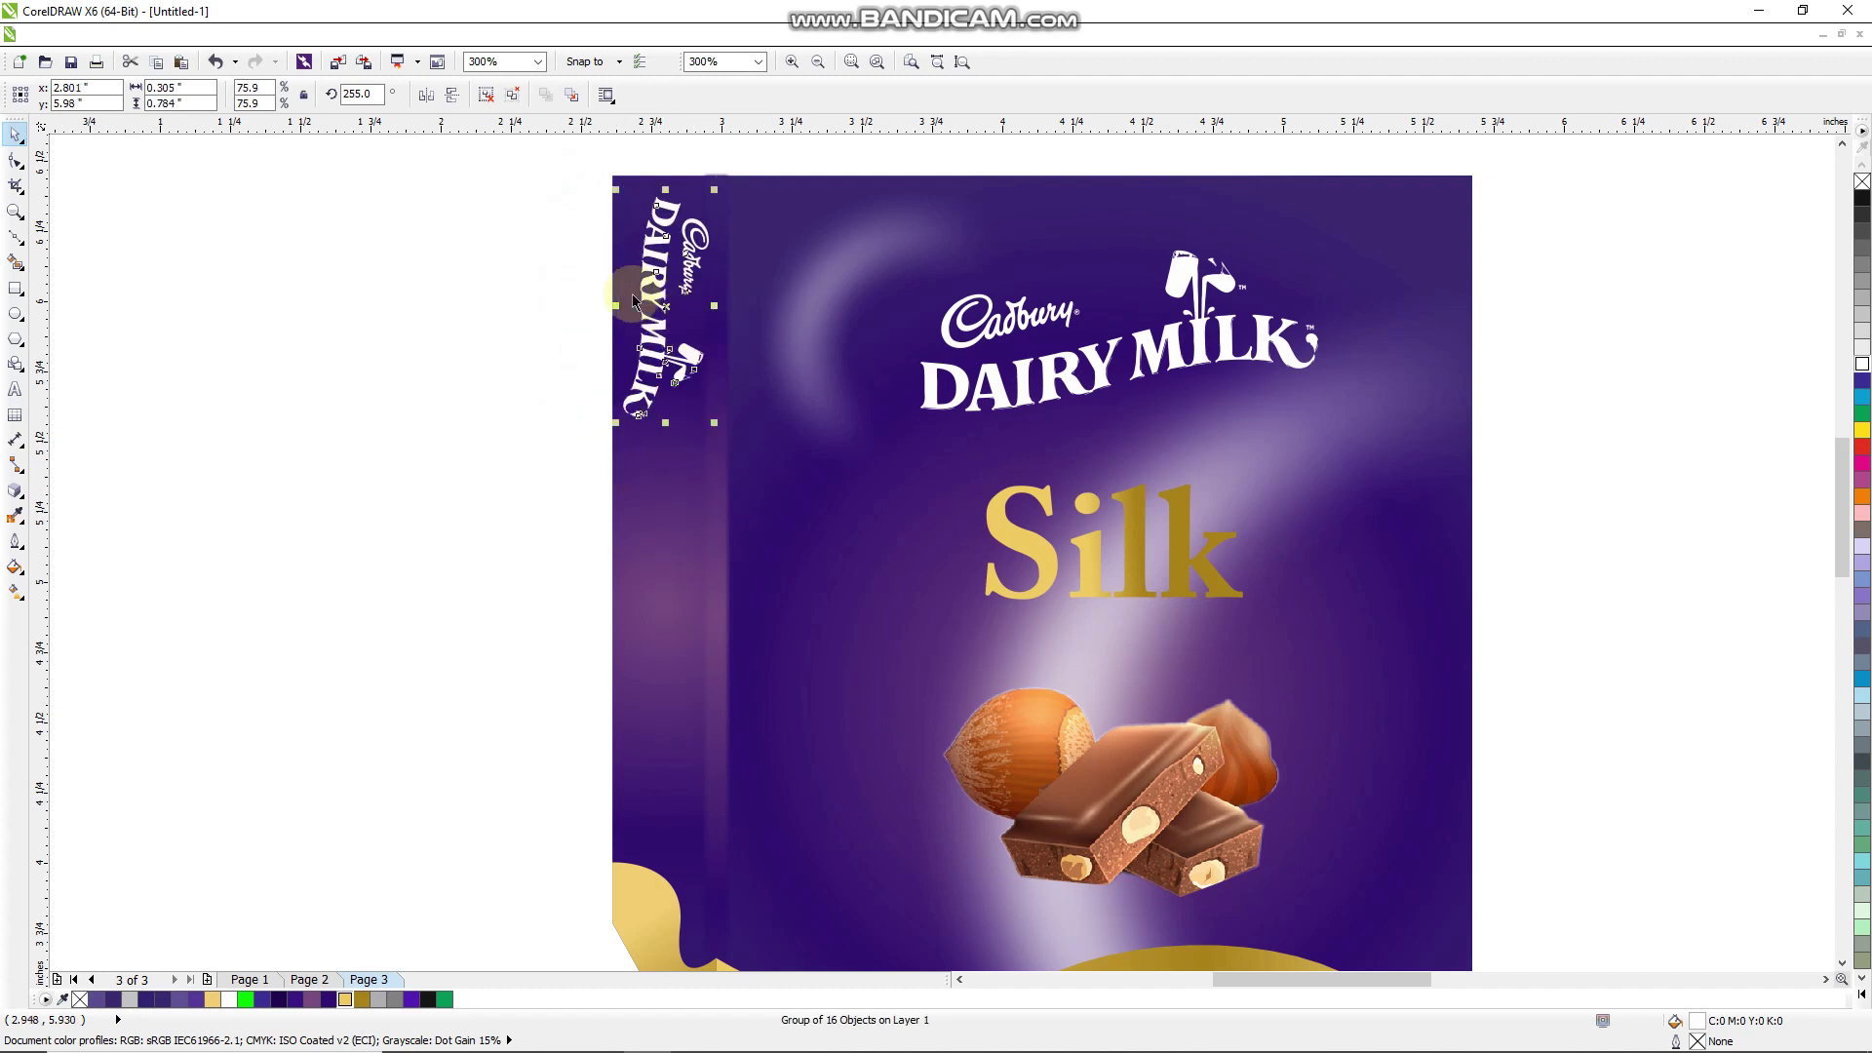
{"action": "key", "text": "ctrl+z"}
{"action": "key", "text": "ctrl+z"}
{"action": "key", "text": "ctrl+shift+z"}
{"action": "key", "text": "ctrl+shift+z"}
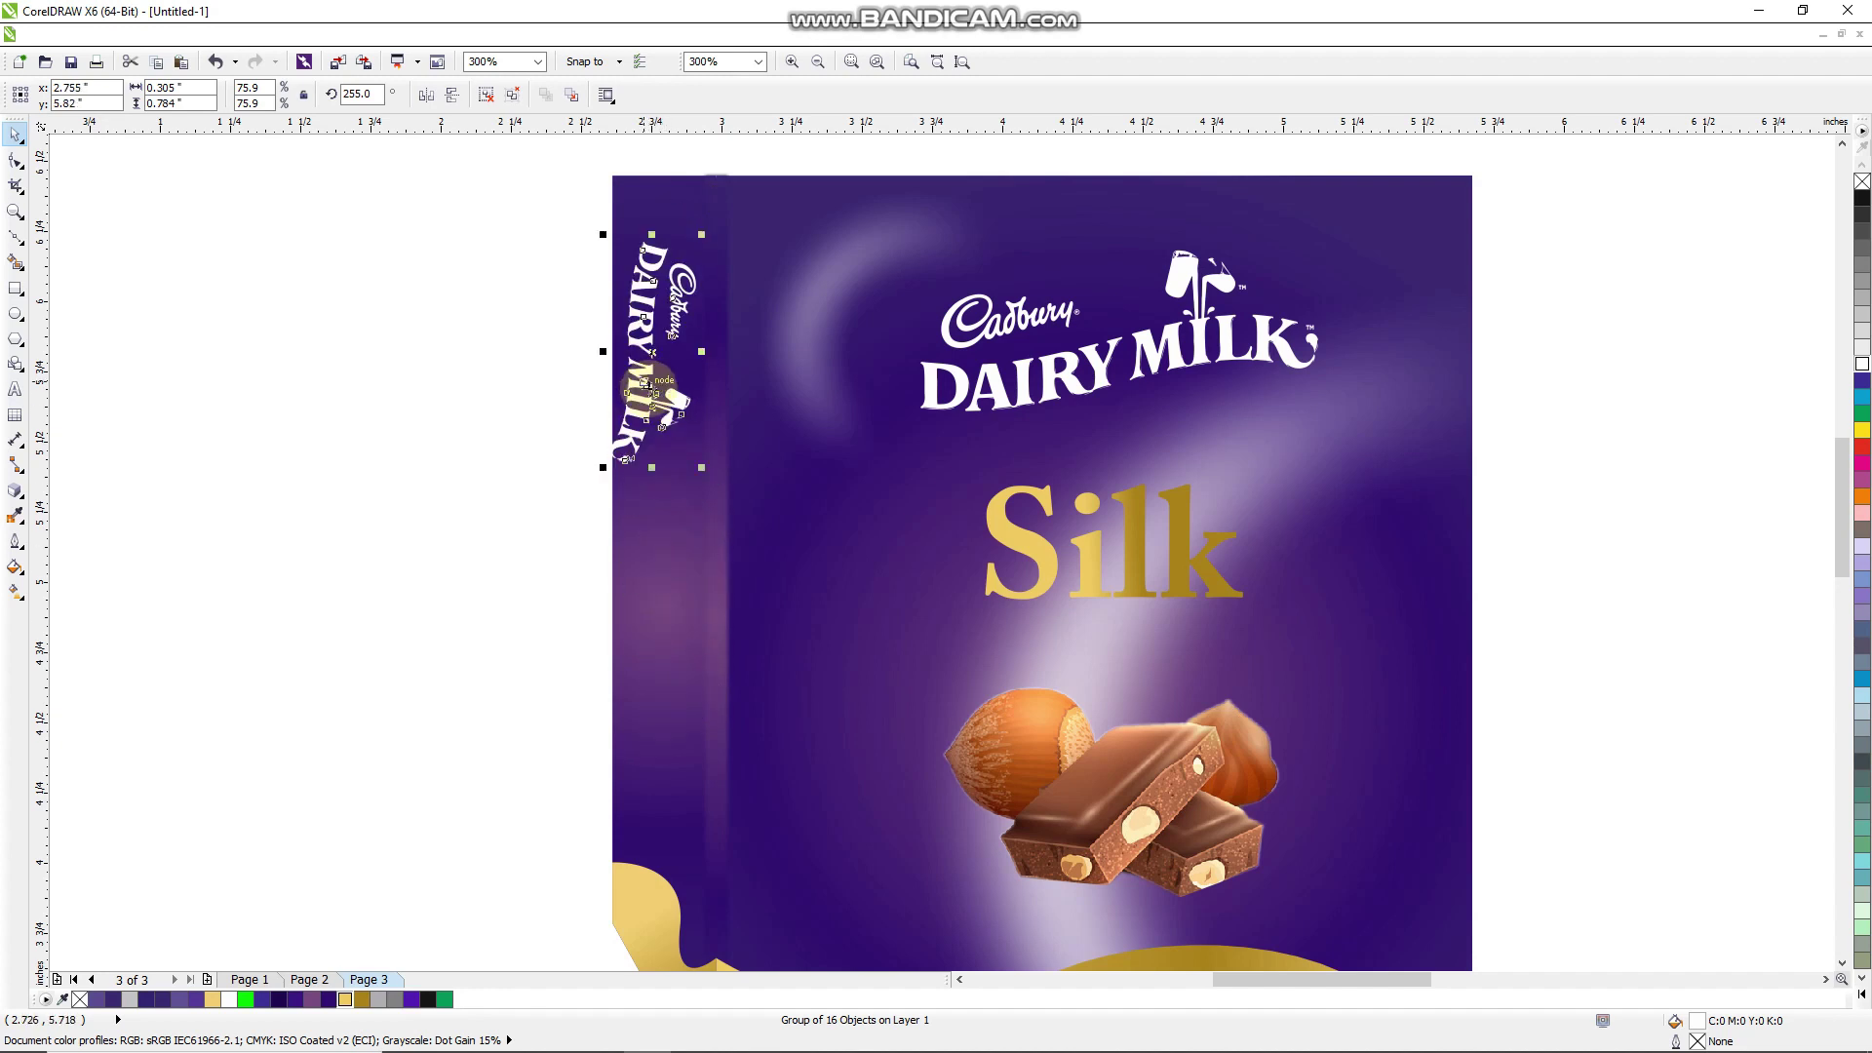
{"action": "scroll", "coordinate": [629, 371], "scroll_direction": "up", "scroll_amount": 1}
{"action": "left_click_drag", "start_coordinate": [793, 471], "coordinate": [811, 435]}
{"action": "scroll", "coordinate": [811, 434], "scroll_direction": "down", "scroll_amount": 1}
Copy the gold Silk text onto the side panel below the logo, rotated to 270 degrees and shrunk to about 0.239 by 0.532 inches
{"action": "double_click", "coordinate": [1227, 498]}
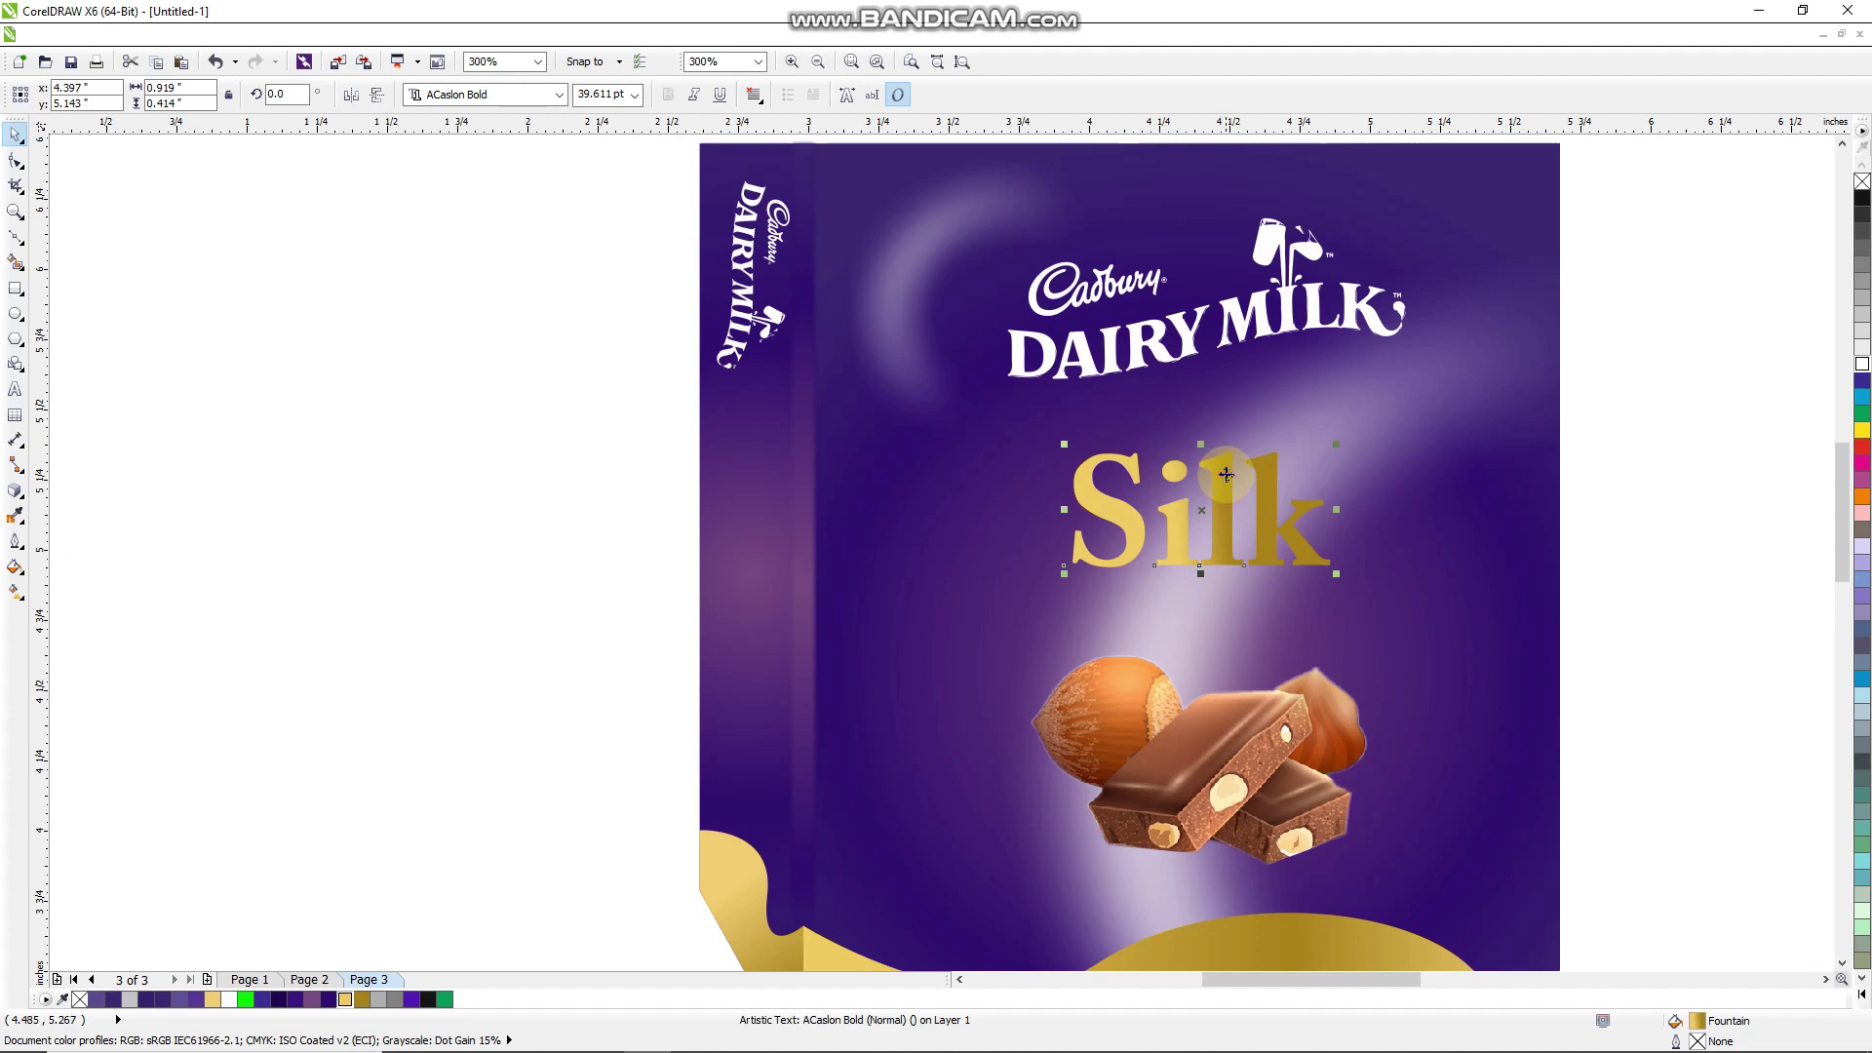
{"action": "left_click_drag", "start_coordinate": [1336, 442], "coordinate": [767, 526]}
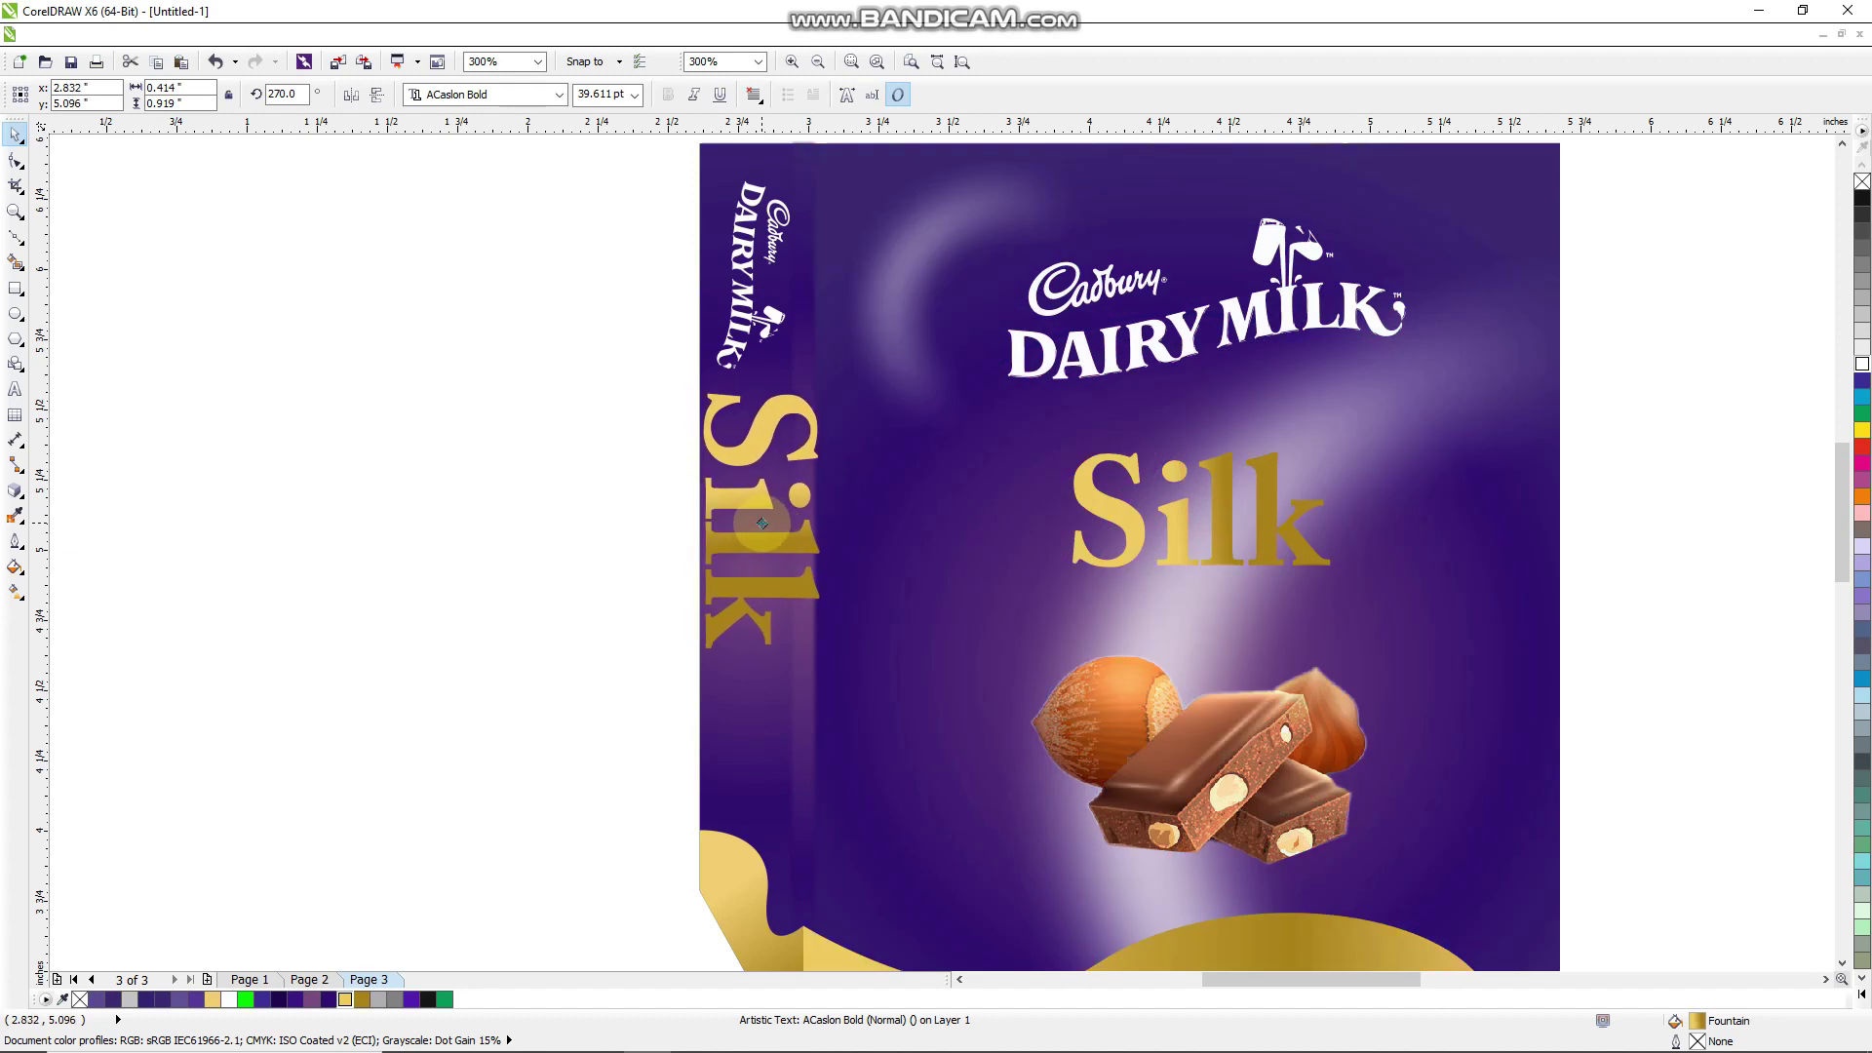
{"action": "left_click_drag", "start_coordinate": [826, 660], "coordinate": [770, 543]}
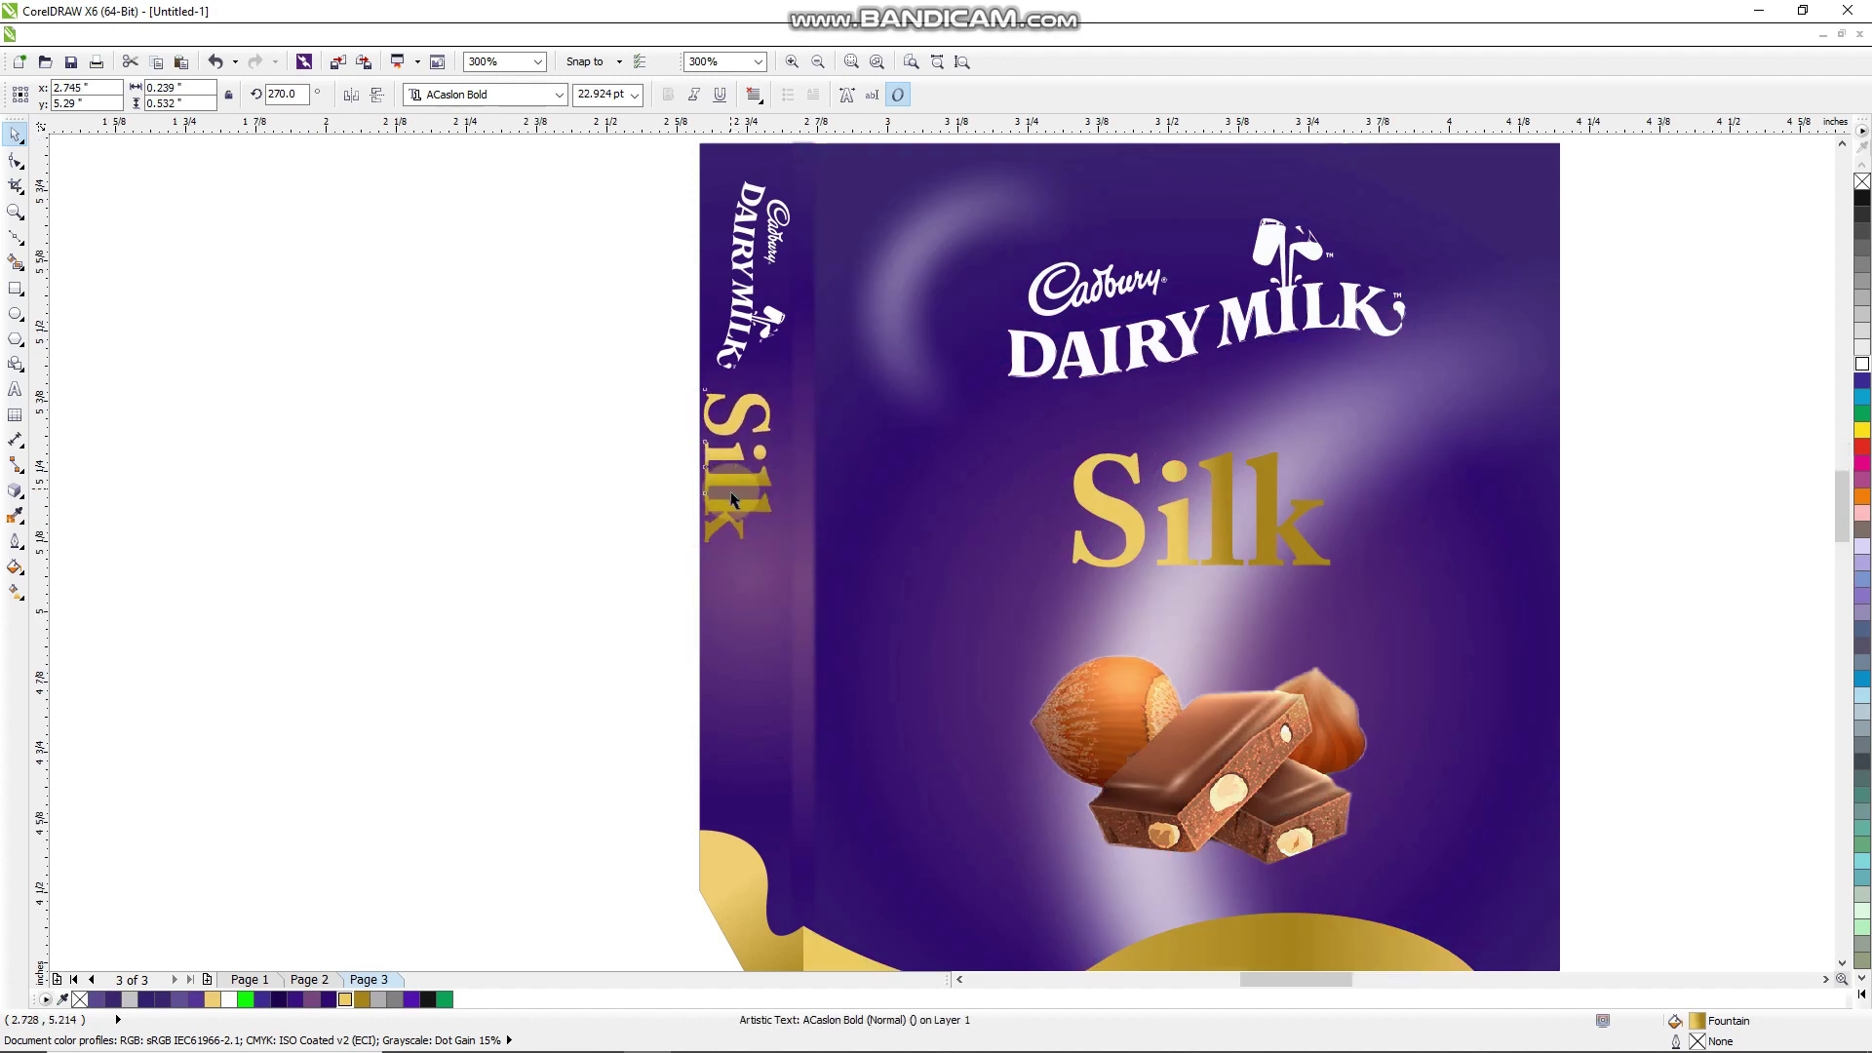
{"action": "scroll", "coordinate": [772, 478], "scroll_direction": "up", "scroll_amount": 2}
{"action": "mouse_move", "coordinate": [775, 477]}
{"action": "left_mouse_down"}
{"action": "mouse_move", "coordinate": [809, 478]}
{"action": "mouse_move", "coordinate": [775, 488]}
{"action": "left_mouse_up"}
{"action": "scroll", "coordinate": [897, 412], "scroll_direction": "down", "scroll_amount": 4}
{"action": "left_click", "coordinate": [1362, 406]}
{"action": "scroll", "coordinate": [1131, 561], "scroll_direction": "up", "scroll_amount": 2}
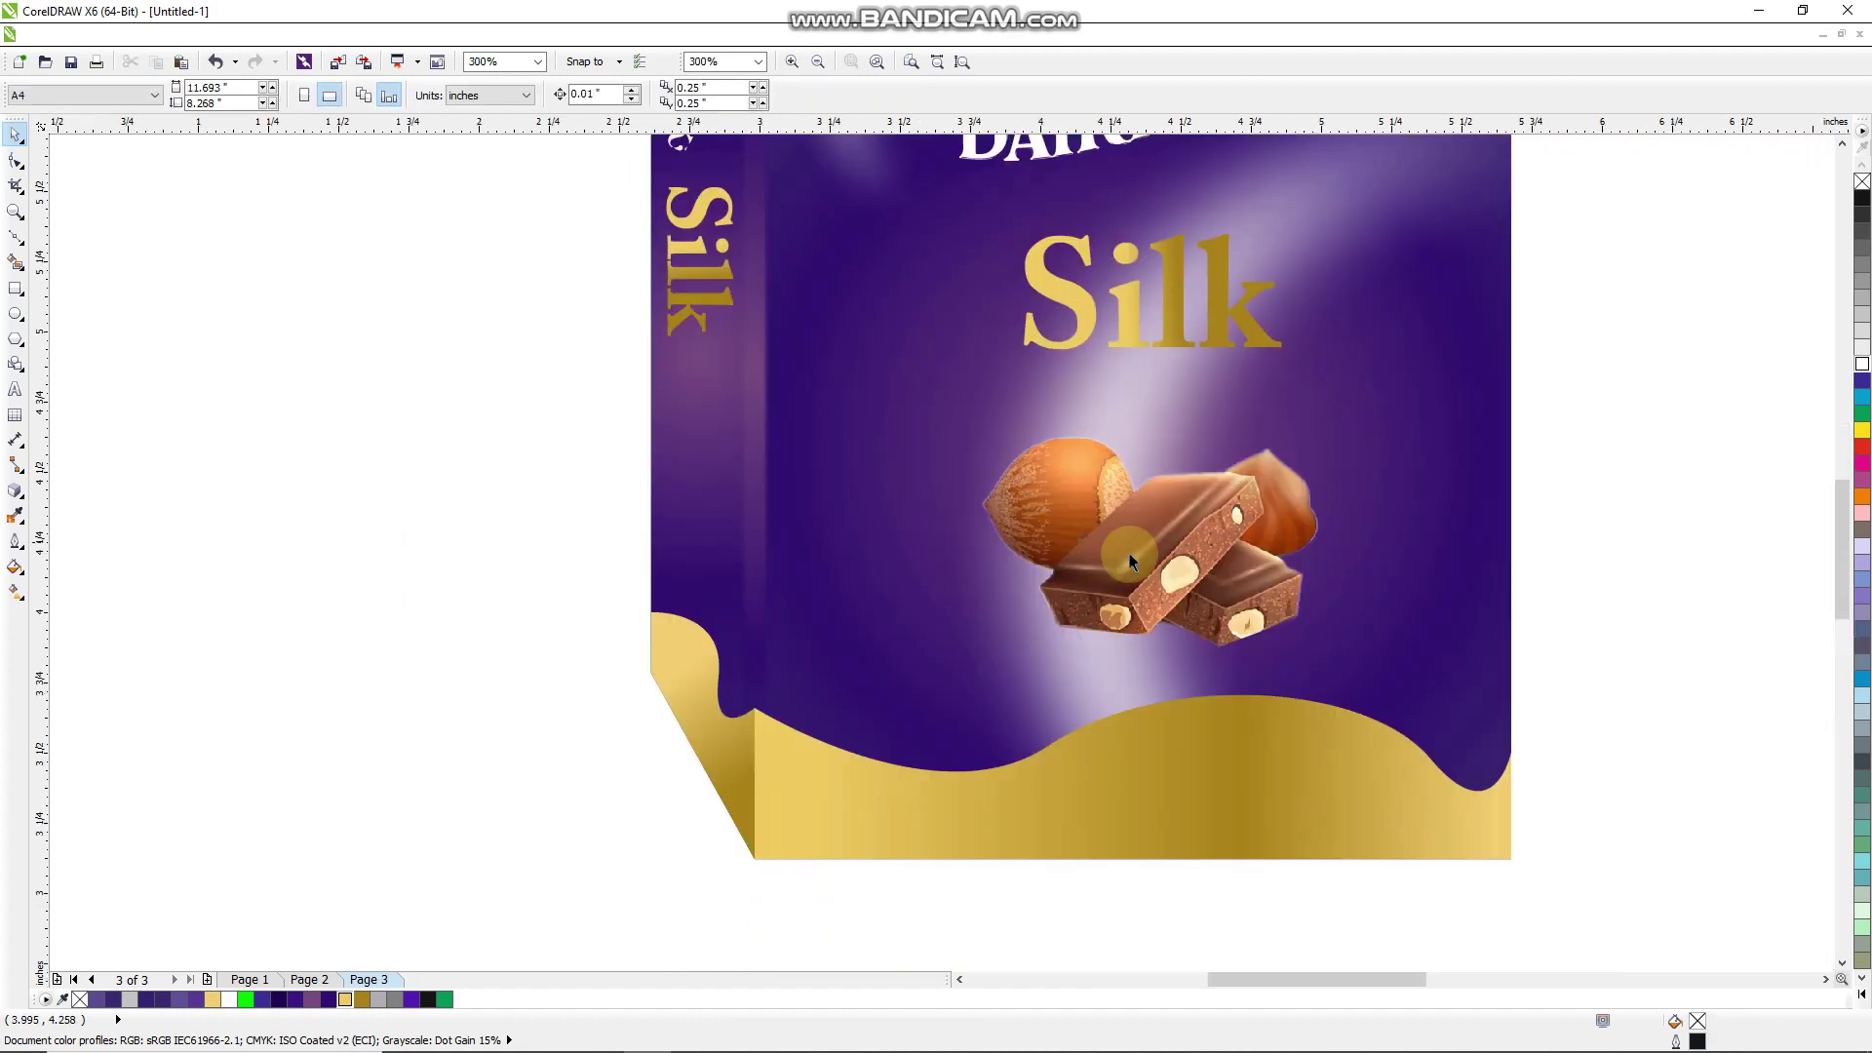
Duplicate the chocolate and hazelnut image on the front panel and rotate the copy to 270 degrees
{"action": "left_click", "coordinate": [1131, 561]}
{"action": "left_click", "coordinate": [1258, 529]}
{"action": "left_click_drag", "start_coordinate": [1329, 430], "coordinate": [1194, 577]}
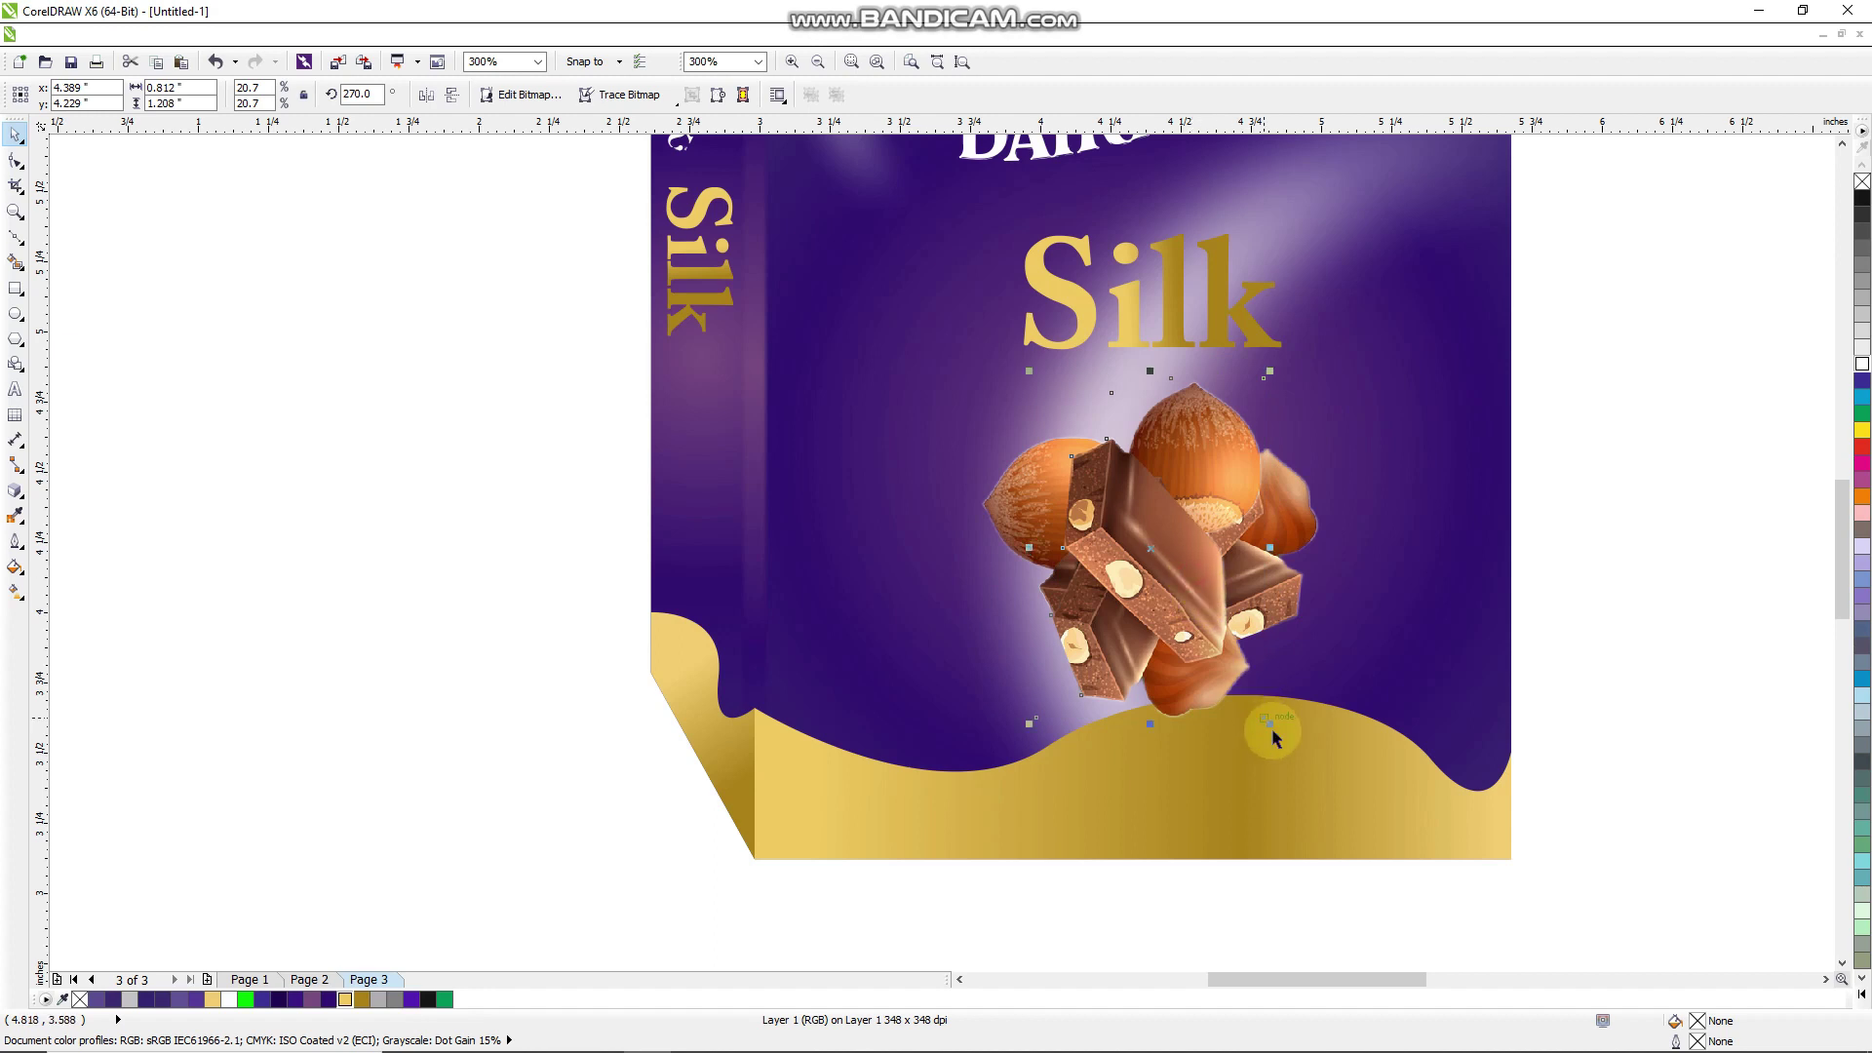
Shrink the rotated chocolate image to about 0.276 by 0.411 inches and place it on the side panel just above the gold wave
{"action": "left_click_drag", "start_coordinate": [1273, 727], "coordinate": [1219, 614]}
{"action": "left_click_drag", "start_coordinate": [1172, 552], "coordinate": [717, 478]}
{"action": "scroll", "coordinate": [736, 468], "scroll_direction": "up", "scroll_amount": 2}
{"action": "left_click_drag", "start_coordinate": [782, 582], "coordinate": [754, 541]}
{"action": "left_click_drag", "start_coordinate": [676, 467], "coordinate": [670, 624]}
{"action": "scroll", "coordinate": [671, 624], "scroll_direction": "down", "scroll_amount": 4}
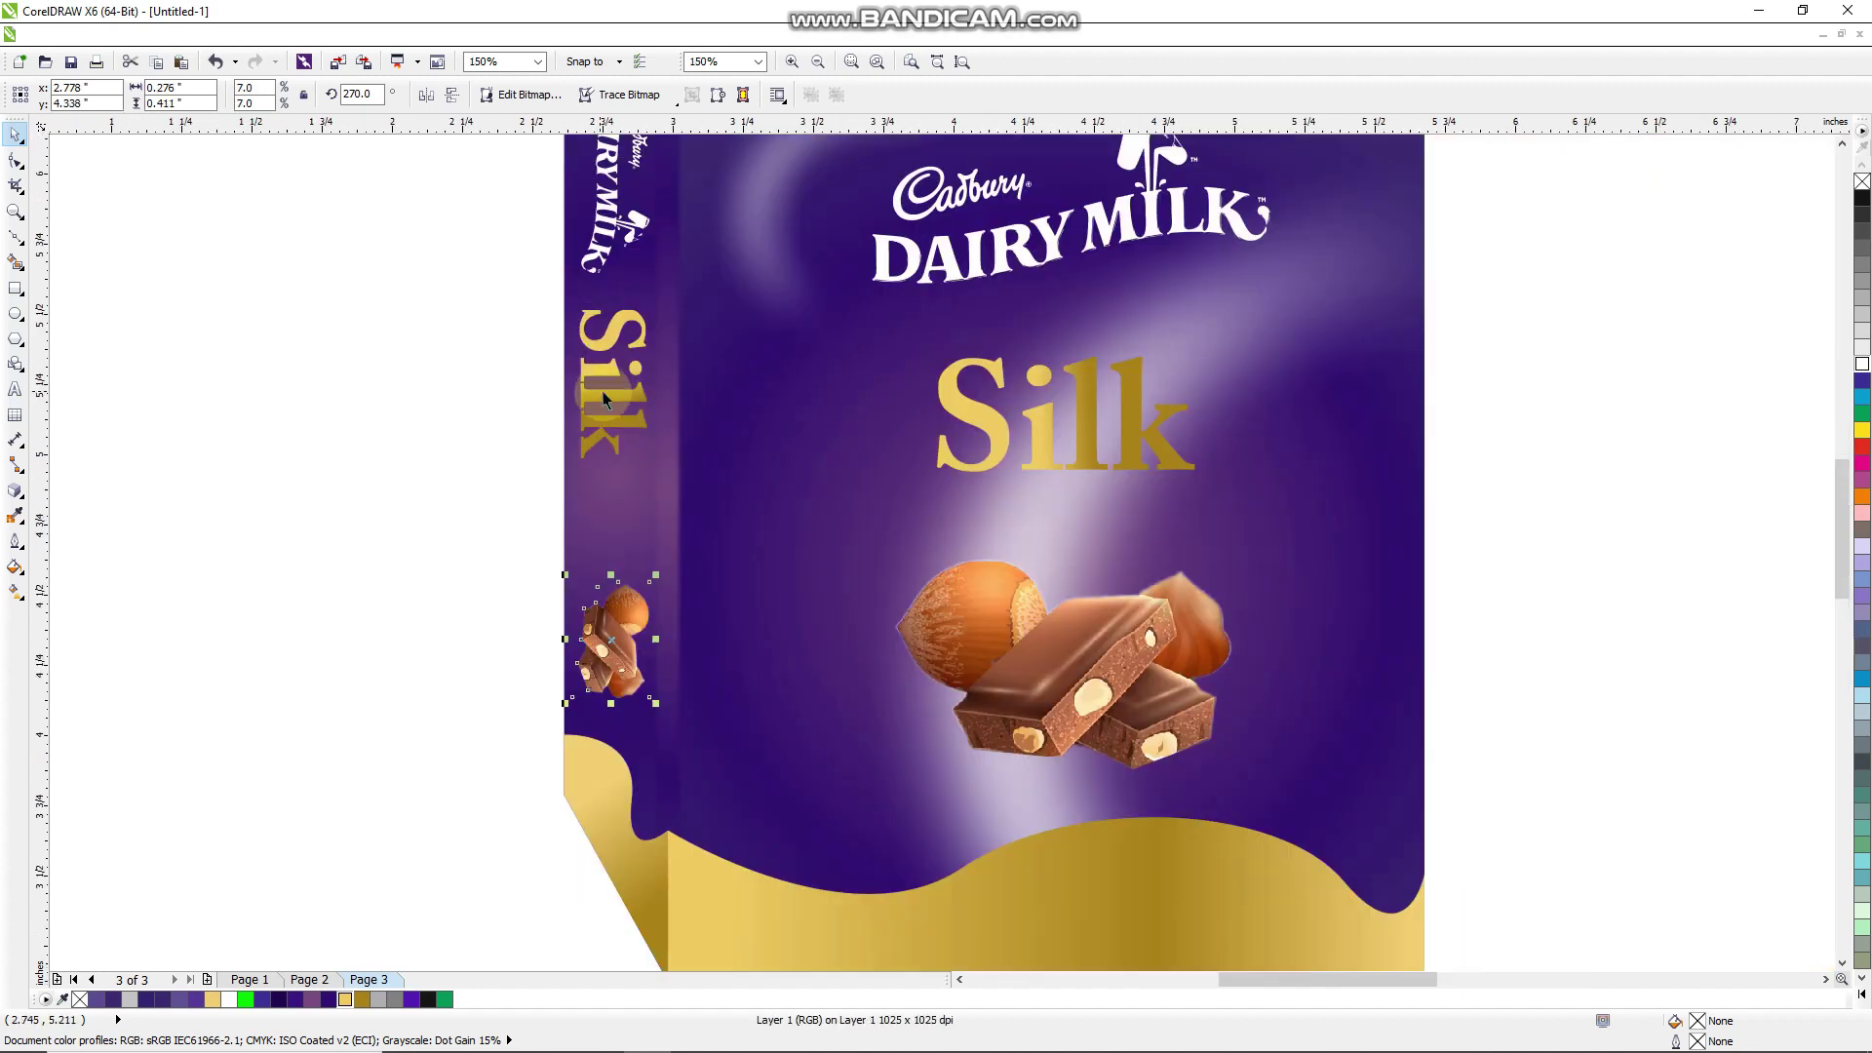
Stretch the side panel's Silk text to about 0.239 by 0.759 inches and center it between the logo and the chocolate image
{"action": "left_click", "coordinate": [648, 395]}
{"action": "scroll", "coordinate": [649, 394], "scroll_direction": "up", "scroll_amount": 4}
{"action": "left_click_drag", "start_coordinate": [648, 395], "coordinate": [657, 481]}
{"action": "scroll", "coordinate": [711, 585], "scroll_direction": "down", "scroll_amount": 2}
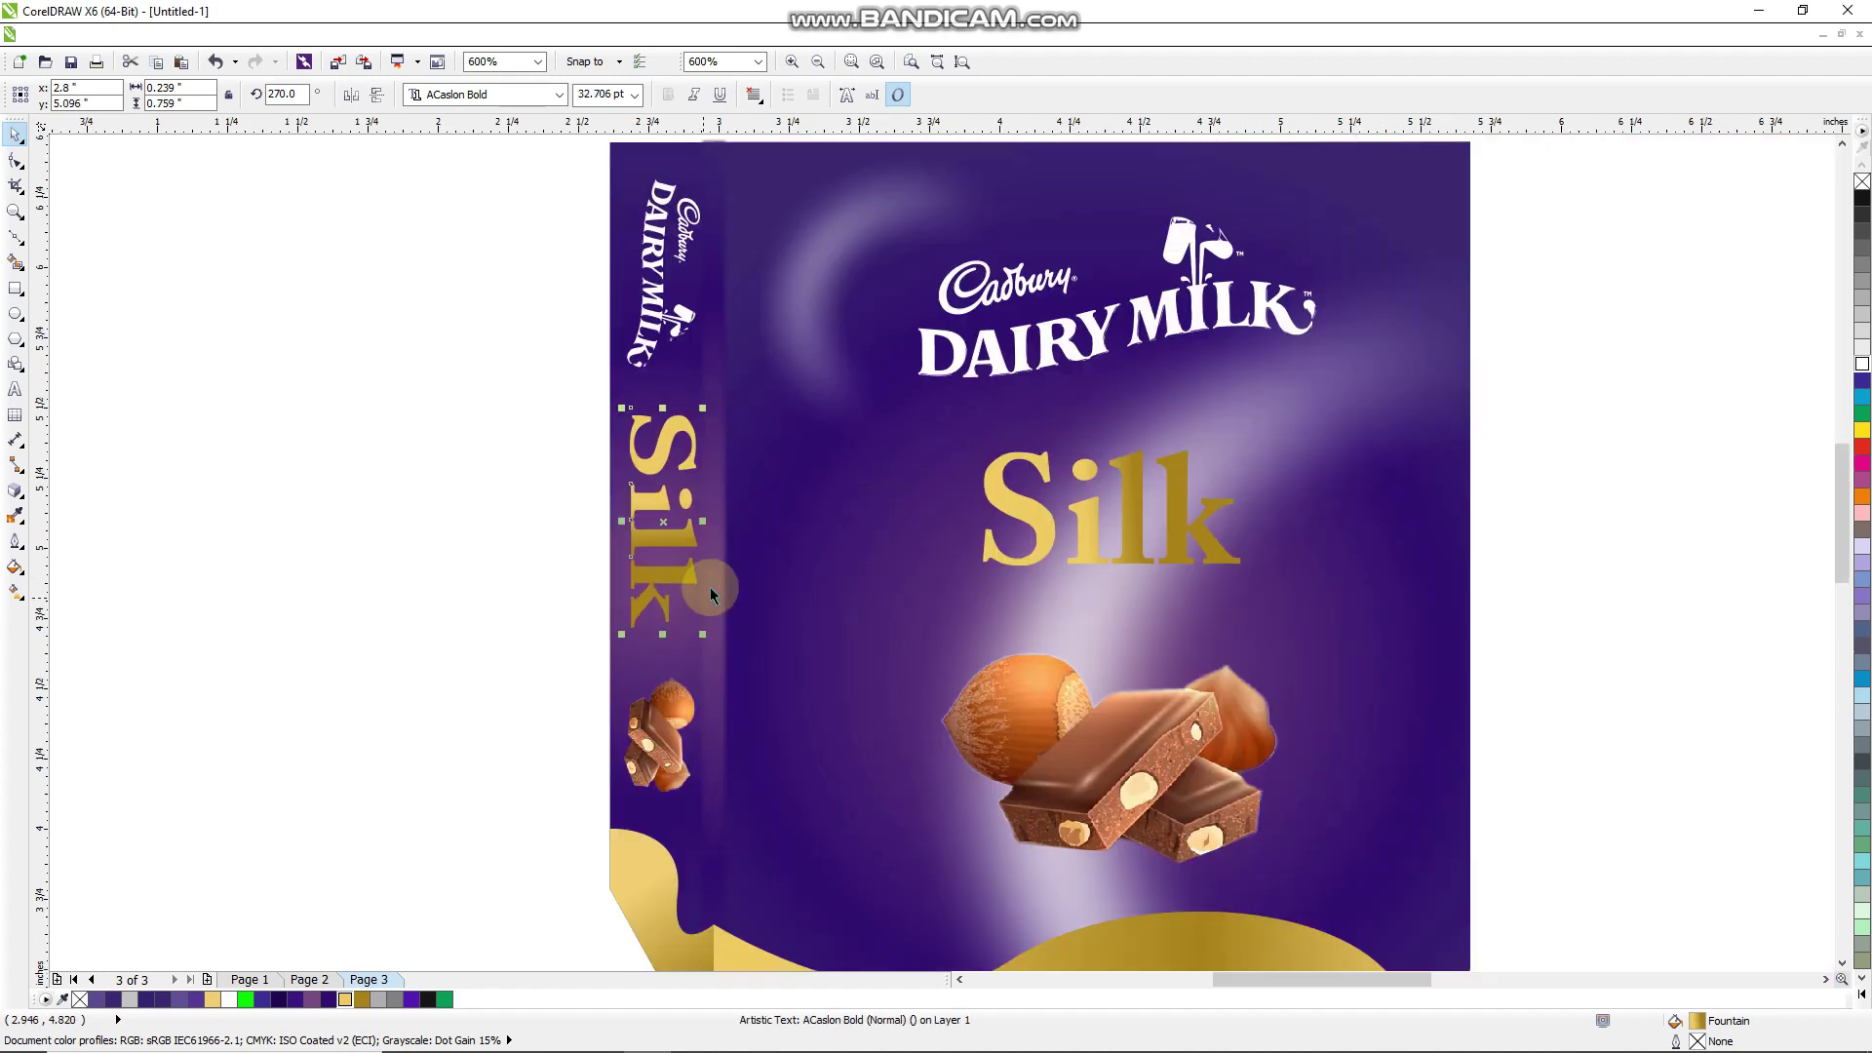
{"action": "left_click", "coordinate": [443, 413]}
Fit the whole box design in the view to inspect its front and side panels
{"action": "scroll", "coordinate": [796, 421], "scroll_direction": "down", "scroll_amount": 2}
{"action": "left_click_drag", "start_coordinate": [1274, 198], "coordinate": [588, 815]}
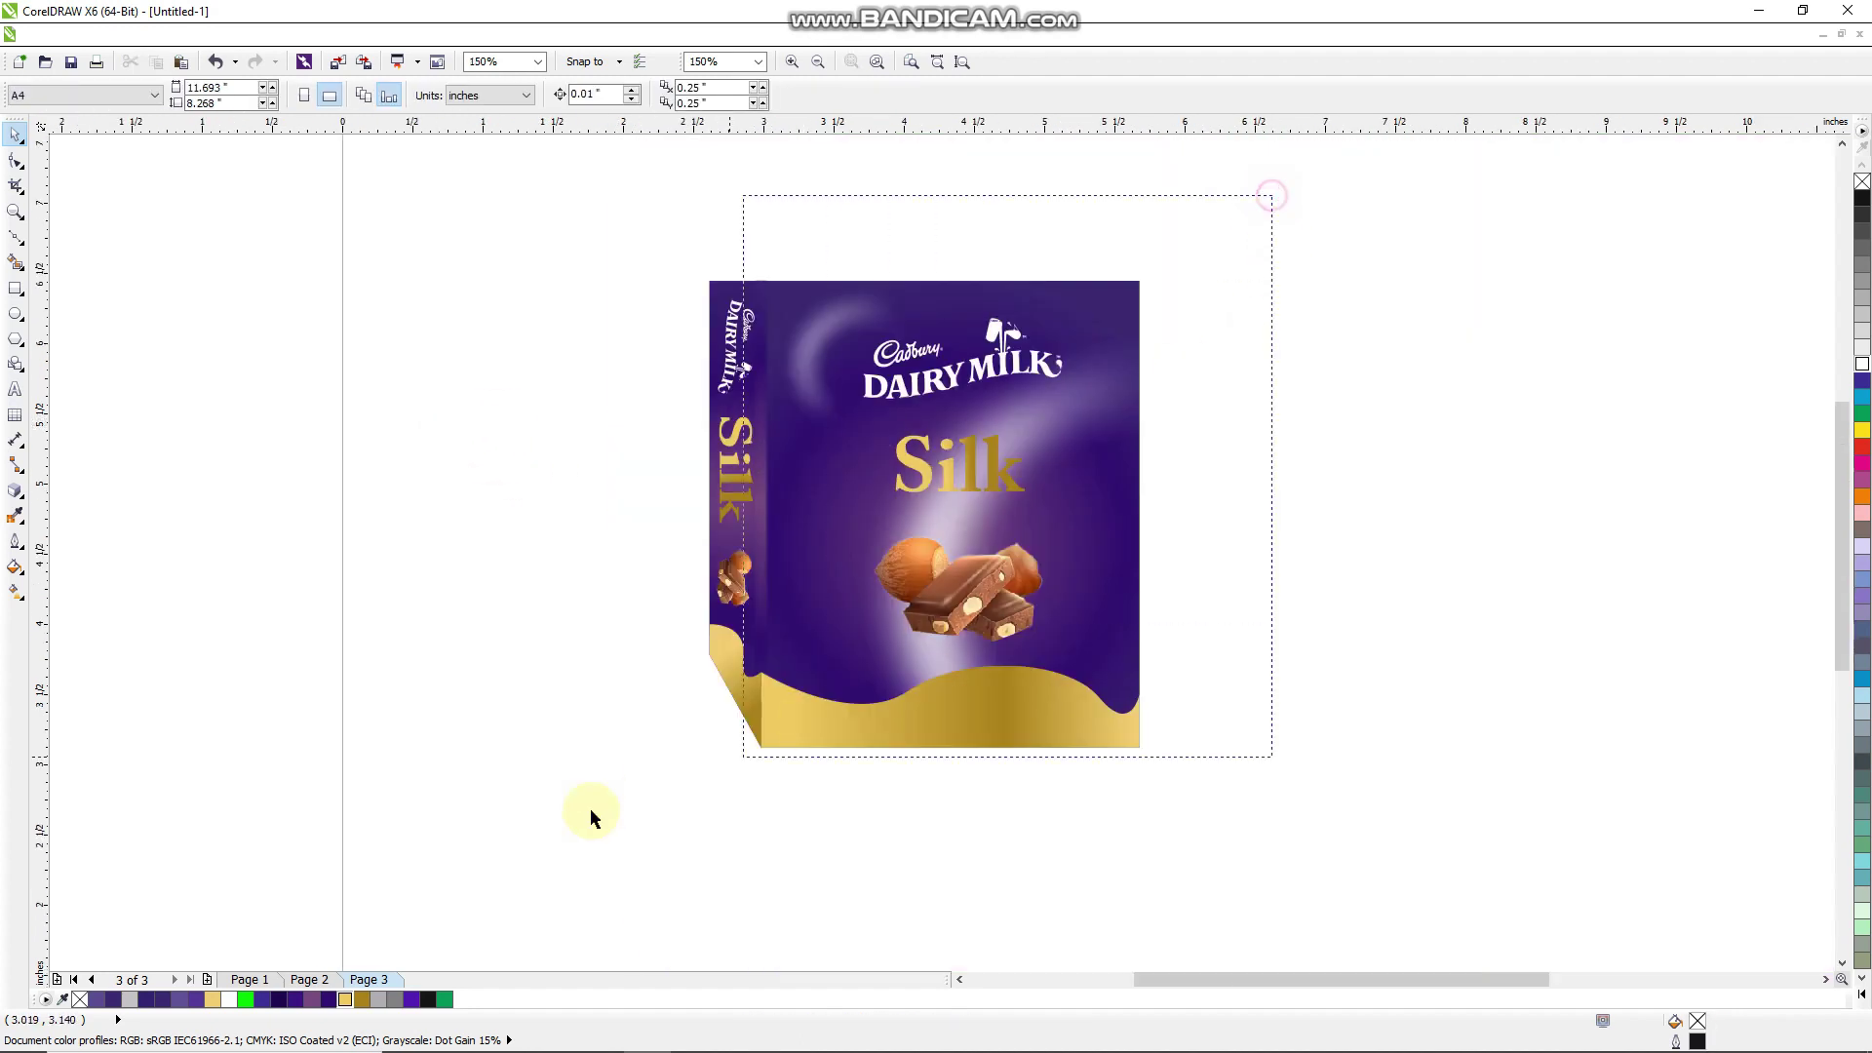
{"action": "left_click", "coordinate": [1384, 619]}
{"action": "key", "text": "F4"}
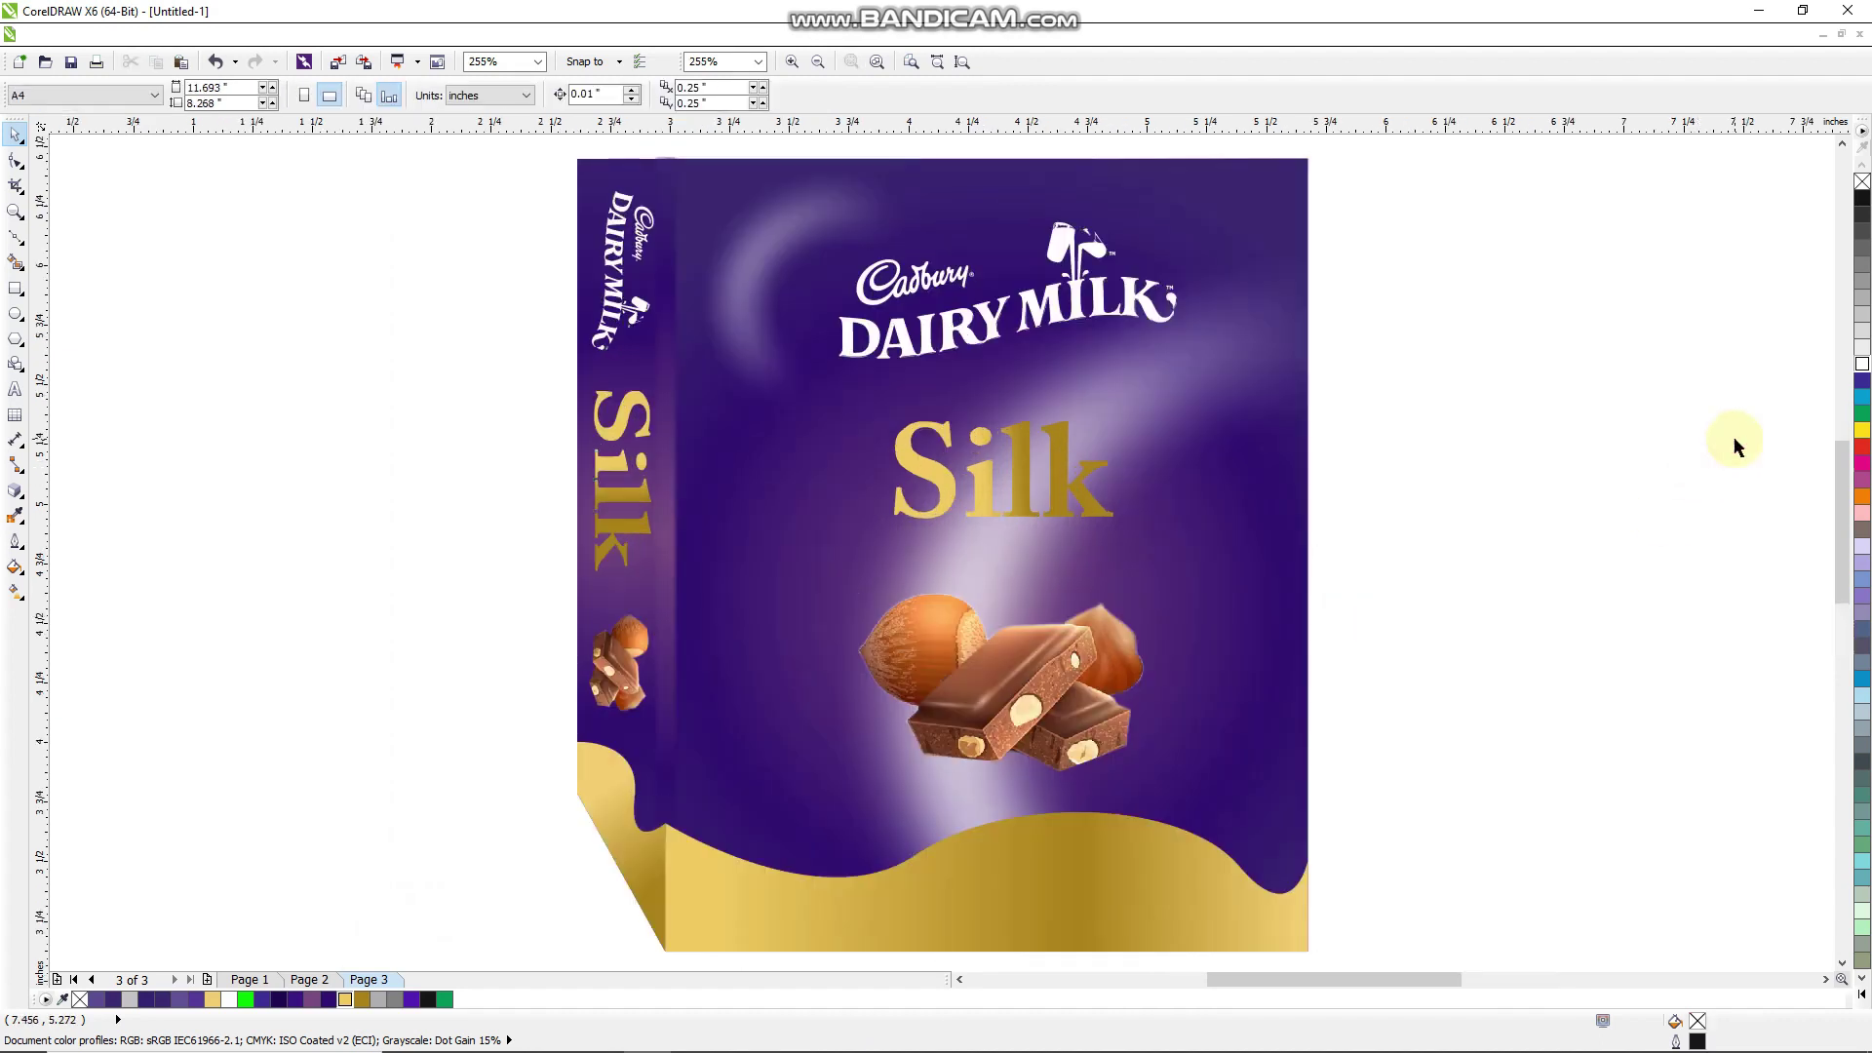